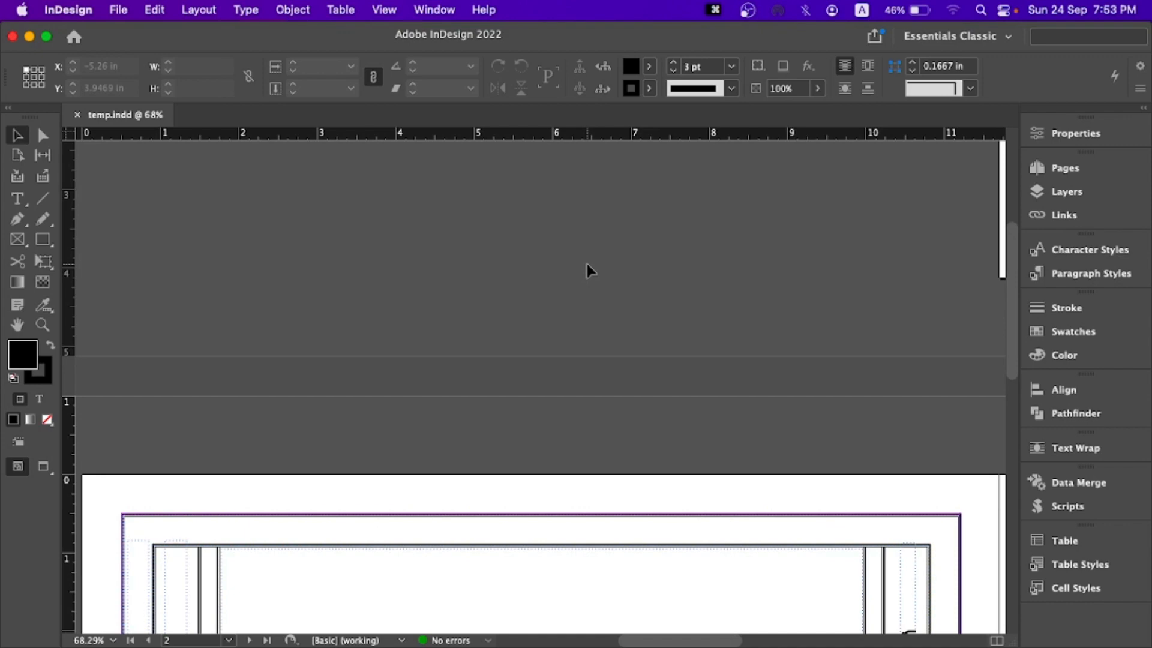
- Look through the document's bordered page layouts, from page 2 to page 4 and back to page 2
scroll(587, 264, down, 15)
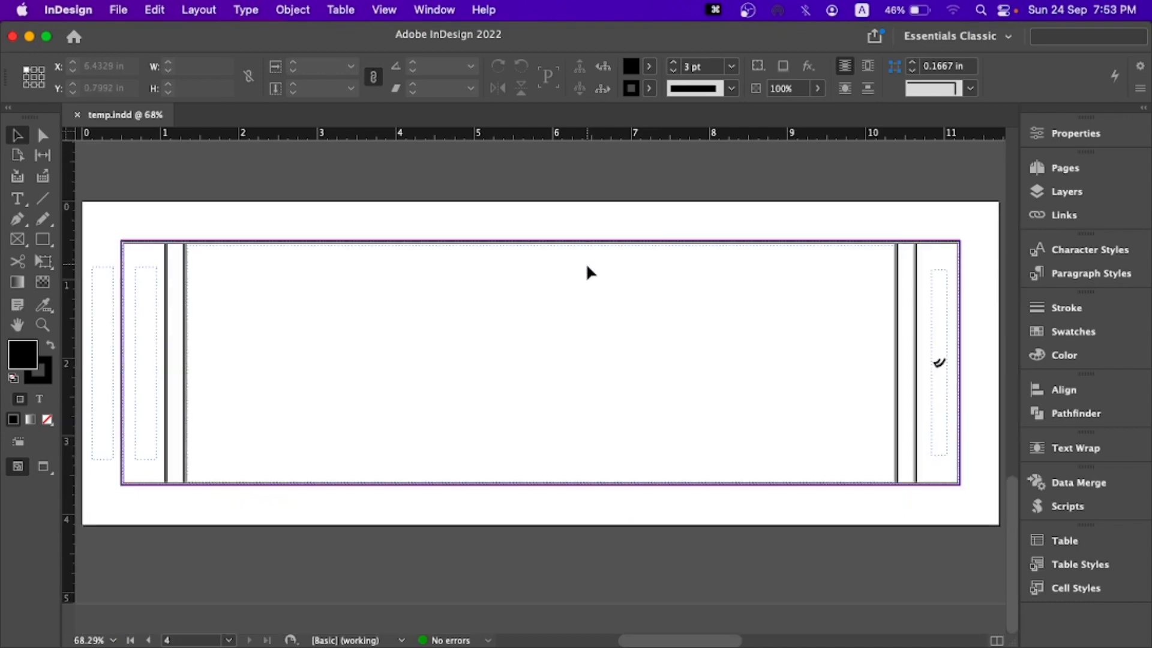
scroll(587, 267, up, 10)
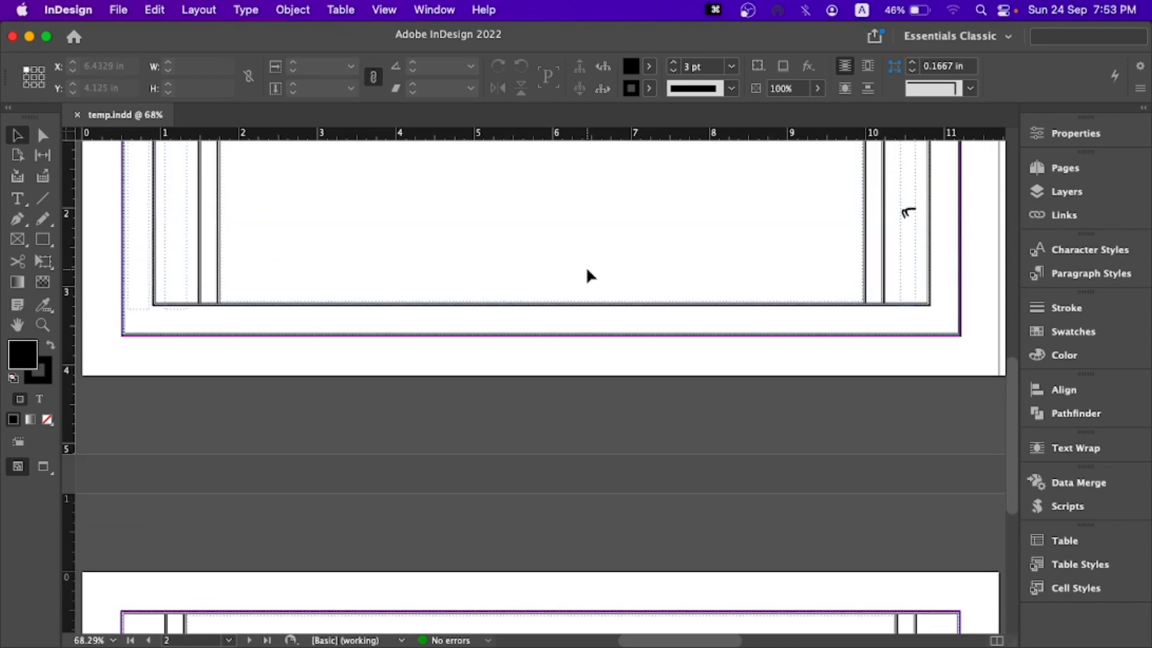
scroll(585, 265, up, 2)
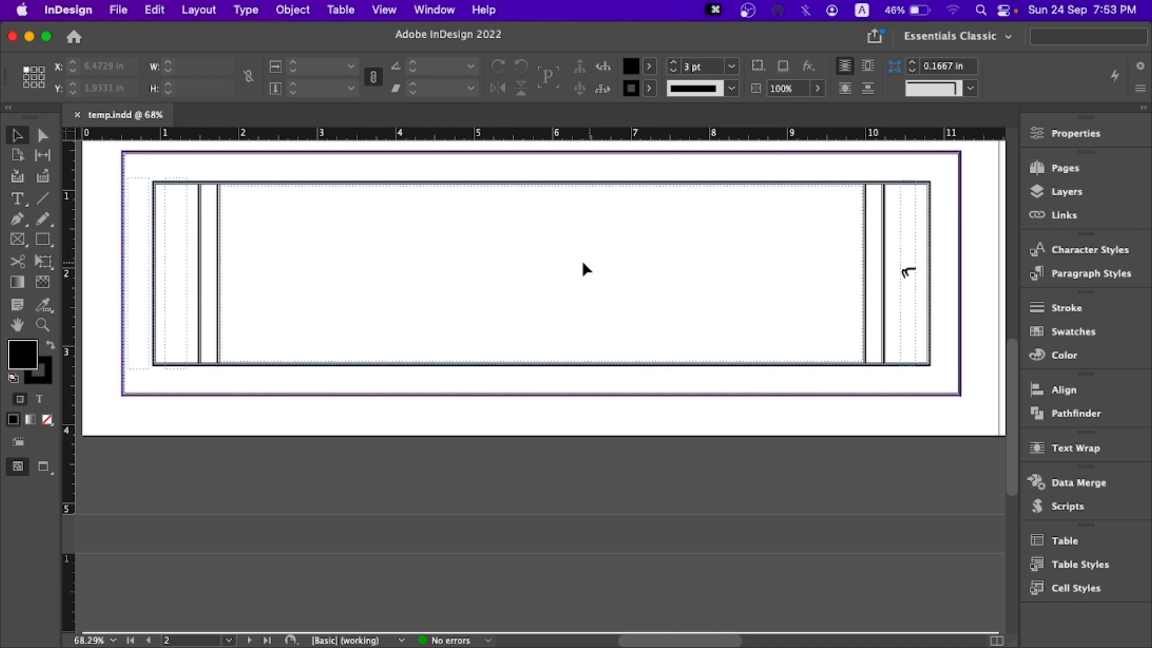
scroll(535, 251, down, 2)
scroll(535, 252, up, 2)
drag(118, 153, 969, 524)
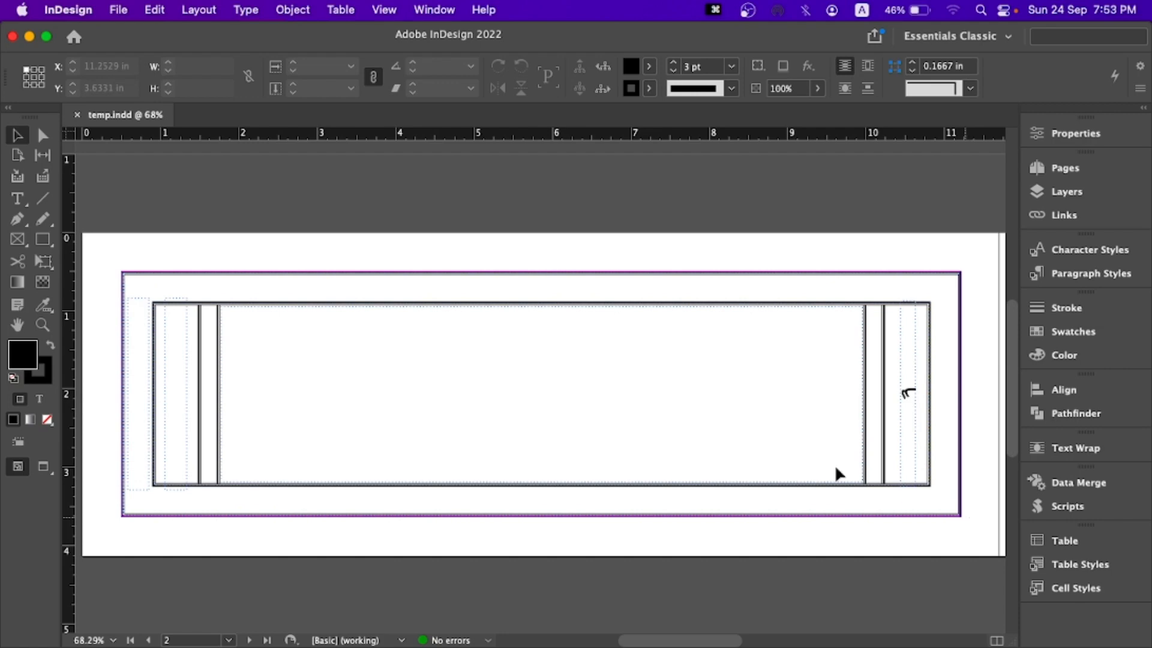
scroll(250, 282, down, 4)
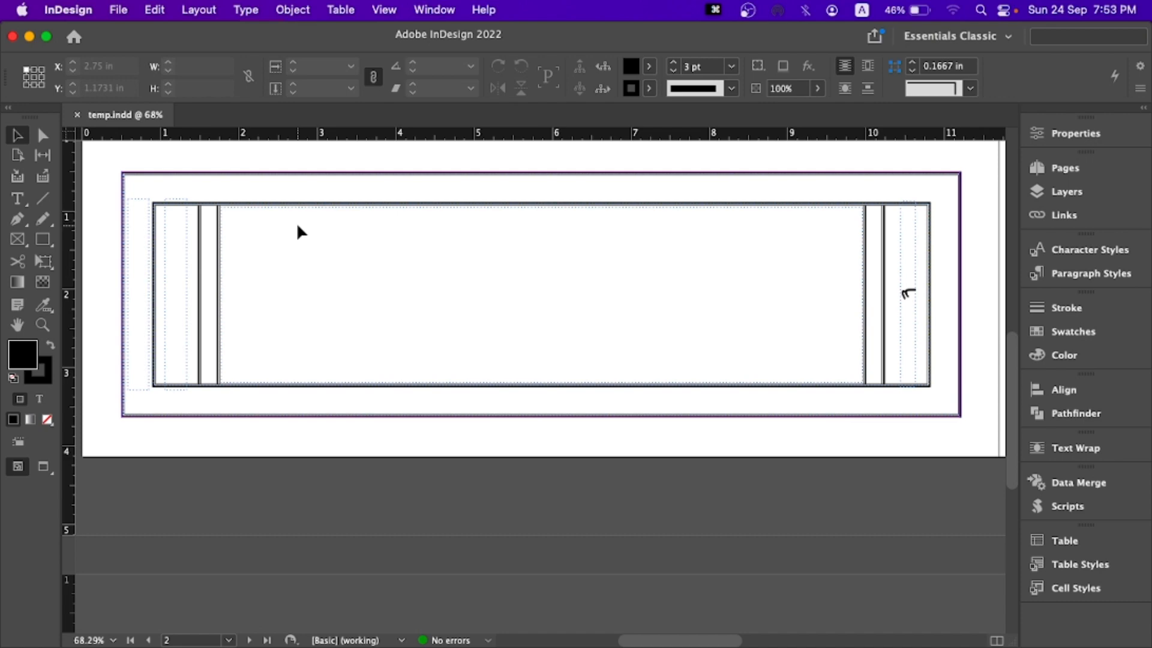
drag(115, 162, 900, 441)
drag(236, 222, 471, 306)
drag(264, 223, 439, 288)
scroll(296, 252, down, 1)
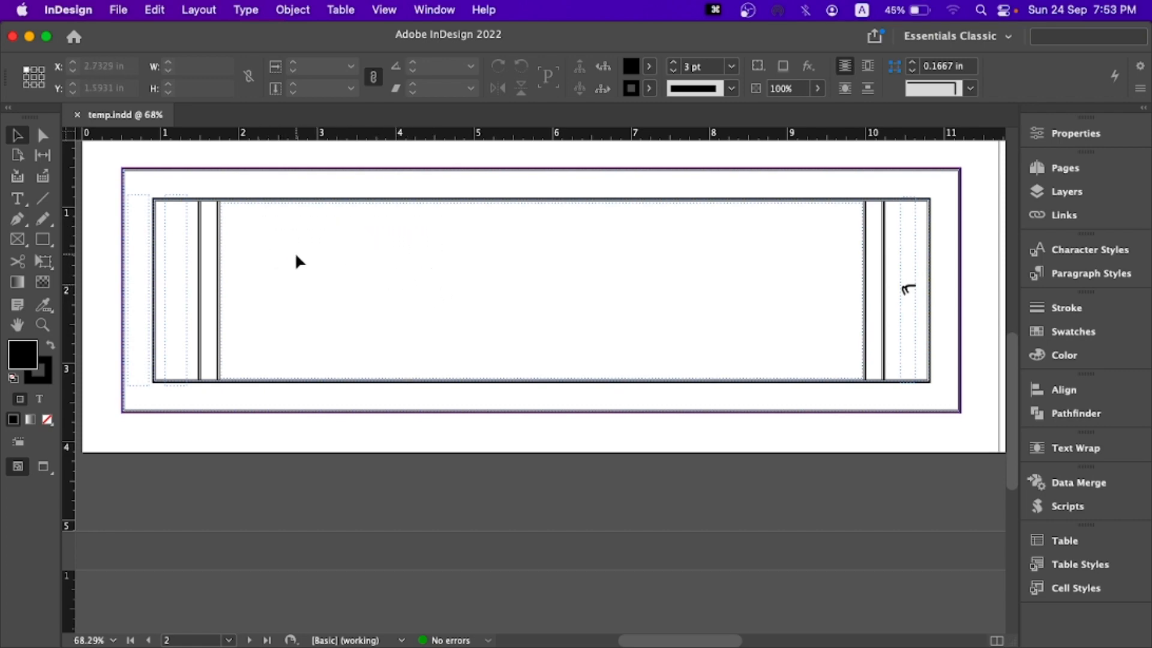
- Examine the narrow side text frames and the large central text area on page 2
click(129, 181)
drag(129, 180, 146, 383)
drag(162, 188, 162, 187)
drag(186, 280, 190, 393)
drag(273, 218, 813, 364)
scroll(814, 365, up, 2)
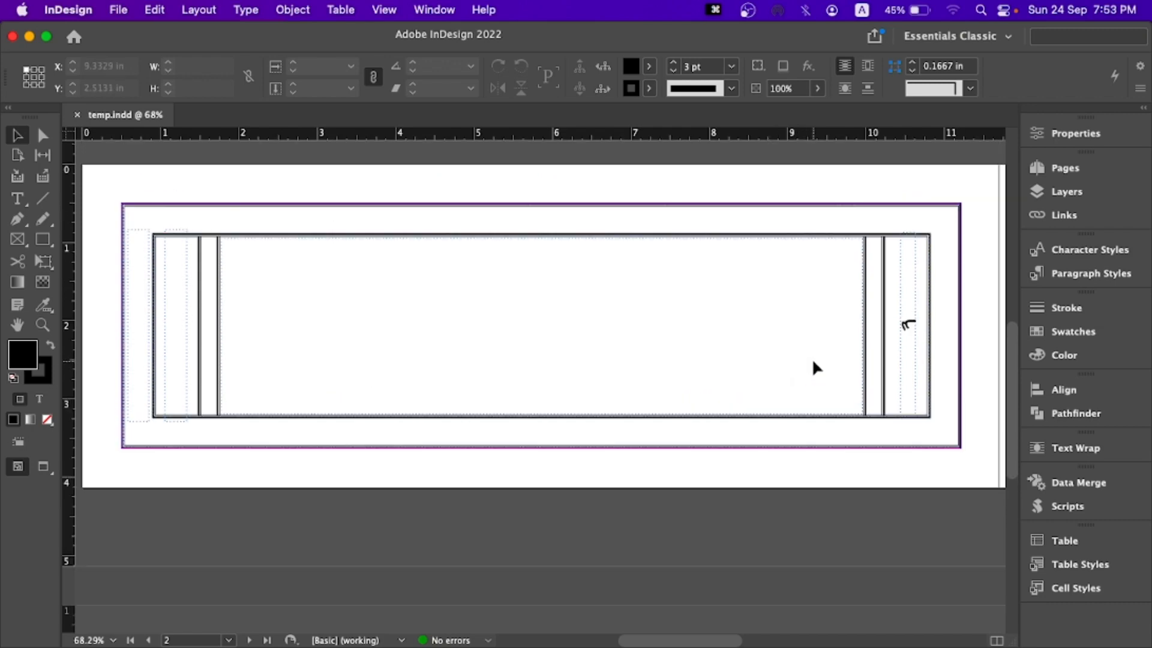
click(364, 260)
drag(355, 259, 556, 370)
click(312, 292)
drag(247, 254, 683, 359)
- Override the central parent text frame on page 2 so that it can be selected and edited
right_click(258, 262)
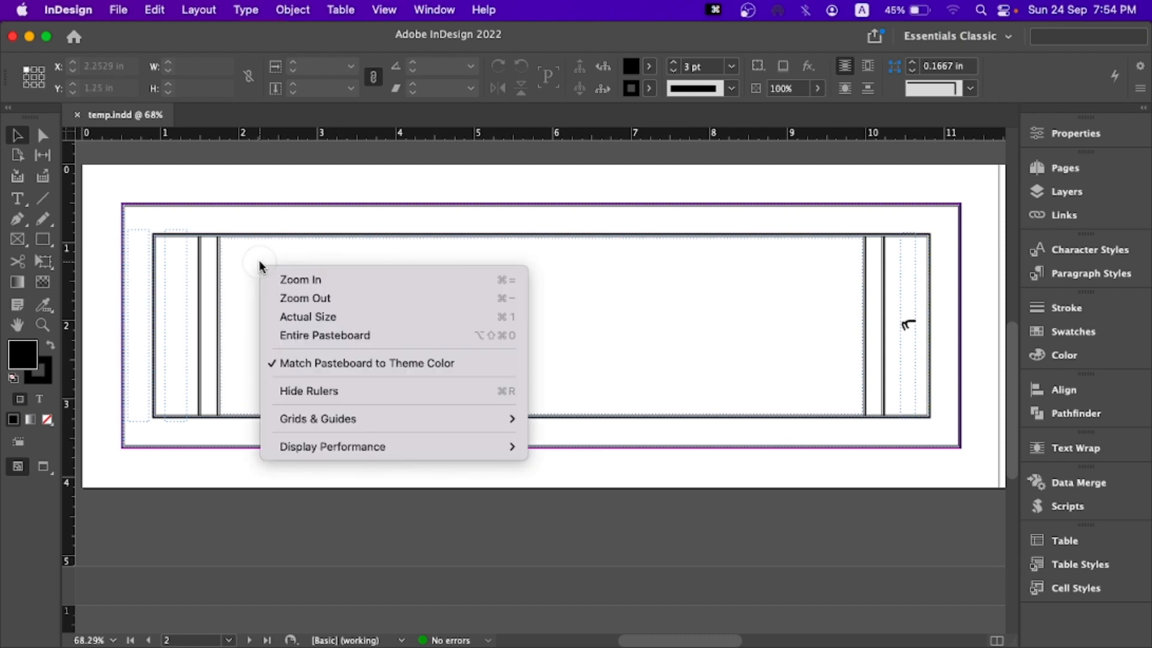
click(287, 247)
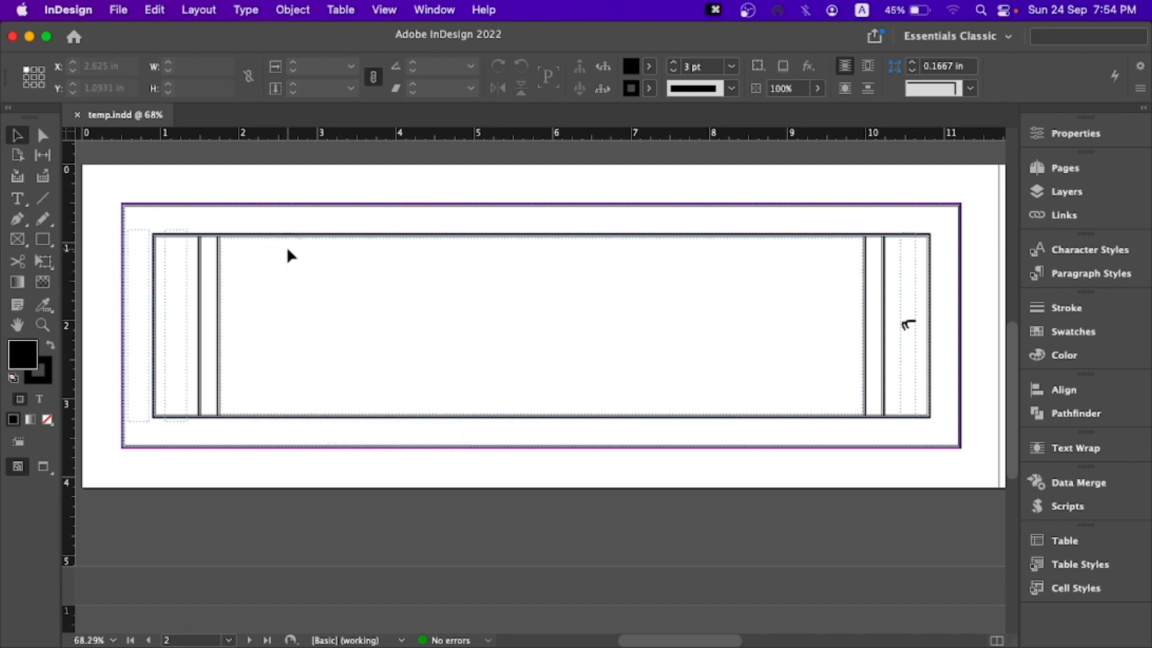
click(301, 283)
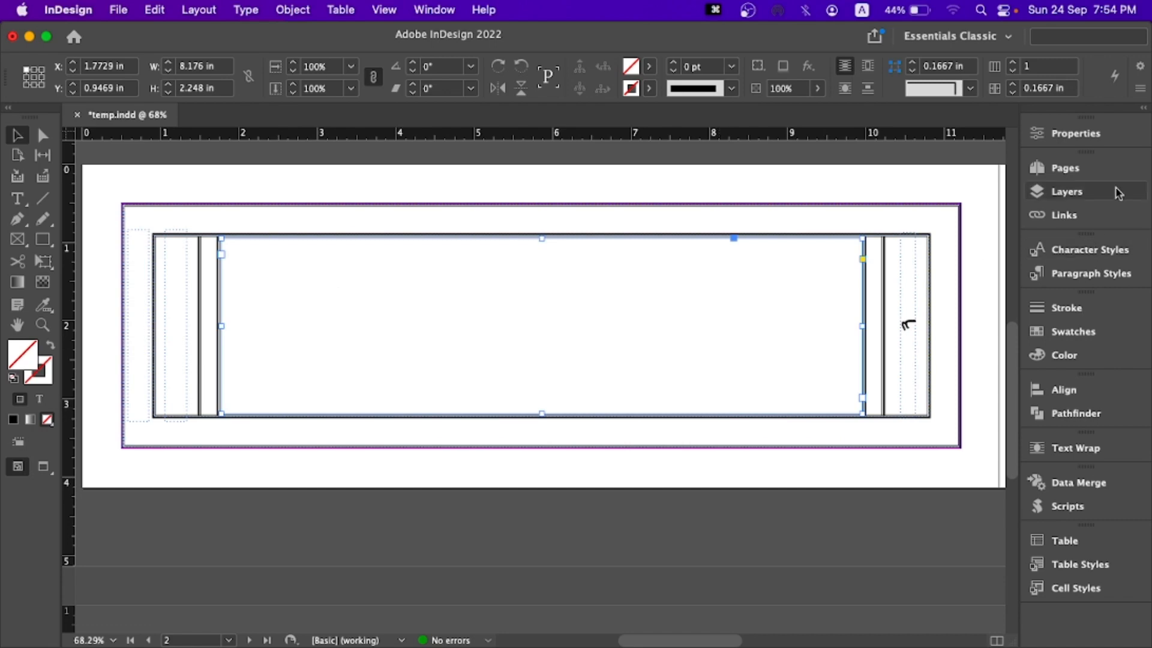
- Inspect the A-Parent page among the parent pages and return to page 2
click(1057, 170)
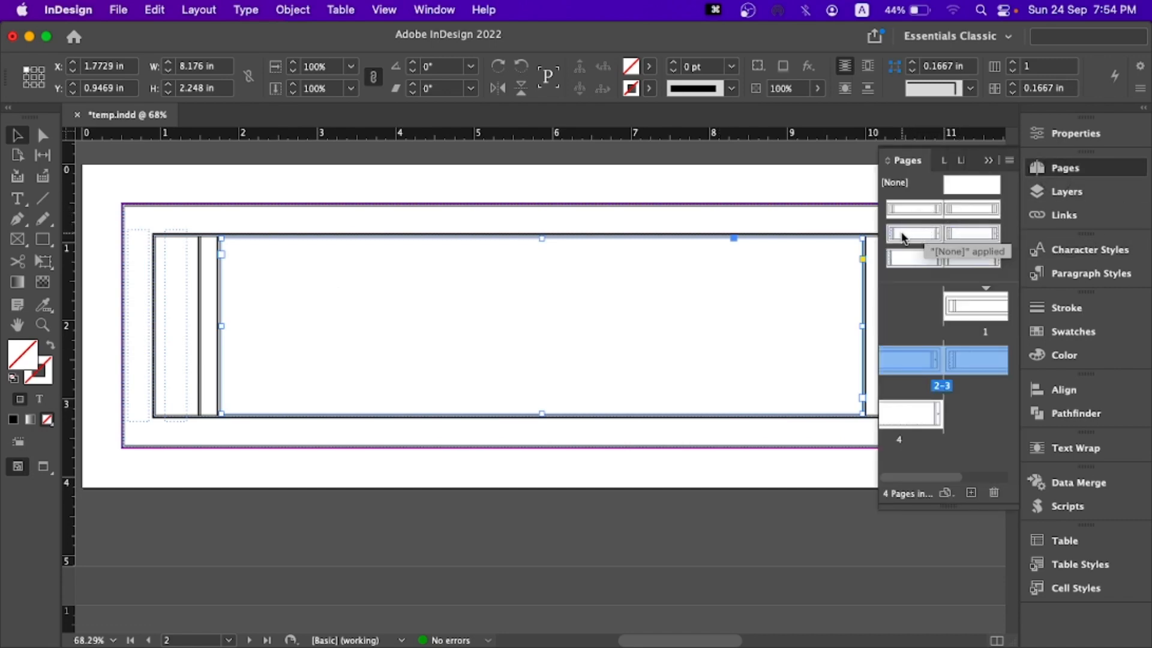
drag(877, 231, 846, 232)
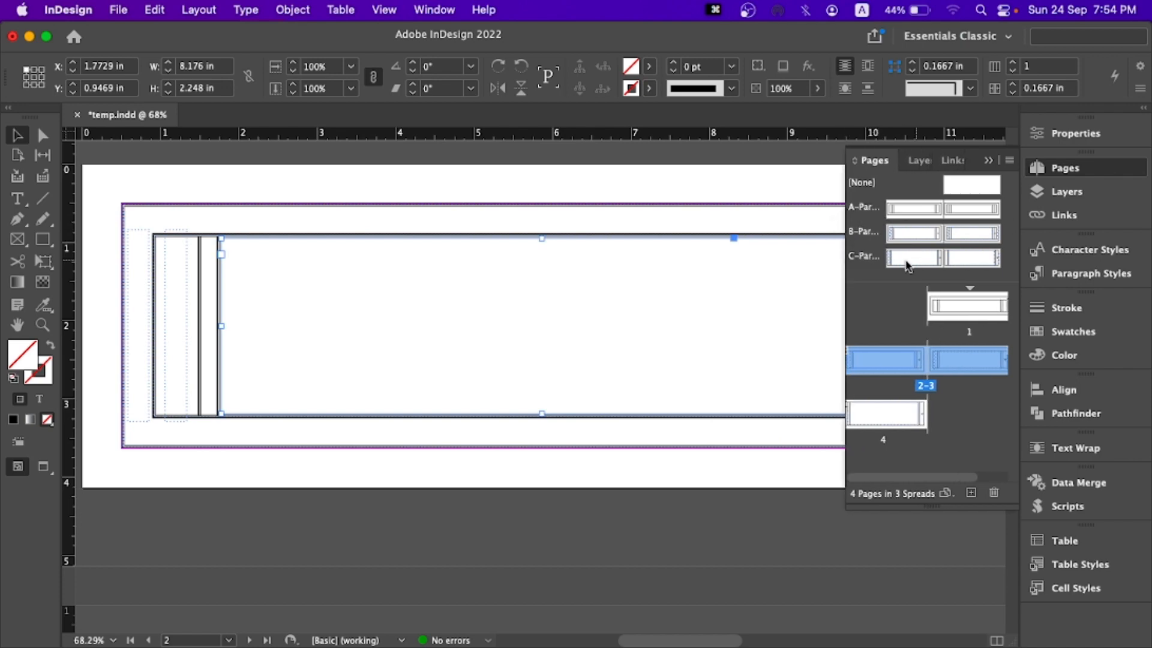
double_click(910, 209)
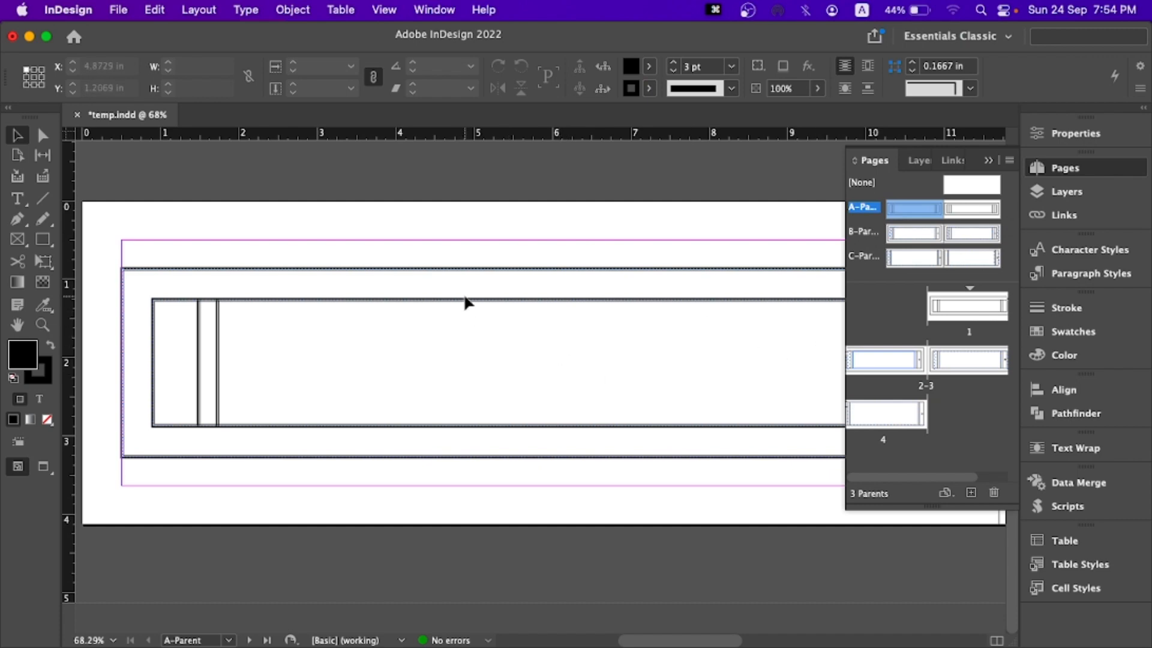
double_click(865, 358)
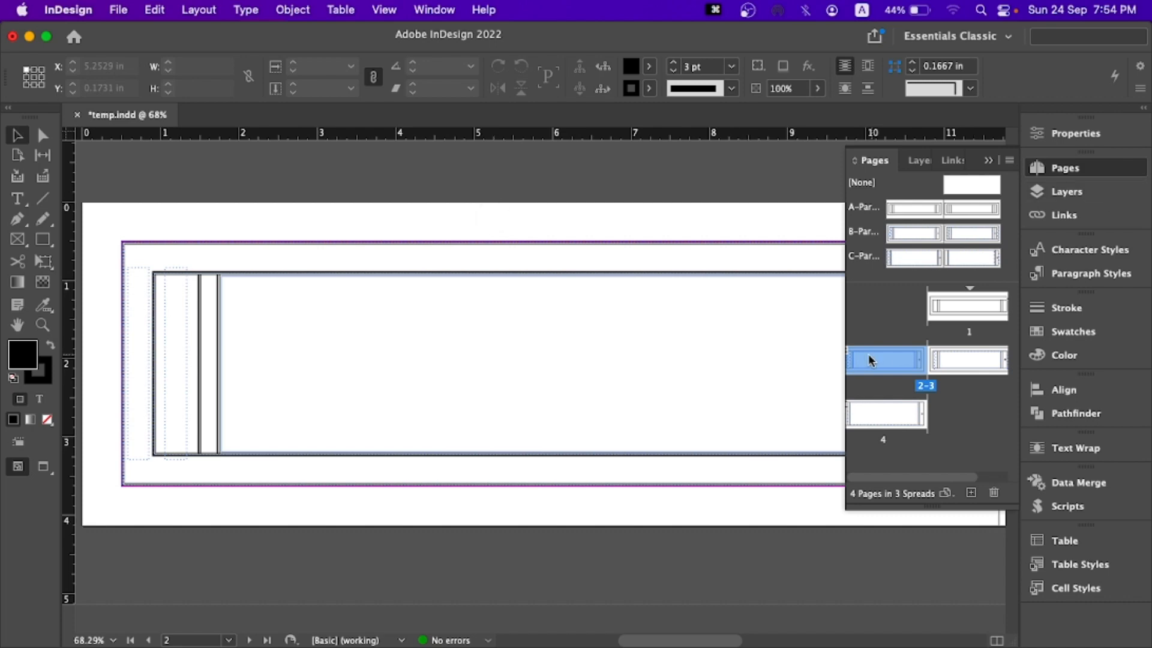
click(987, 160)
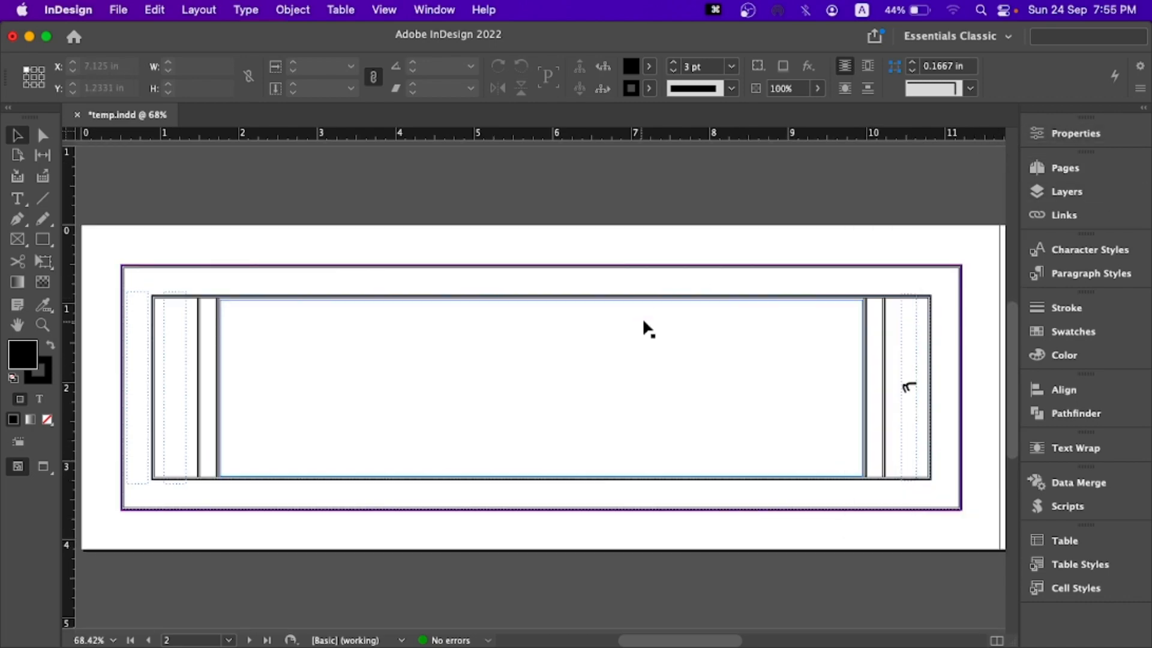
- Try the central text frame on page 2 with the sample text "dfd" and delete it
double_click(543, 330)
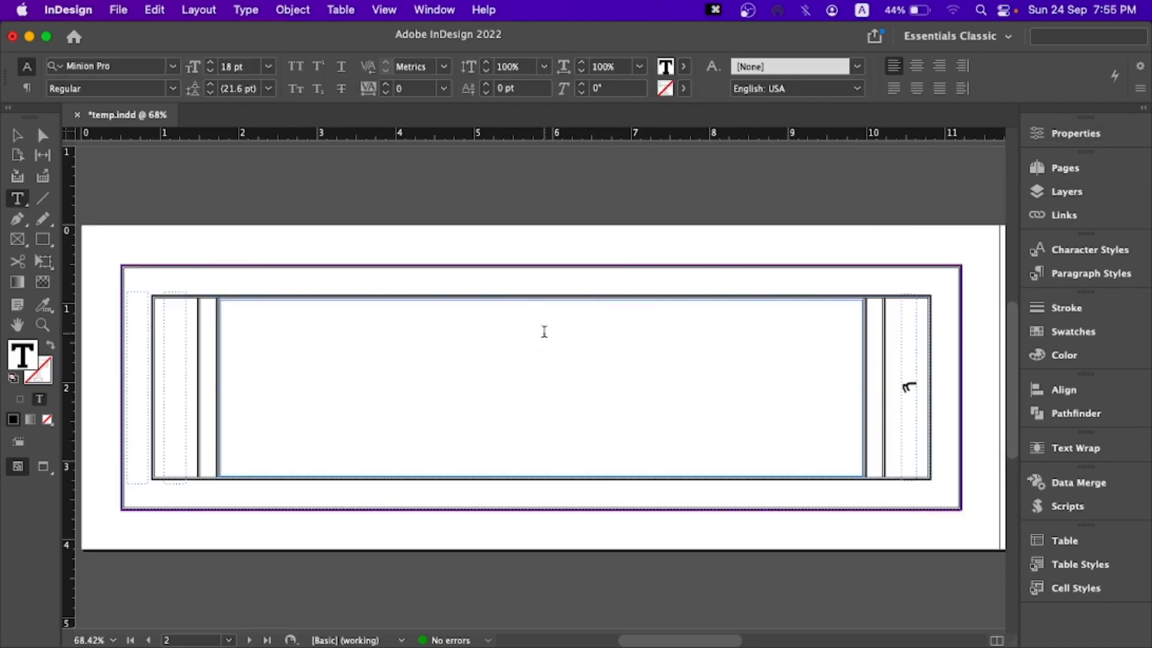
text(d)
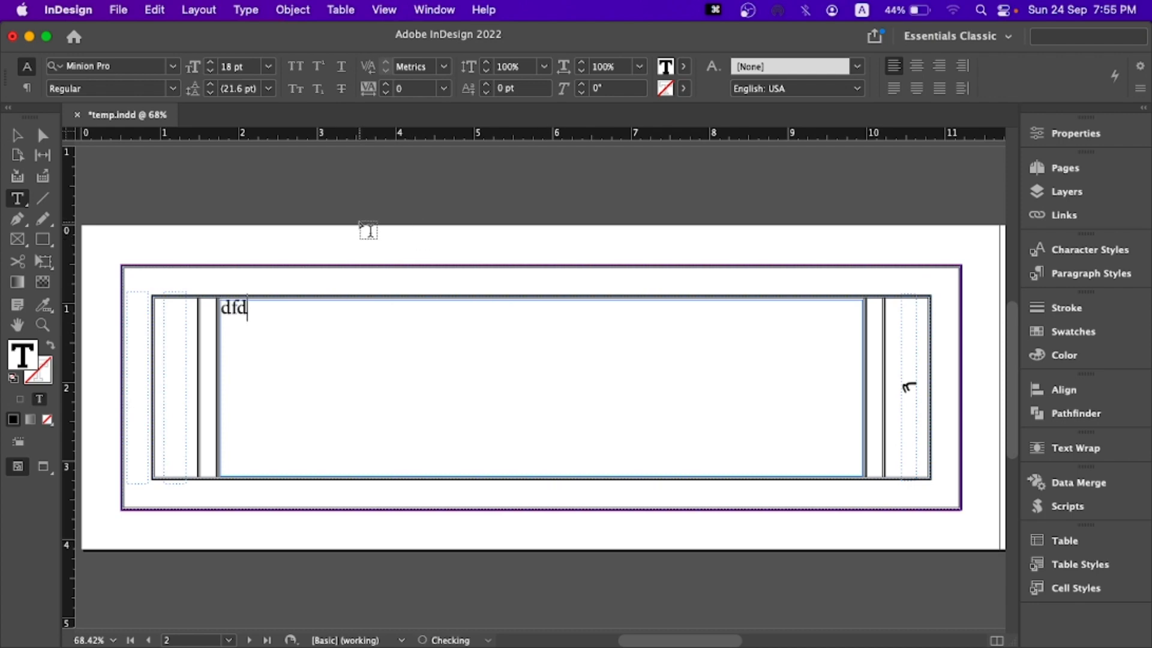
key(BackSpace)
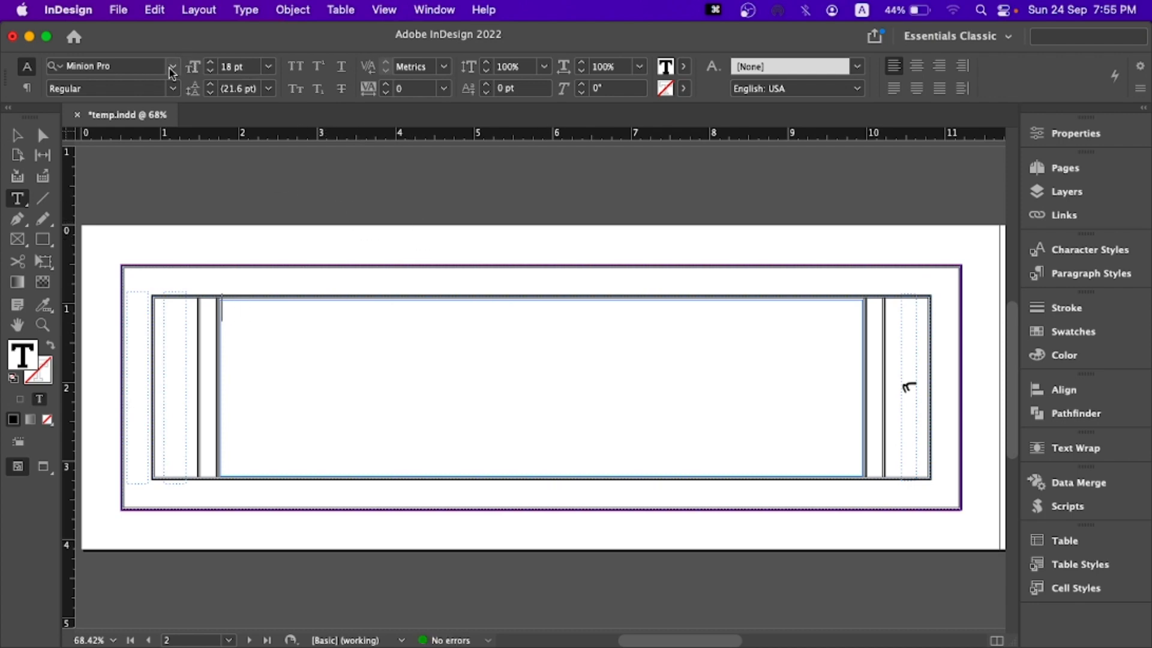
- Set the font to Monlam Uni OuChan, enter Tibetan sample text in the central frame and delete it
click(172, 69)
click(160, 146)
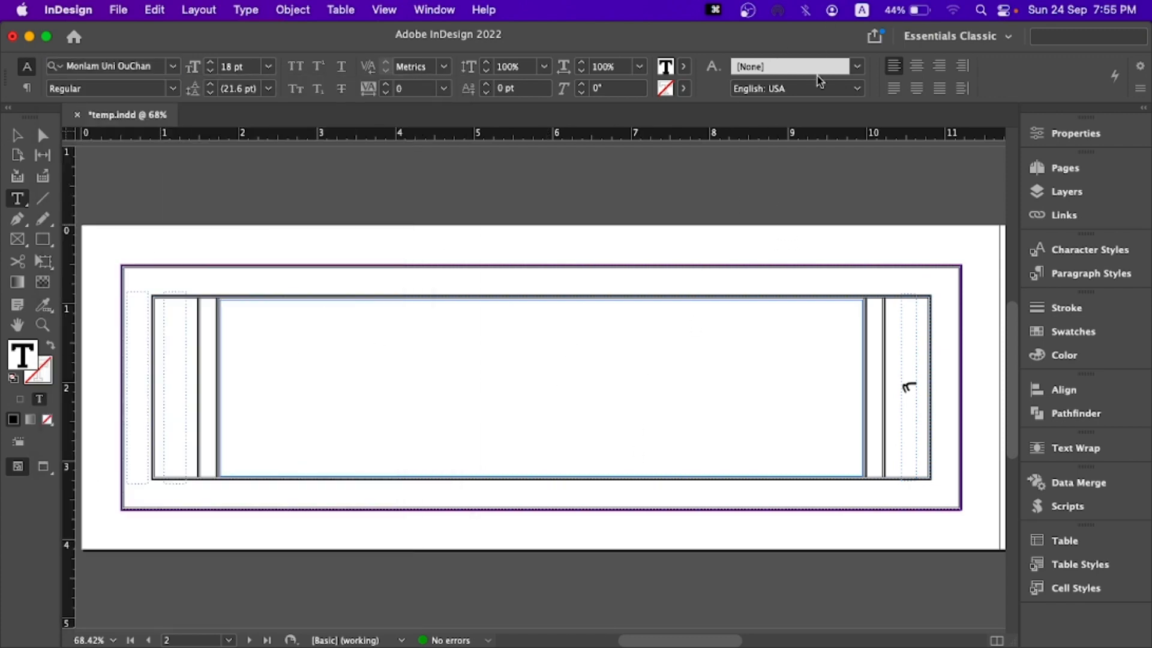
key(ctrl+space)
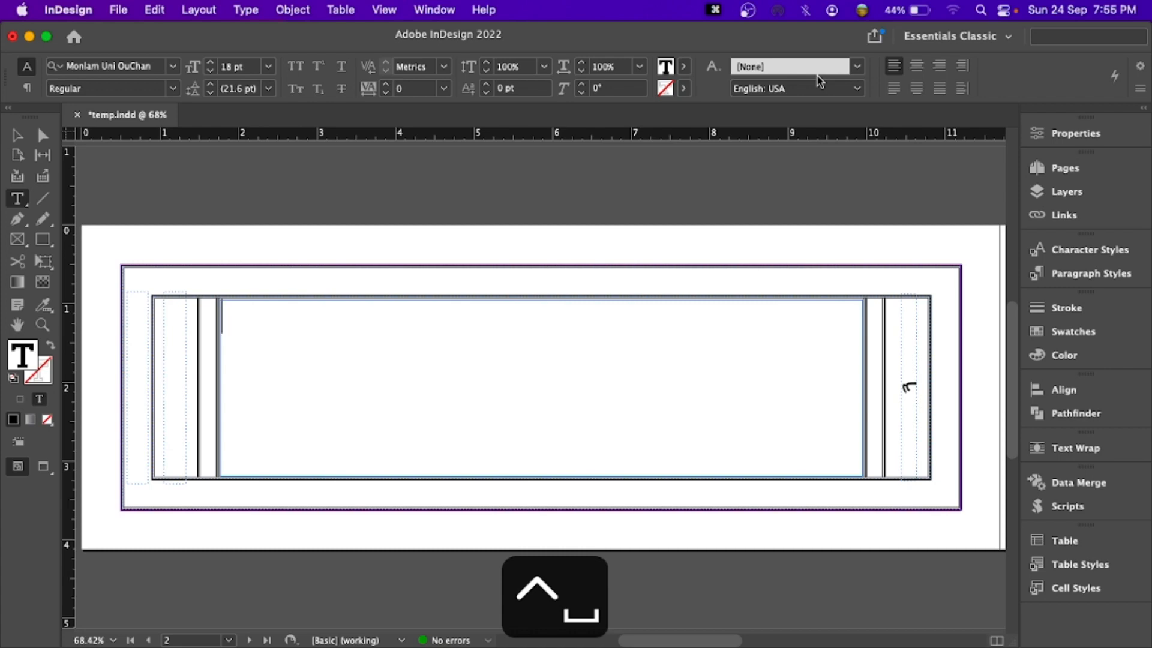
text(དད)
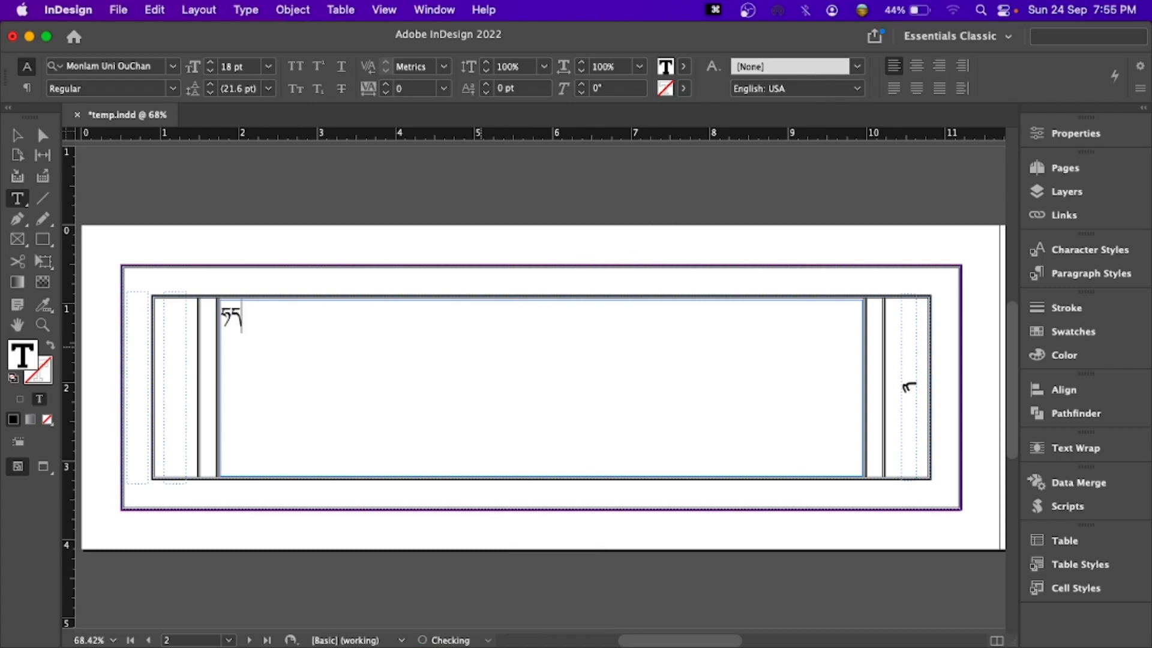
text(ངཀྱལདངསདངདགྒངདདགངད)
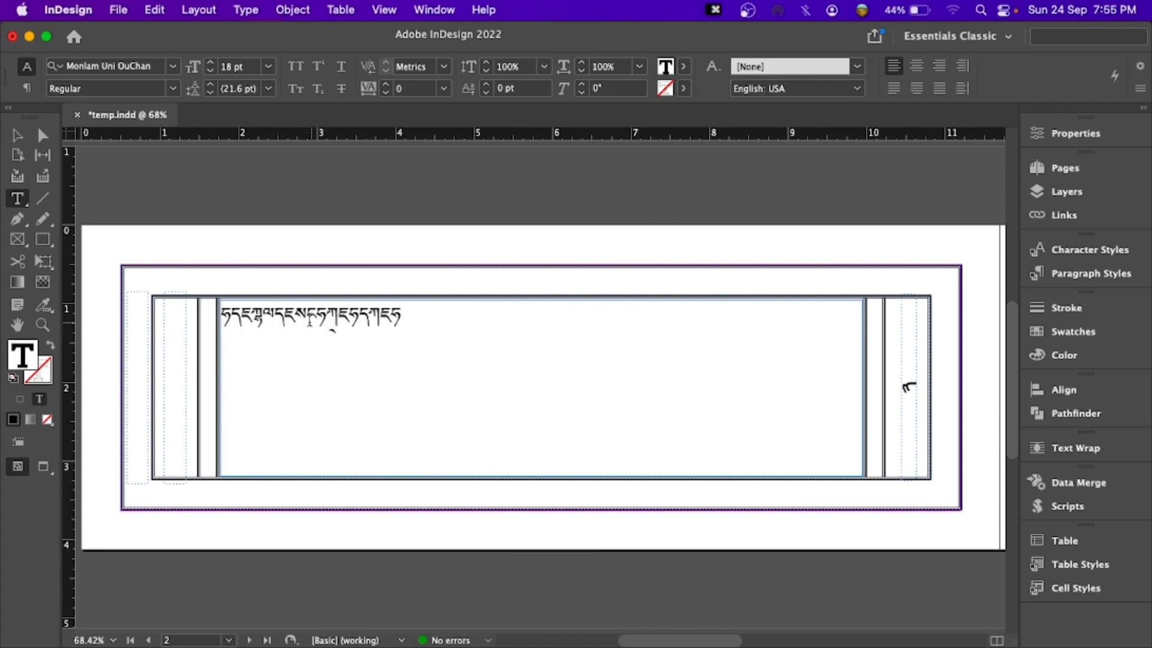
drag(415, 313, 205, 304)
key(BackSpace)
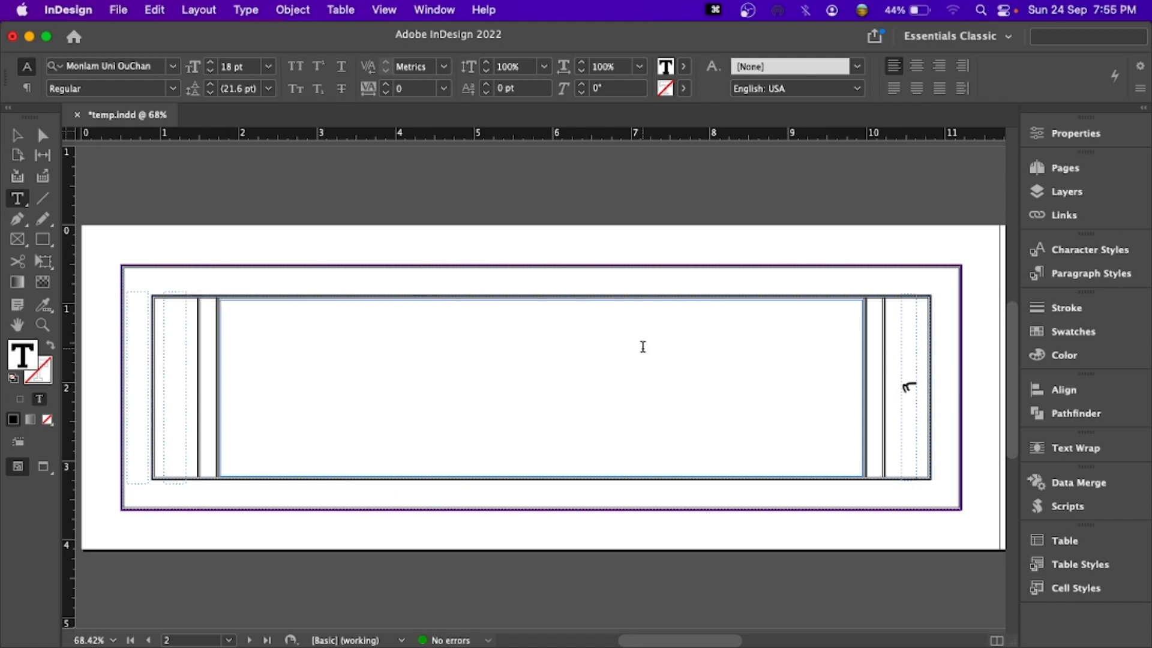
key(ctrl+space)
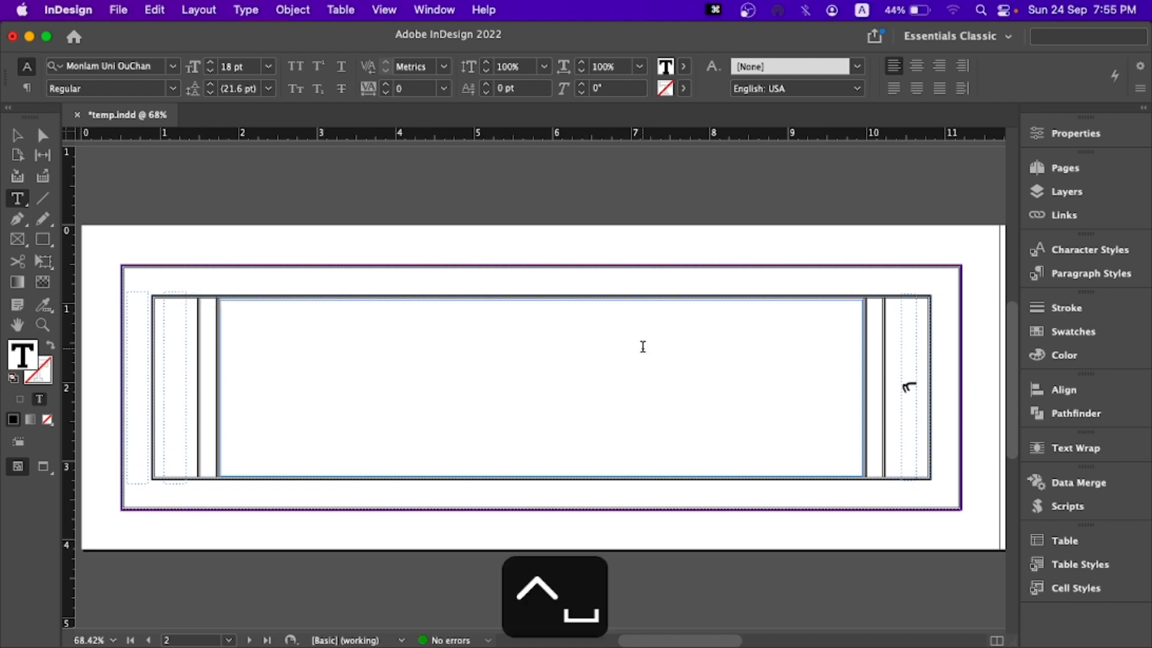
- Undo the sample text, font change and frame override on page 2, and activate the Selection tool
key(super+z)
key(super+z)
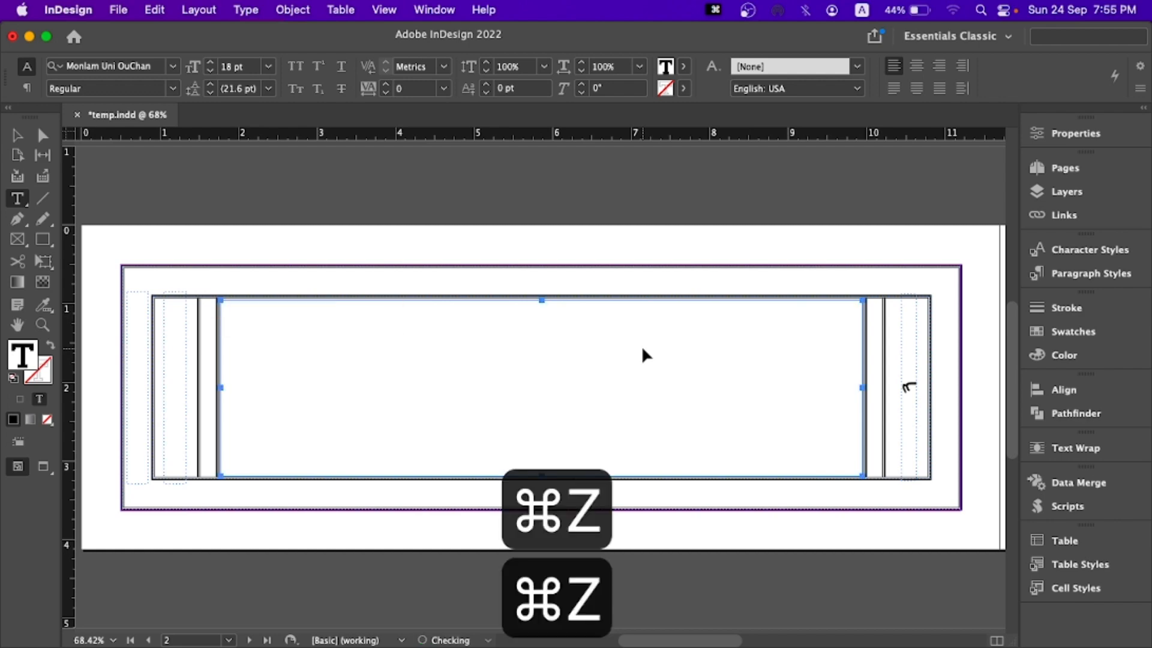
key(super+z)
key(super+z)
key(super+z)
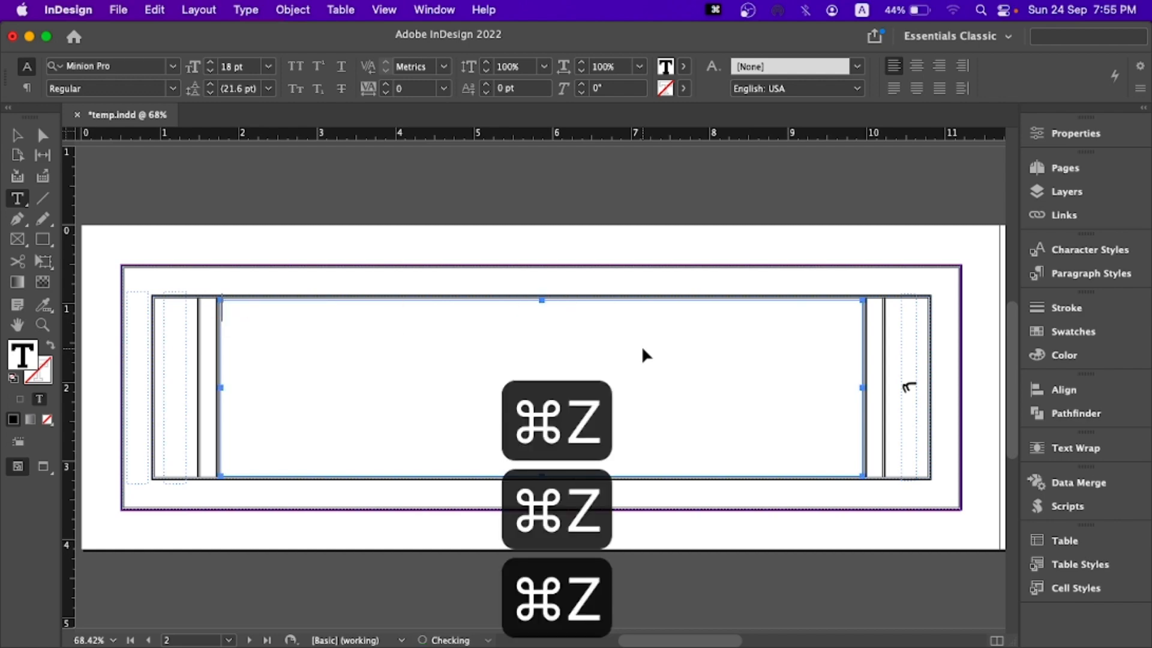
key(super+z)
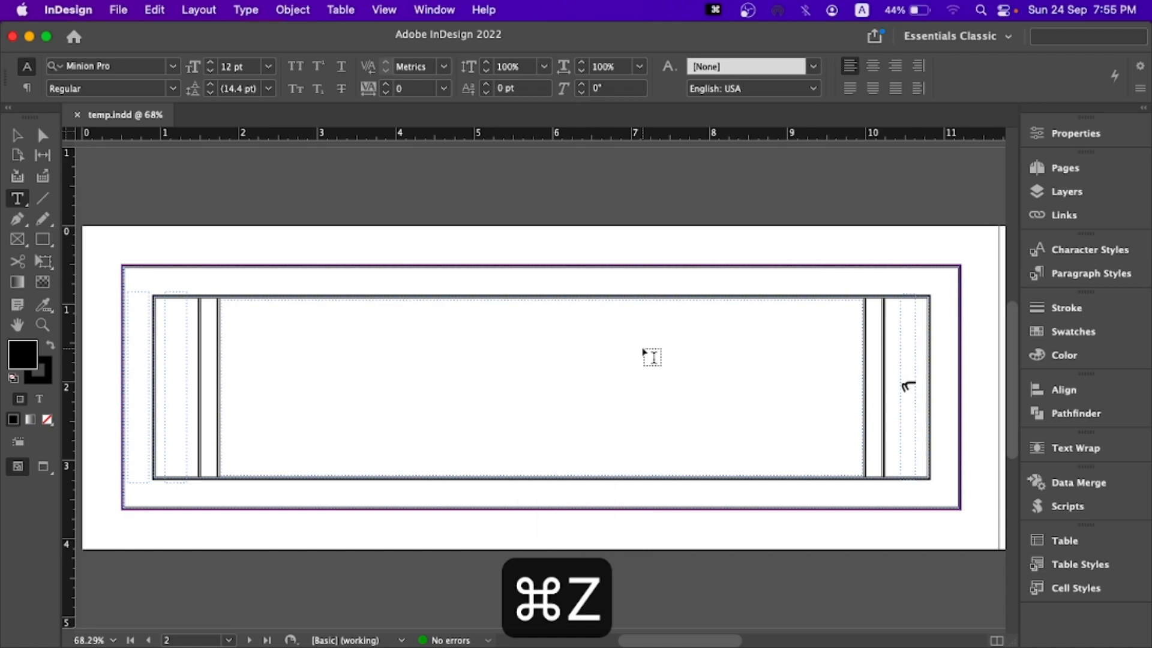
key(super+z)
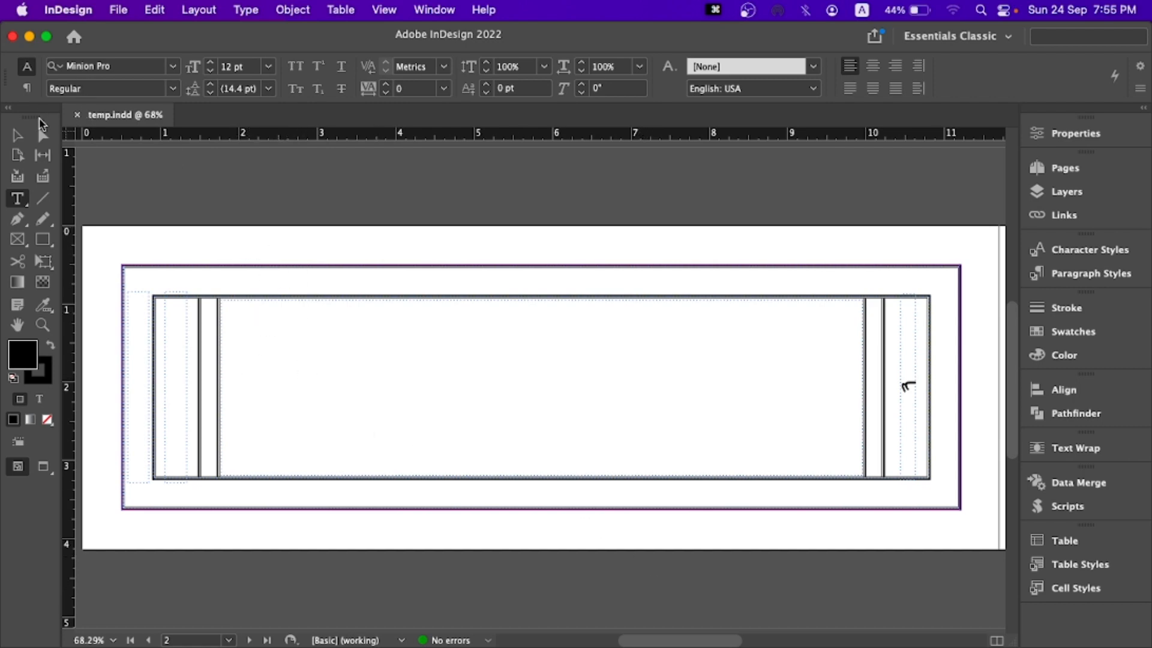
click(17, 135)
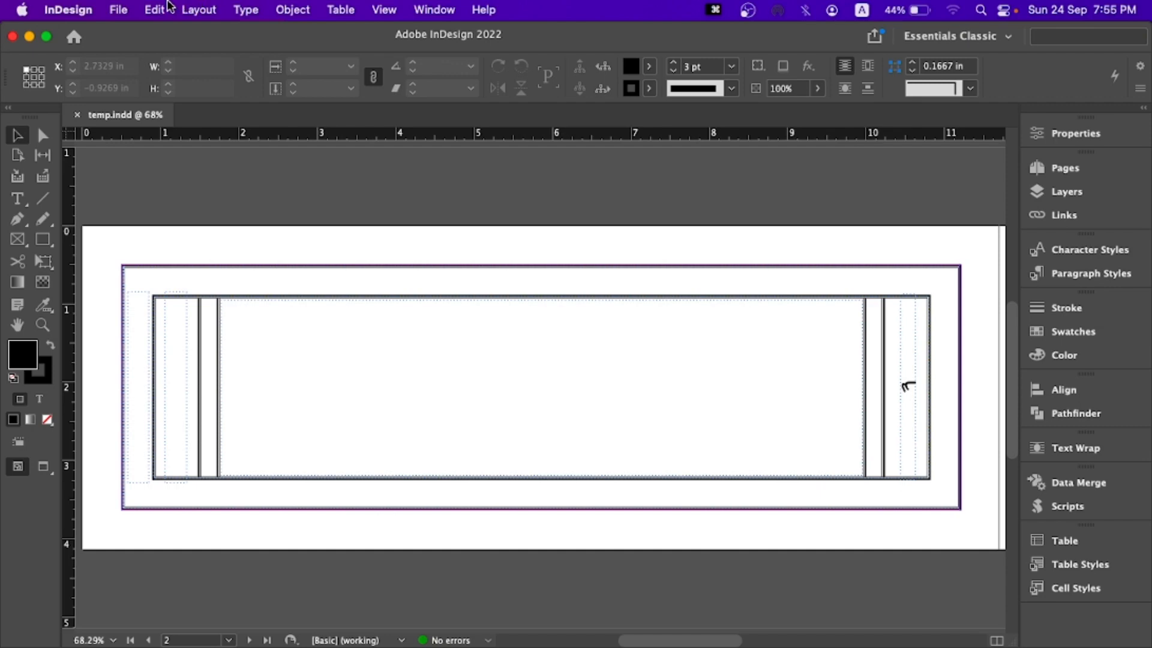
- Load the Word document Ganloma an...egurma.docx from the pecha folder for placing
click(128, 7)
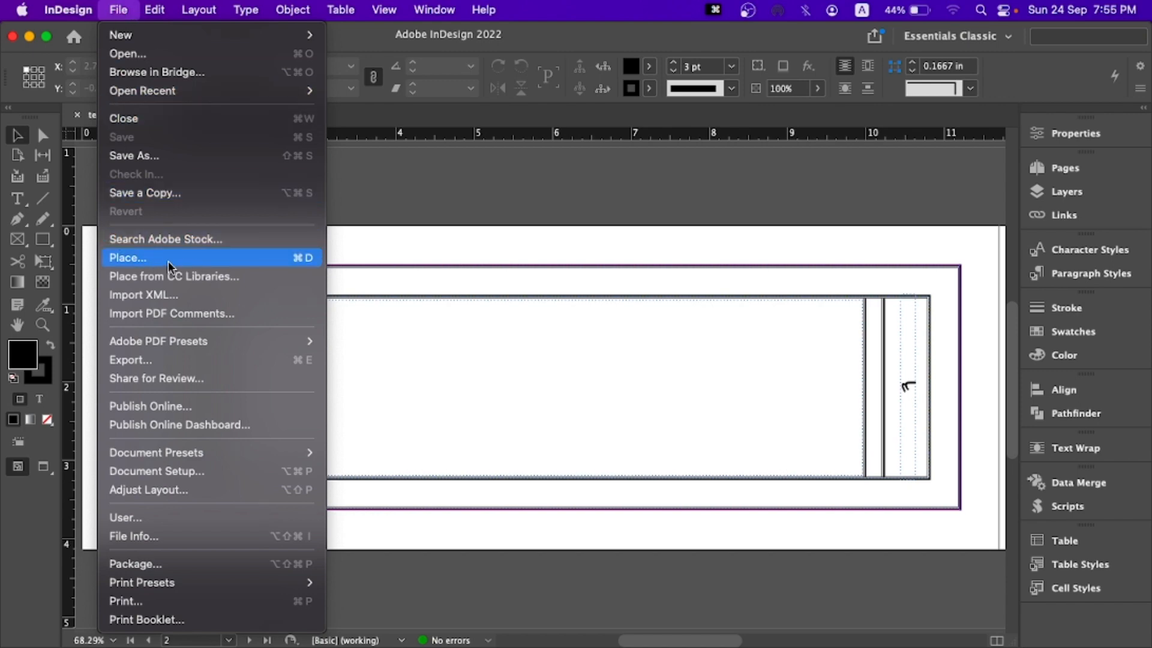
click(297, 259)
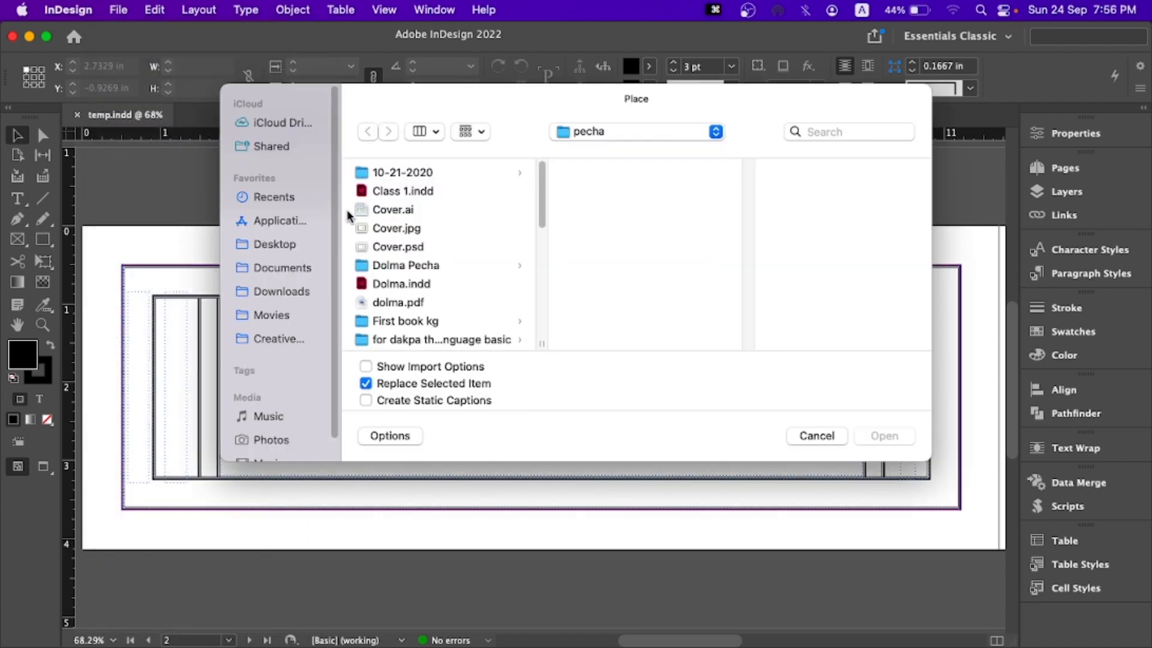
scroll(387, 248, down, 3)
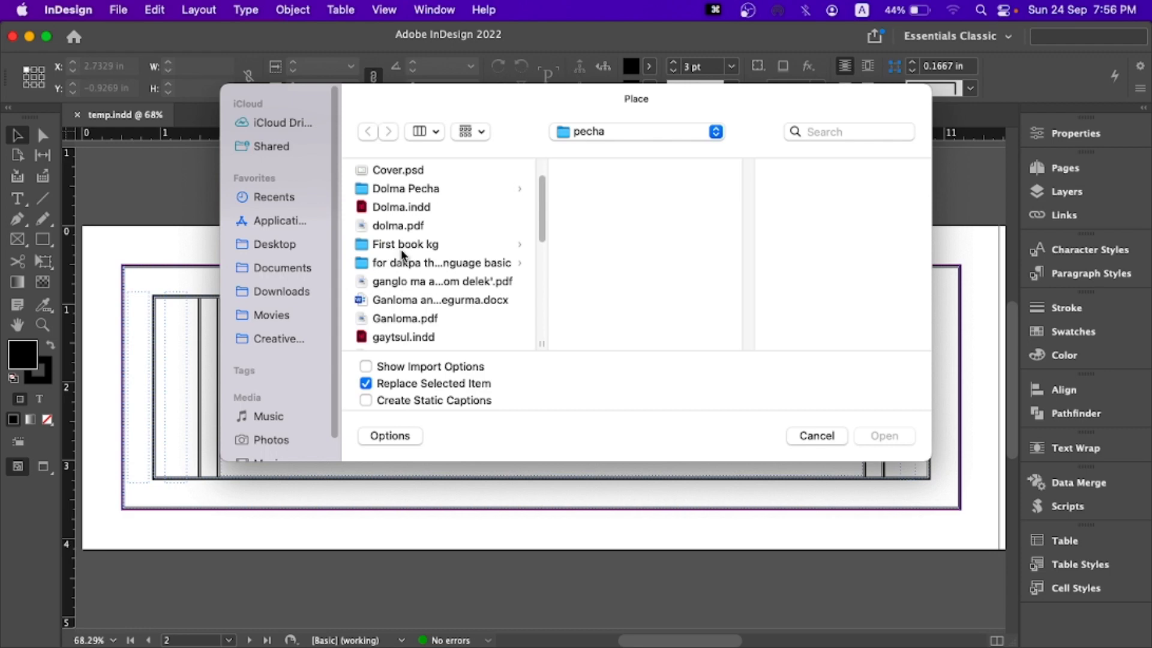
scroll(396, 252, up, 2)
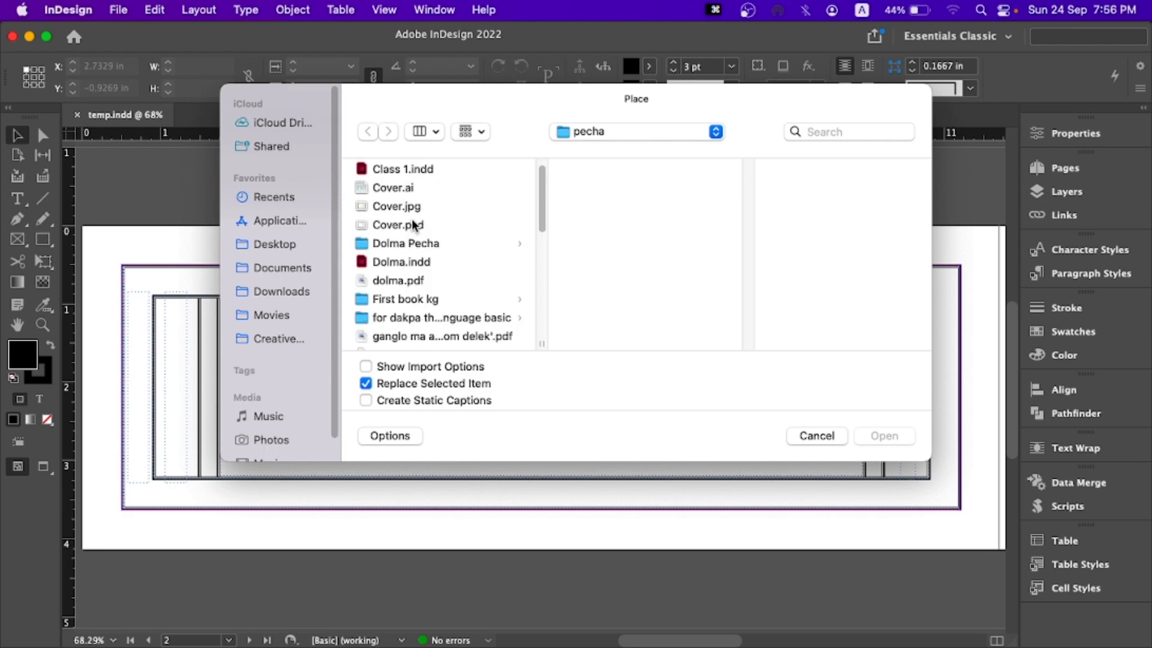
scroll(414, 231, down, 3)
scroll(413, 237, down, 5)
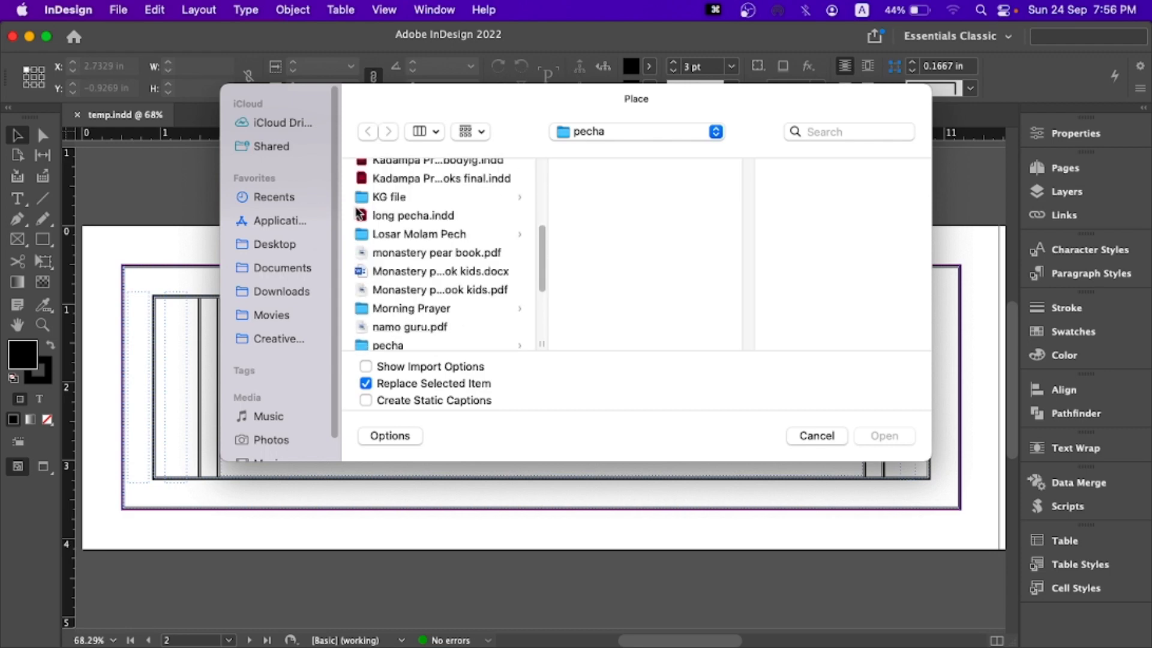
scroll(390, 232, up, 2)
scroll(391, 230, up, 2)
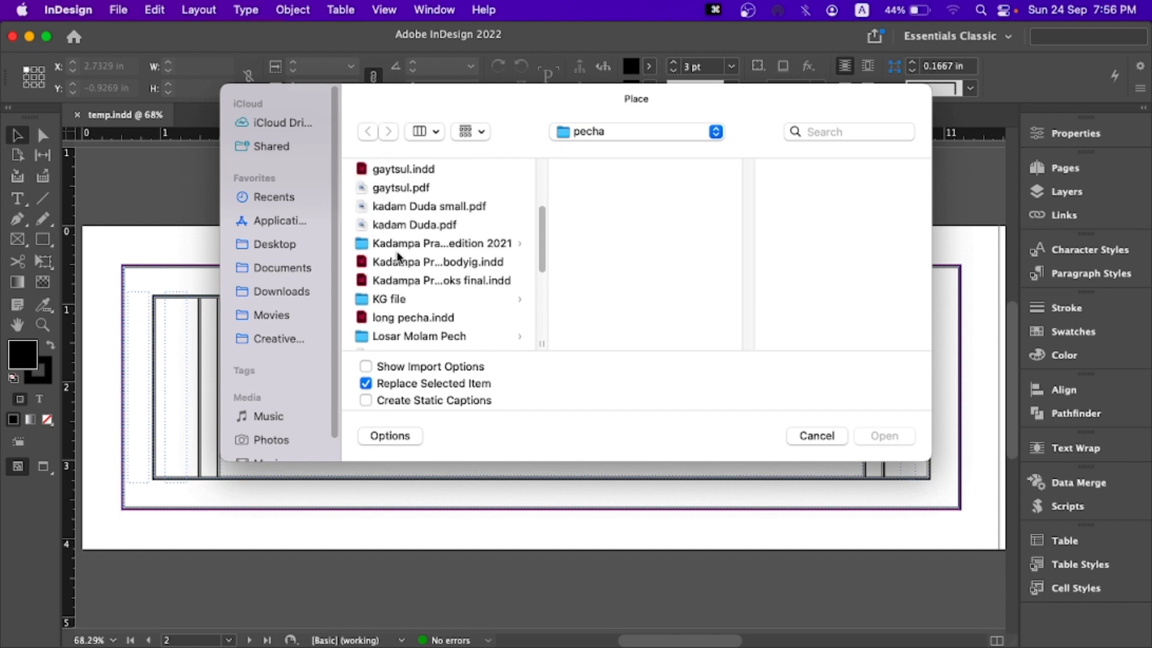
scroll(399, 257, down, 1)
scroll(399, 257, down, 1)
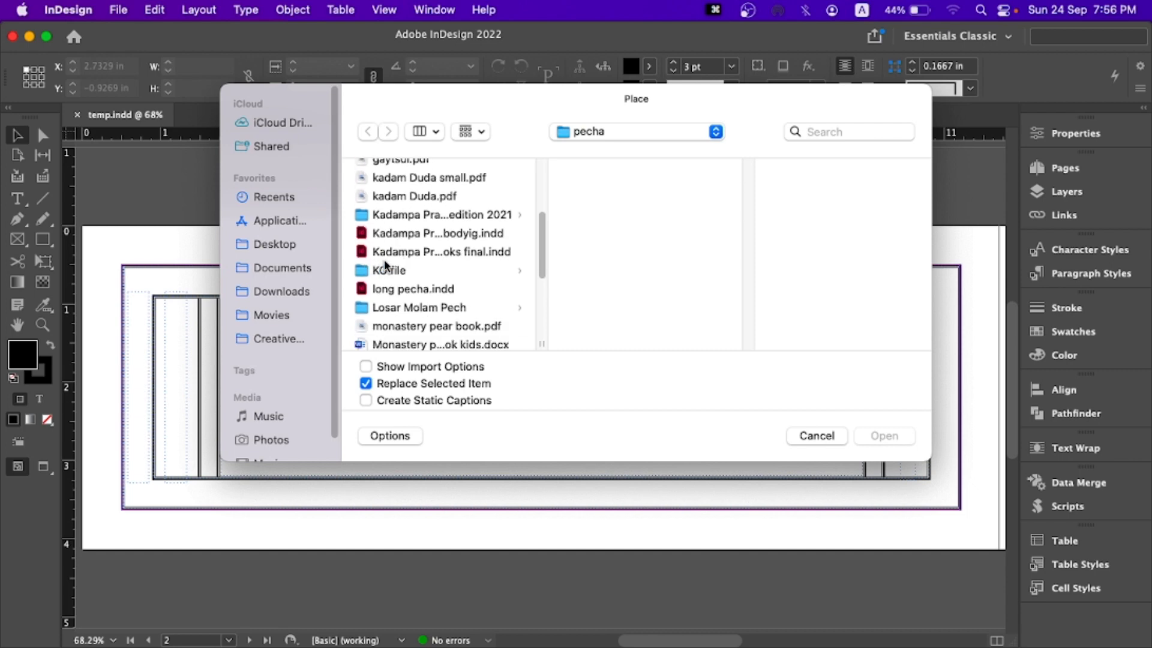
scroll(387, 263, up, 3)
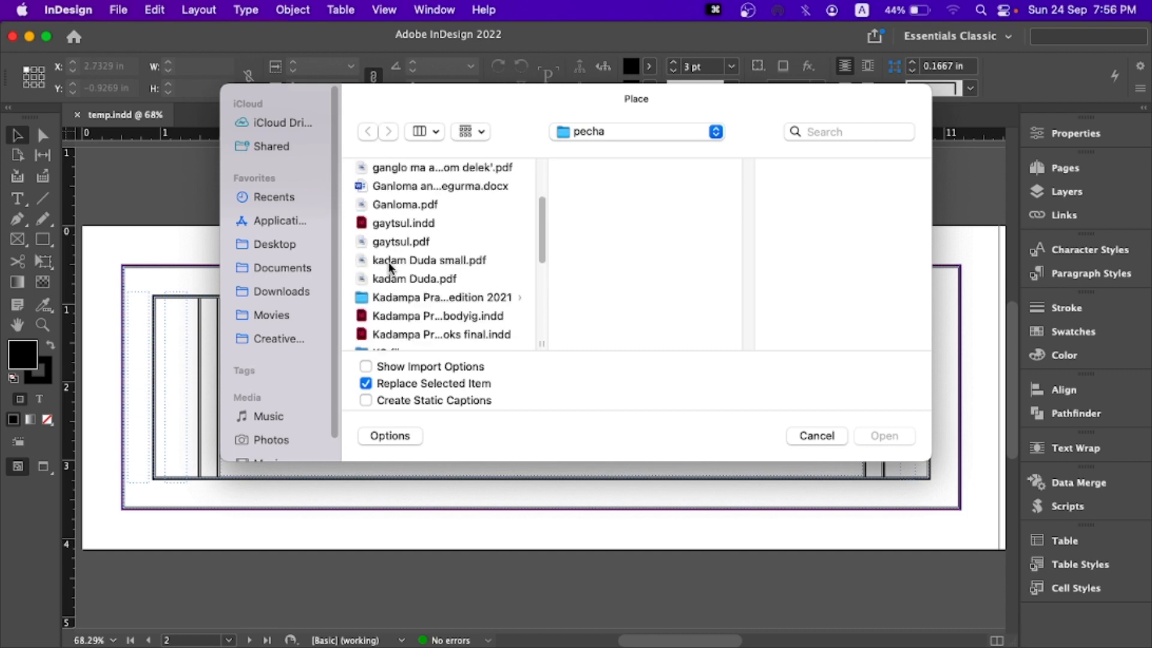
scroll(388, 262, up, 4)
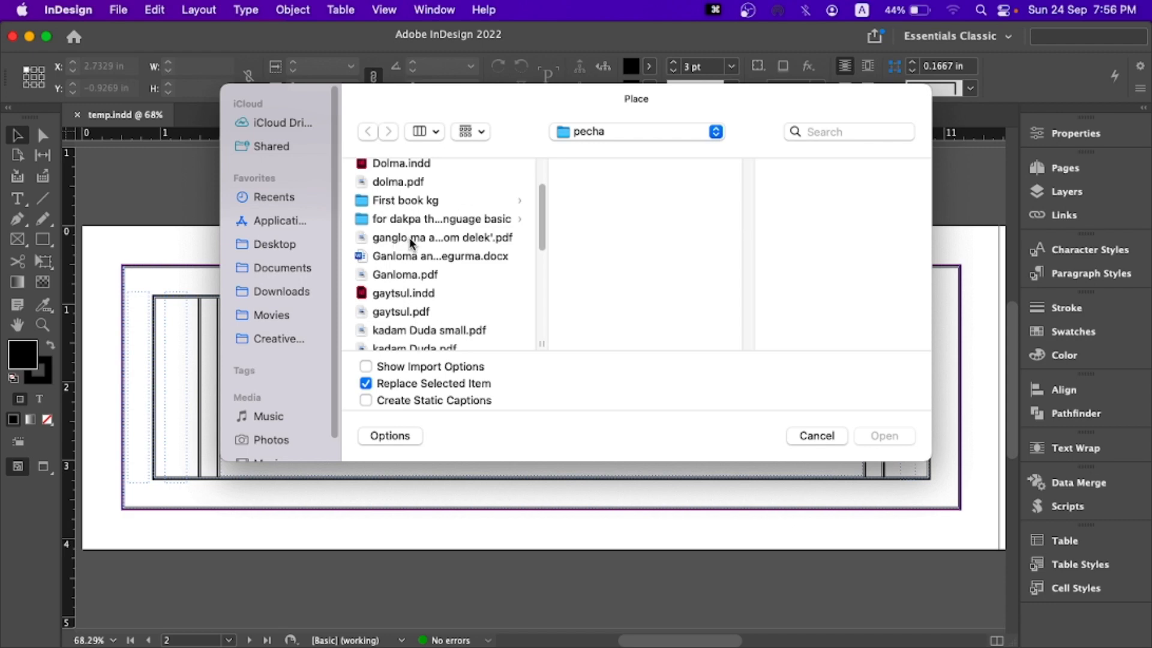
click(399, 238)
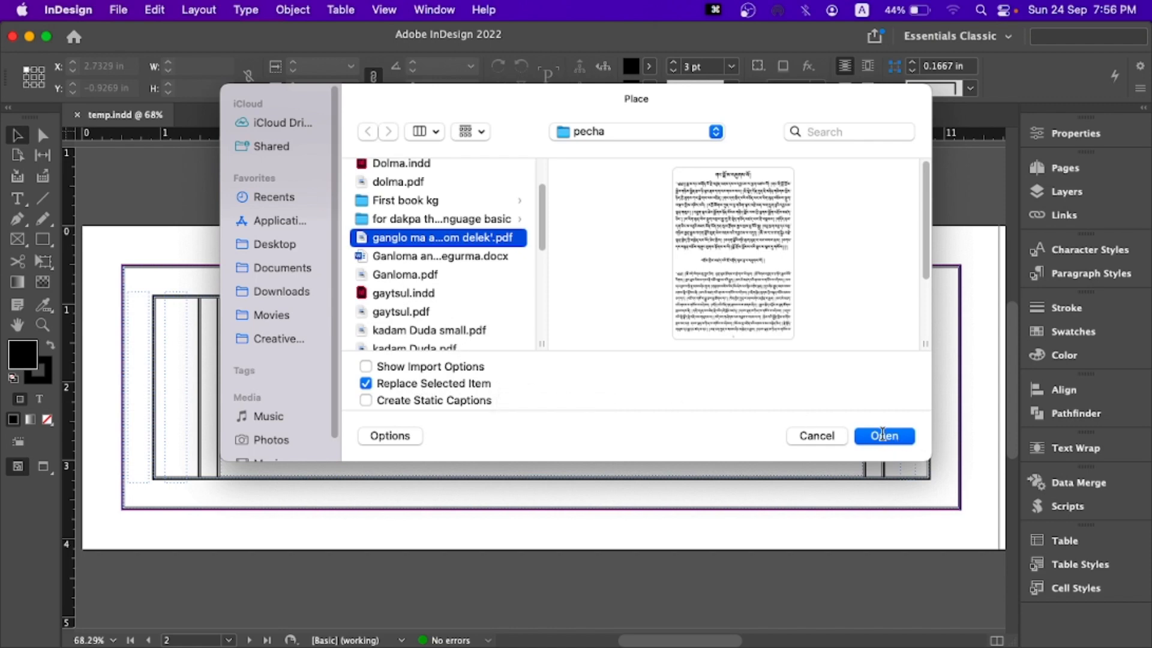
click(440, 256)
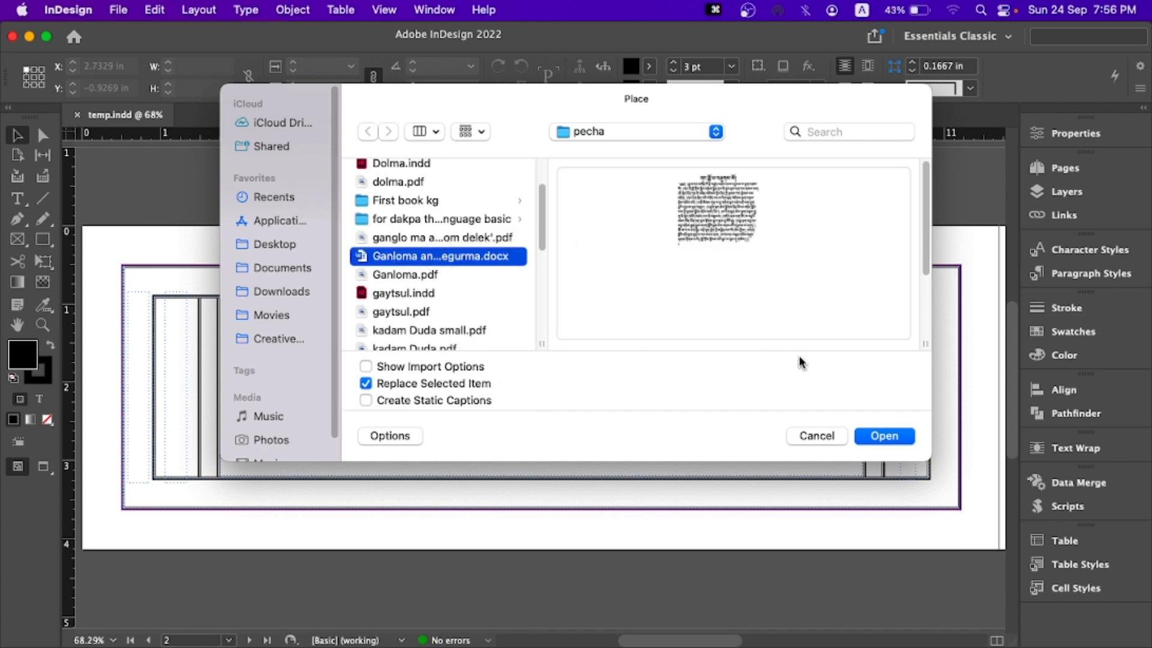
click(890, 437)
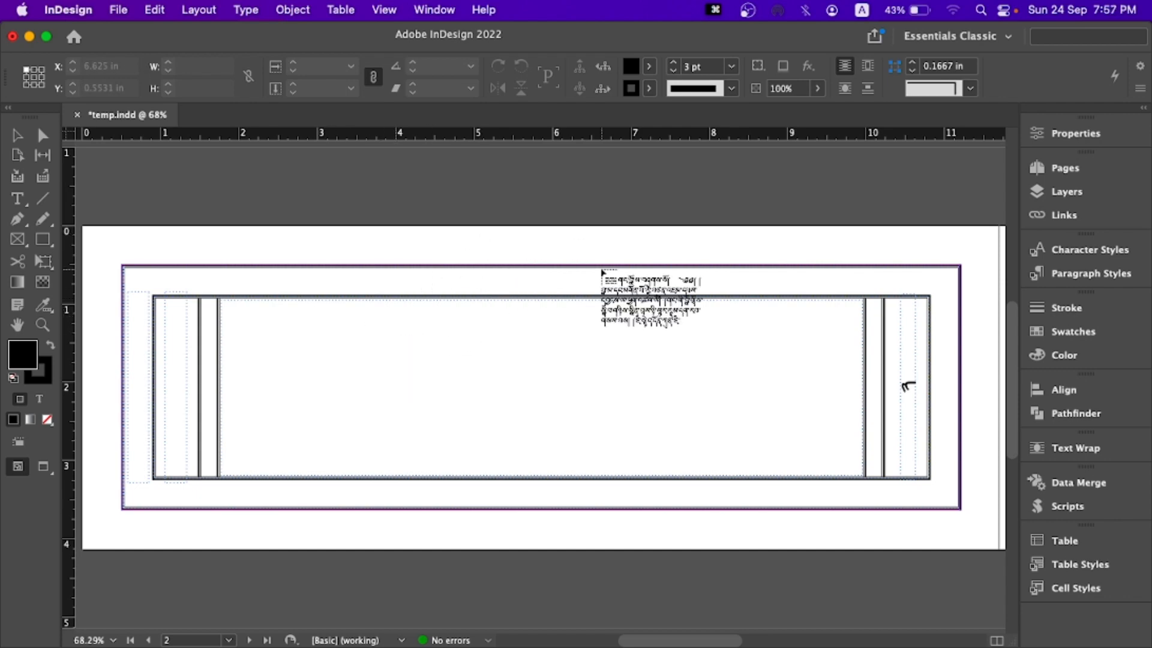
- Place the loaded Tibetan text into the central text frame on page 2
key(space)
drag(732, 229, 246, 460)
drag(807, 264, 435, 469)
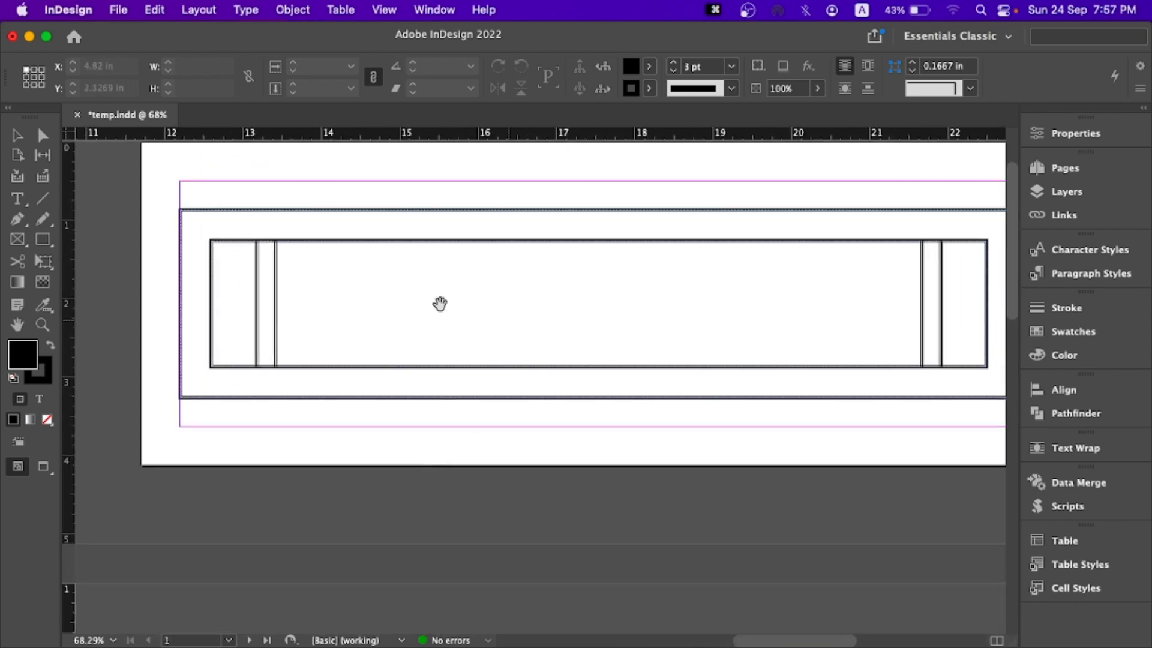
key(space)
drag(542, 398, 842, 194)
drag(384, 505, 674, 352)
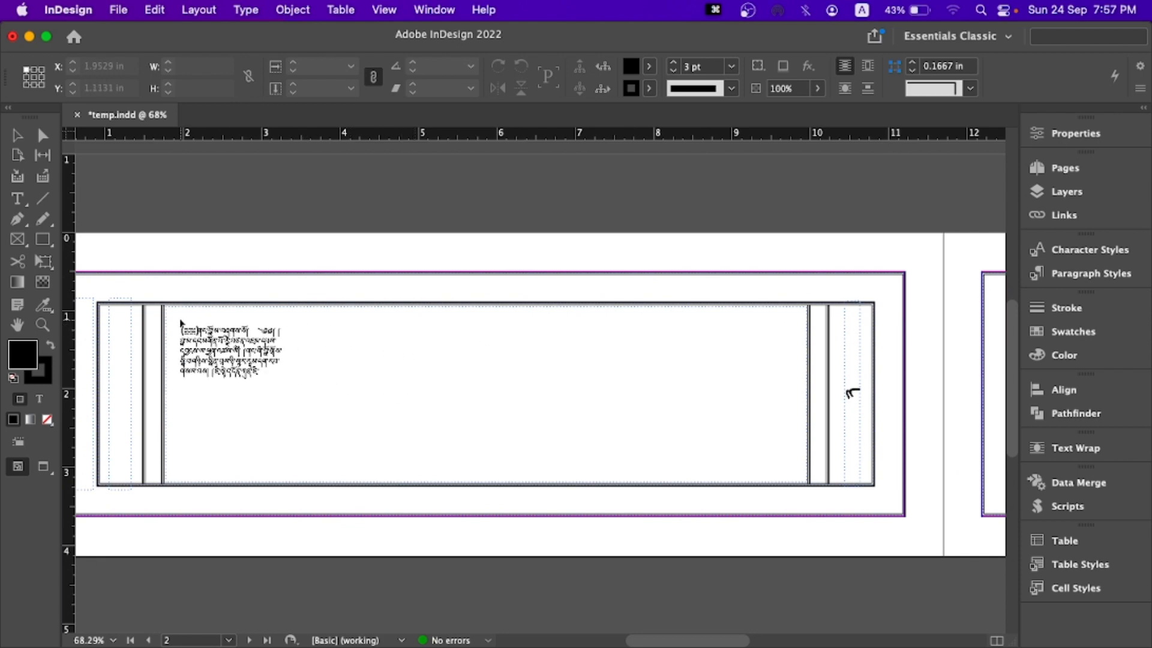
click(180, 322)
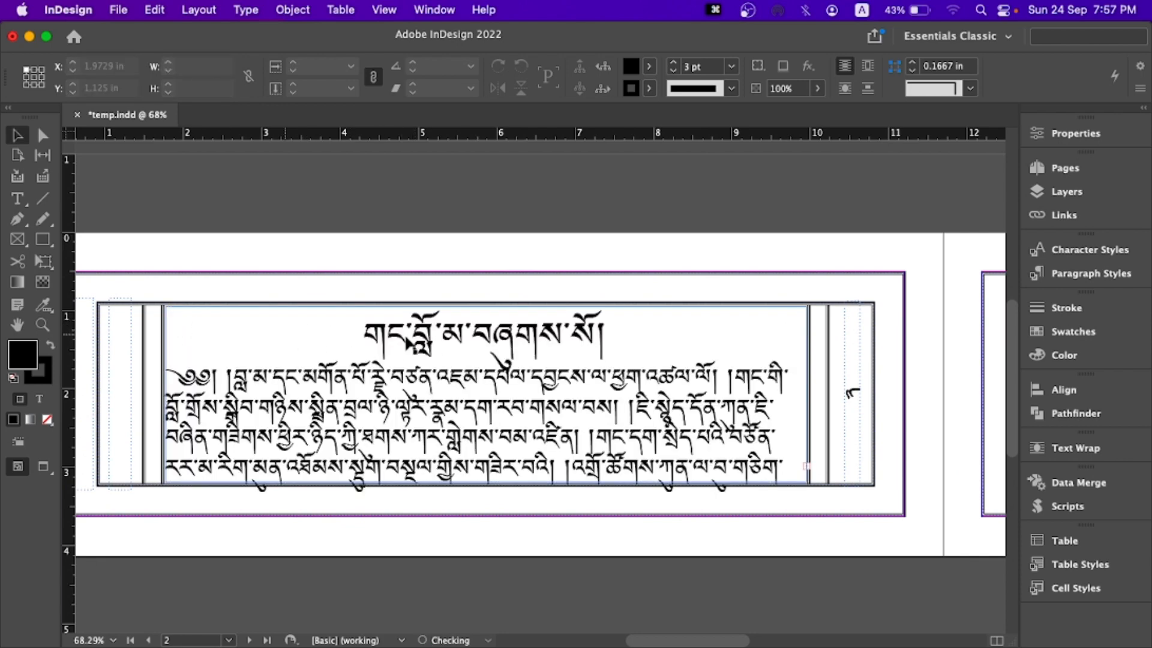
double_click(599, 403)
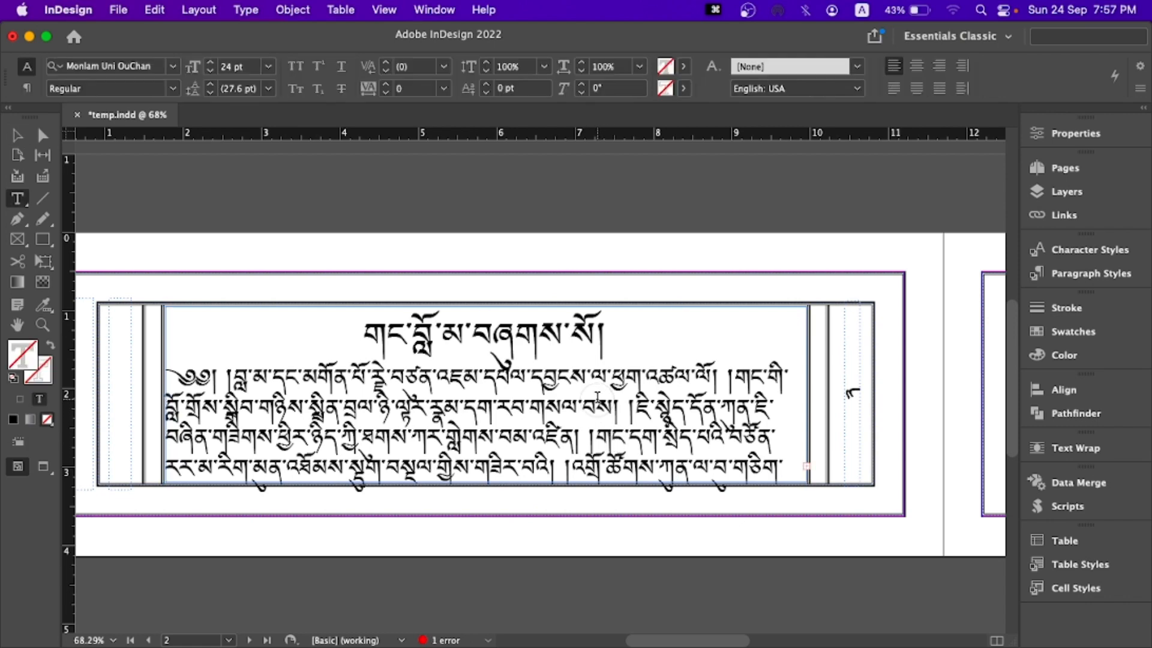
click(1141, 88)
mouse_move(1144, 96)
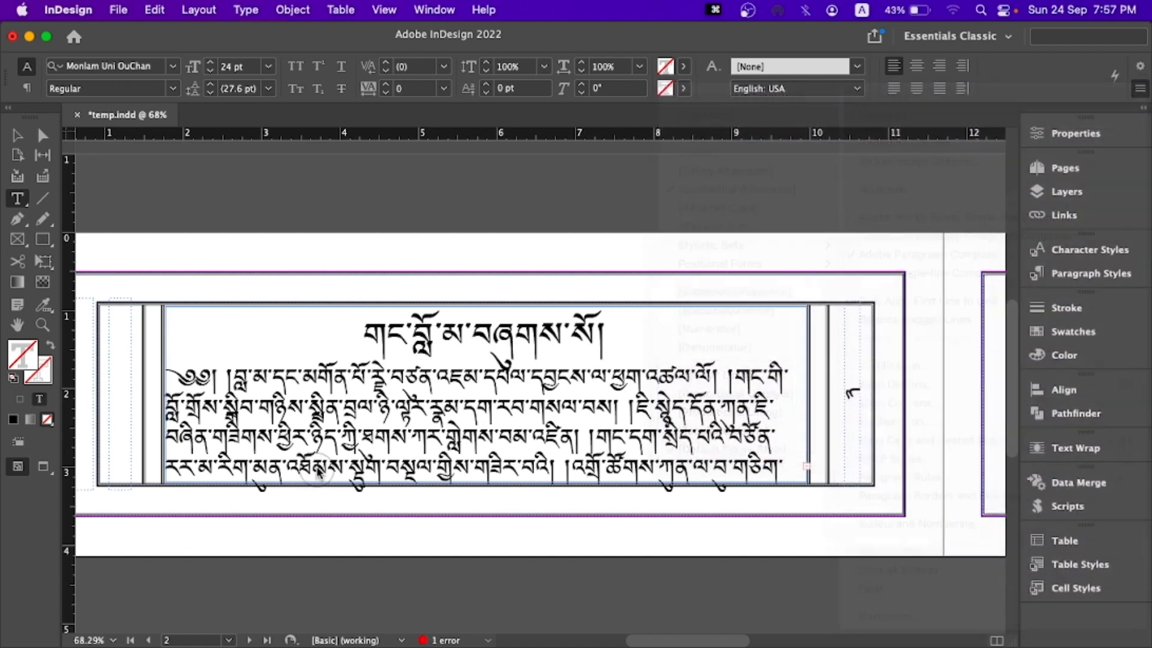
click(321, 477)
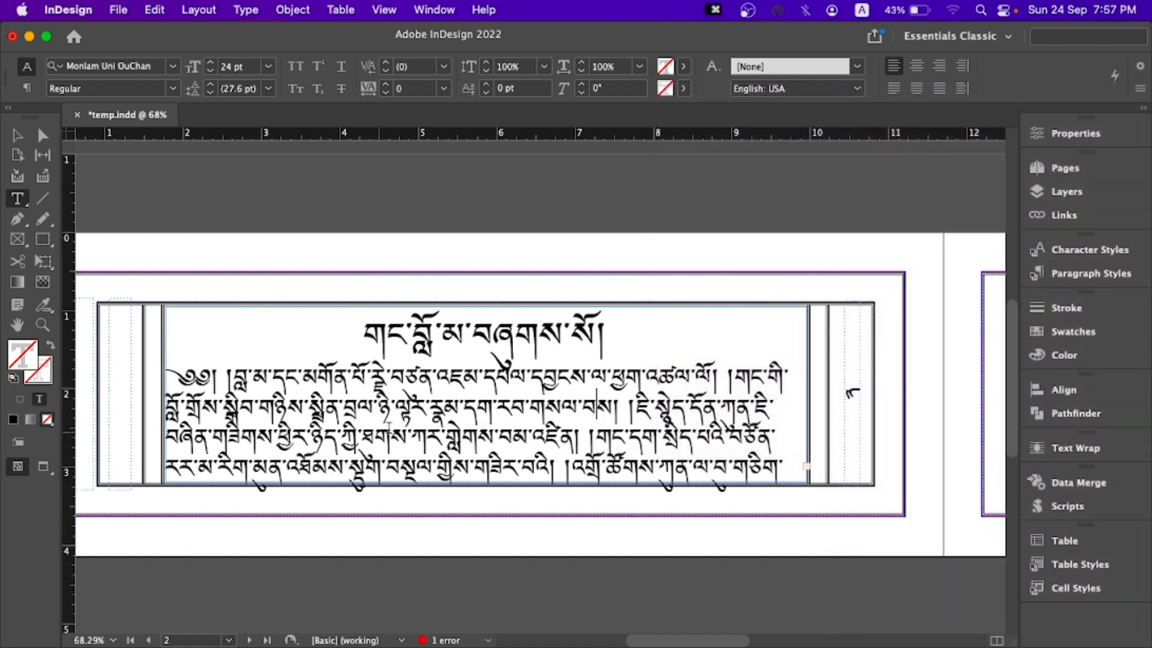
- Select all the placed Tibetan text and apply the Adobe World-Ready Paragraph Composer to it
scroll(351, 418, down, 2)
scroll(352, 416, up, 4)
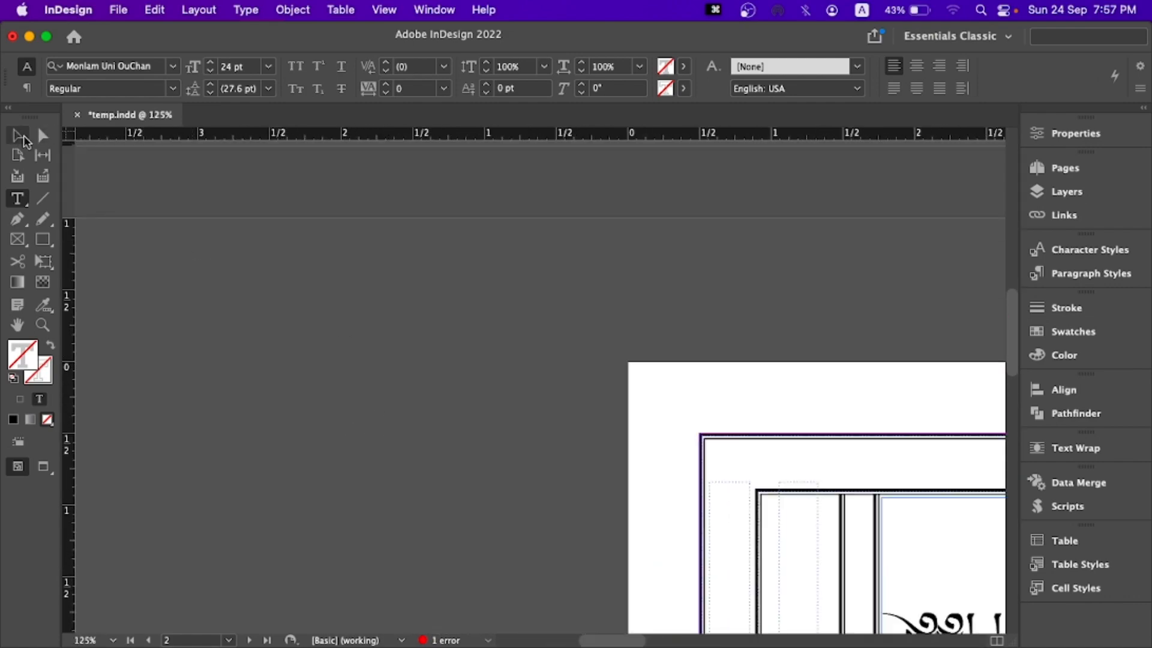
click(21, 137)
drag(796, 383, 130, 179)
drag(637, 363, 334, 360)
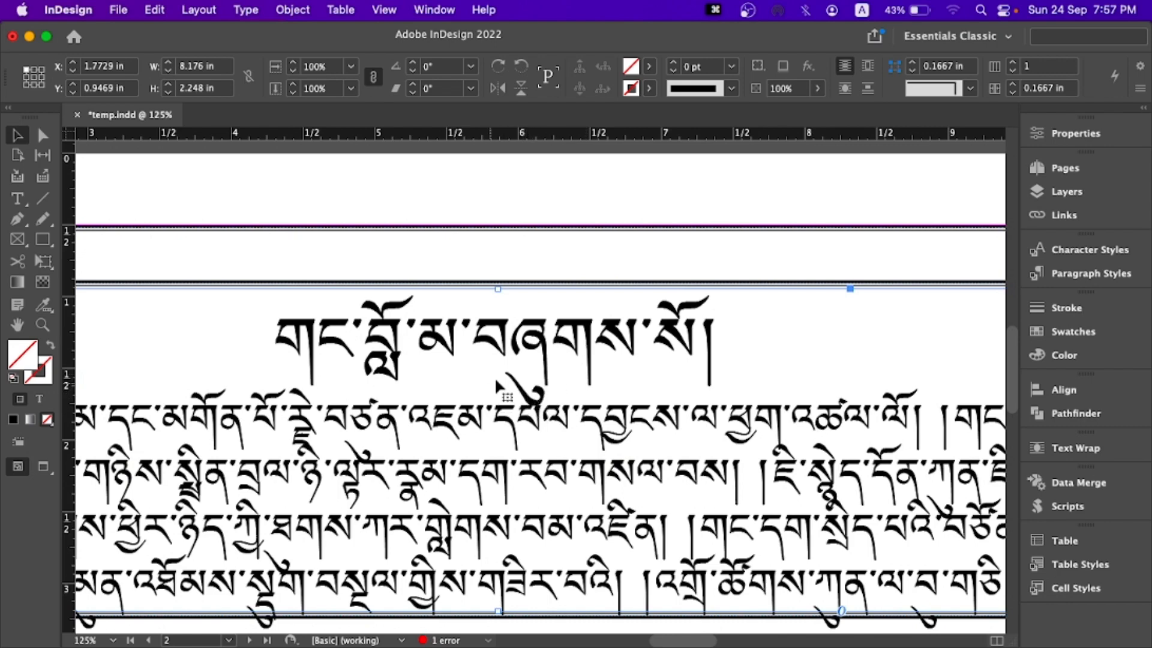
double_click(511, 375)
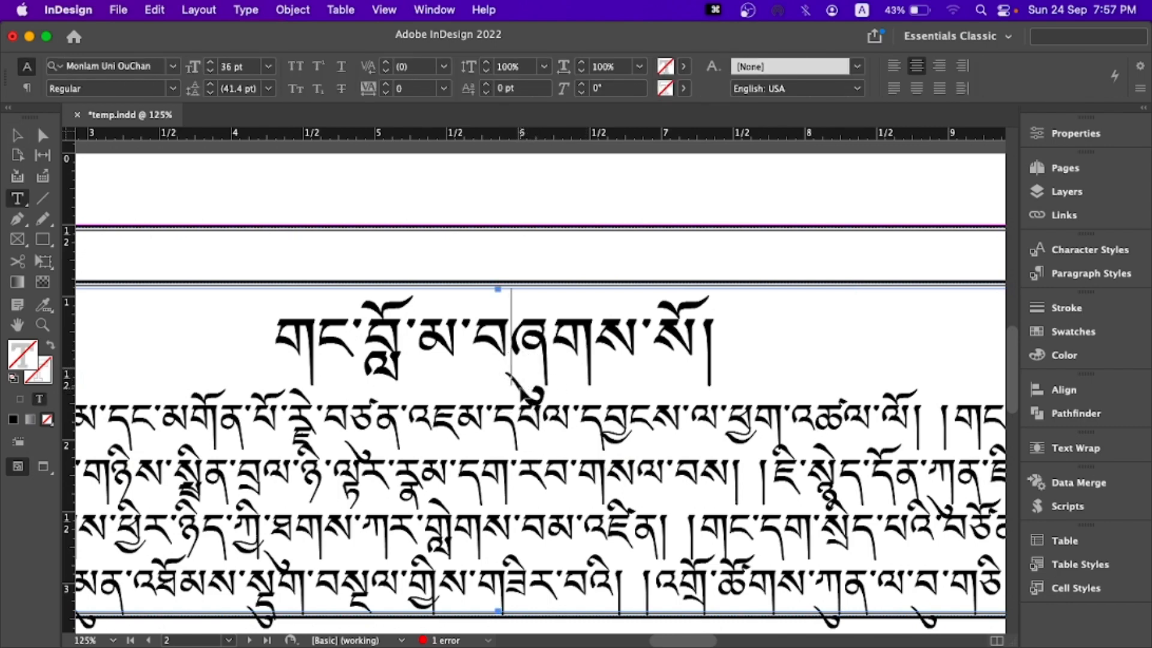
key(super+a)
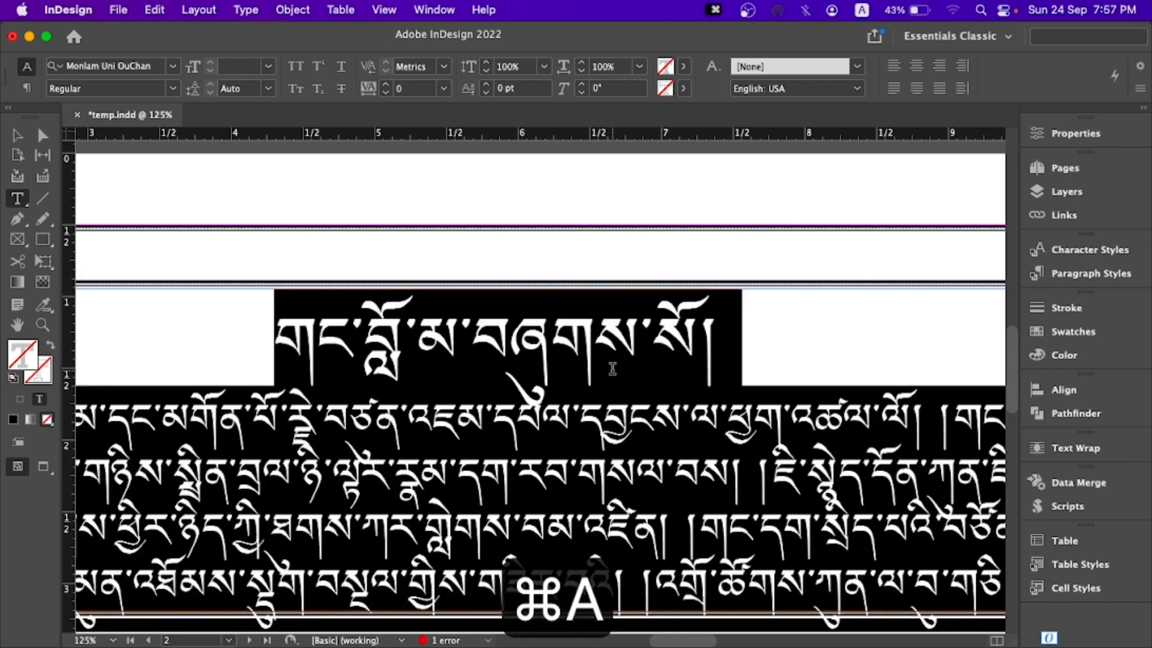
click(1140, 90)
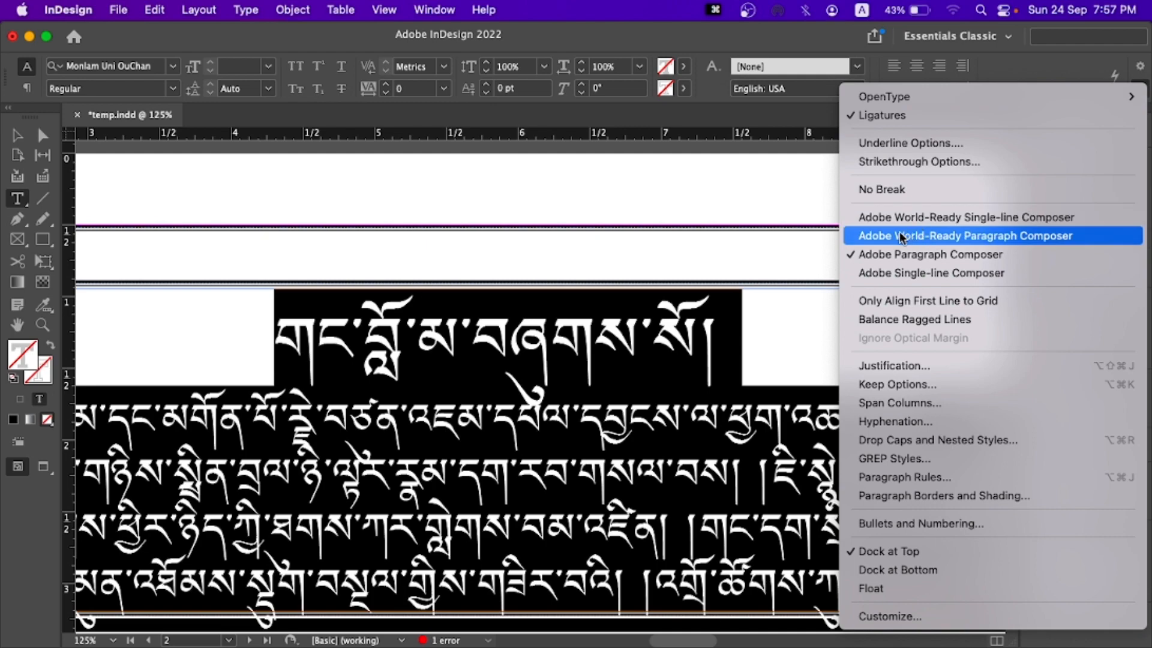
click(962, 236)
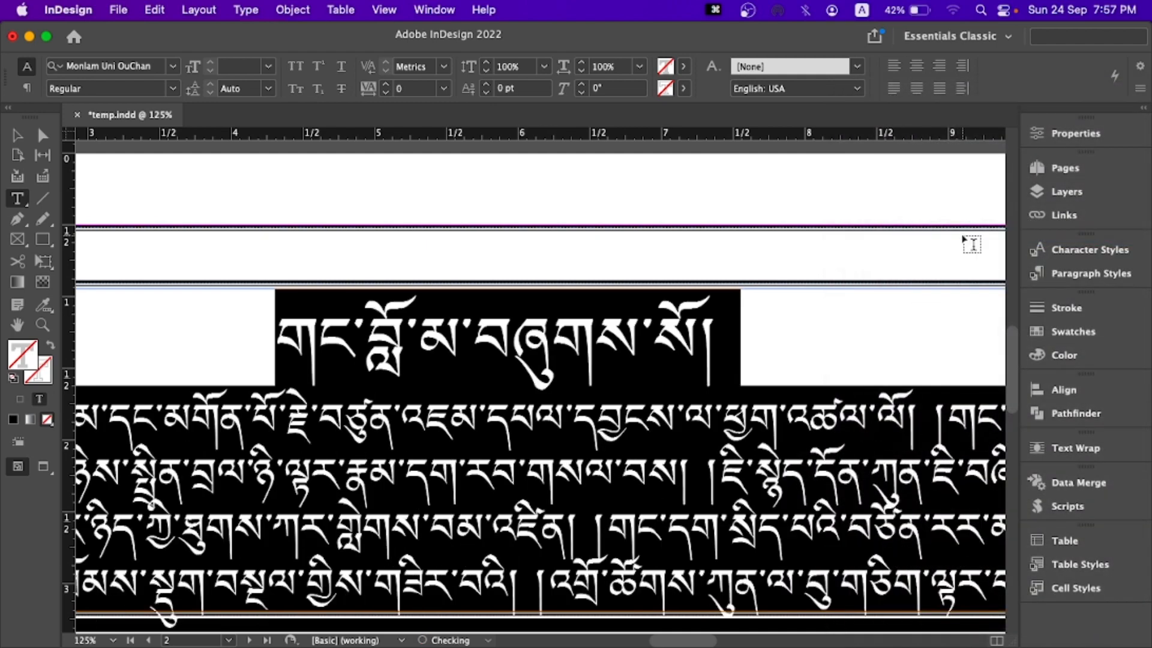
click(696, 385)
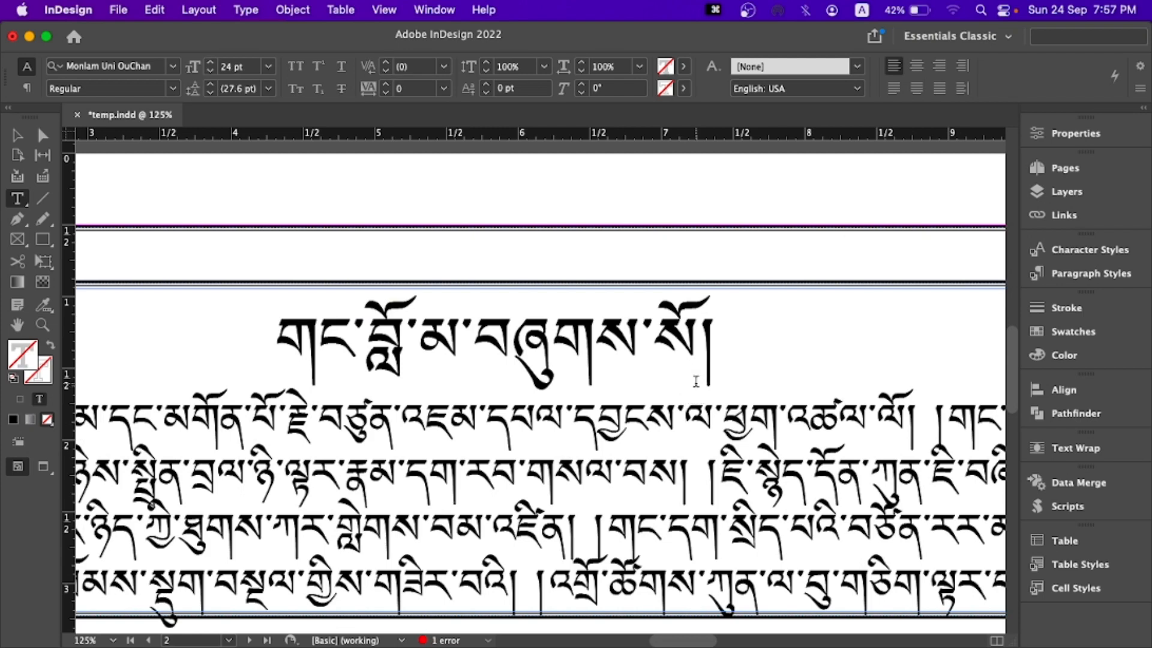
- Thread the overset text from the page 2 frame into the central text frame on page 3
scroll(696, 379, down, 2)
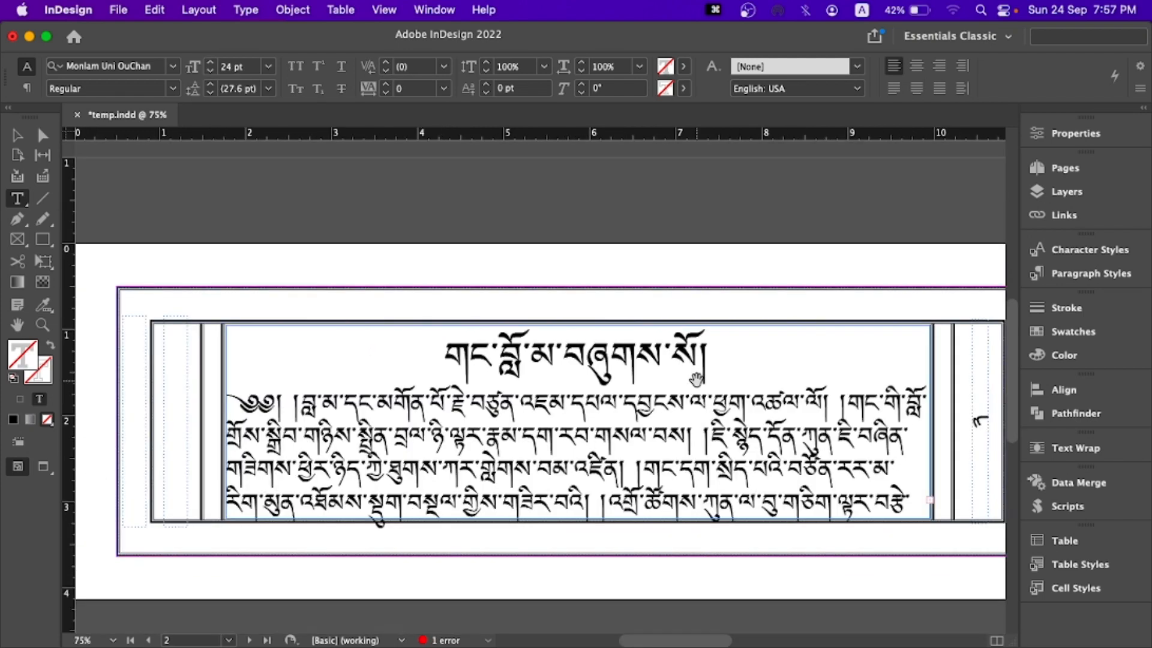
scroll(697, 378, down, 1)
key(Escape)
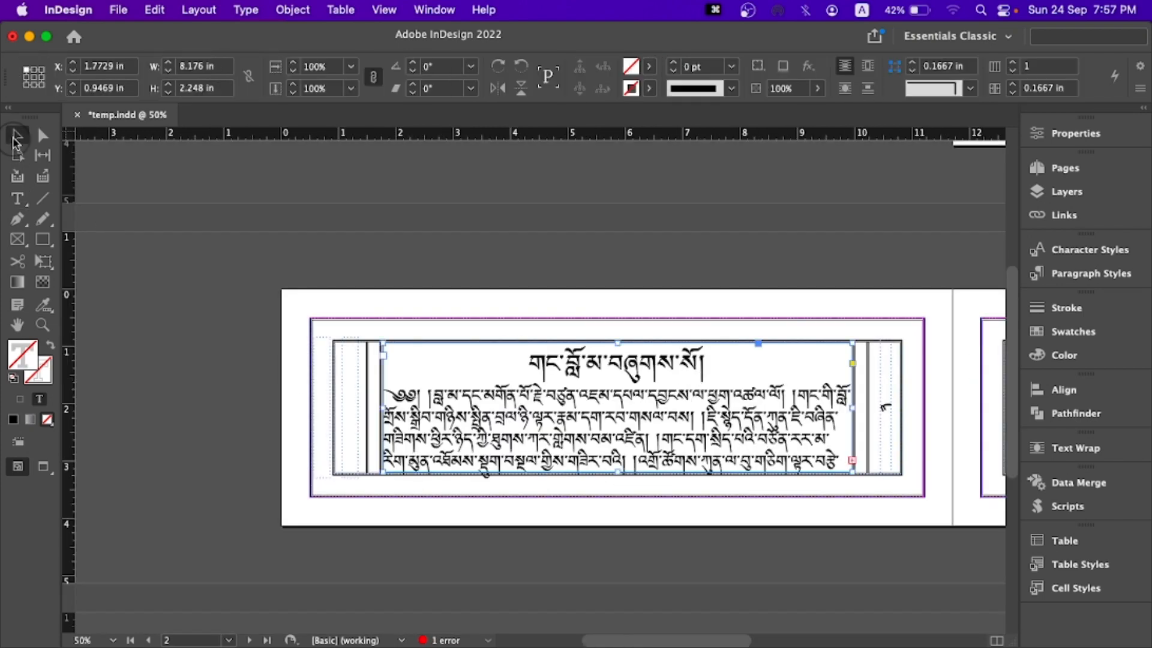
scroll(730, 335, right, 10)
scroll(730, 334, down, 4)
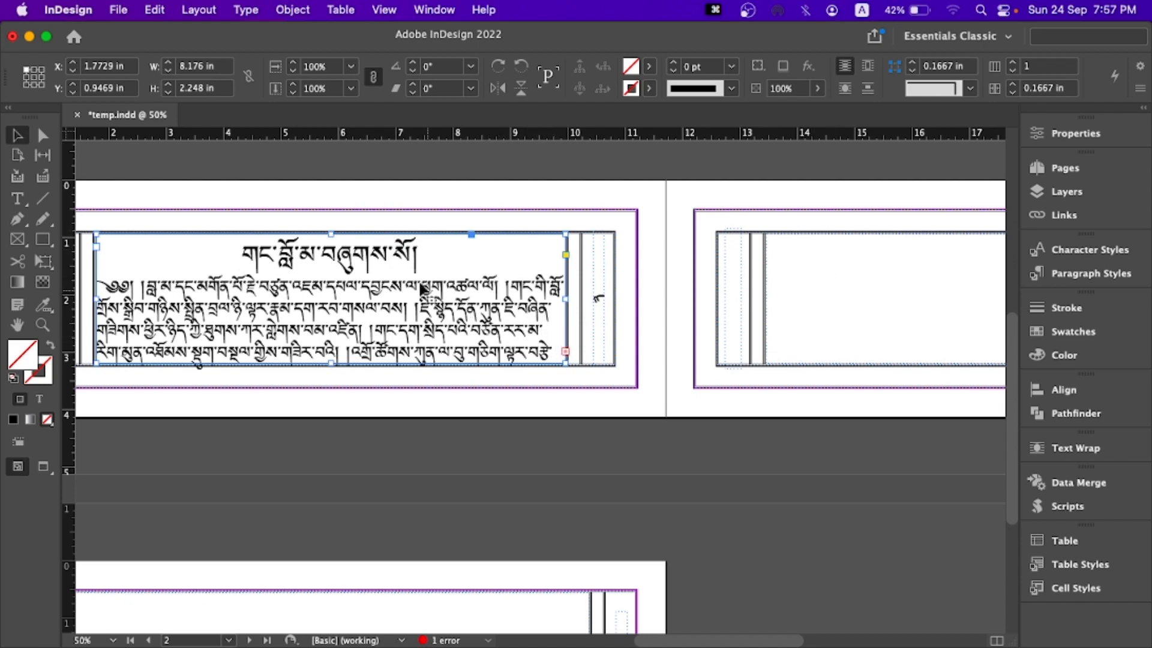
click(565, 351)
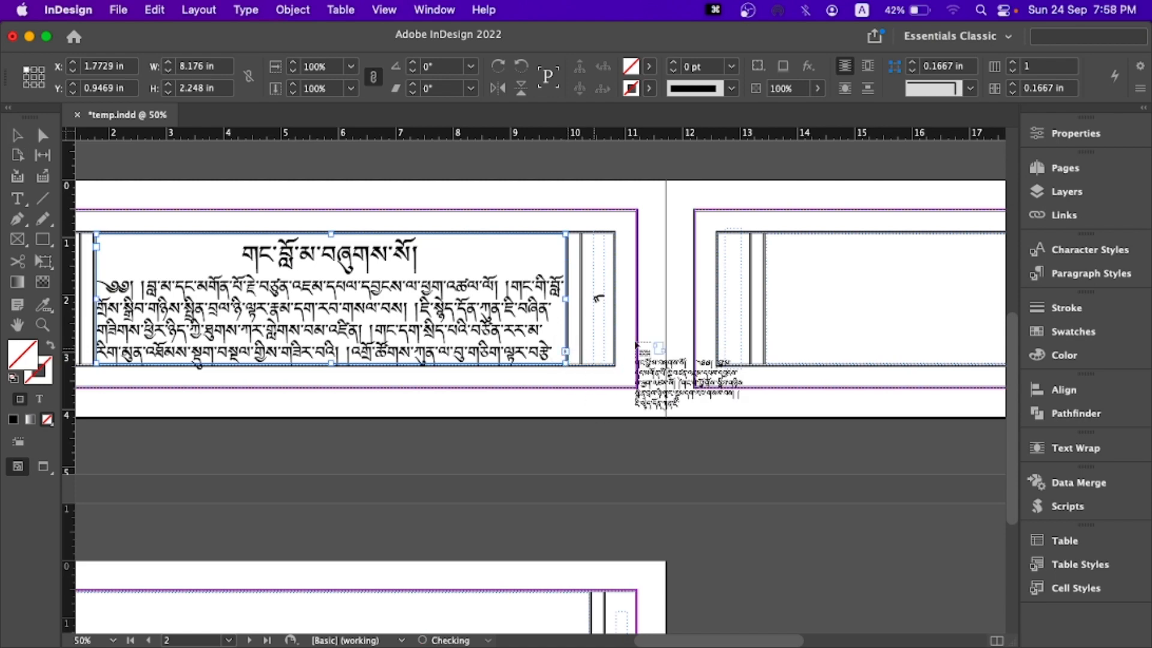
click(814, 257)
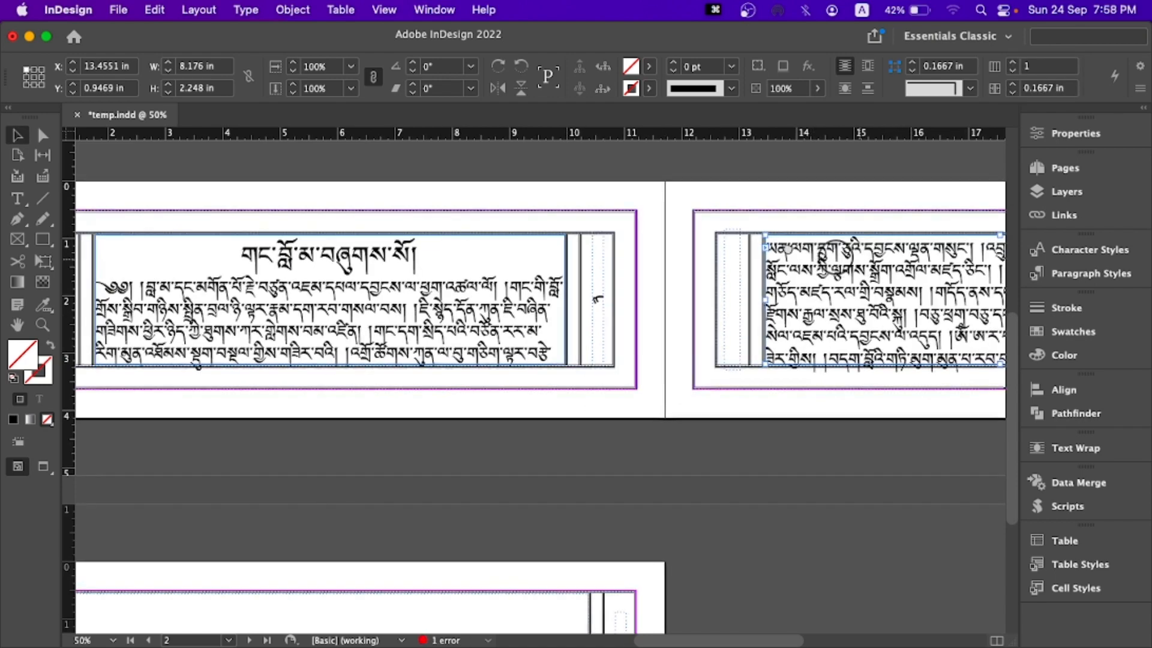
- Thread the overset text from the page 3 frame into the central text frame on page 4
scroll(636, 272, right, 10)
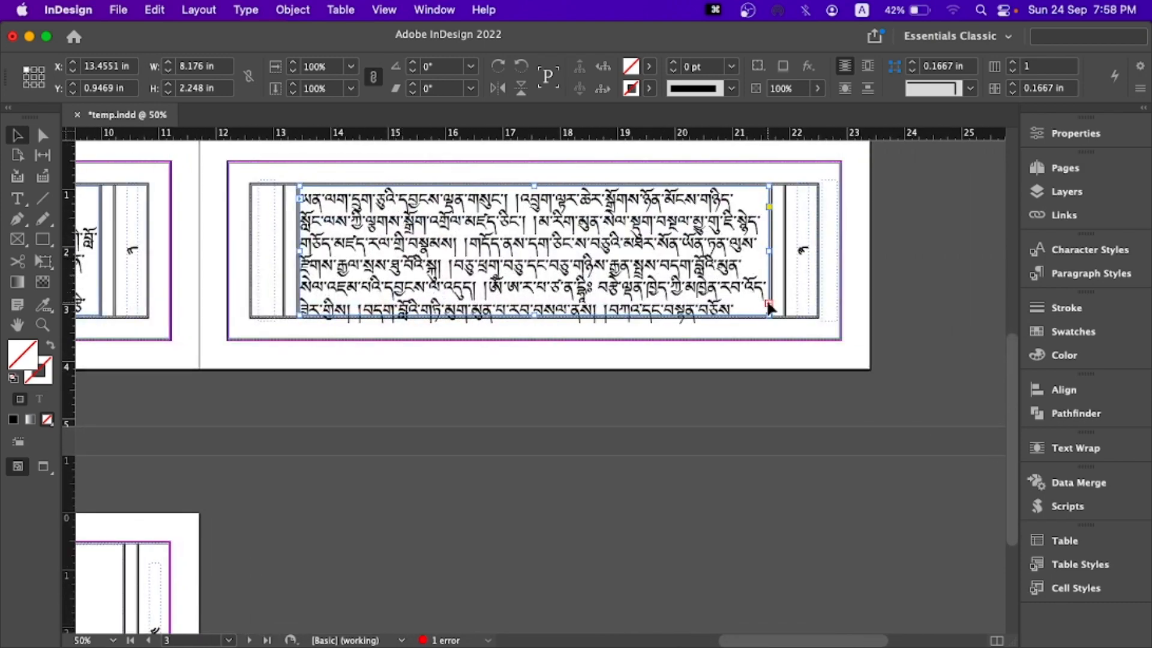
click(769, 305)
scroll(762, 318, down, 3)
scroll(762, 317, left, 10)
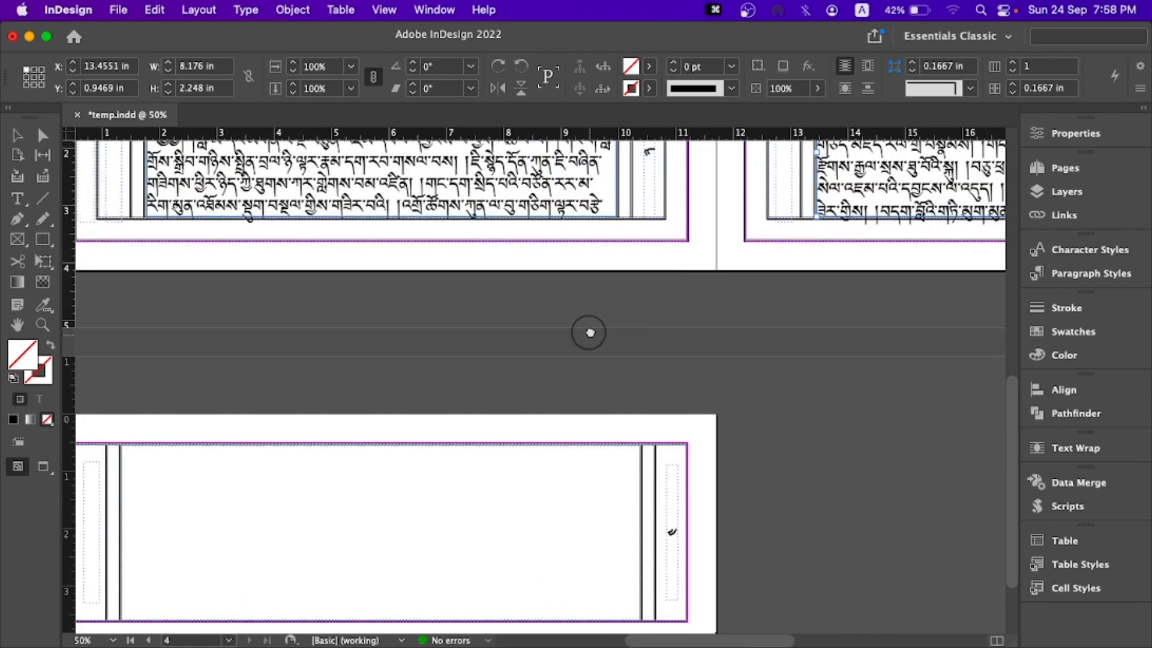
scroll(590, 332, down, 2)
scroll(590, 332, left, 3)
click(368, 348)
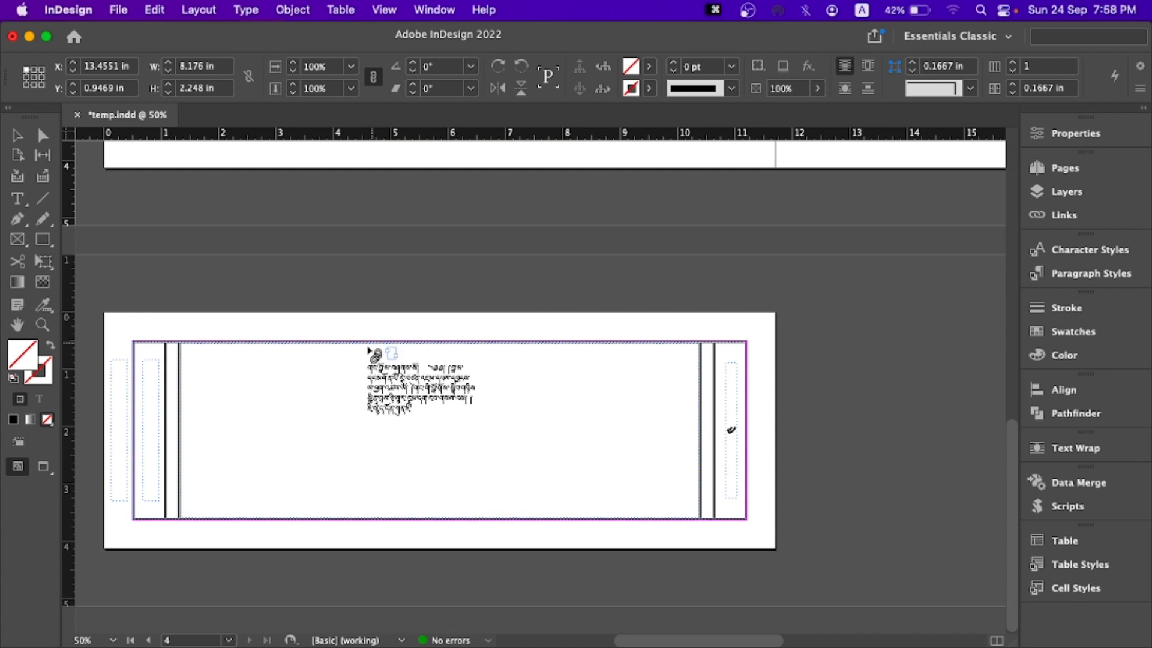
click(1064, 168)
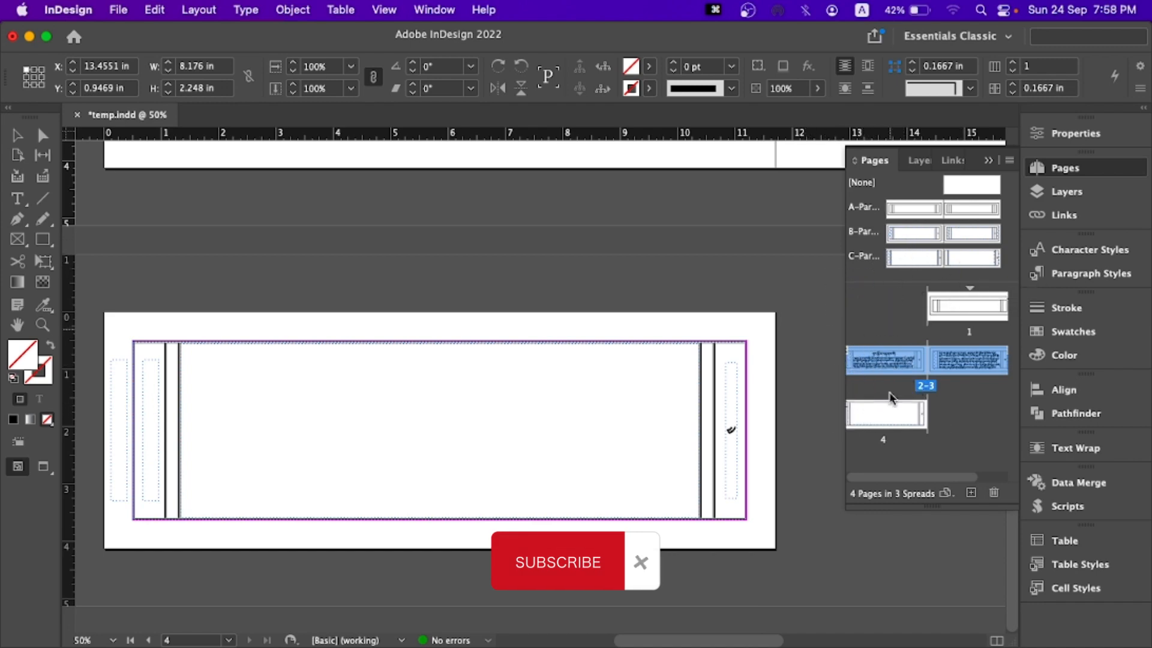
click(898, 415)
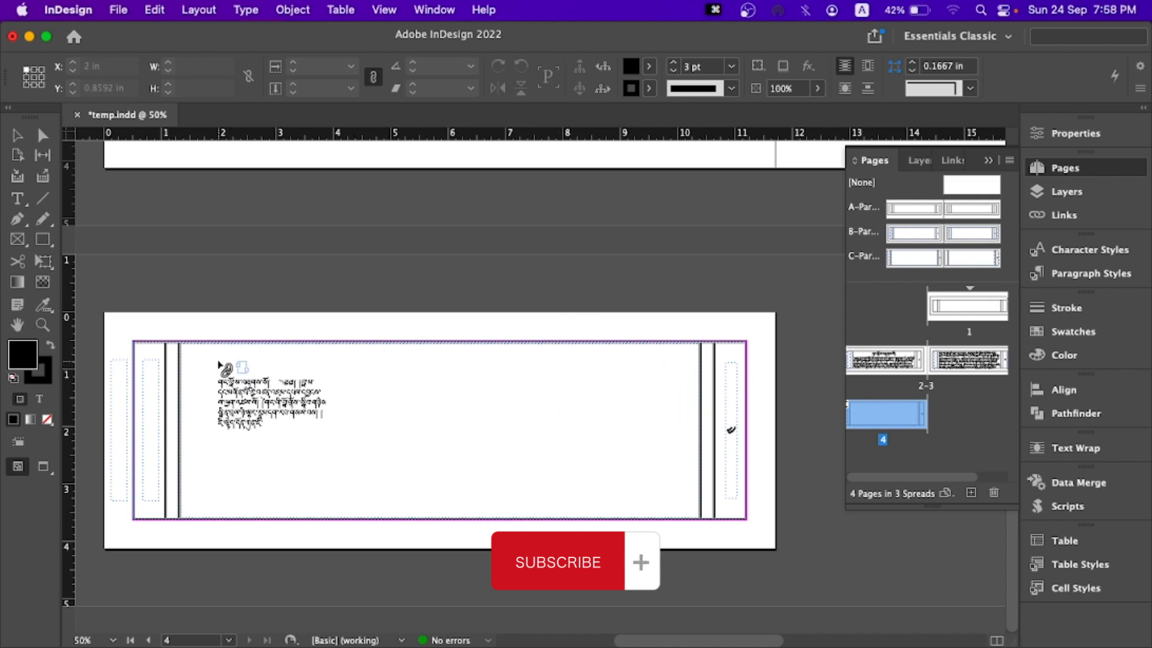
click(219, 364)
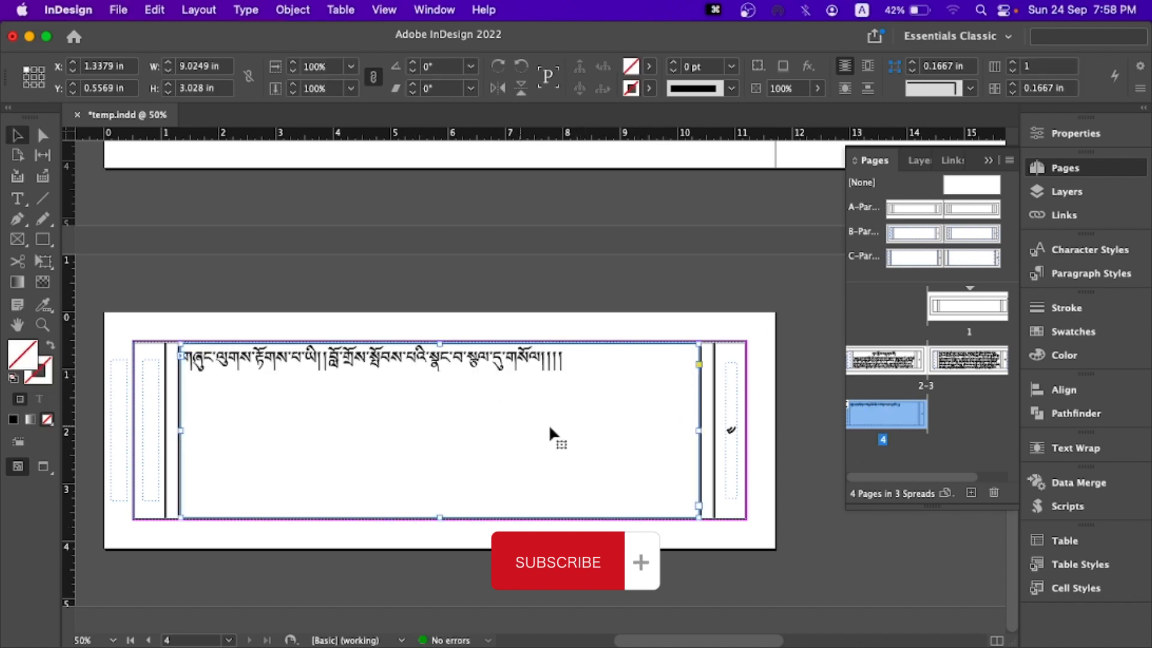
click(988, 162)
- Examine the line endings and fit of the Tibetan text in the page 2 frame
drag(549, 252, 537, 409)
mouse_move(546, 310)
mouse_down()
mouse_move(541, 388)
mouse_move(543, 304)
mouse_up()
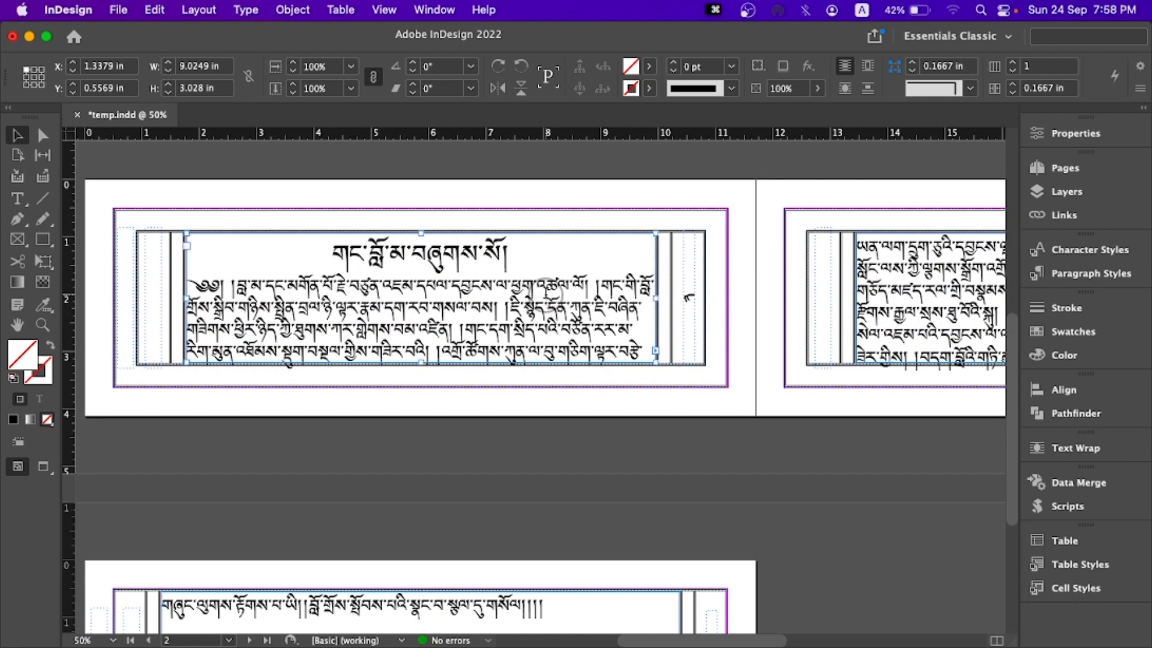
double_click(544, 295)
click(643, 309)
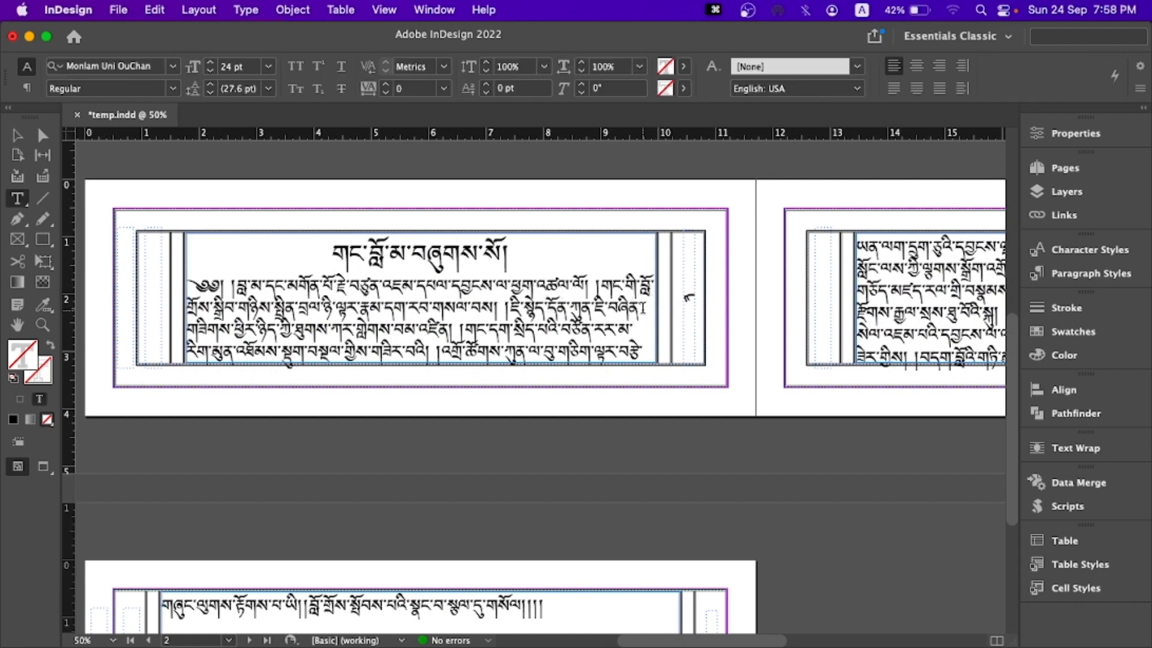
click(642, 310)
mouse_move(655, 310)
mouse_down()
mouse_move(656, 321)
mouse_move(646, 308)
mouse_up()
scroll(643, 309, down, 2)
scroll(643, 309, up, 3)
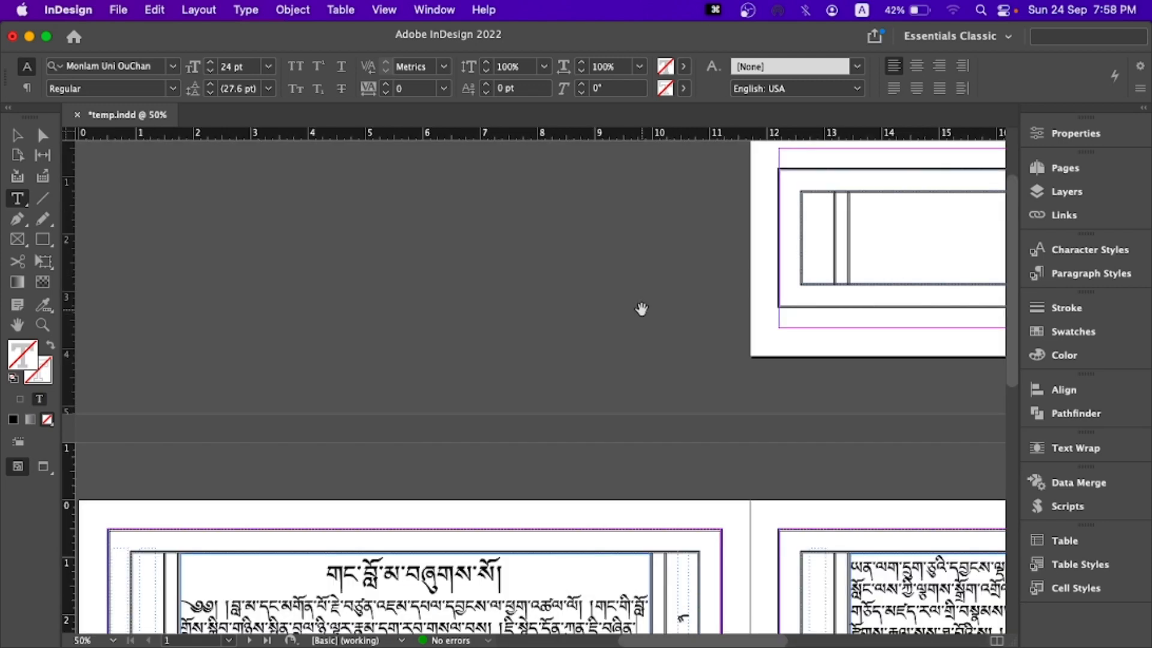
scroll(629, 359, down, 2)
scroll(628, 359, down, 6)
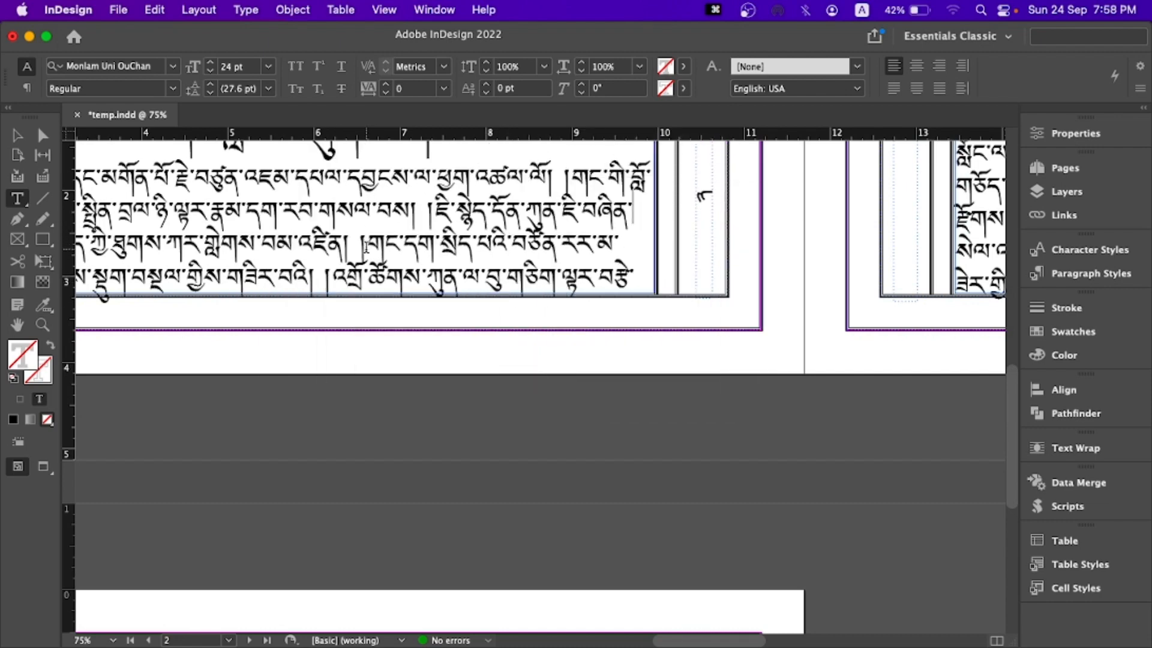
scroll(350, 187, up, 2)
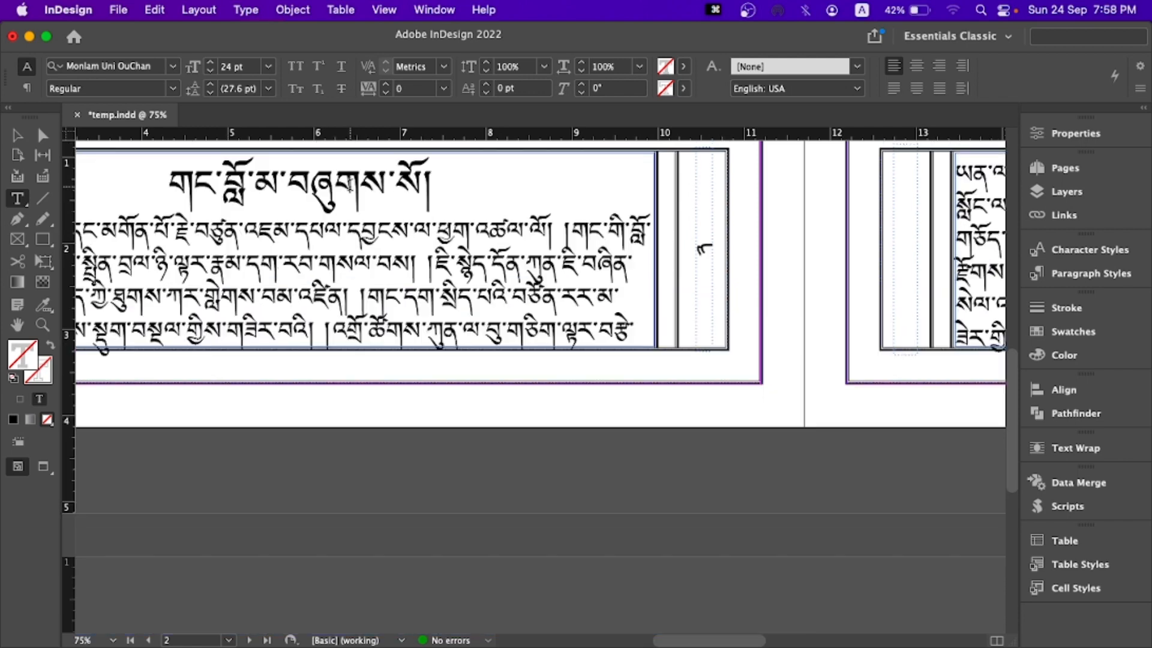
- Cut the centred title line from the page 2 text and remove the blank line left above the body text
click(430, 181)
drag(430, 182, 120, 167)
key(super+minus)
key(super+minus)
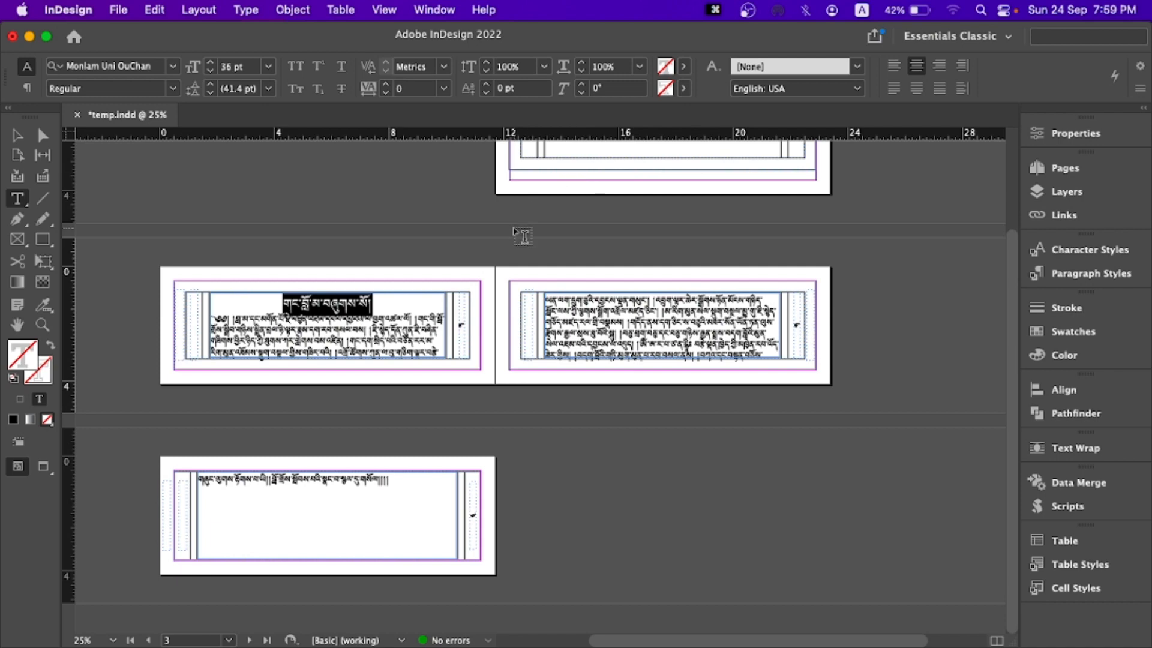
key(super+x)
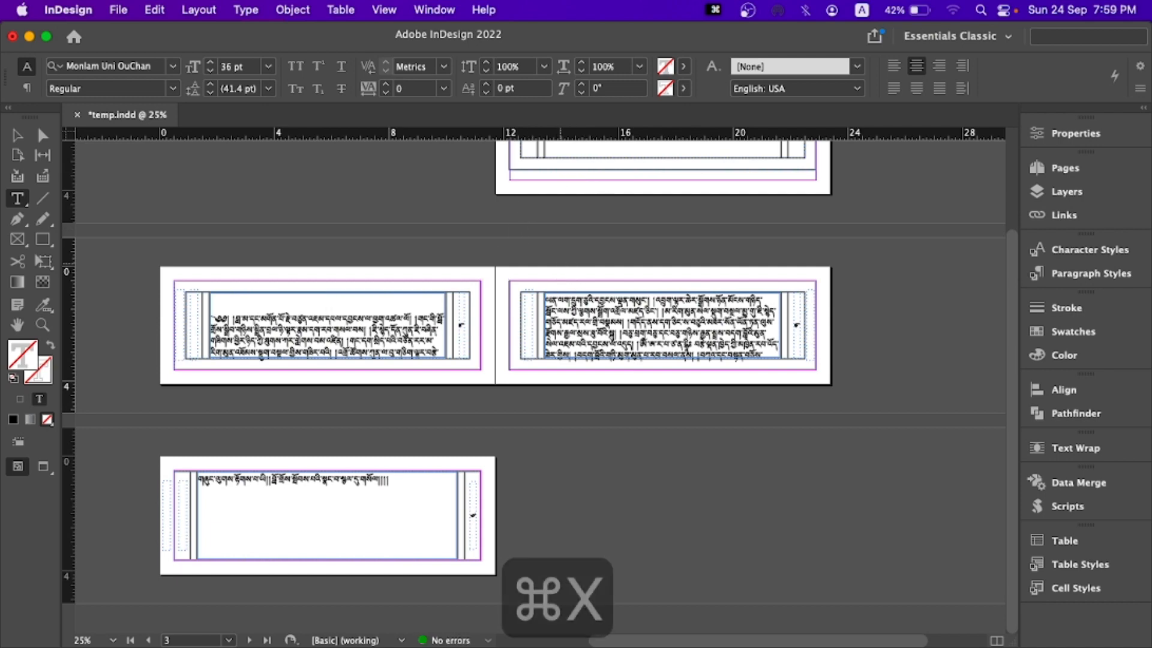
key(Down)
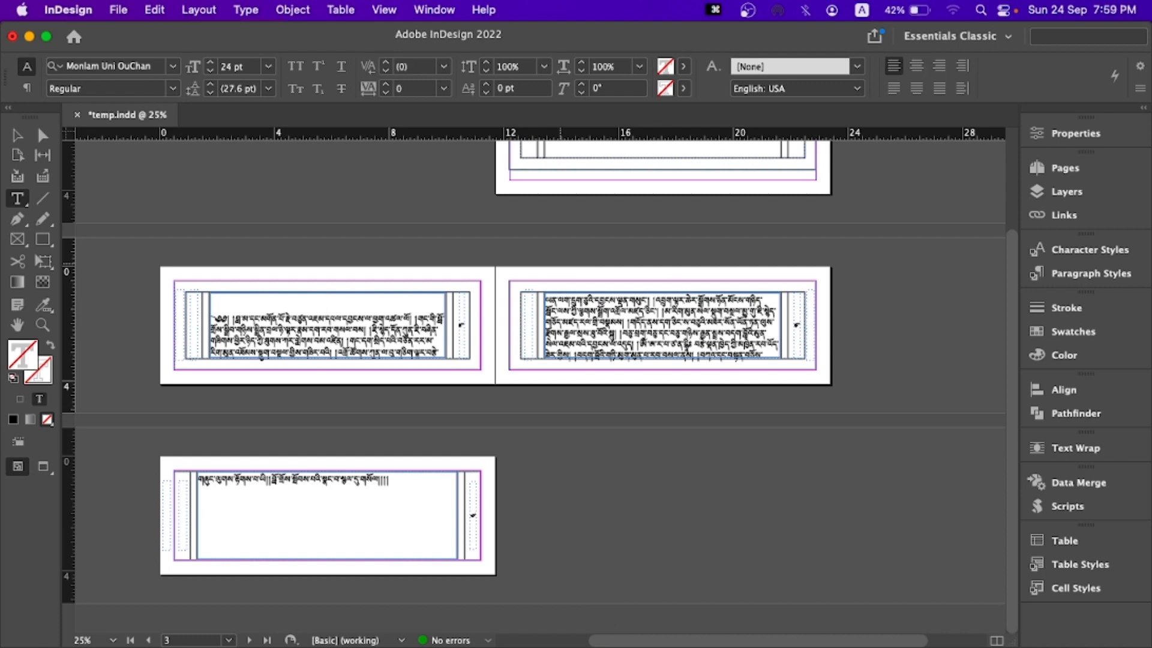
click(216, 312)
key(BackSpace)
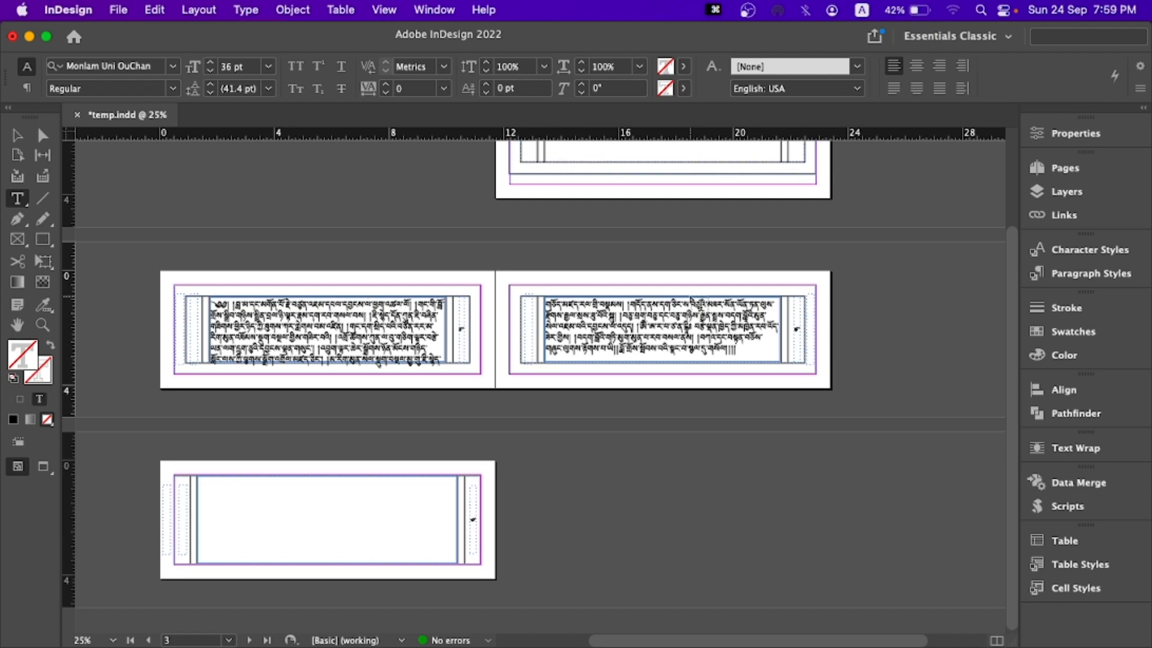
- Paste the title on page 1, resize its frame to about 8.7 by 0.8 in and centre it in the inner border
scroll(684, 293, up, 3)
key(Escape)
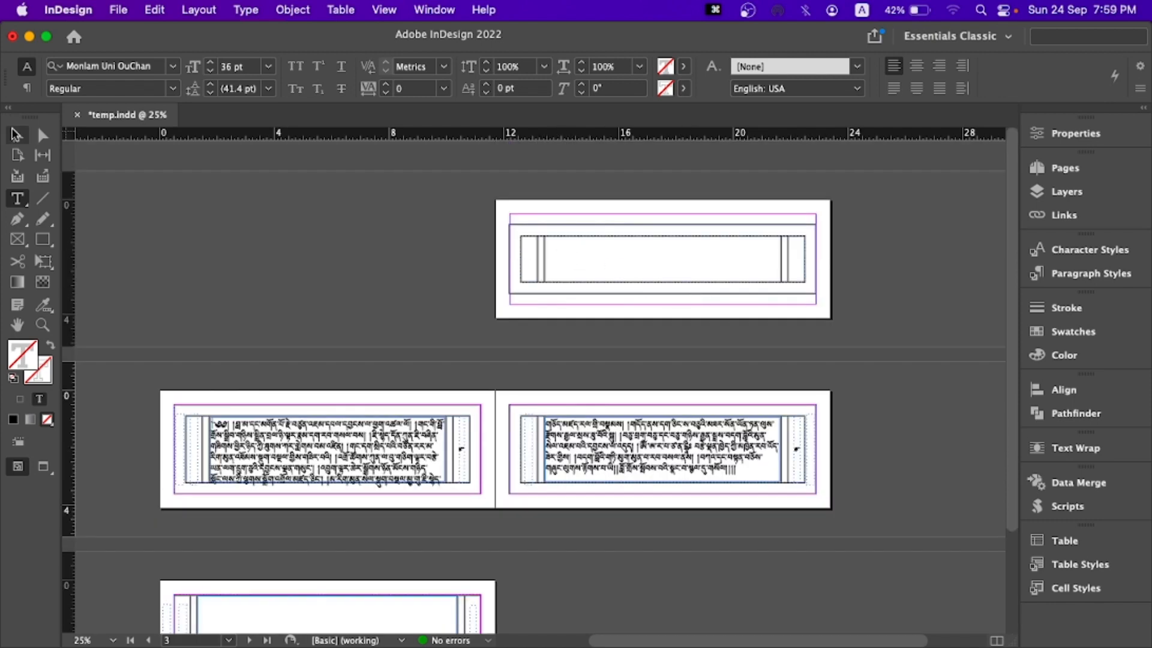
click(560, 250)
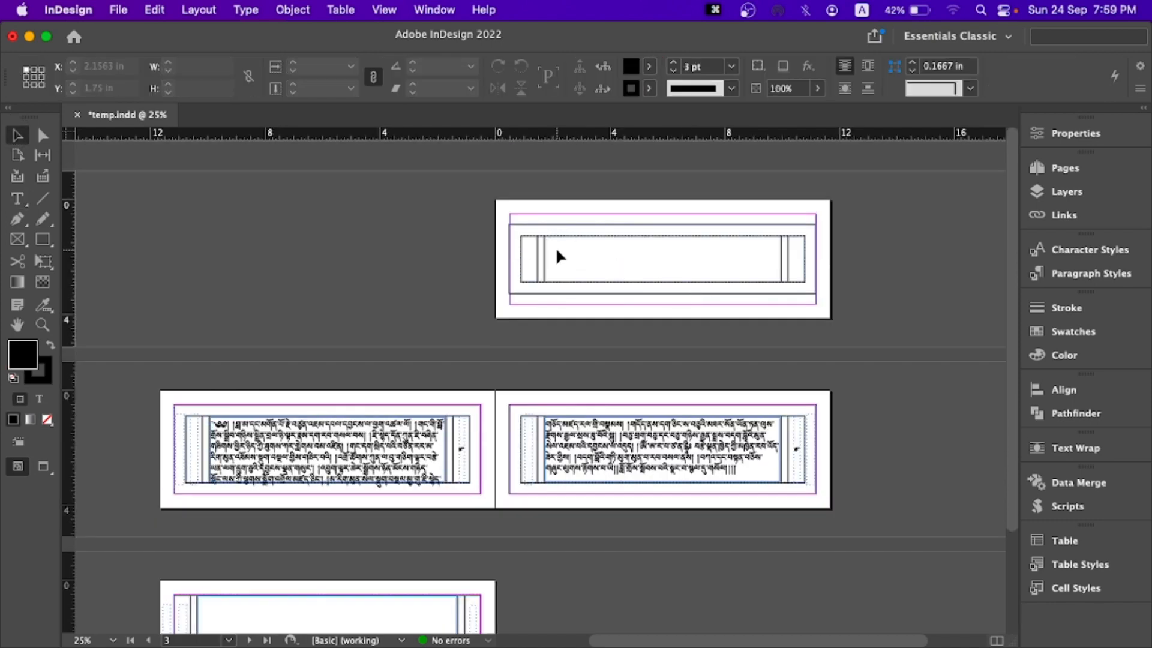
key(super+v)
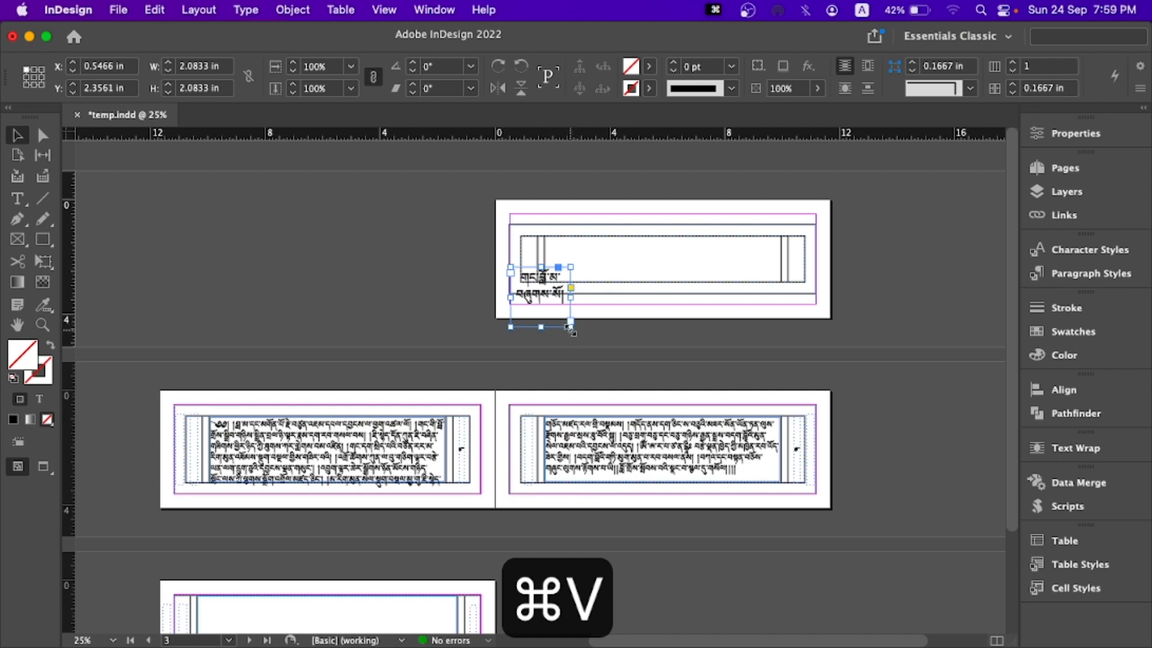
drag(570, 327, 760, 291)
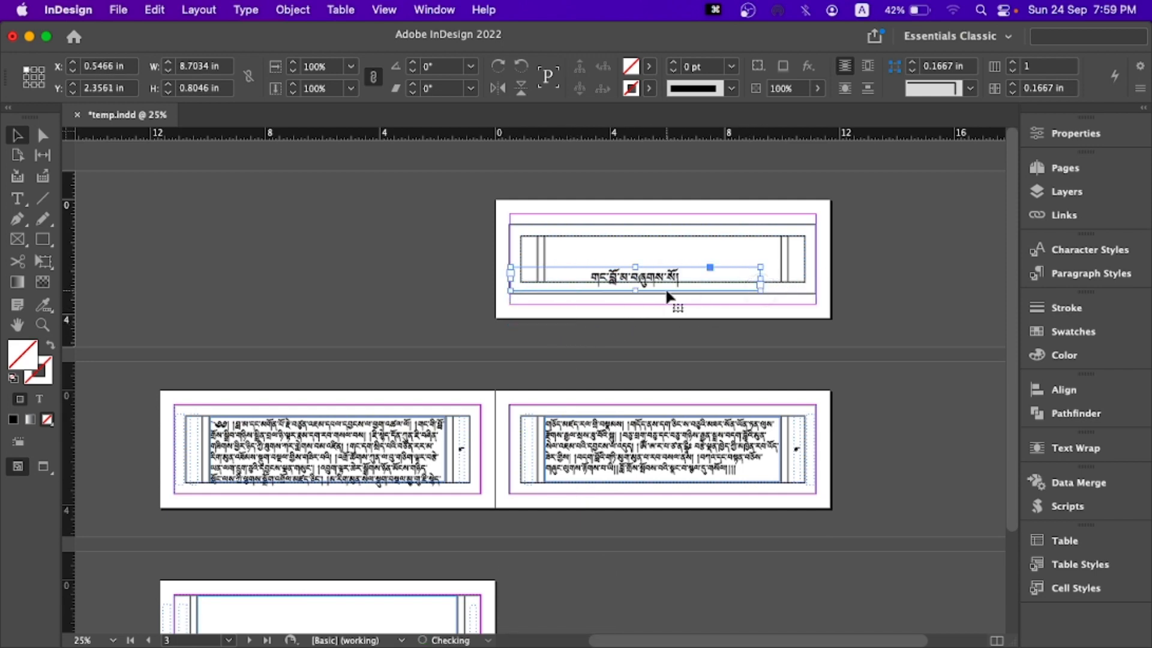
drag(669, 280, 707, 247)
click(835, 311)
- Select all the threaded body text and set its leading to 39 pt
scroll(613, 315, down, 3)
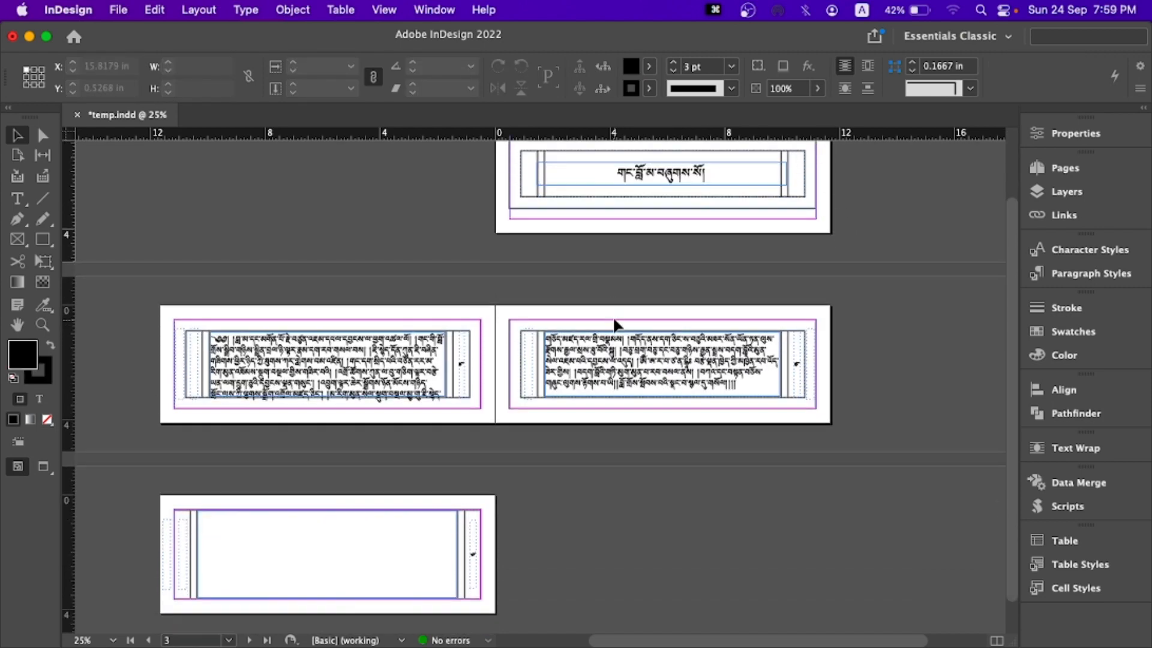
double_click(411, 365)
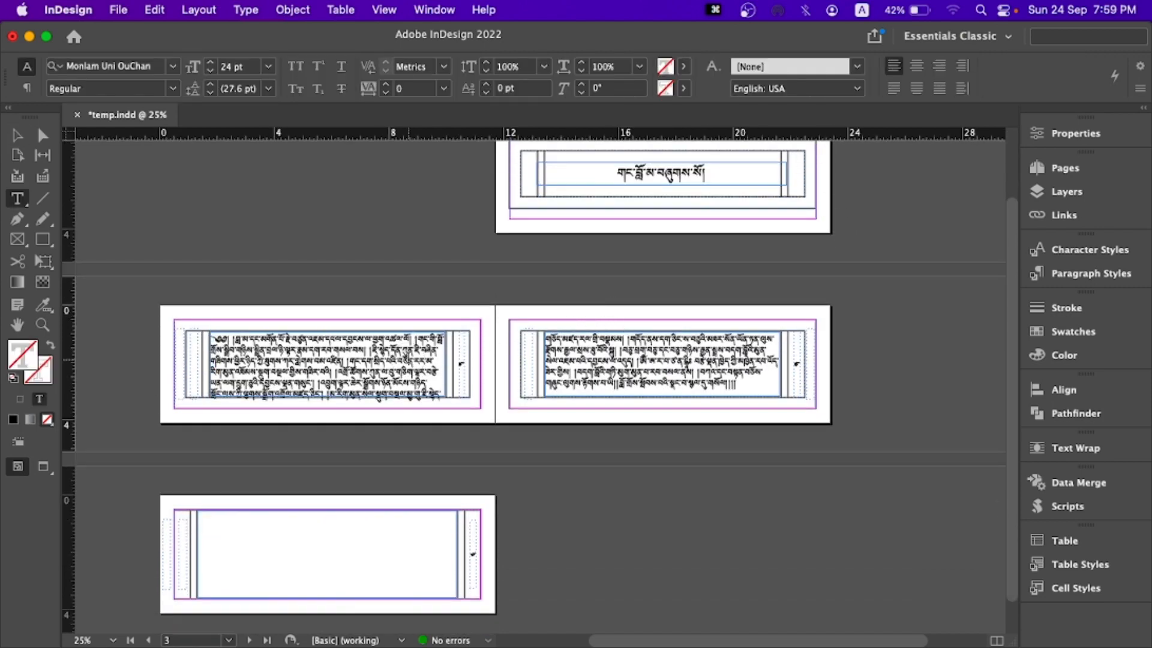
key(super+equal)
key(super+equal)
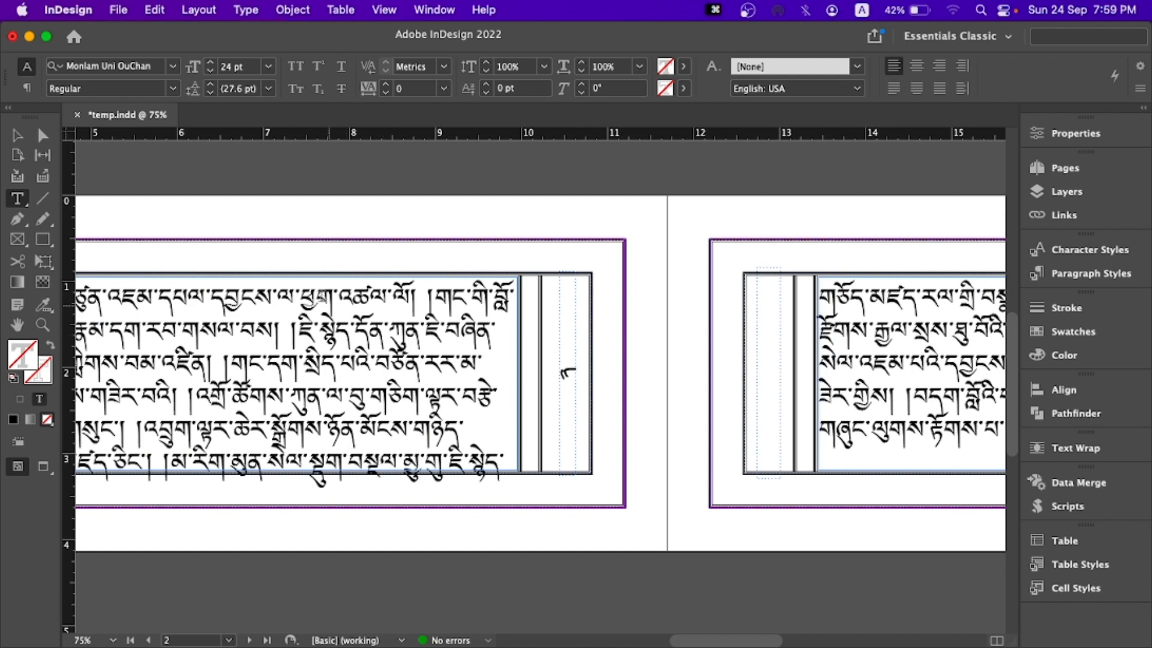
click(262, 302)
key(super+a)
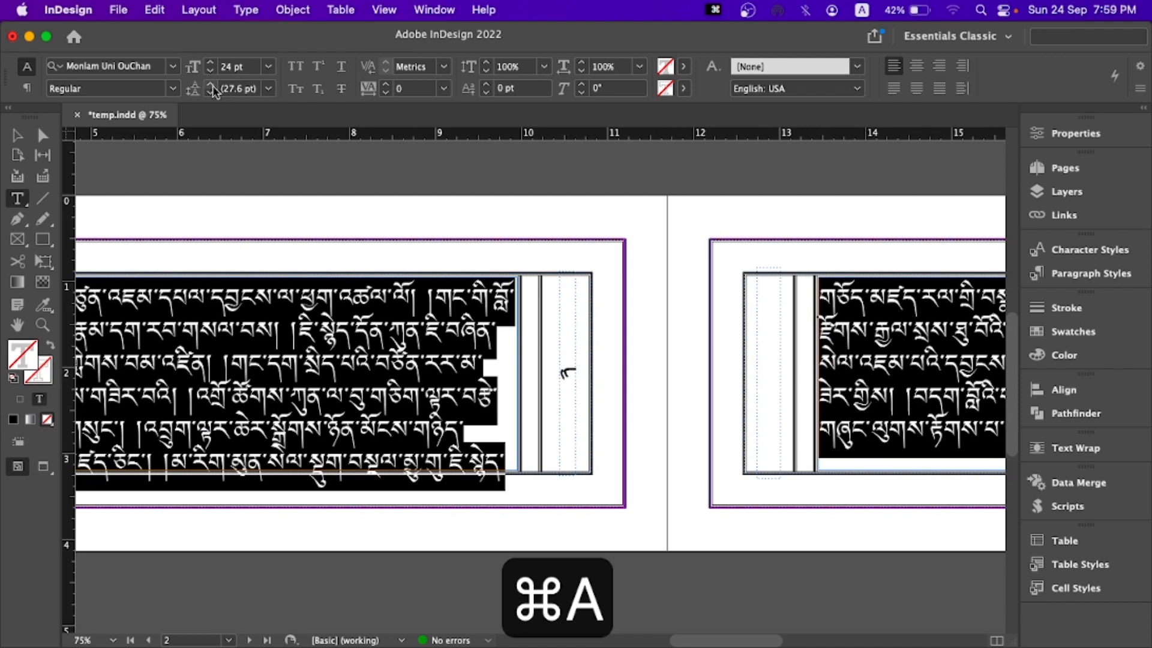
click(211, 85)
click(211, 86)
click(211, 85)
click(211, 85)
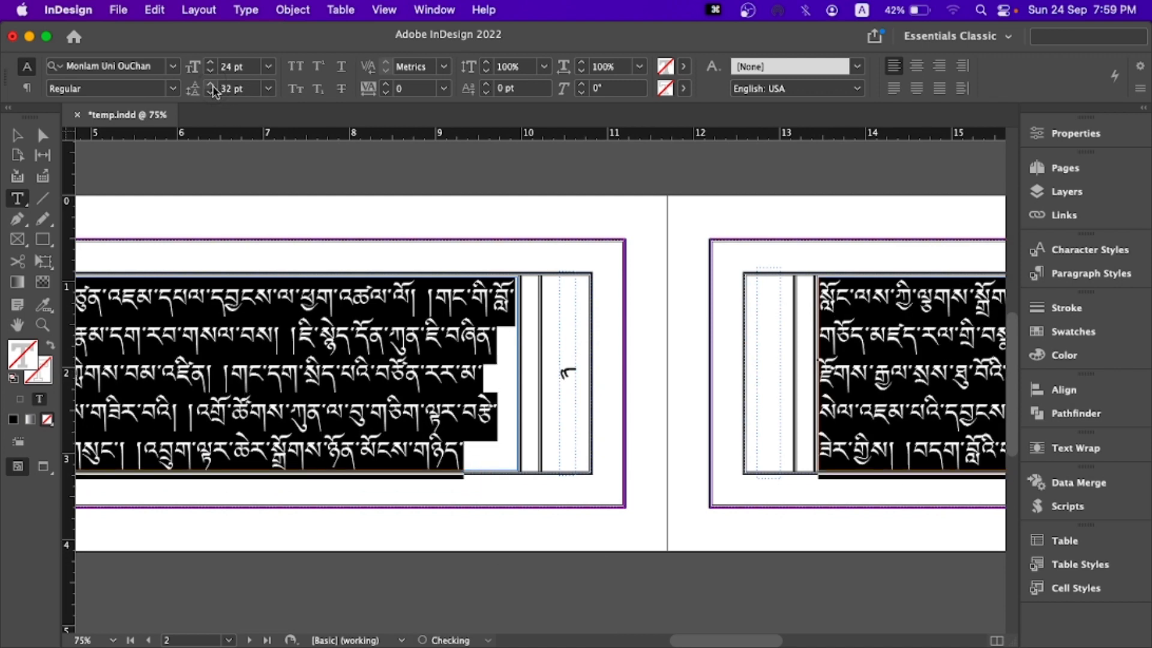
click(211, 85)
click(211, 86)
click(211, 85)
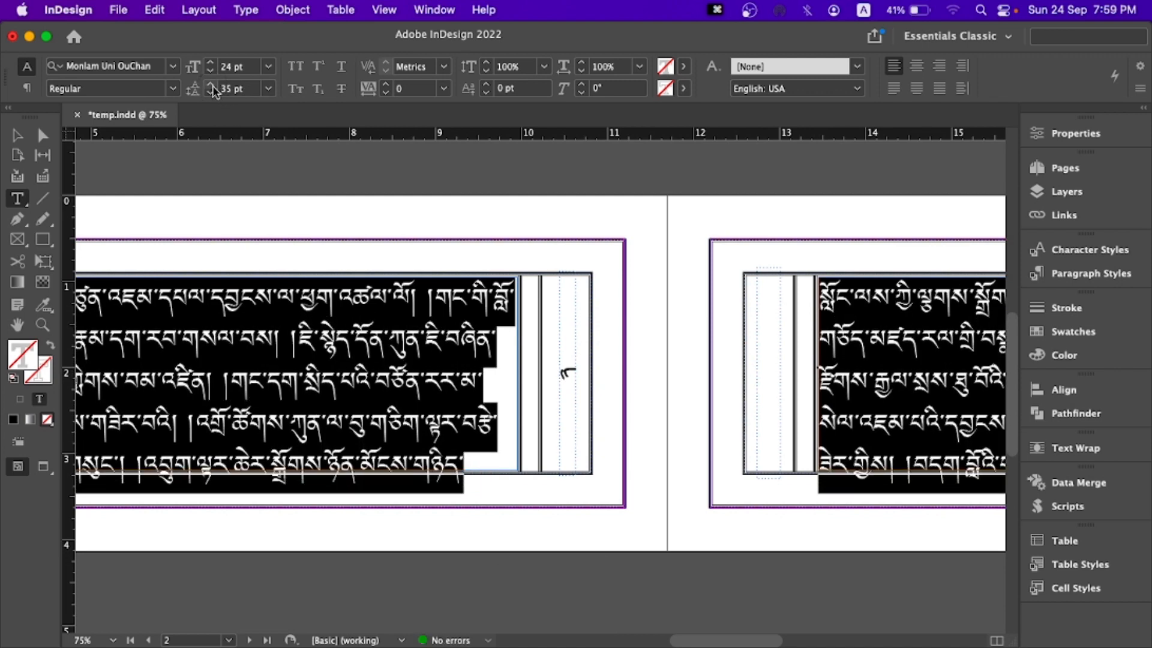
click(211, 86)
click(212, 86)
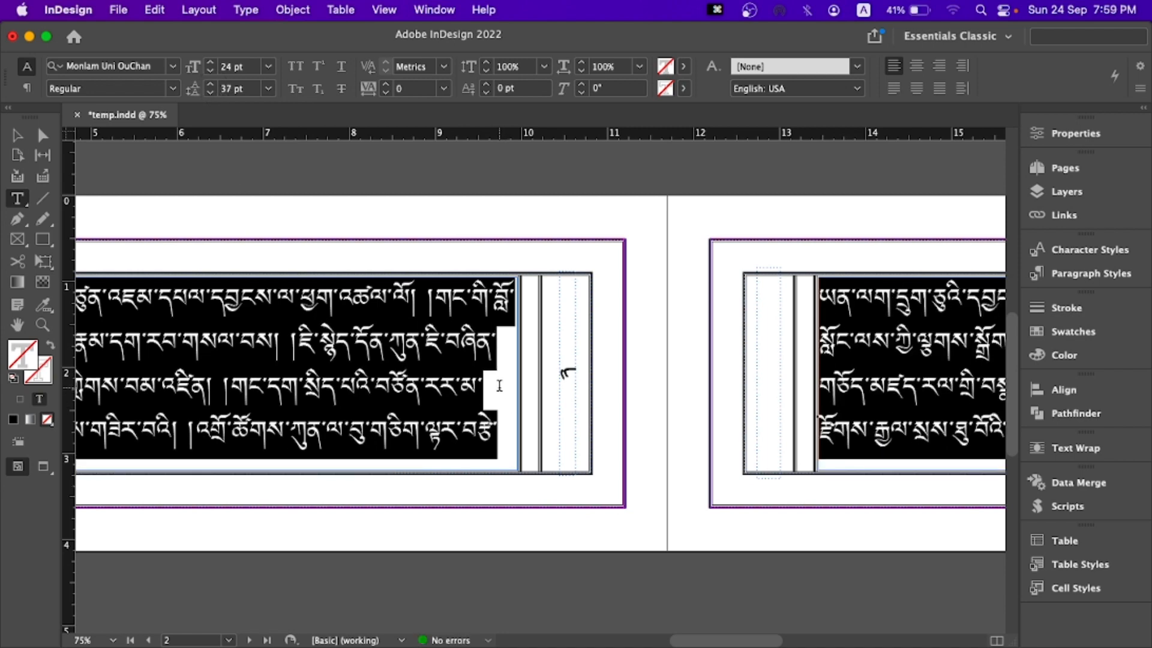
click(211, 85)
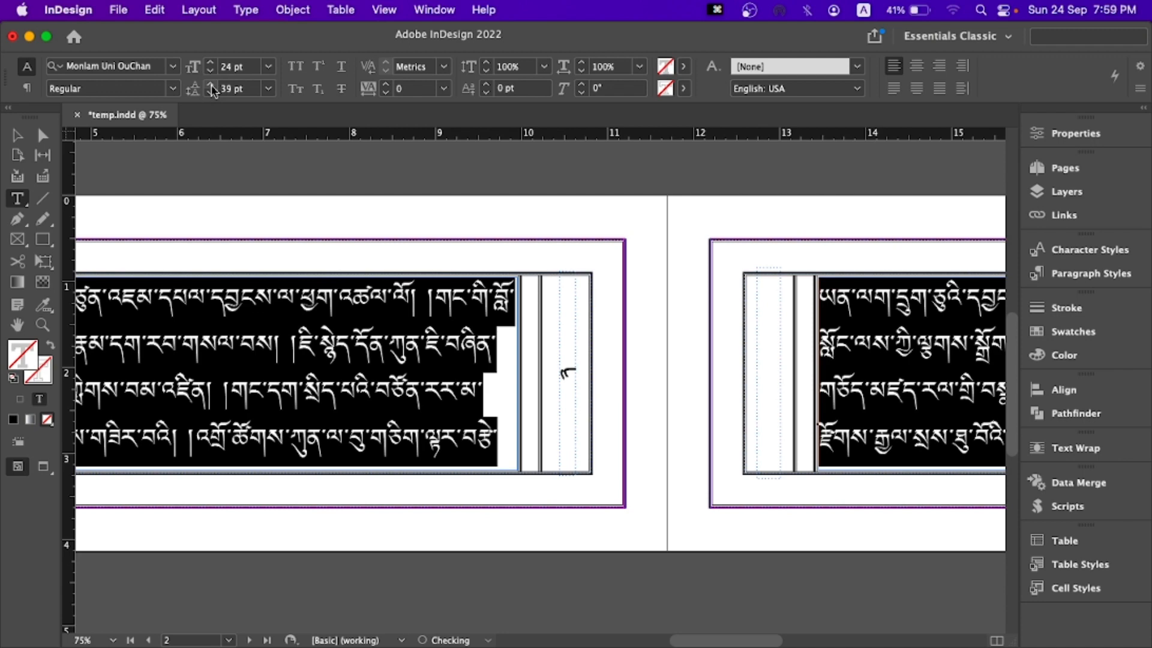
click(424, 396)
scroll(681, 462, down, 2)
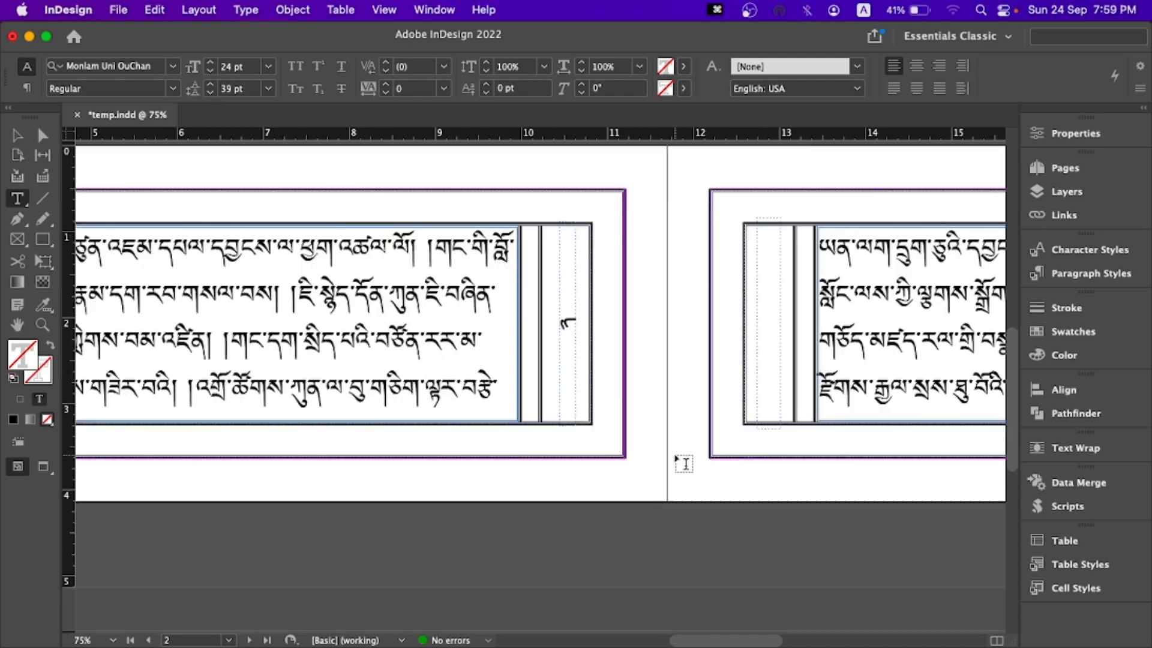
scroll(682, 463, down, 10)
scroll(646, 443, up, 8)
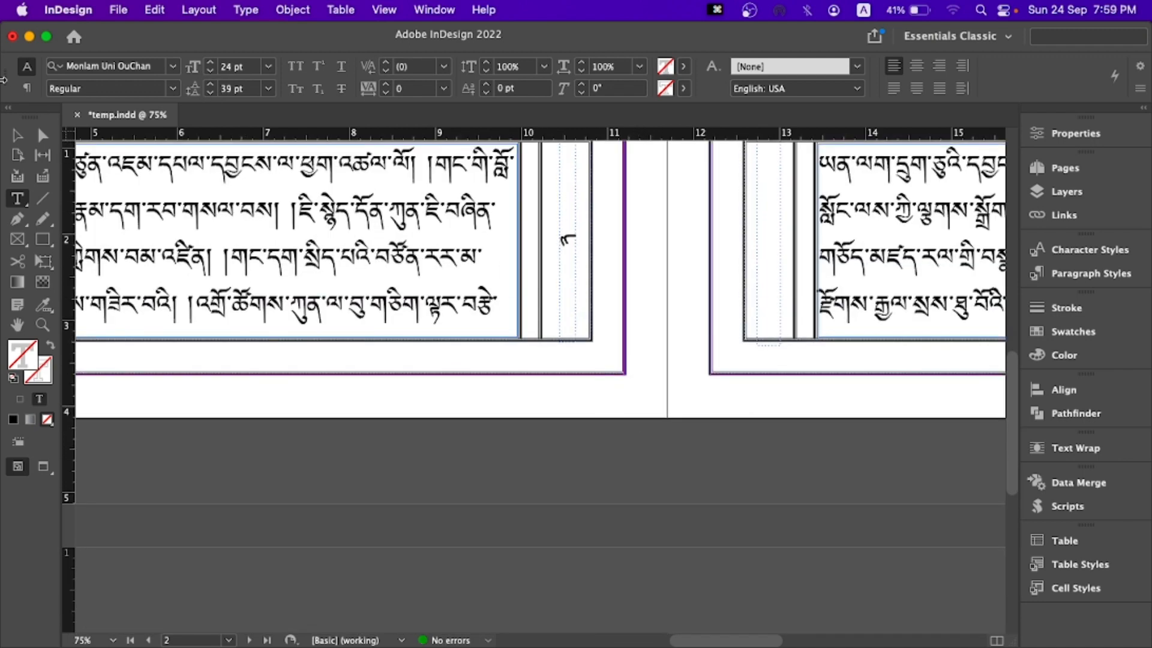
- Display the paragraph styles and choose the imported Normal style with no frame selected
click(17, 135)
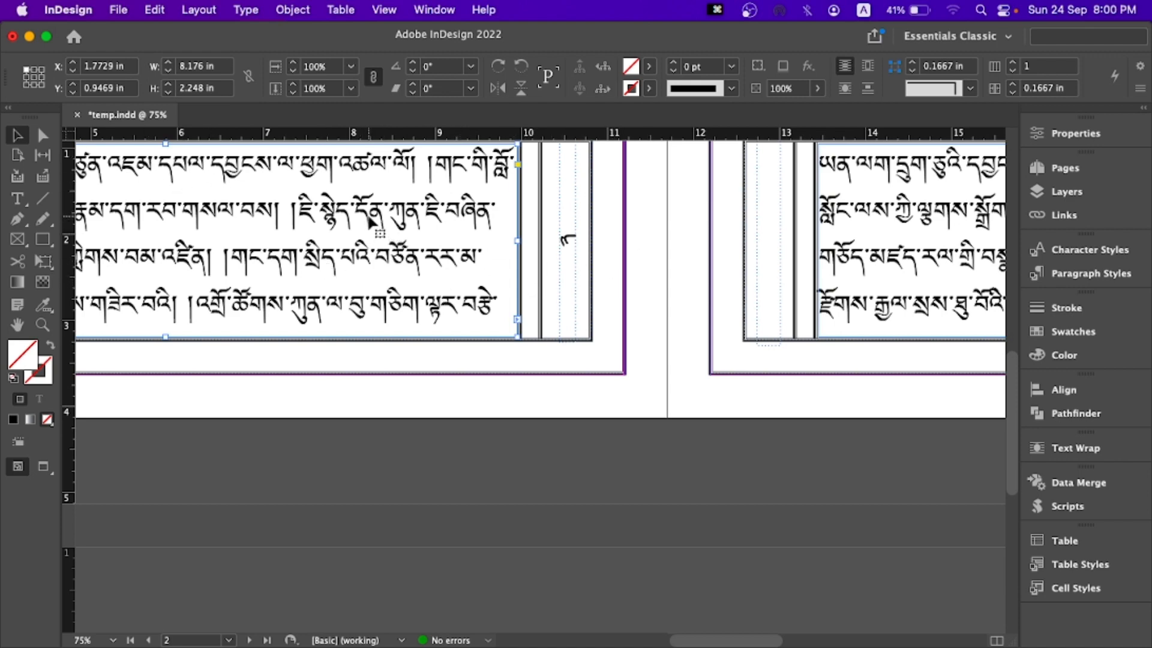
click(1080, 273)
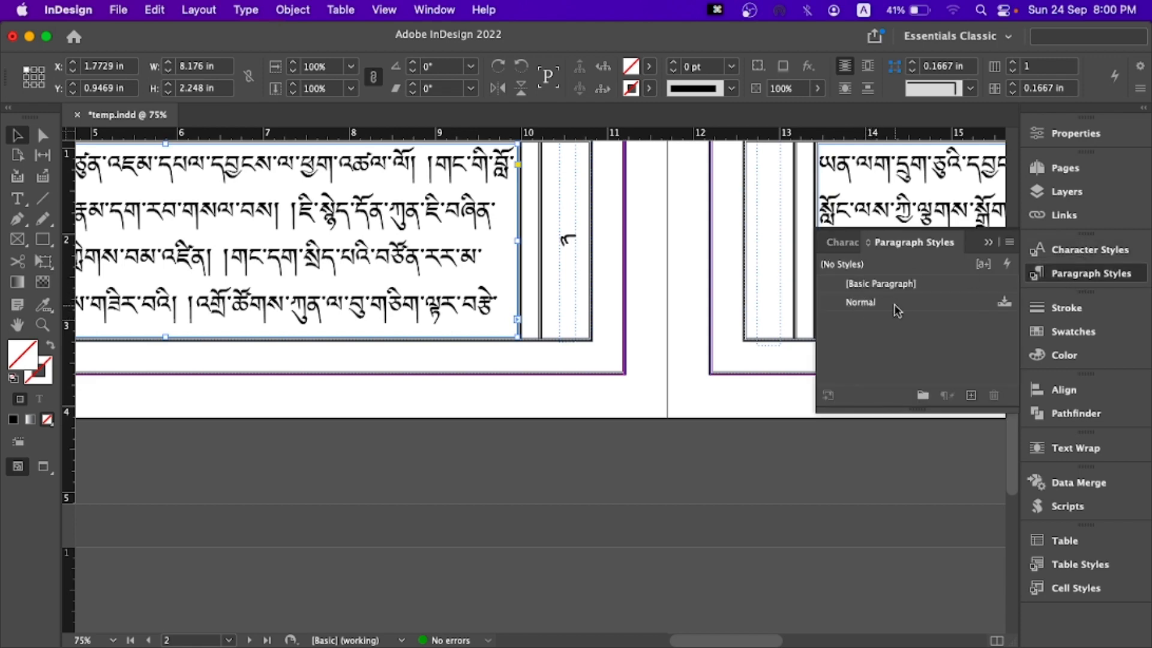
click(693, 323)
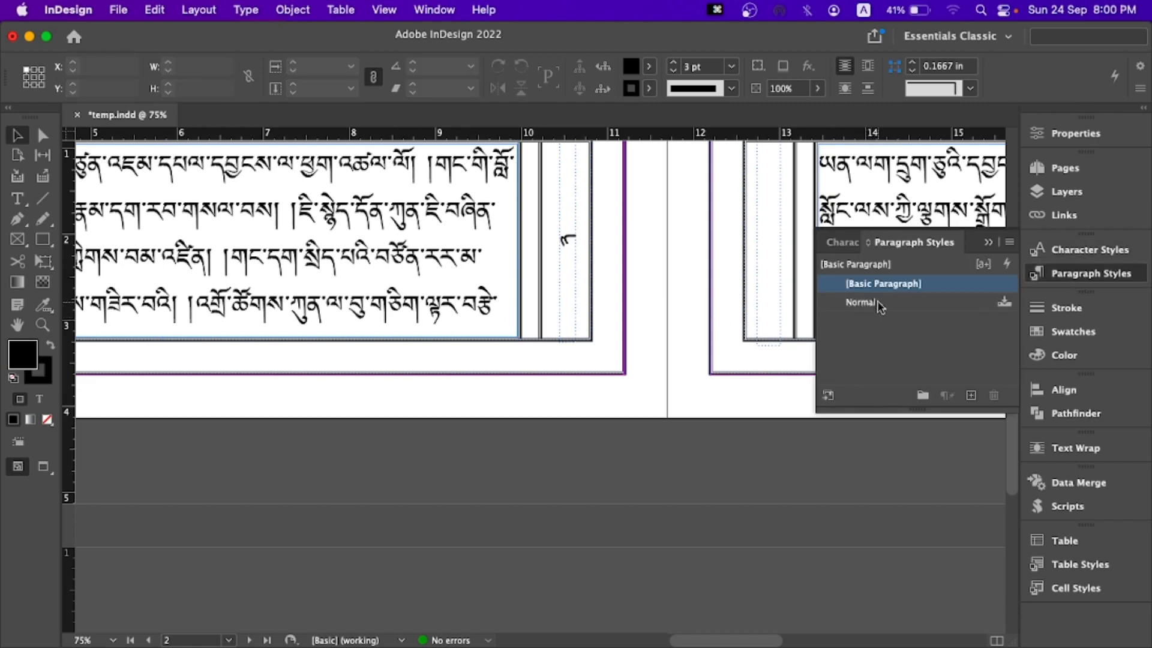
click(879, 303)
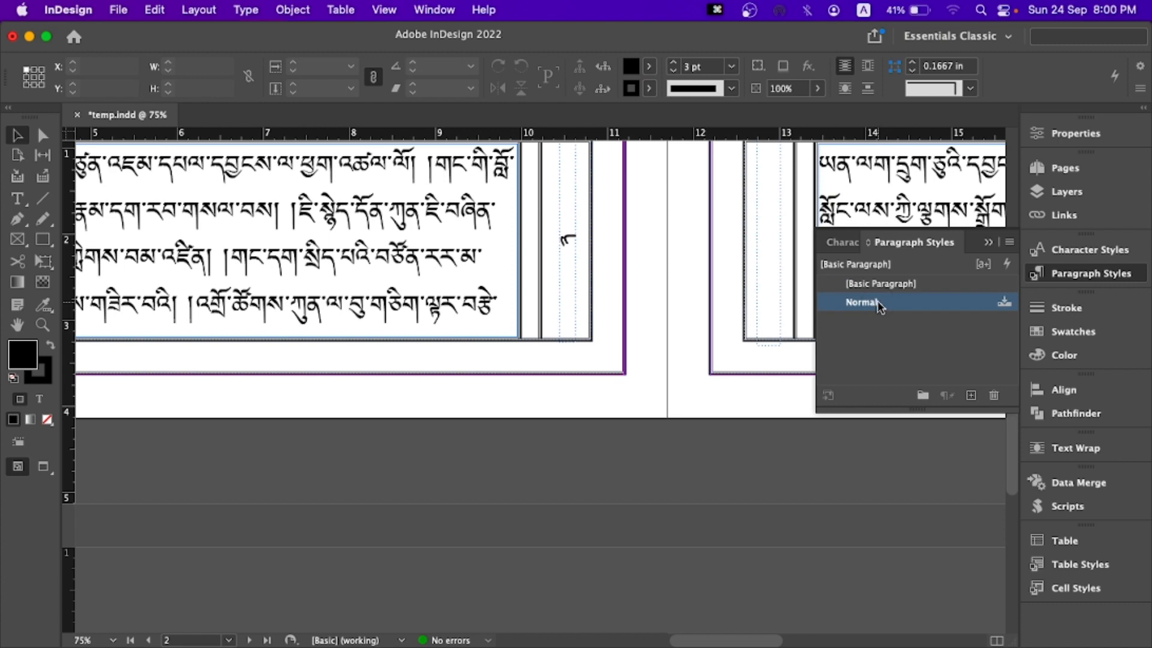
- Examine the character styles imported with the Word text
click(1065, 252)
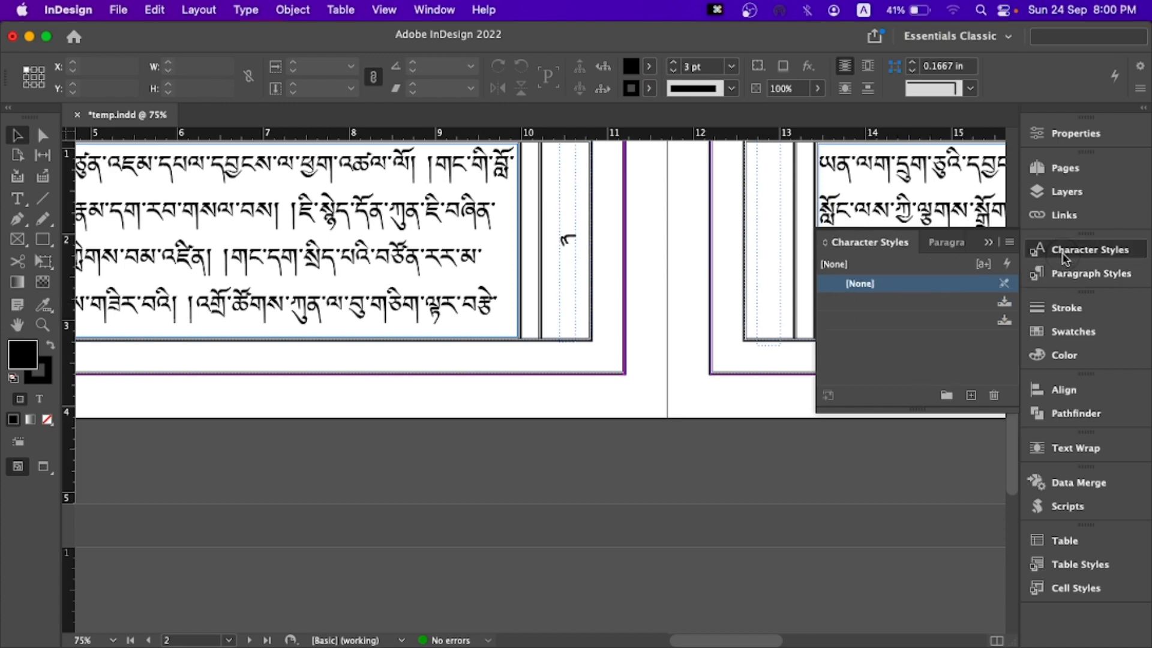
click(1002, 306)
click(1004, 322)
click(985, 305)
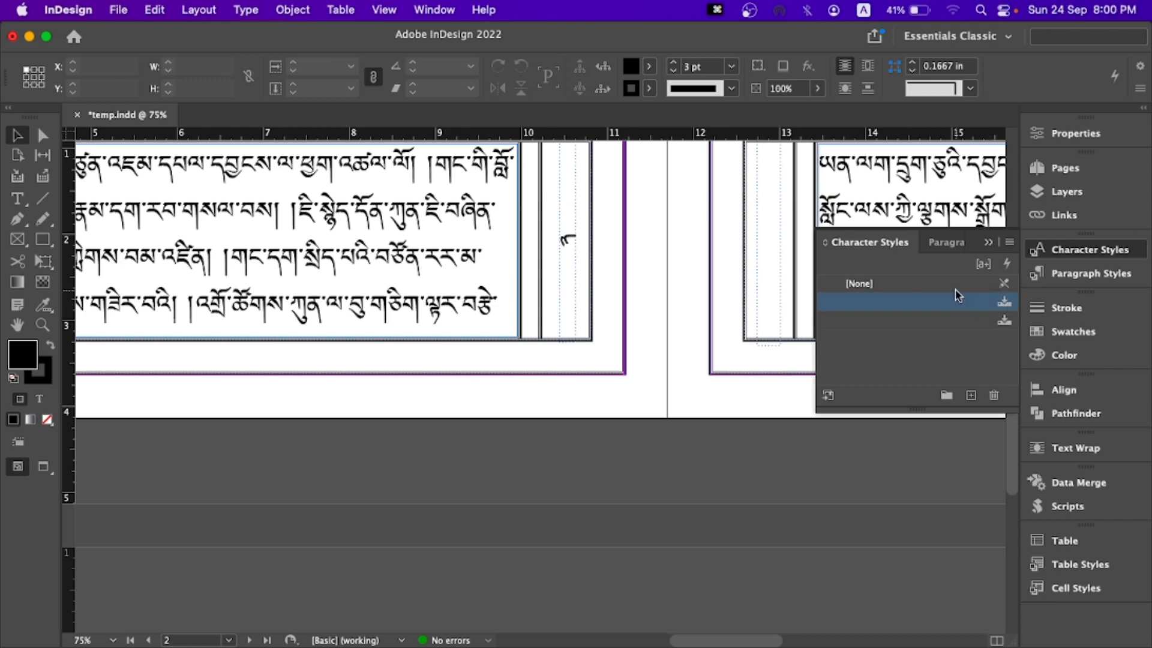
click(955, 287)
click(988, 243)
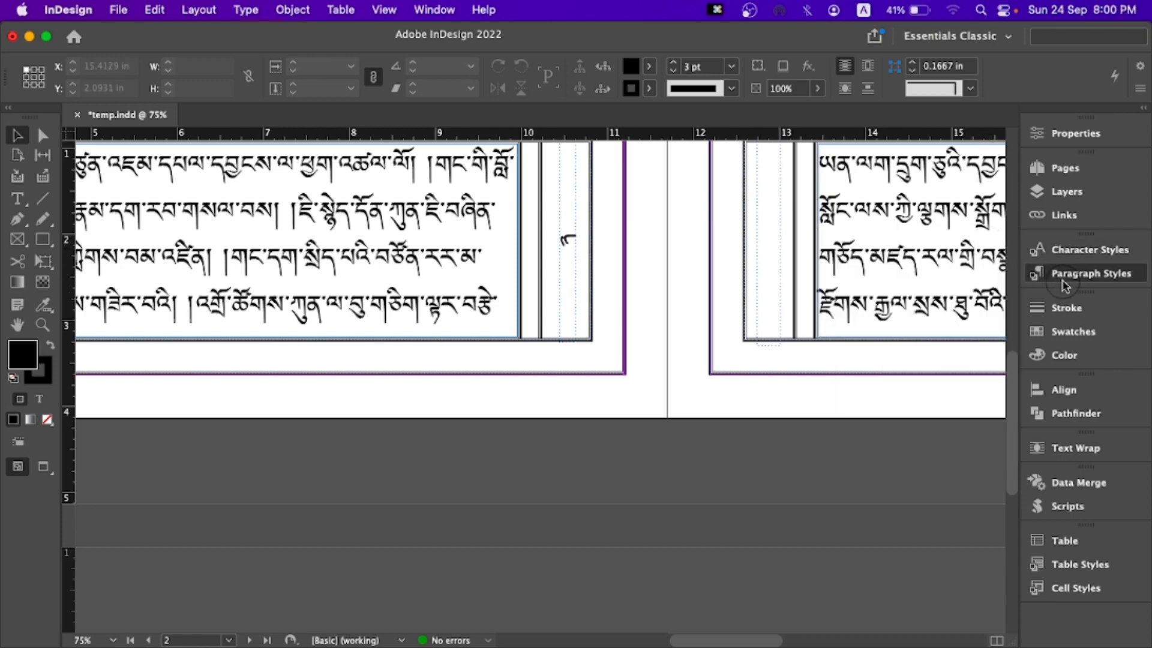
- Select all the threaded body text, create a new paragraph style from its formatting and apply it
click(1065, 274)
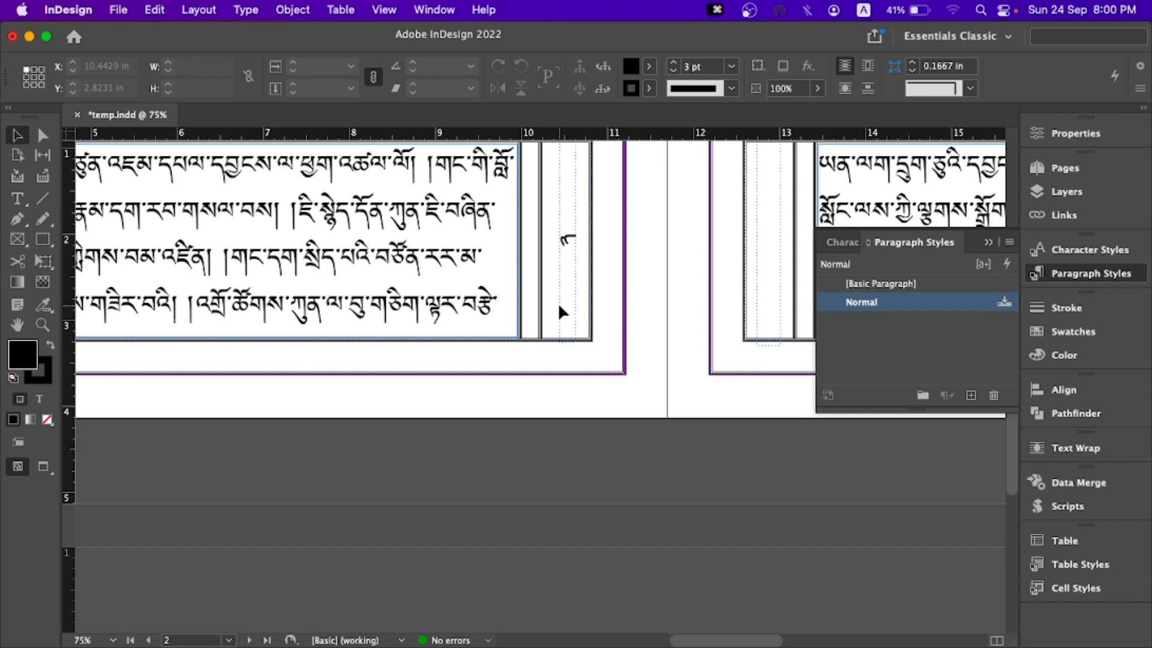
double_click(457, 228)
scroll(457, 228, up, 4)
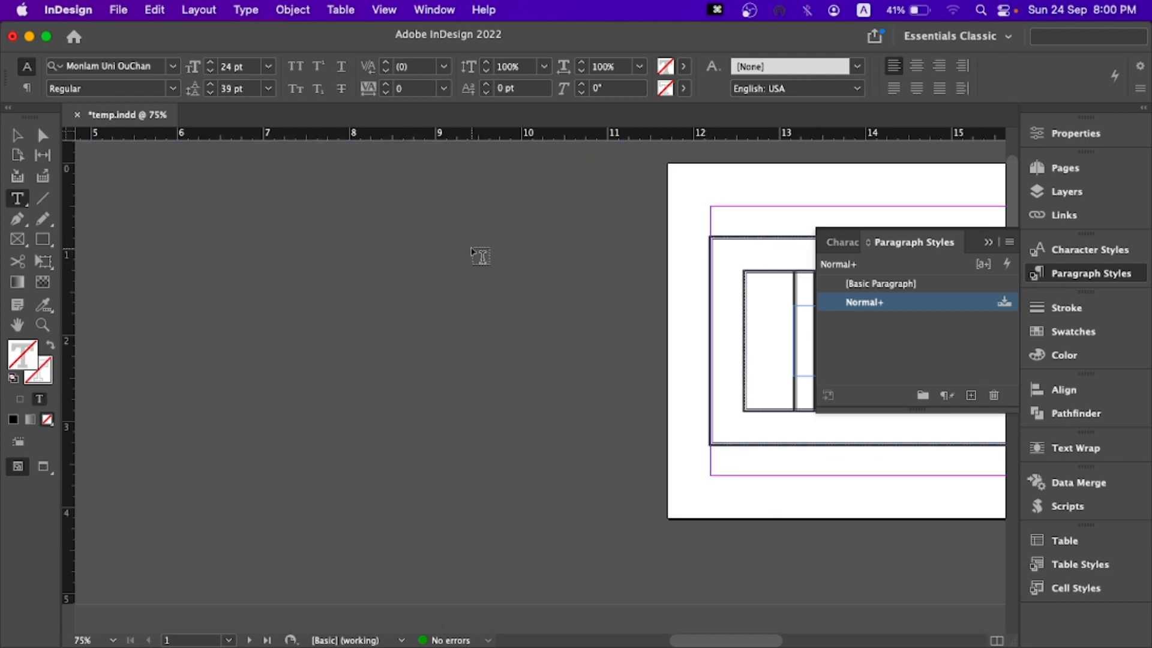
key(super+a)
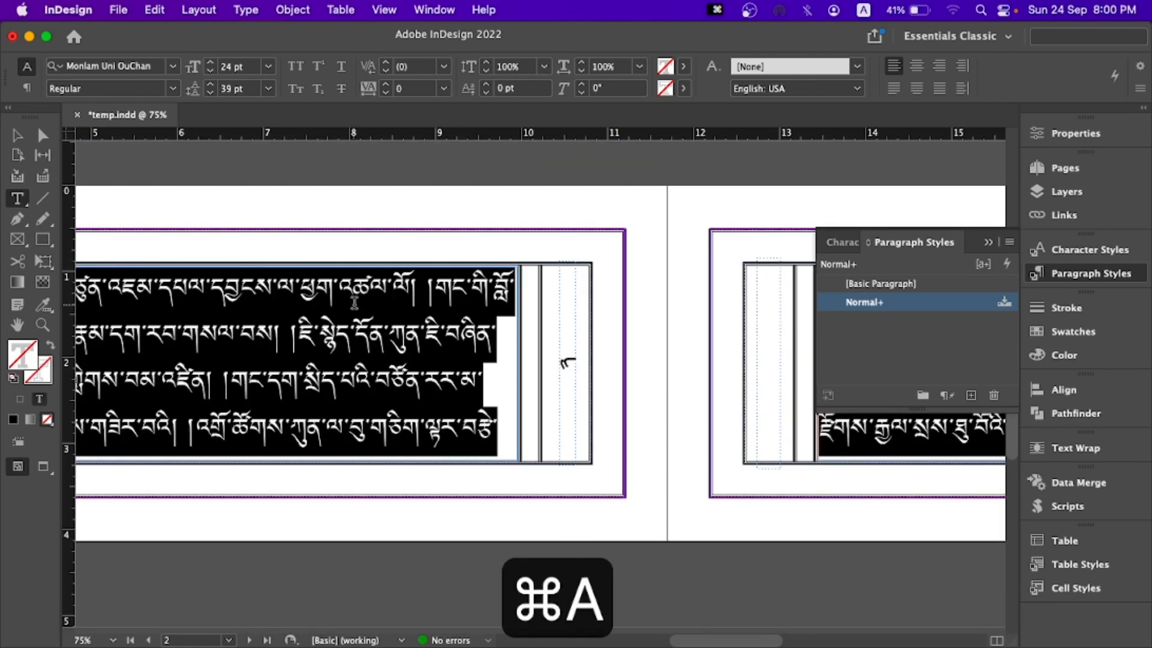
click(971, 395)
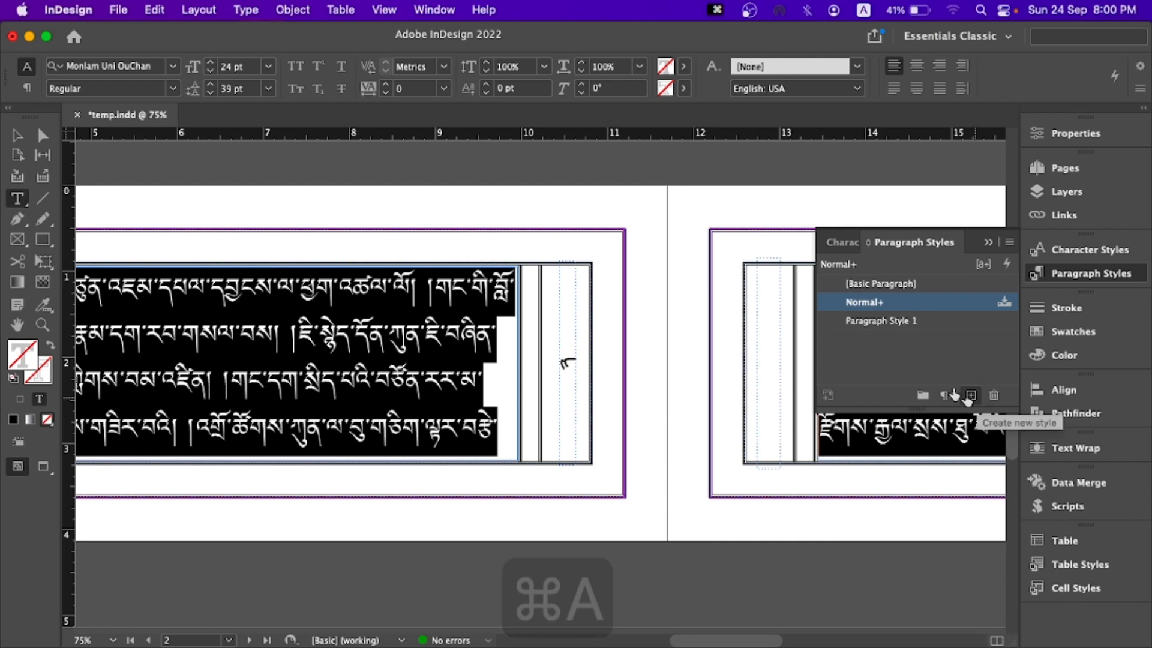
click(879, 324)
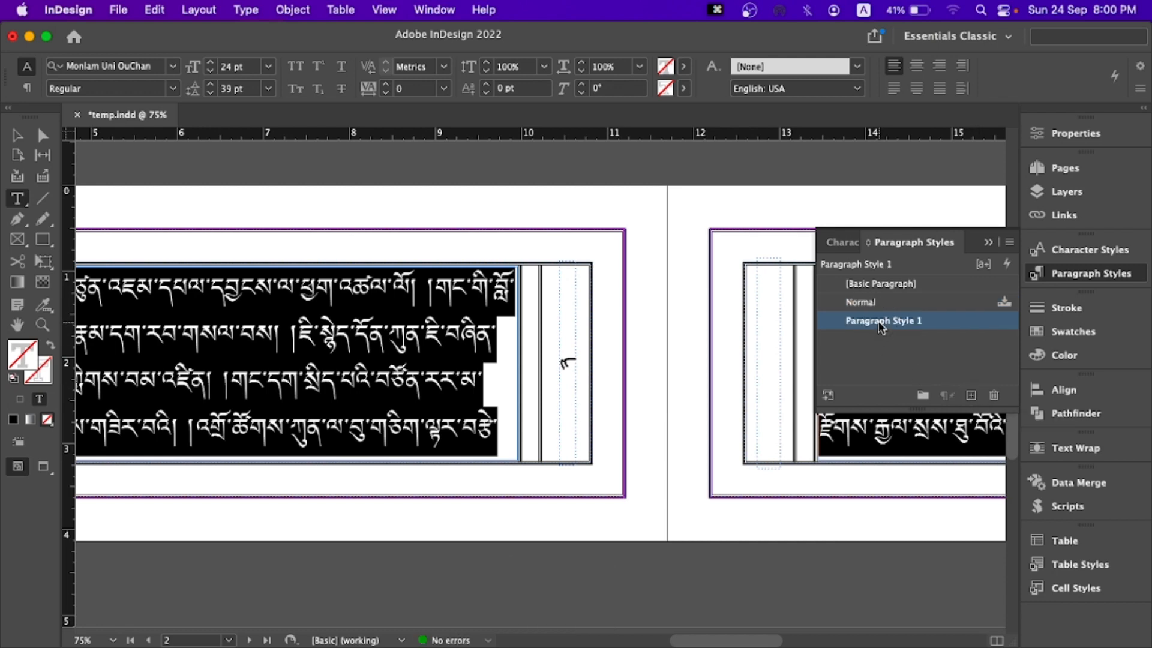
- Rename the new paragraph style as body and base it on [No Paragraph Style]
double_click(879, 324)
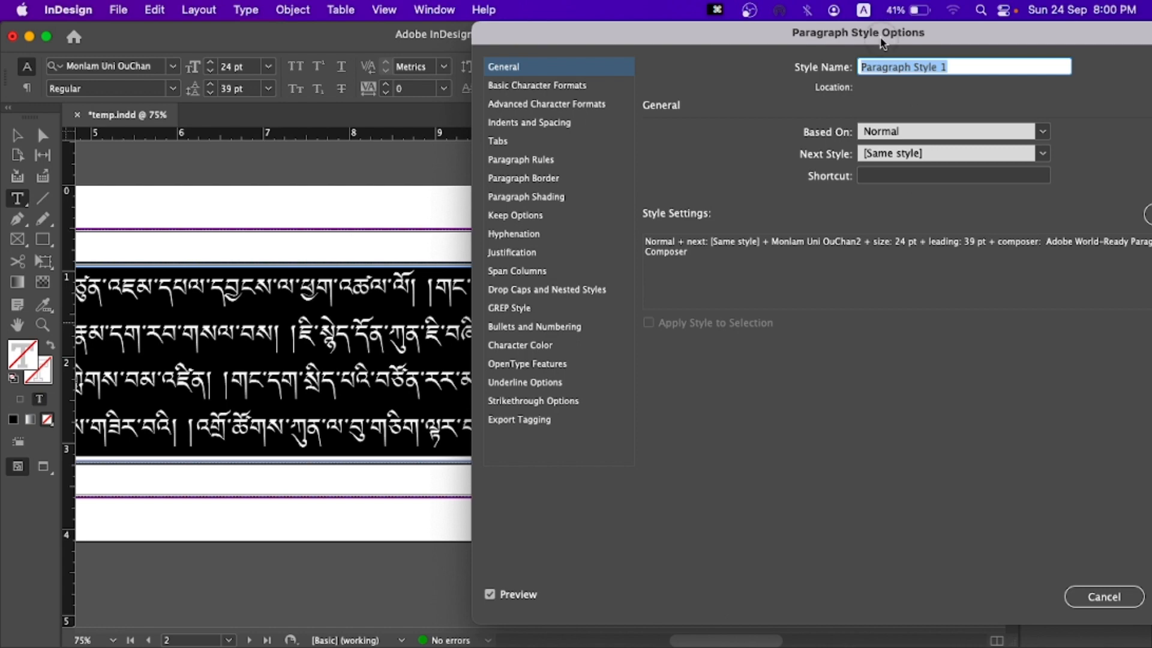
drag(882, 43, 693, 45)
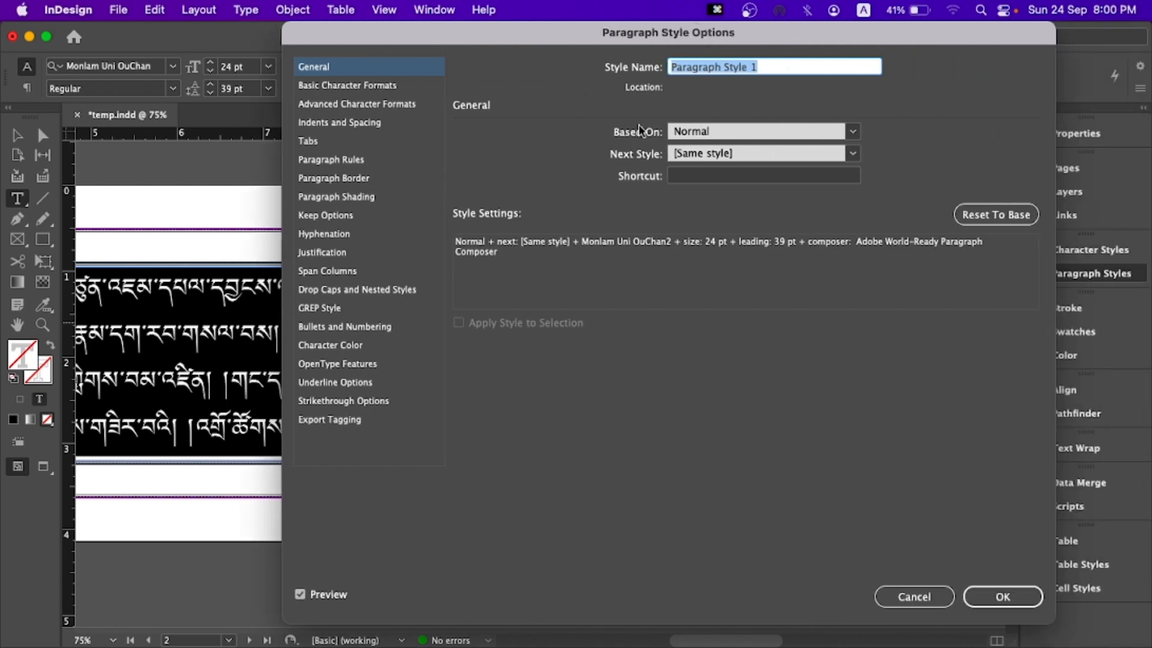
click(726, 131)
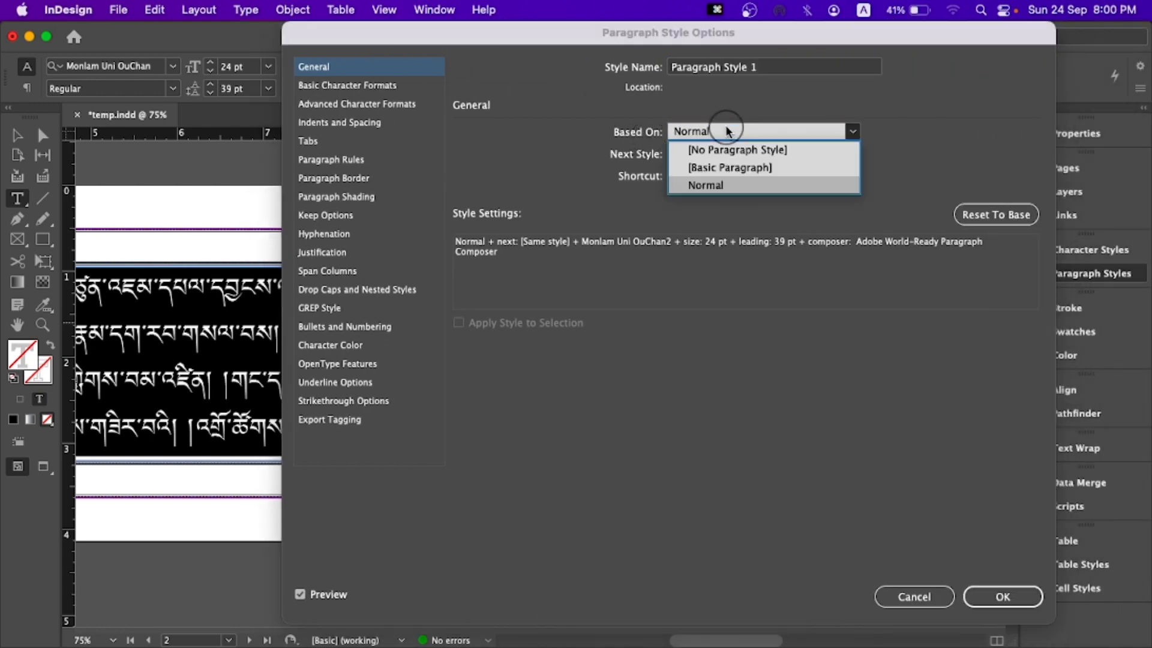
click(706, 151)
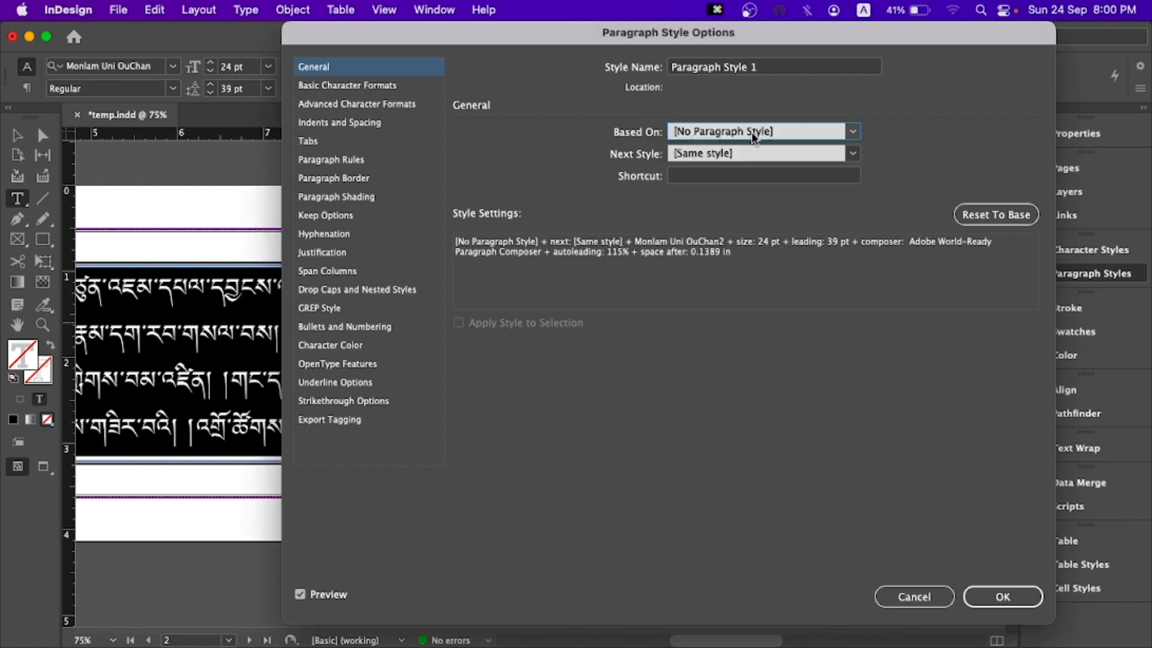
click(782, 66)
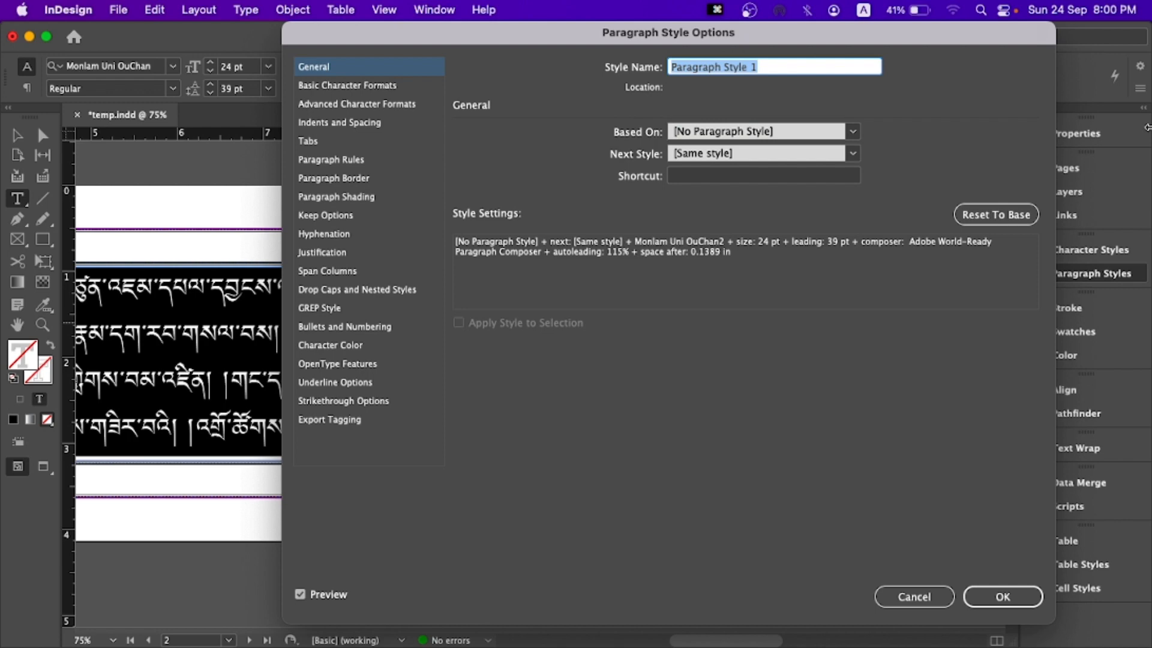
text(body)
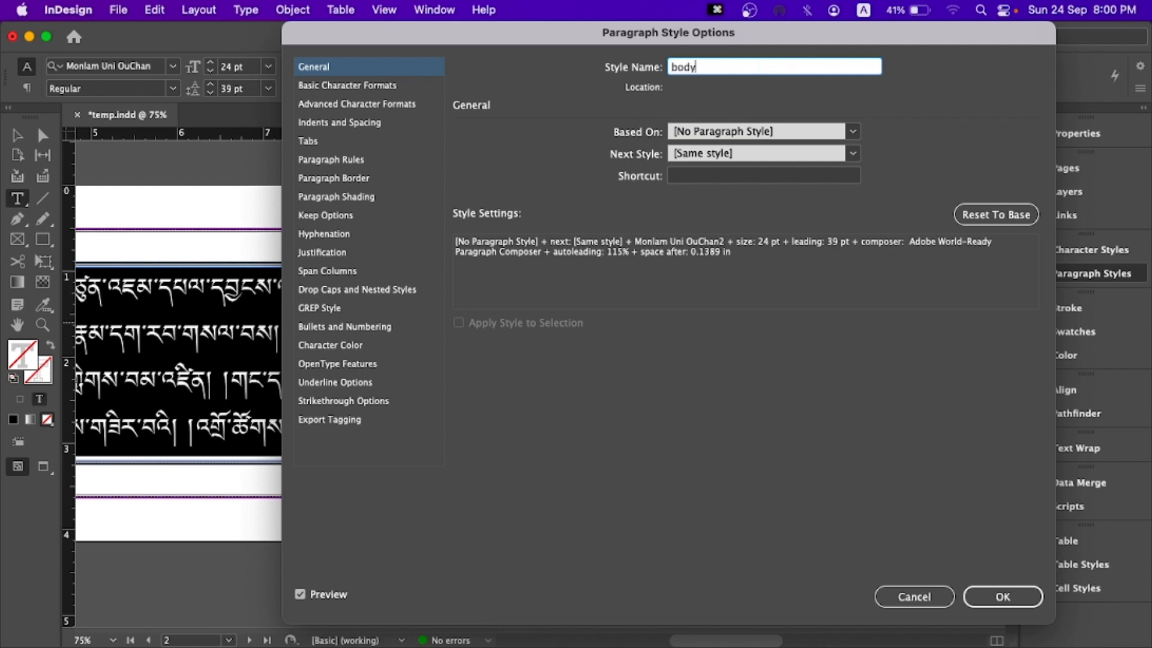
key(Return)
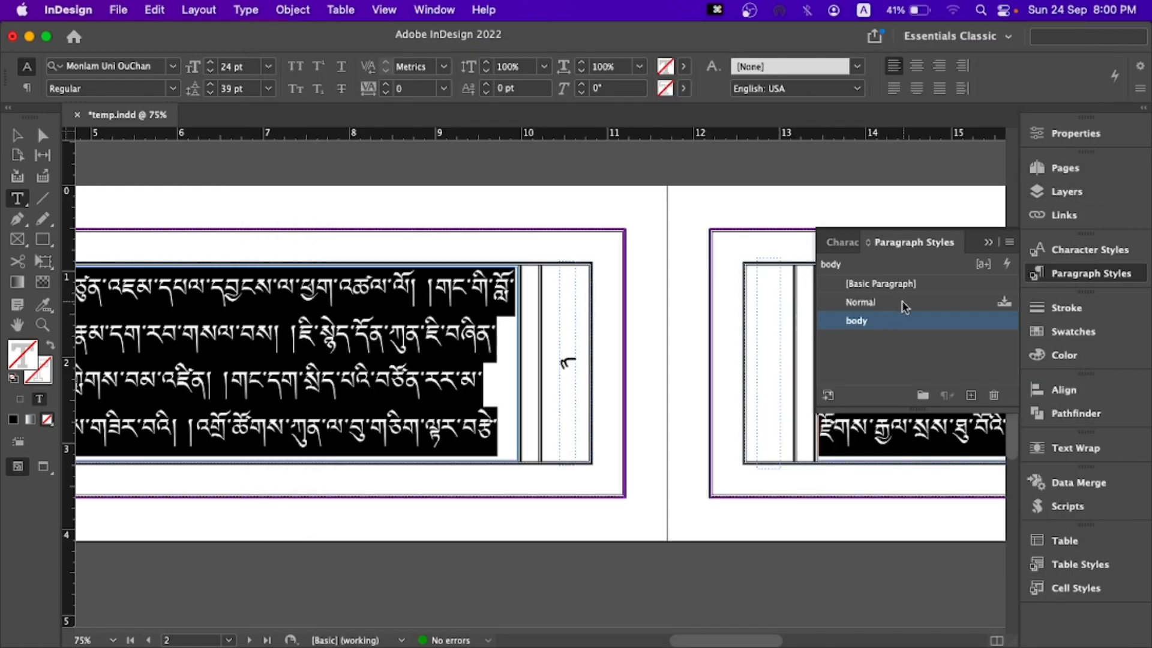
click(990, 243)
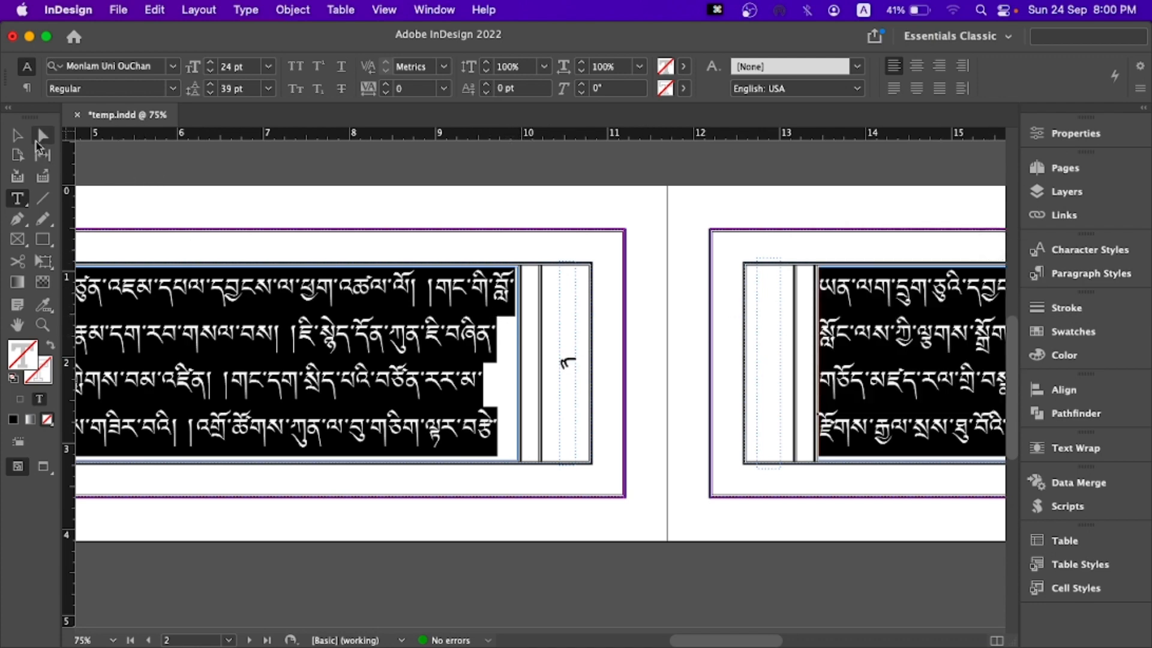
- Examine how the body text lines end within their frames on pages 2 and 3
click(18, 136)
drag(734, 318, 452, 249)
drag(709, 252, 559, 285)
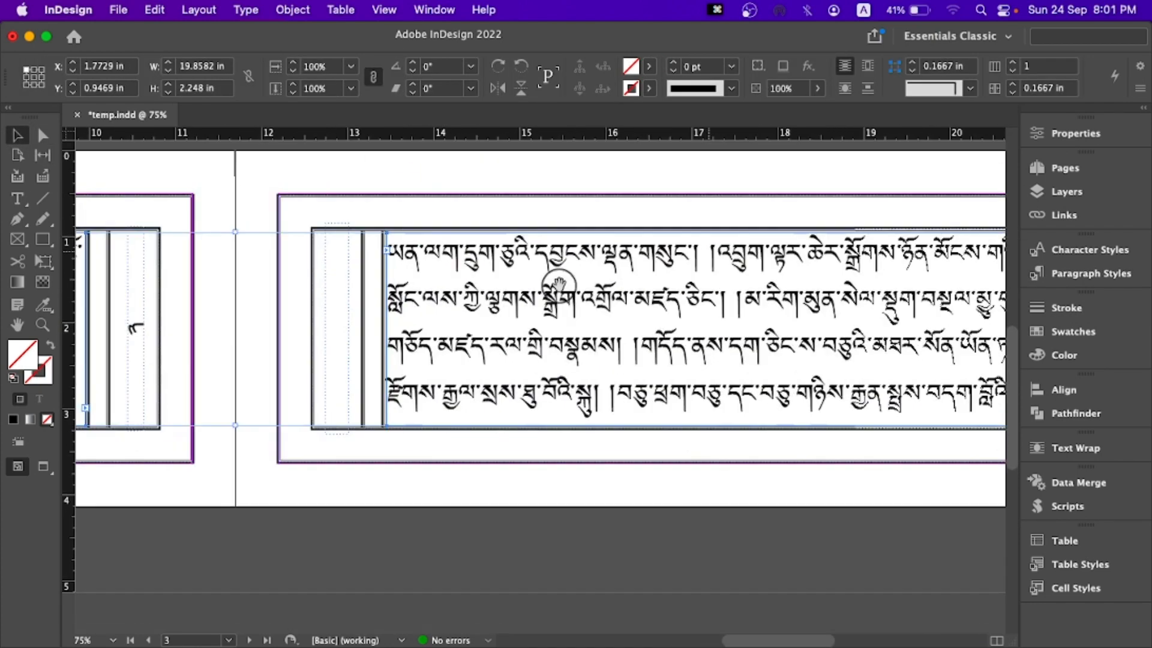
scroll(609, 294, right, 5)
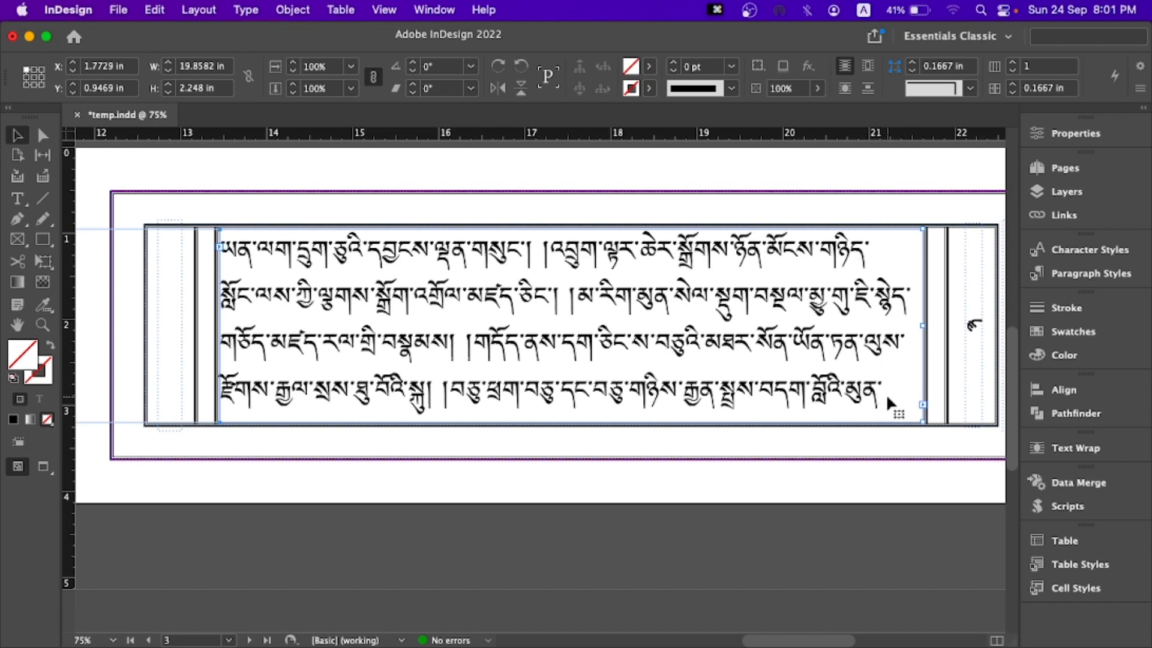
mouse_move(71, 327)
mouse_down()
mouse_move(288, 321)
mouse_move(66, 321)
mouse_up()
drag(161, 347, 714, 321)
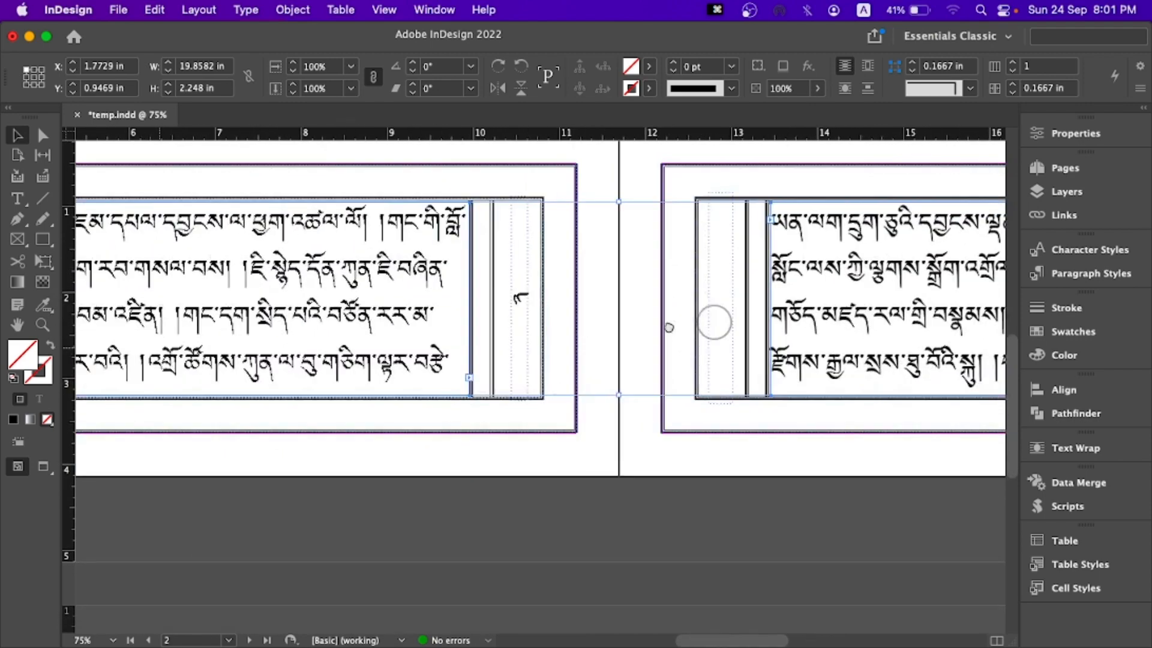
drag(480, 332, 643, 307)
click(603, 406)
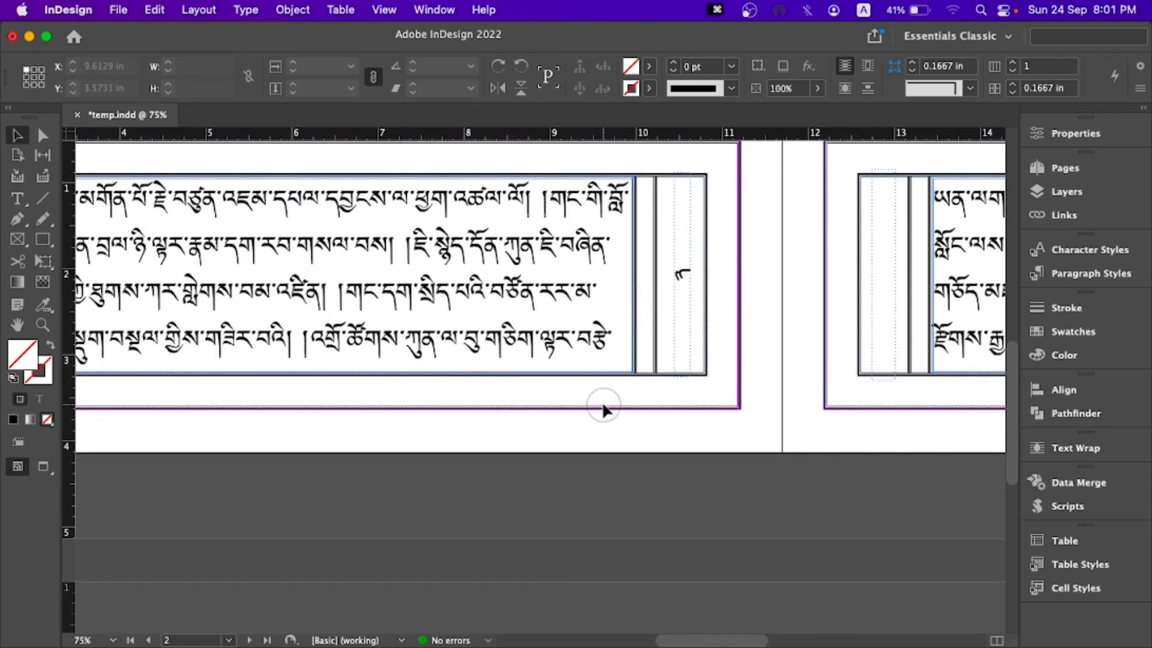
- Select all the threaded body text and justify all lines
double_click(471, 298)
key(super+a)
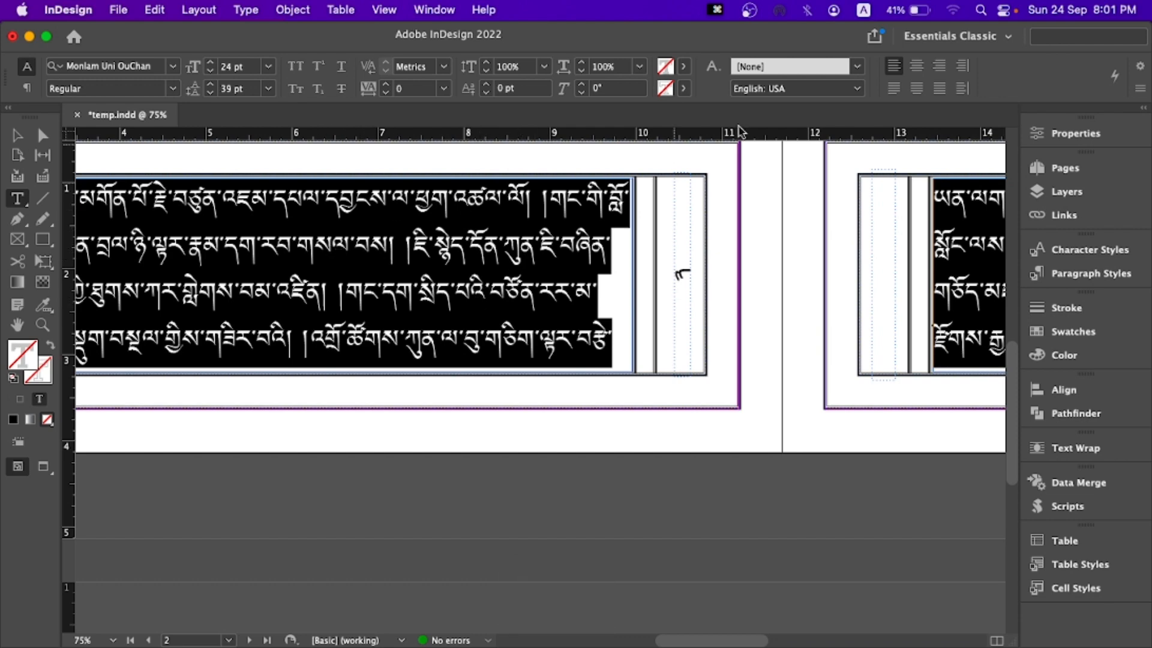
click(940, 90)
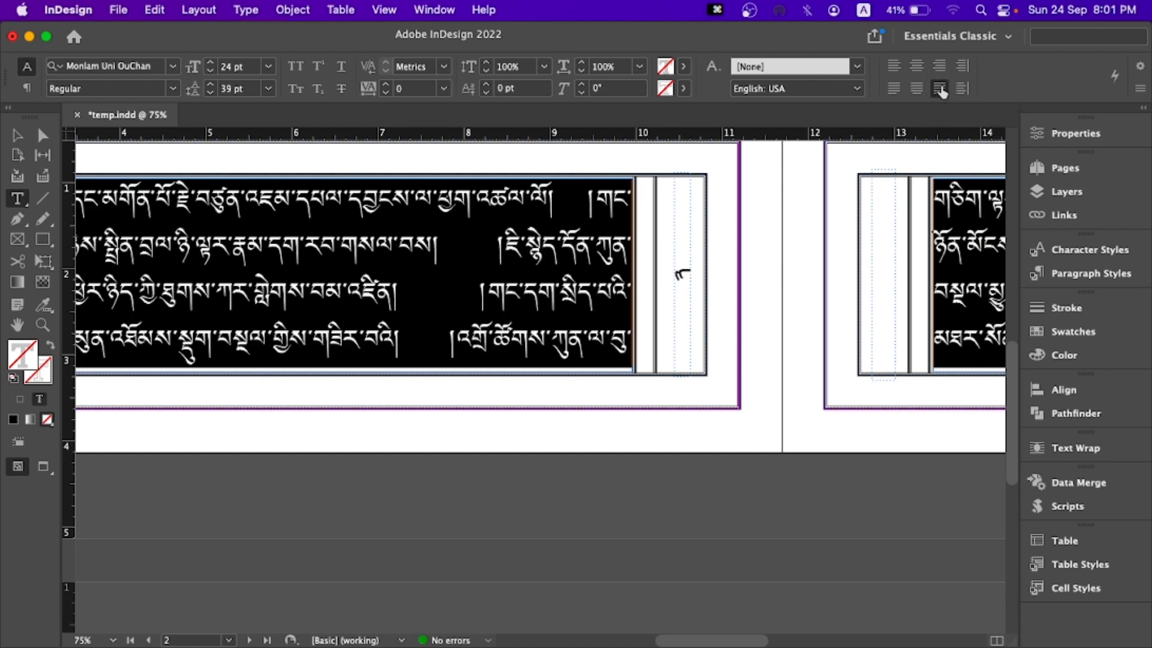
- Check the word gaps and line ends of the justified text across pages 2 and 3
click(17, 135)
scroll(442, 267, right, 10)
scroll(443, 267, up, 2)
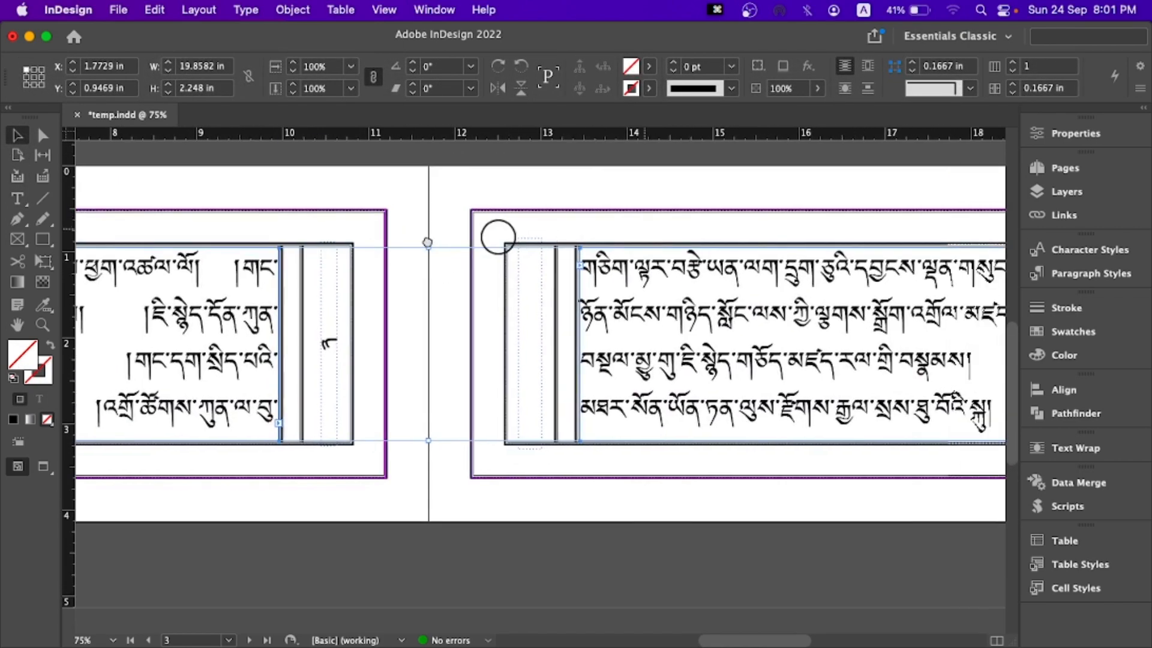
drag(427, 243, 425, 242)
click(514, 221)
drag(717, 280, 444, 288)
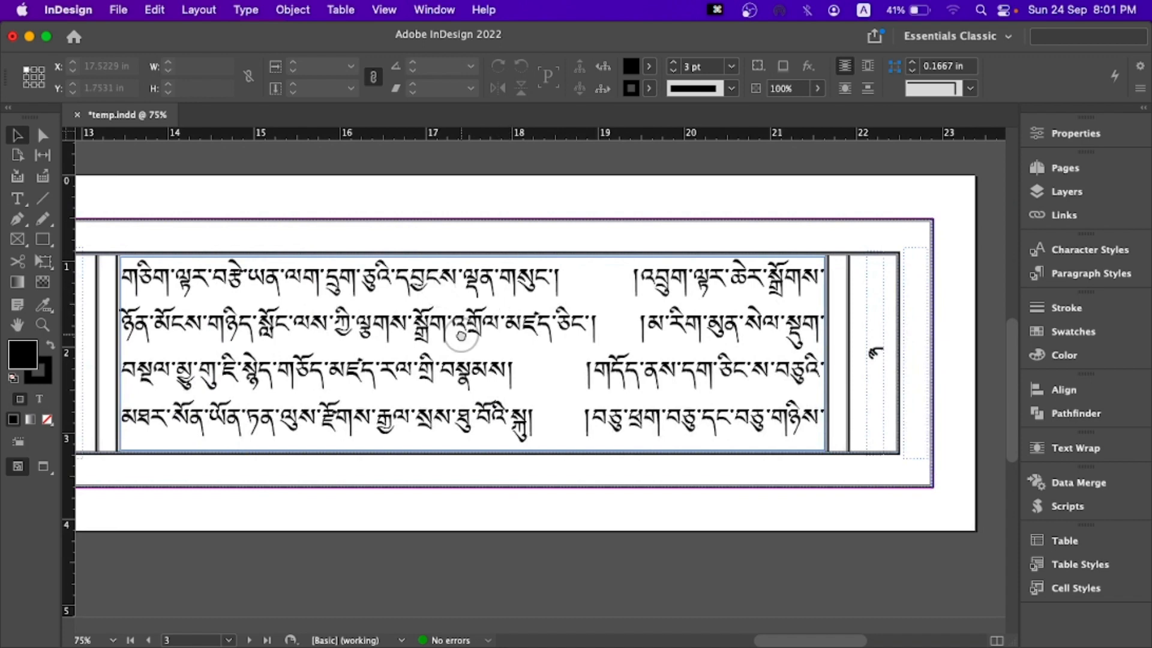
drag(460, 336, 628, 277)
- Select all the body text from page 3 and open its Justification settings
double_click(431, 268)
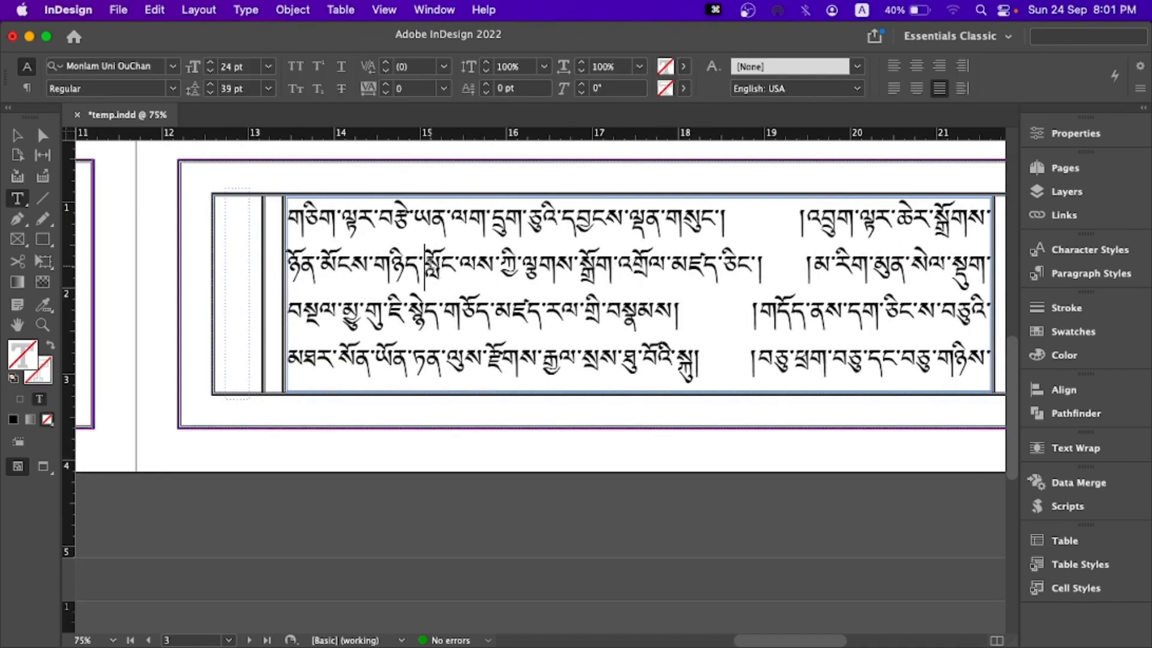
key(super+a)
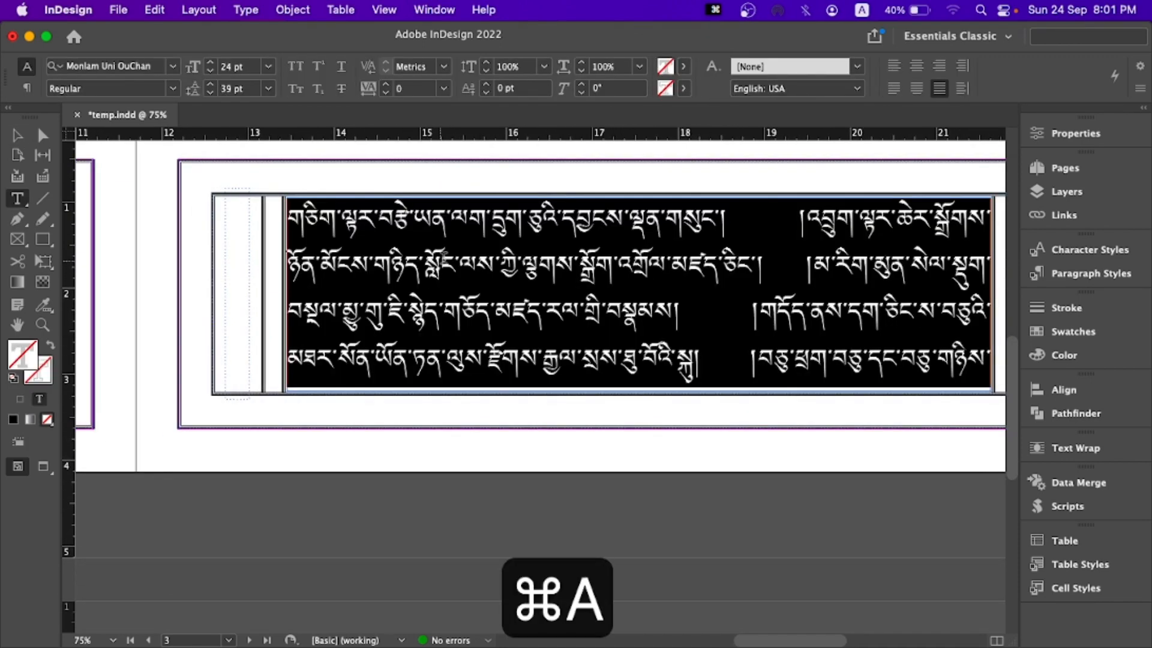
click(1140, 90)
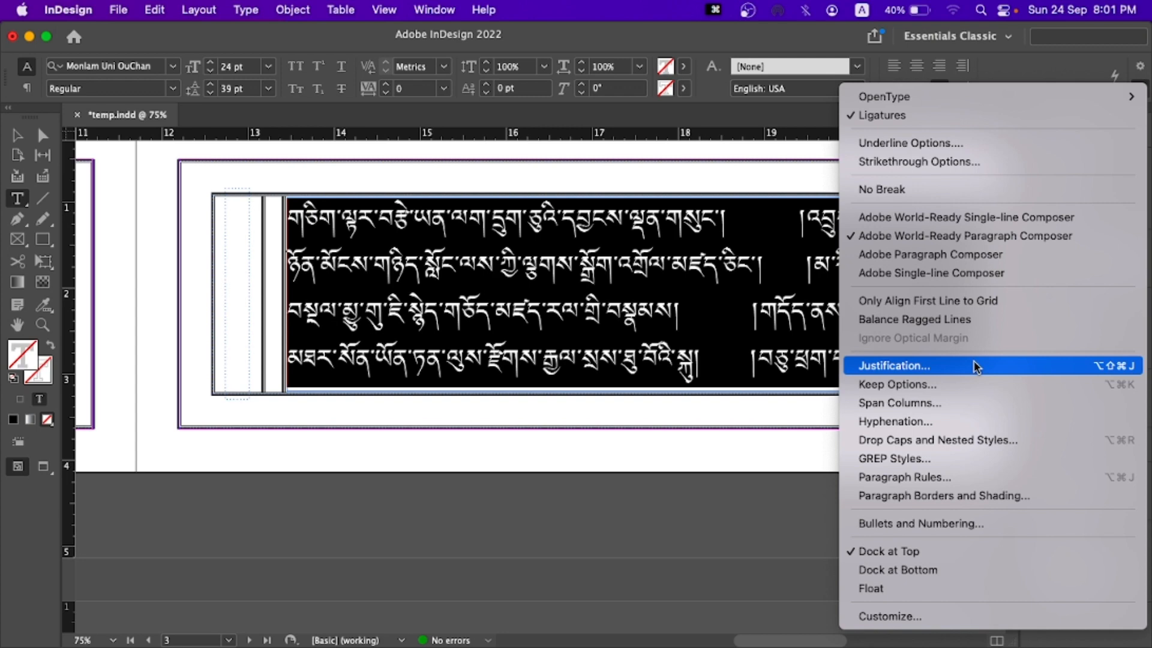
key(ctrl+alt+shift+super+j)
key(alt+shift+super+j)
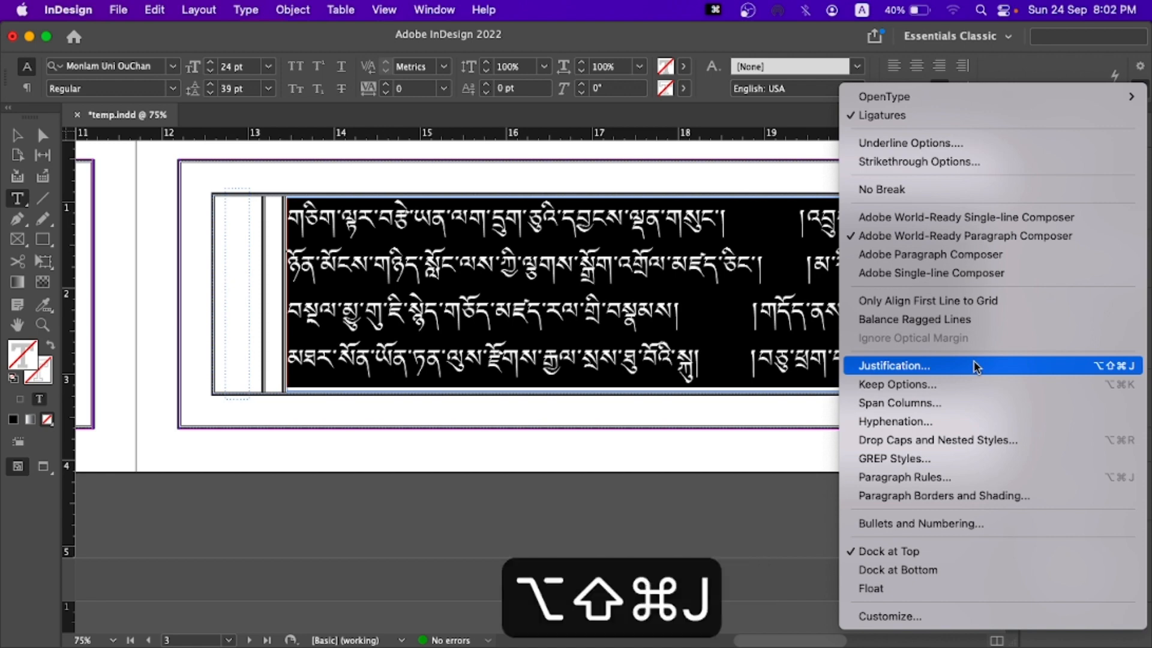
click(750, 293)
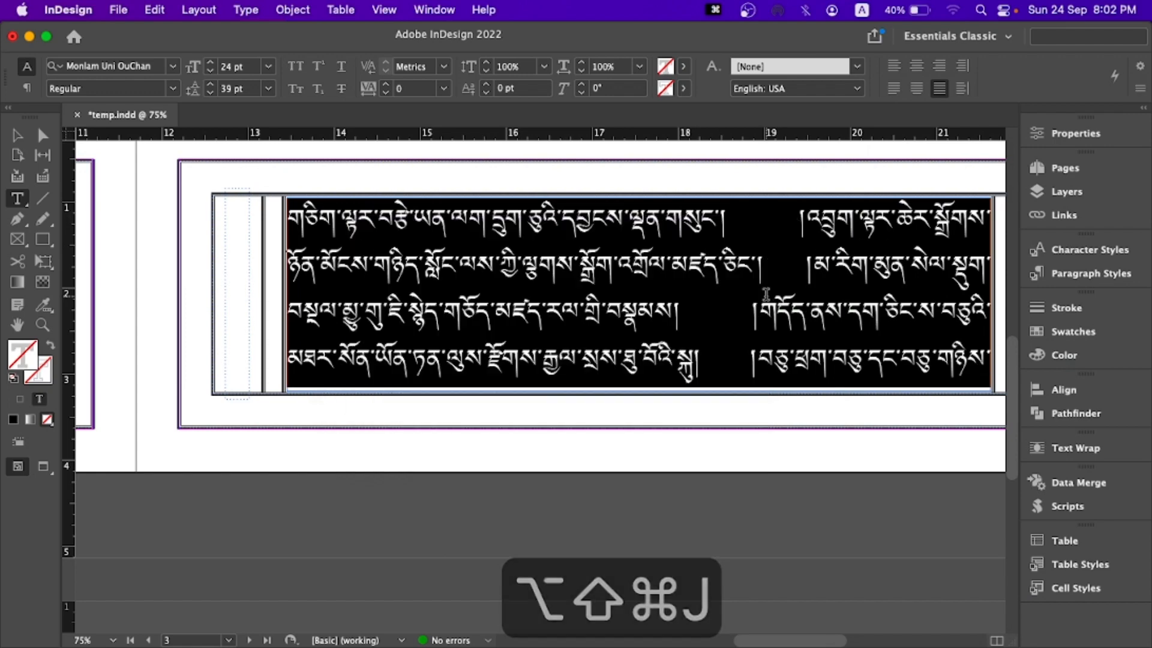
click(1140, 88)
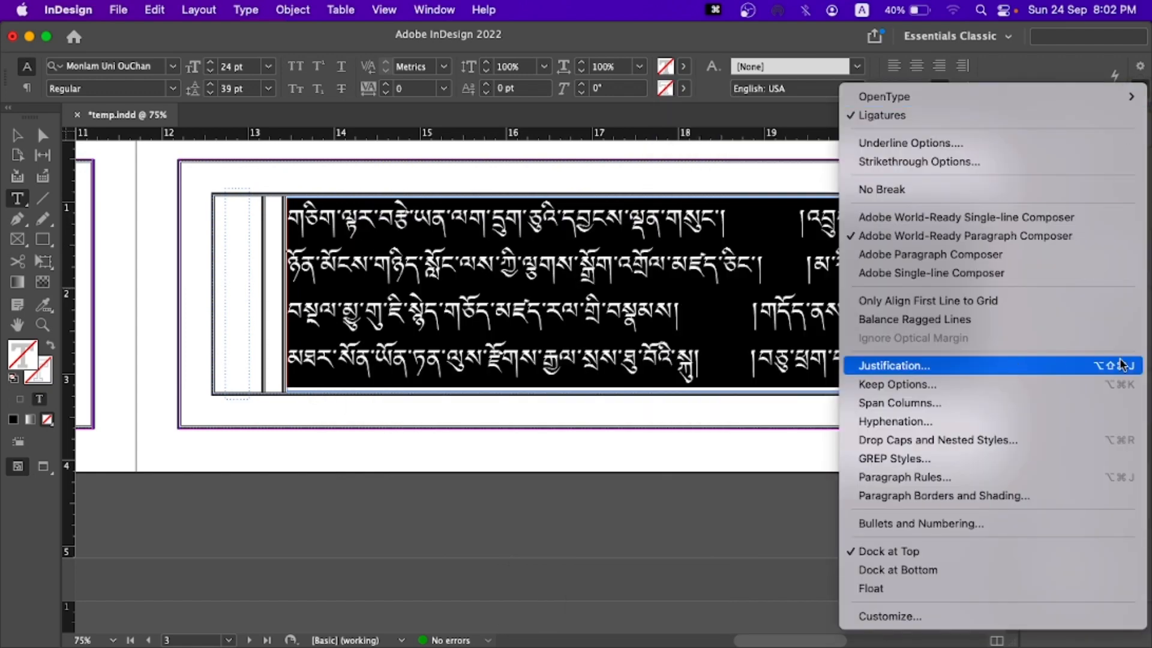
click(997, 365)
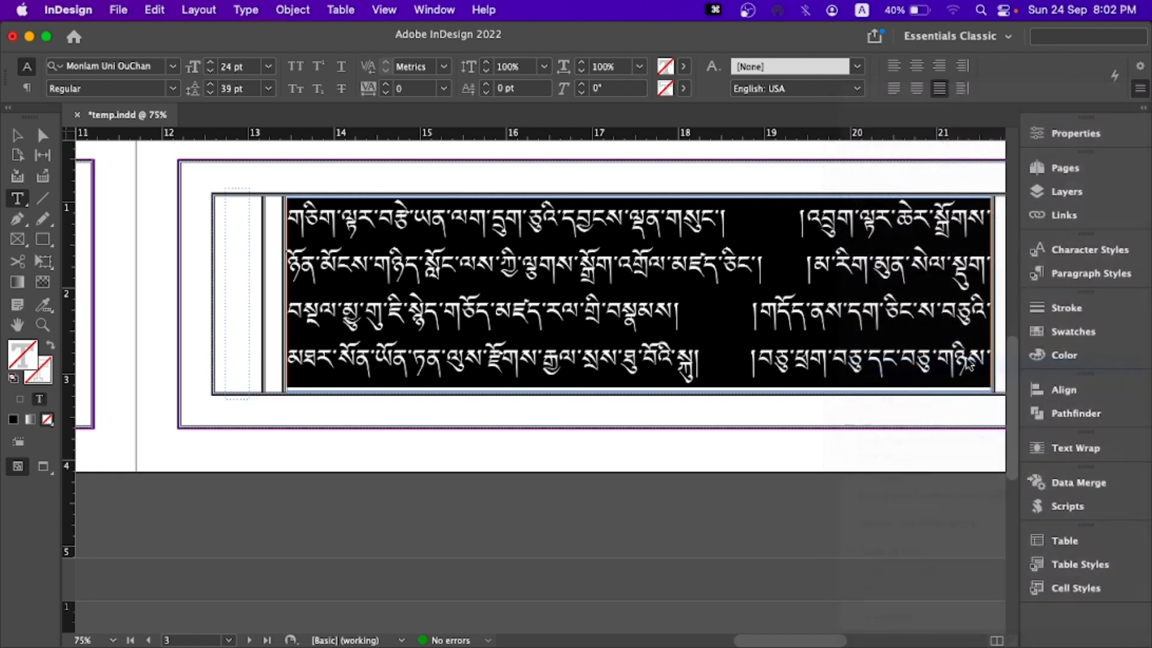
drag(638, 237, 714, 204)
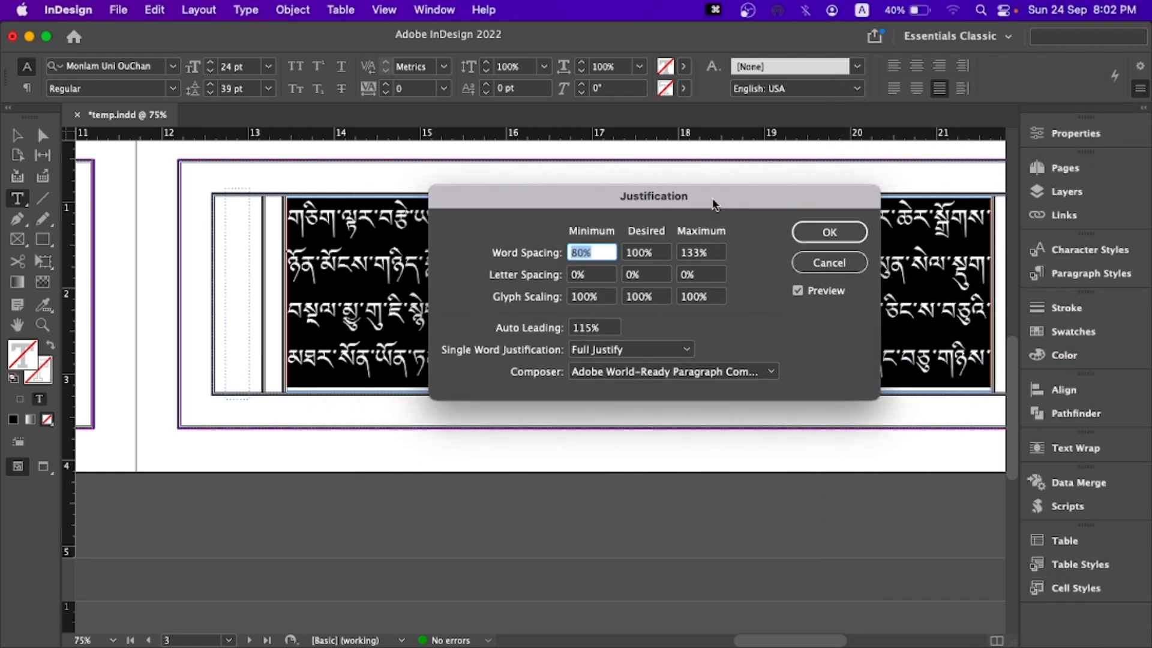
- Set the body text's letter spacing to a minimum of -5% and a maximum of 5%
click(594, 275)
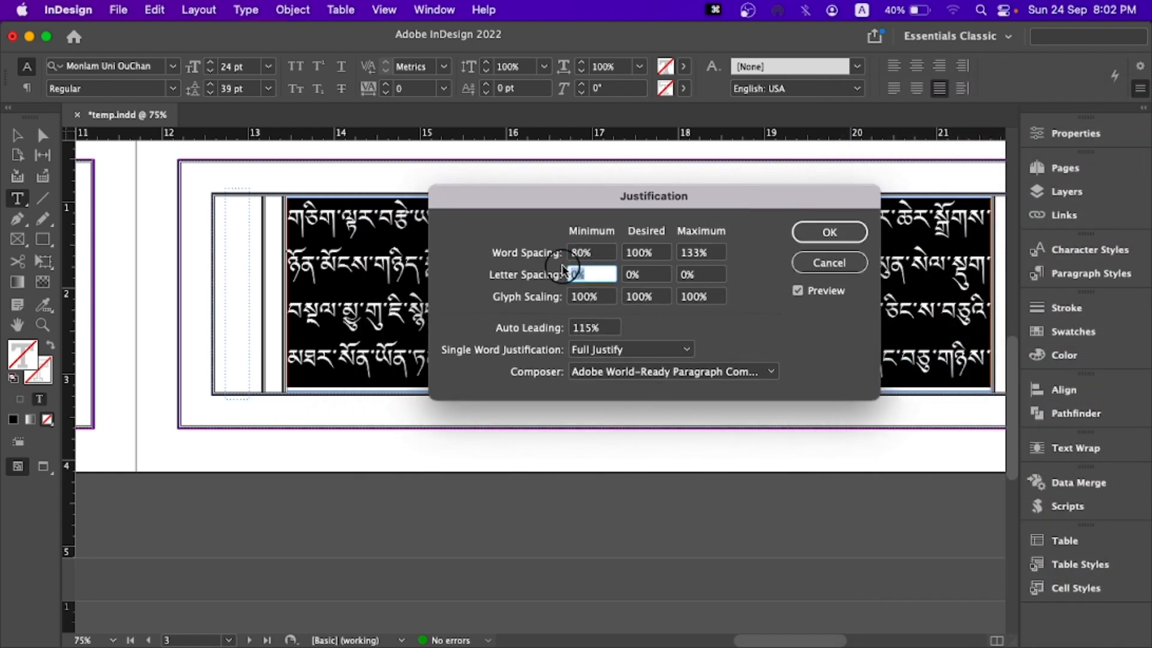
click(592, 253)
click(643, 255)
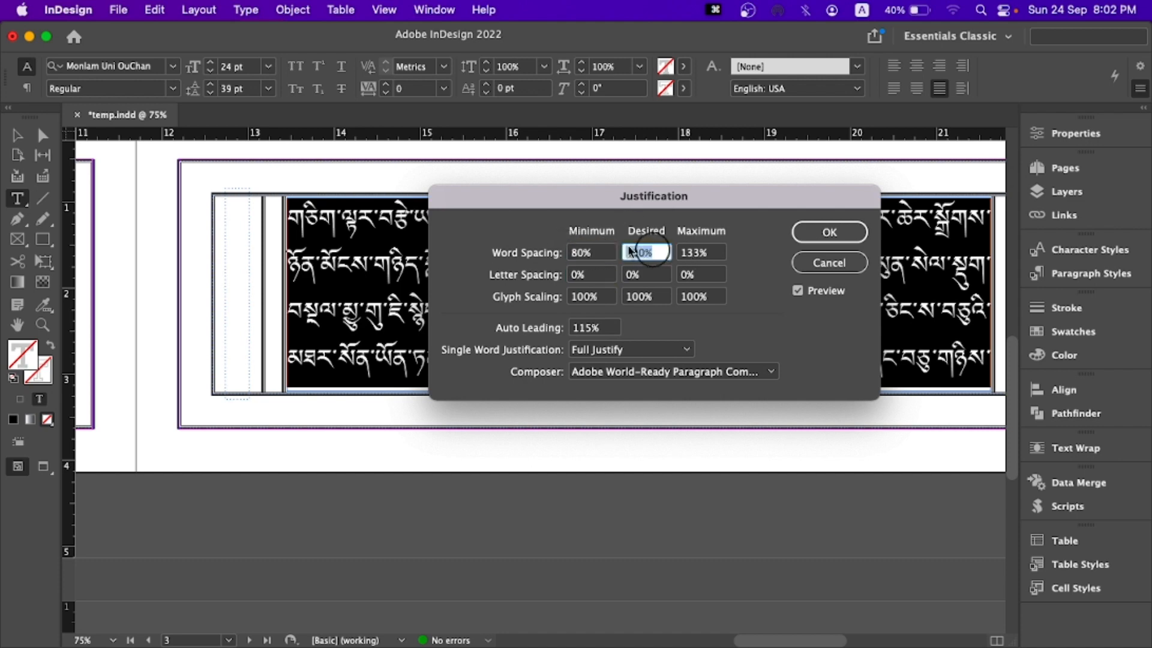
click(580, 277)
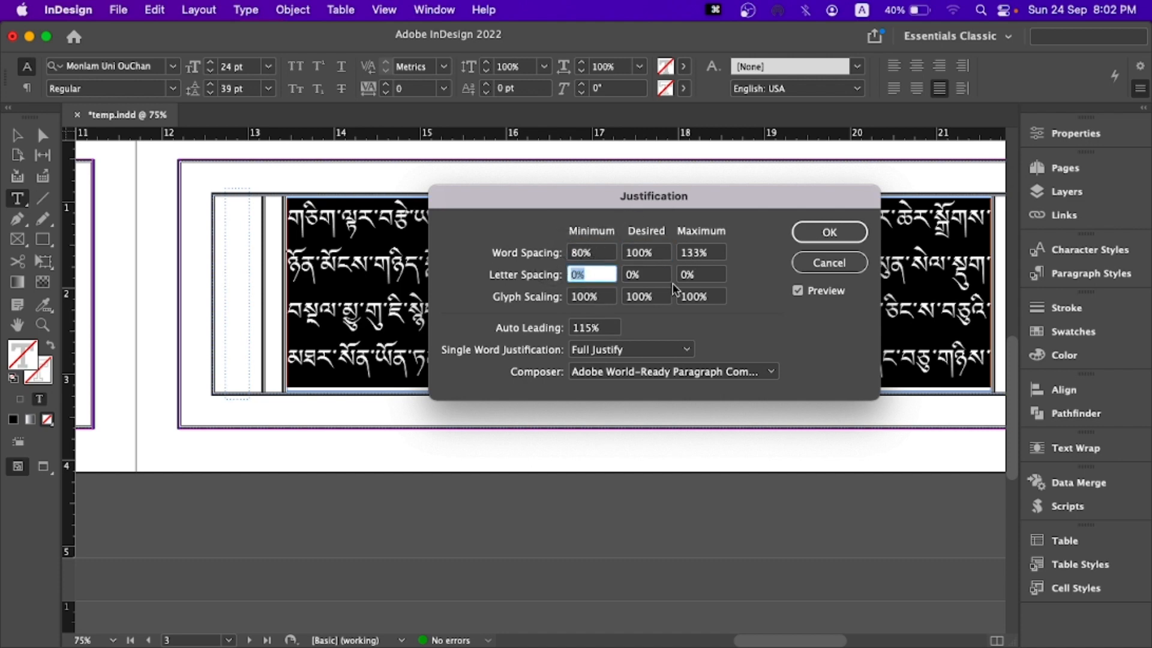
text(-5)
key(Tab)
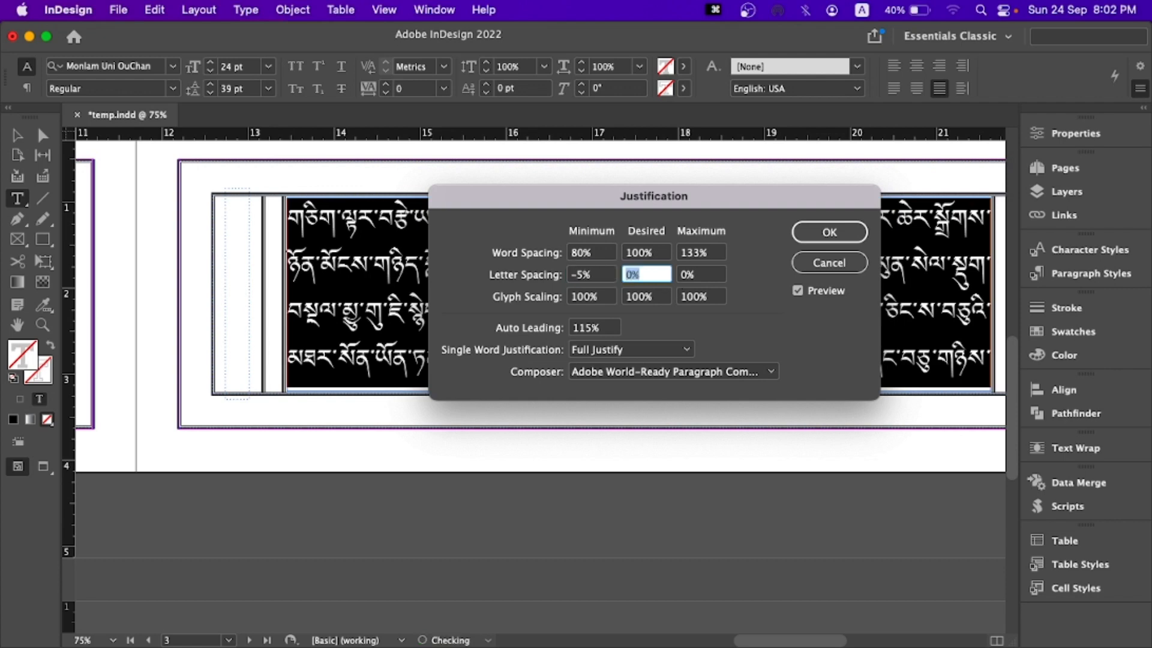
key(Tab)
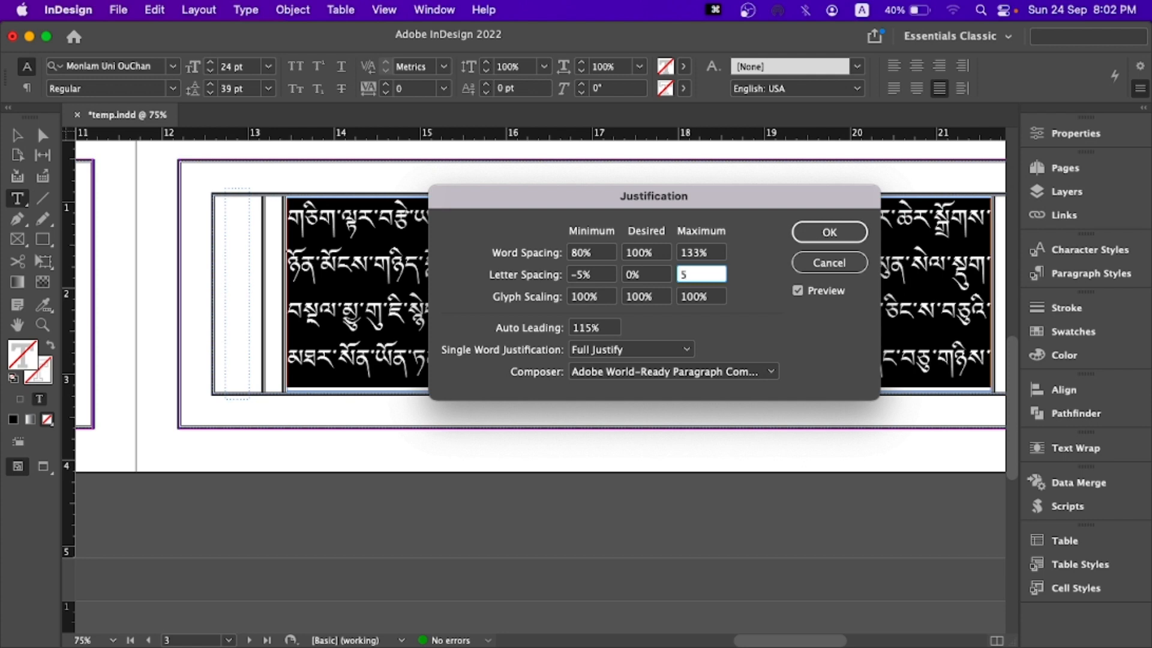
text(5)
key(Tab)
- Set the glyph scaling to a minimum of 80% and a maximum of 130%, and apply the justification settings
drag(618, 200, 655, 229)
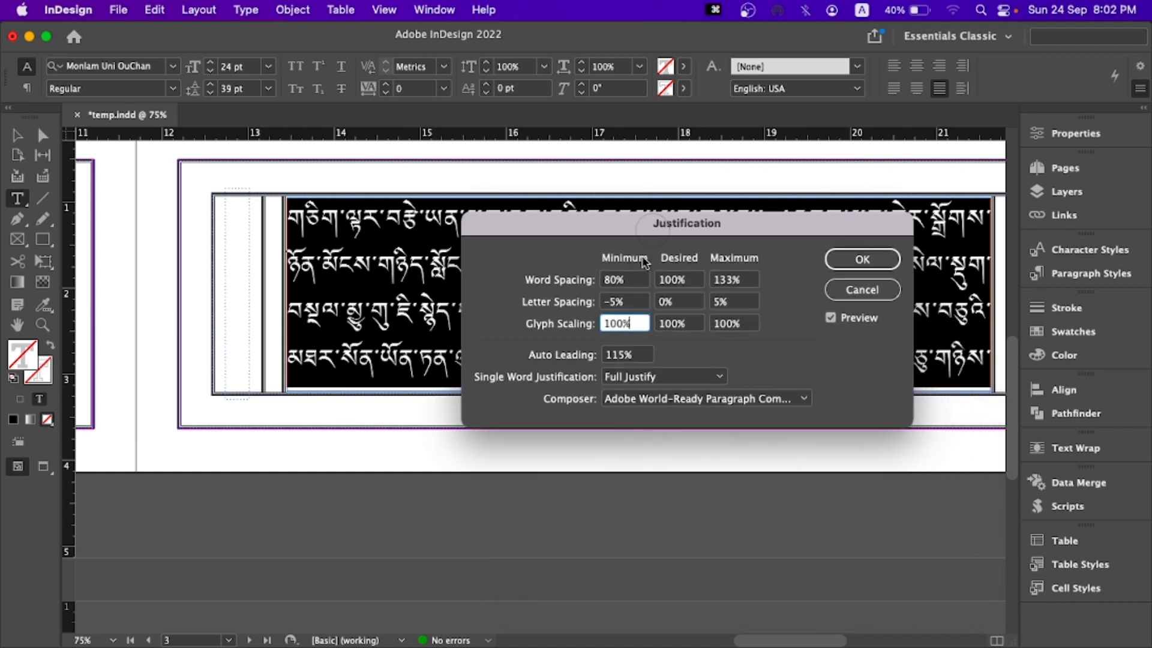
double_click(635, 327)
text(80)
key(Tab)
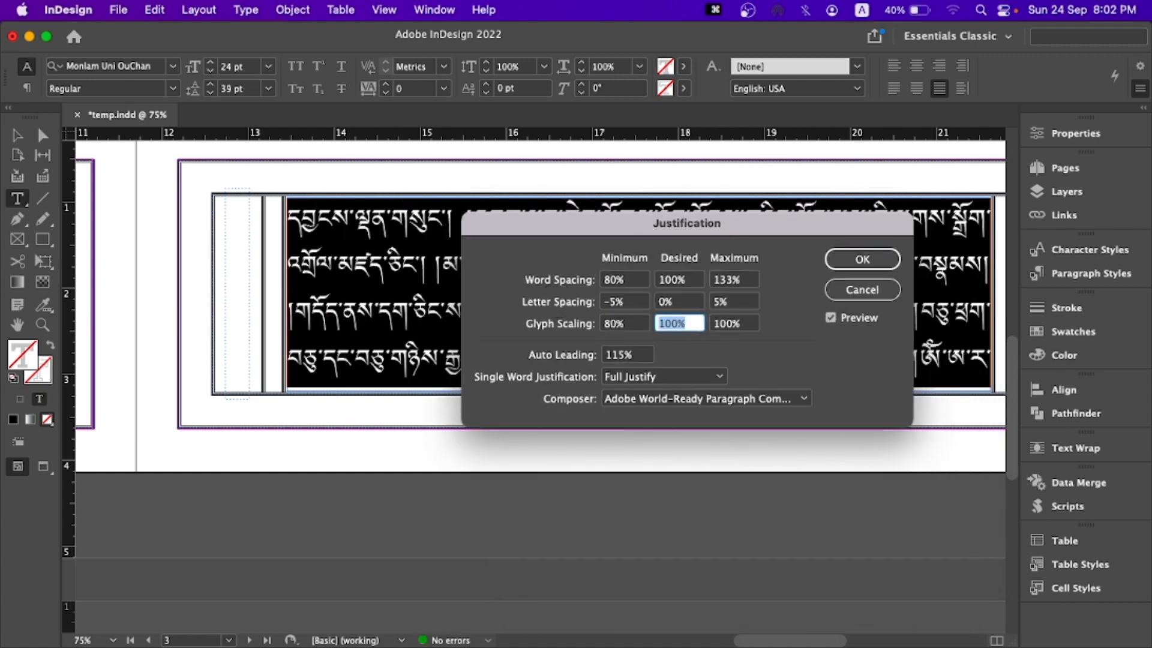
key(Tab)
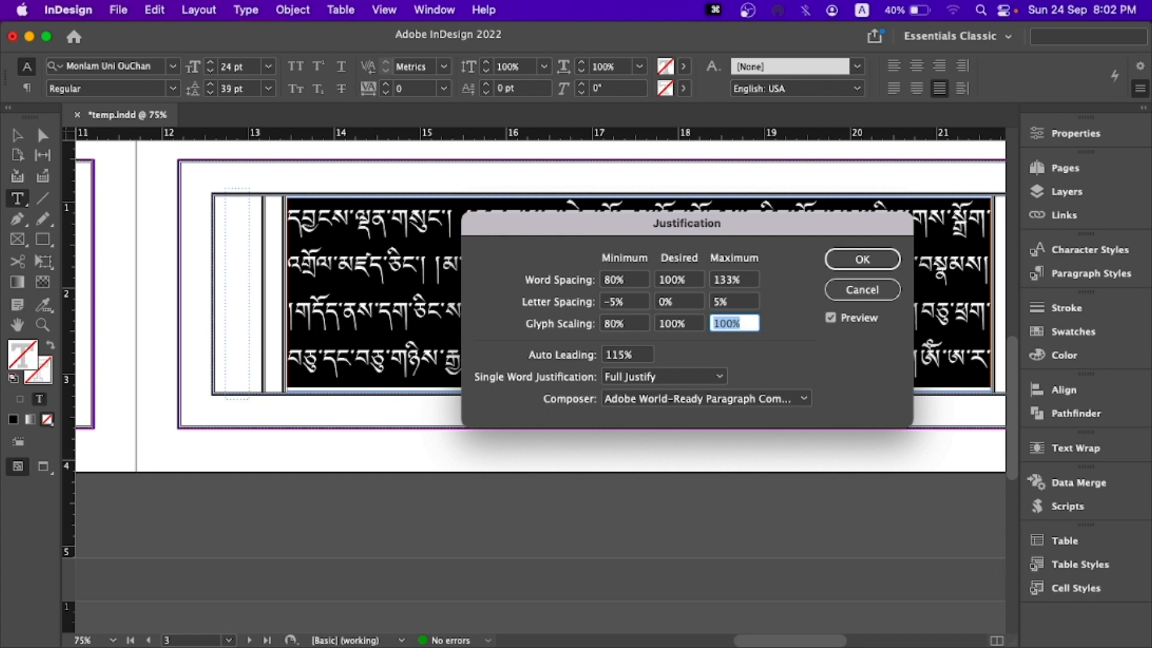
text(1)
click(625, 324)
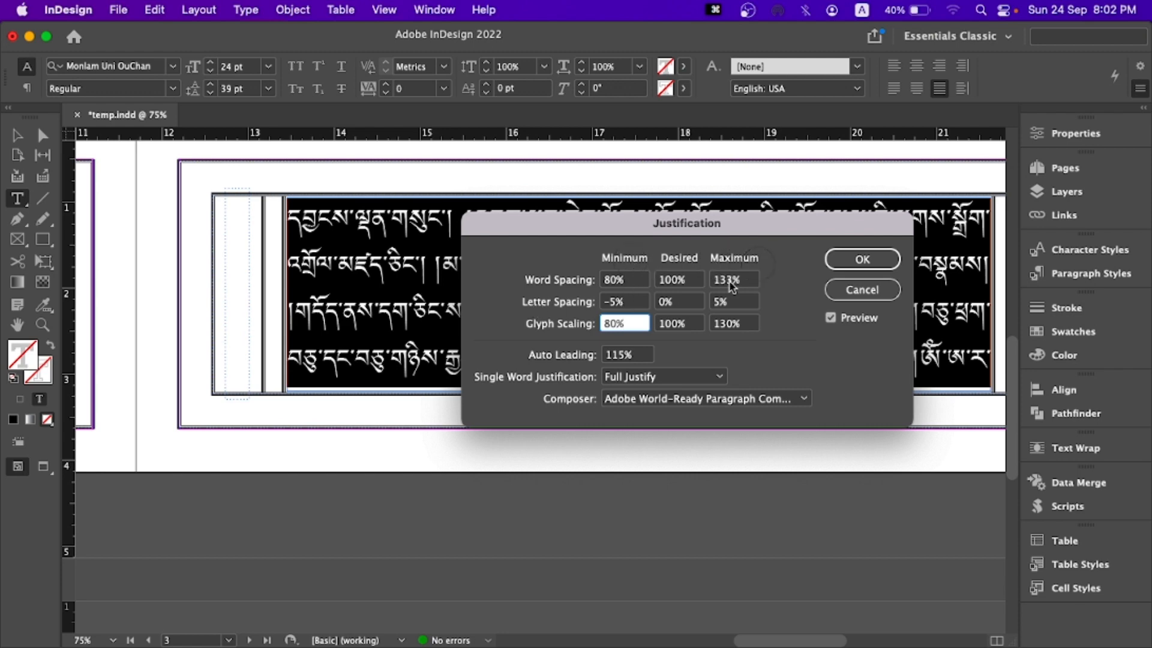
click(731, 302)
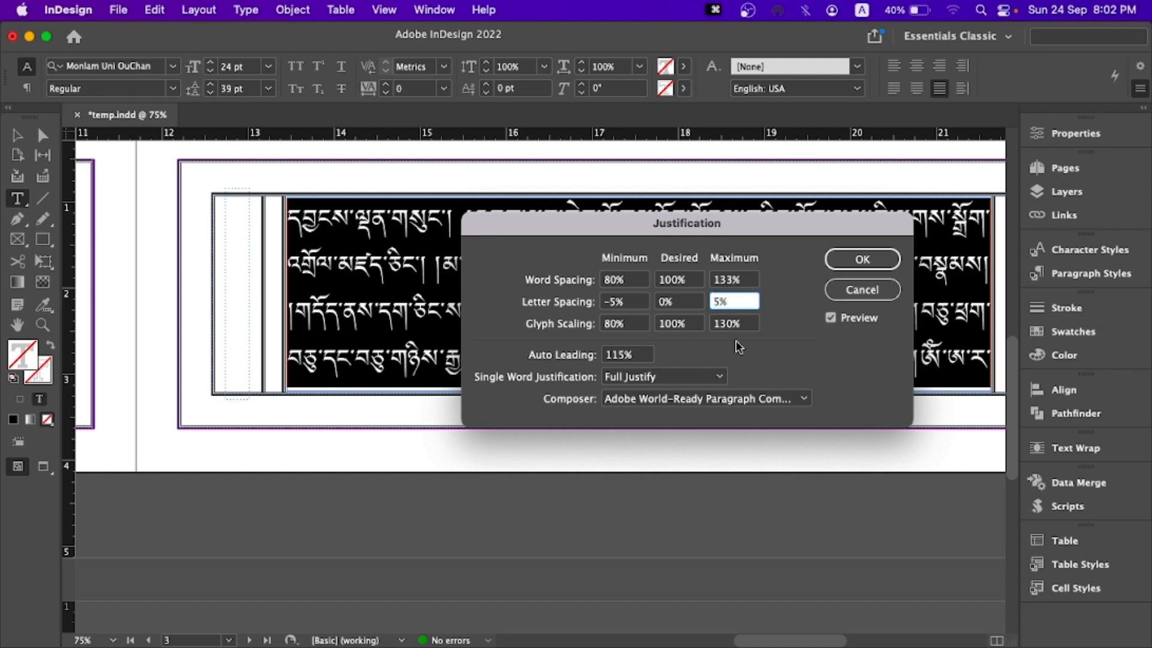
double_click(731, 302)
click(862, 259)
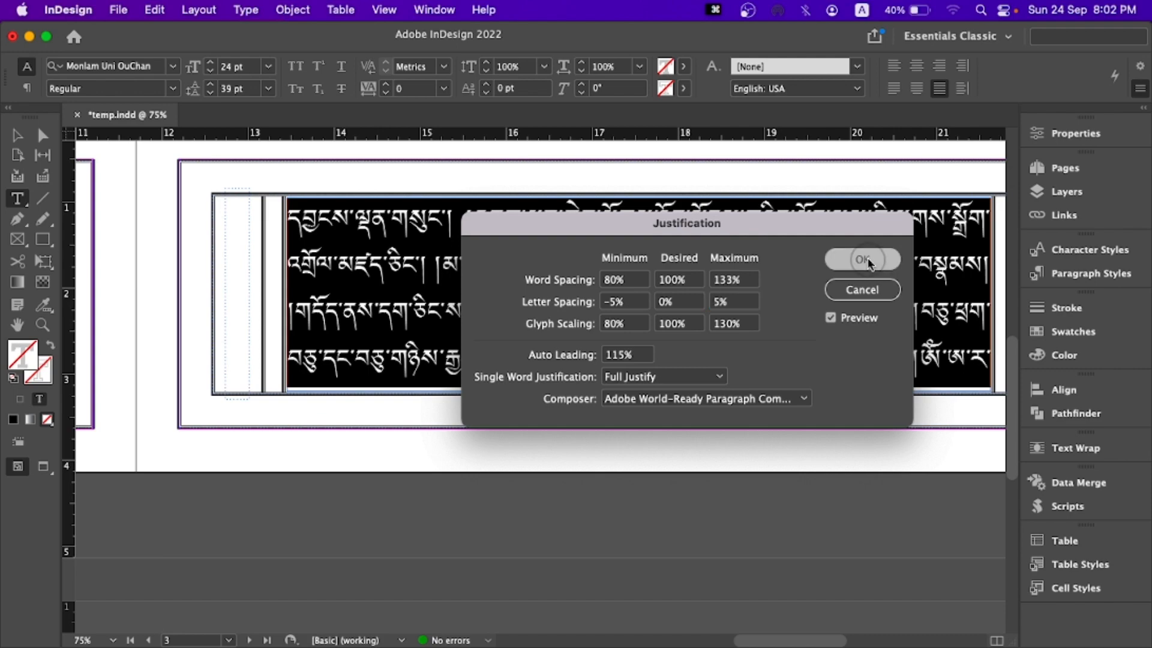
- Insert a space between the paired shad marks in the middle of both text lines on page 4
click(16, 136)
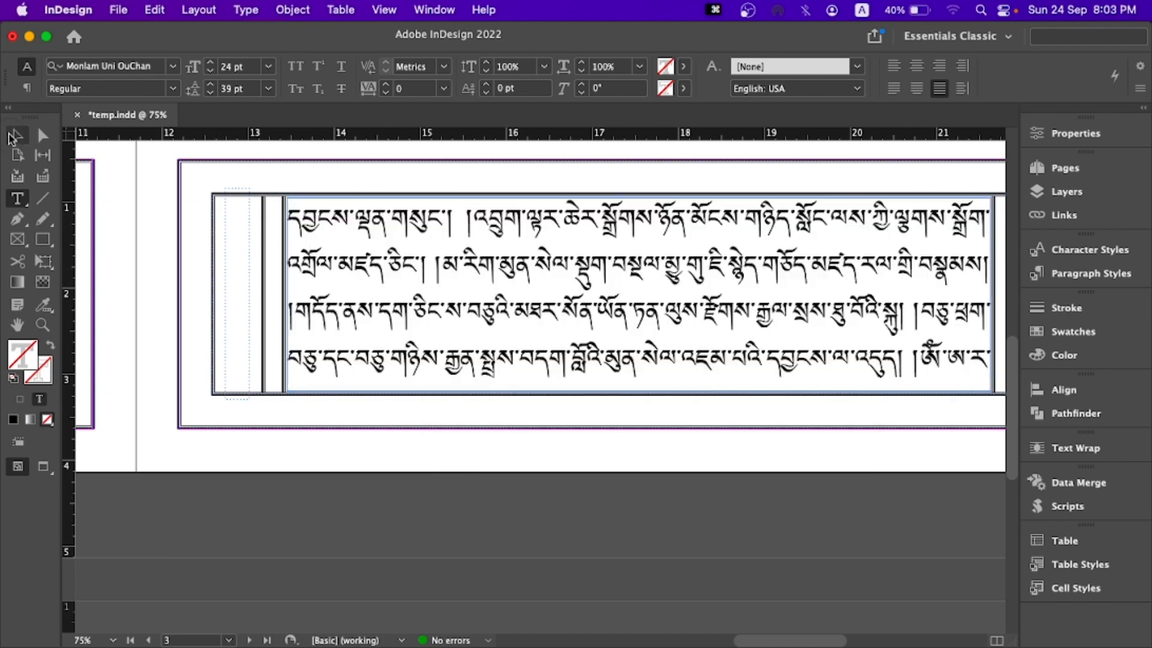
mouse_move(111, 297)
mouse_down()
mouse_move(435, 263)
mouse_move(662, 173)
mouse_up()
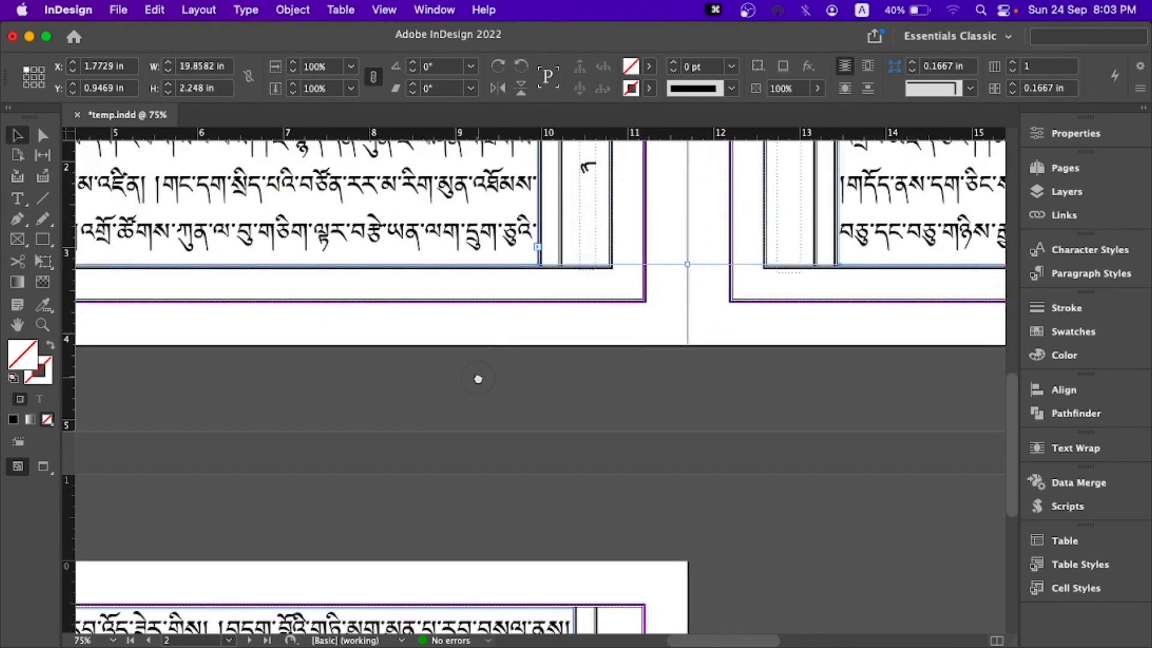
drag(479, 378, 661, 270)
drag(599, 312, 857, 232)
drag(661, 282, 476, 255)
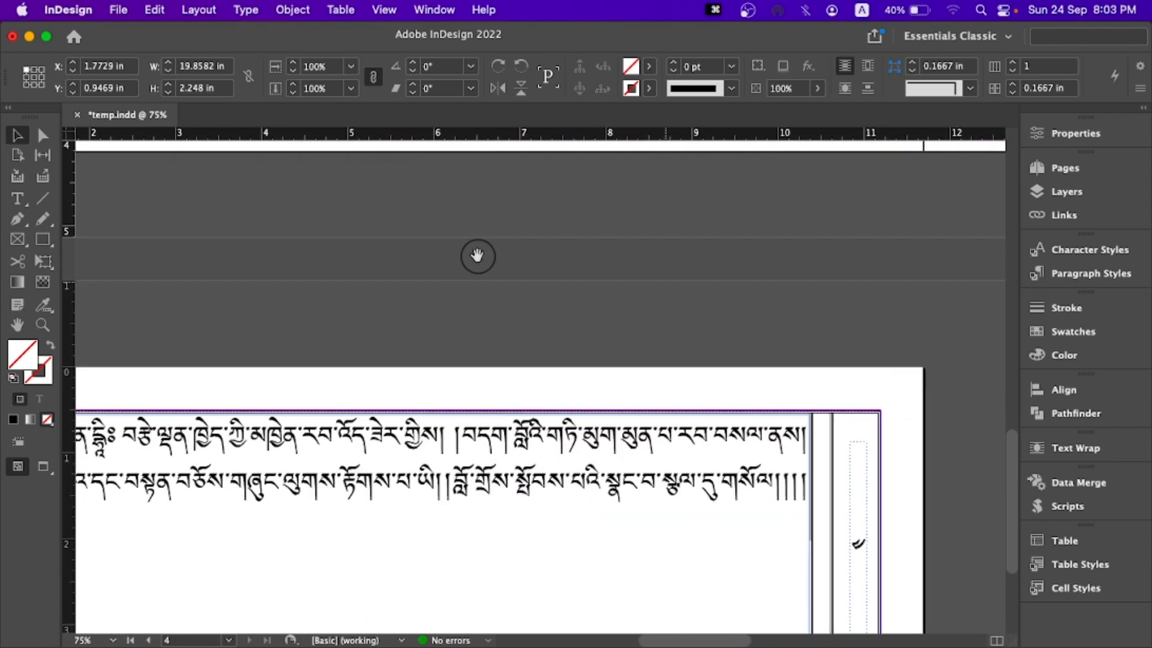
double_click(449, 436)
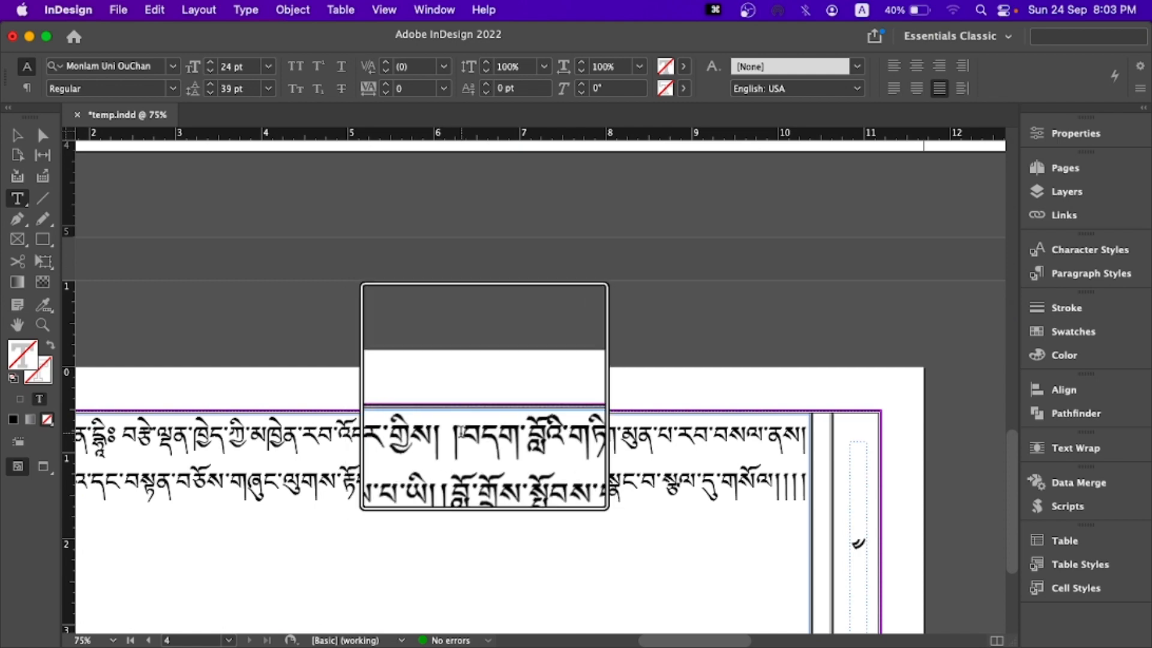
click(443, 487)
text(།)
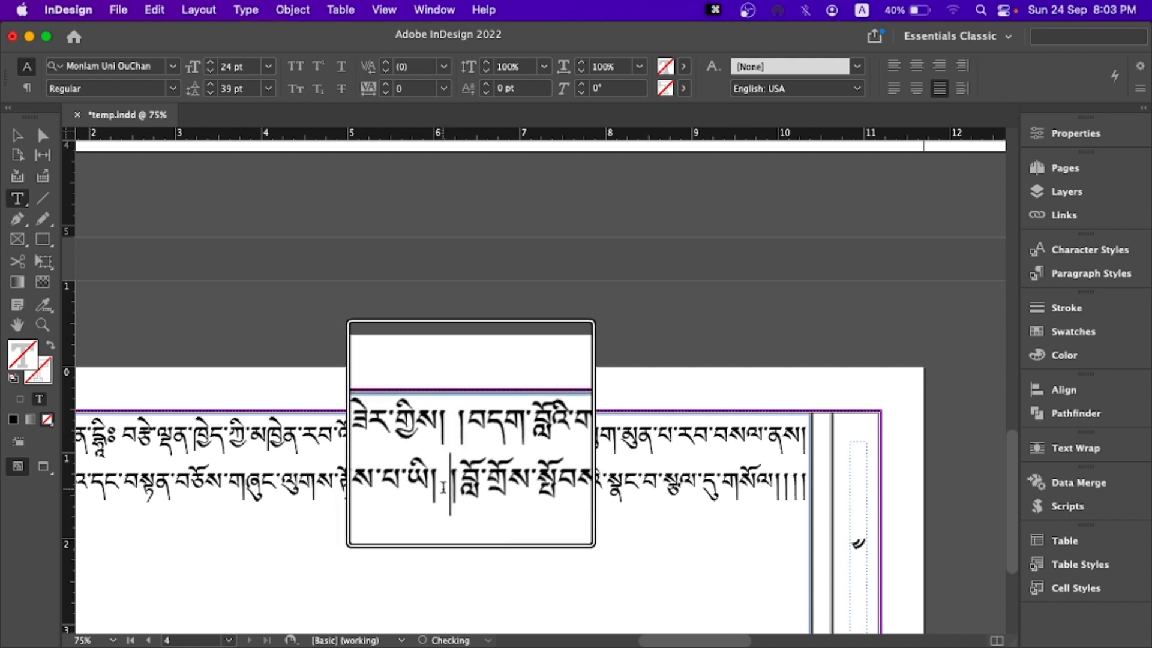
key(BackSpace)
key(BackSpace)
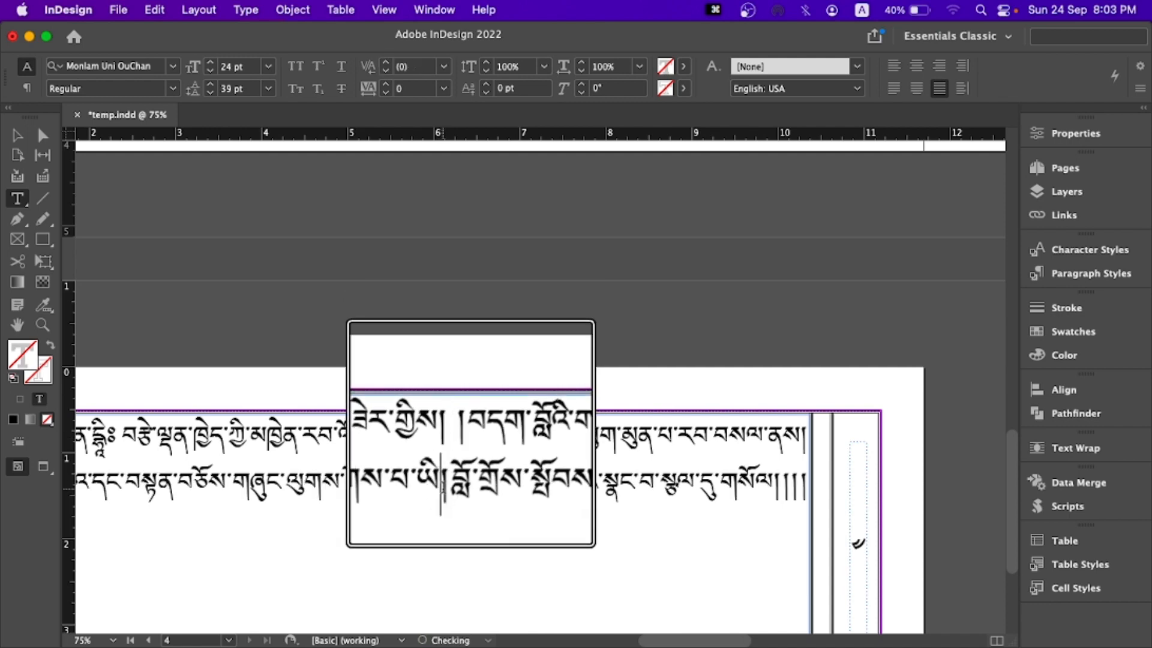
key(super+z)
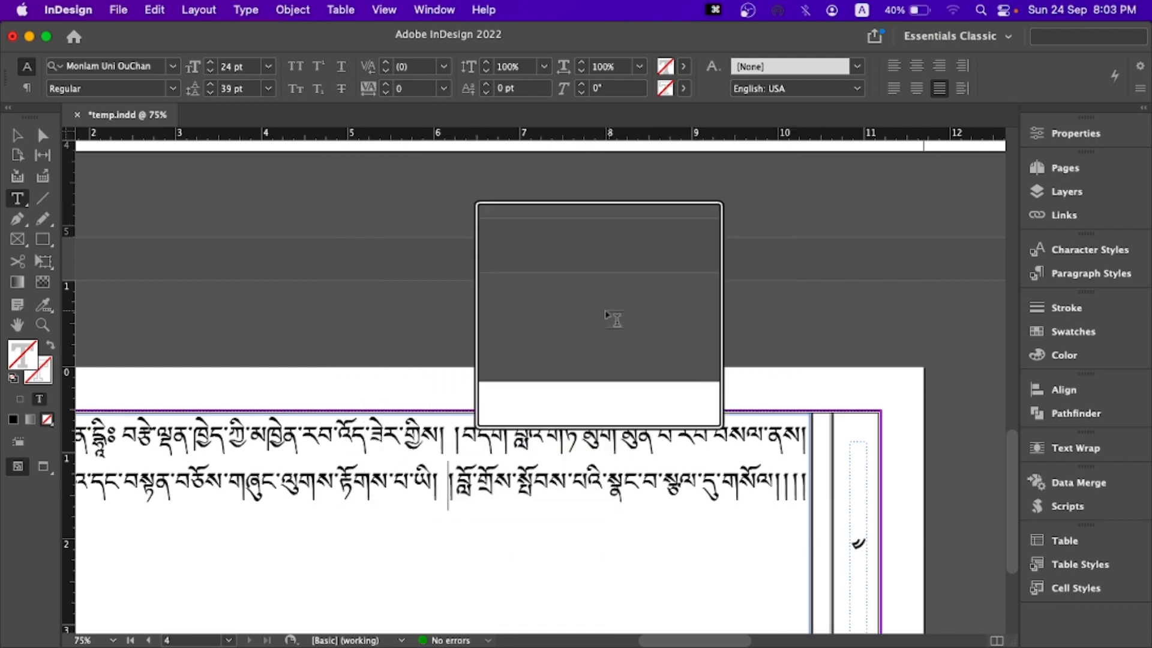
- Return to page 2 and select all the threaded body text
scroll(780, 384, up, 15)
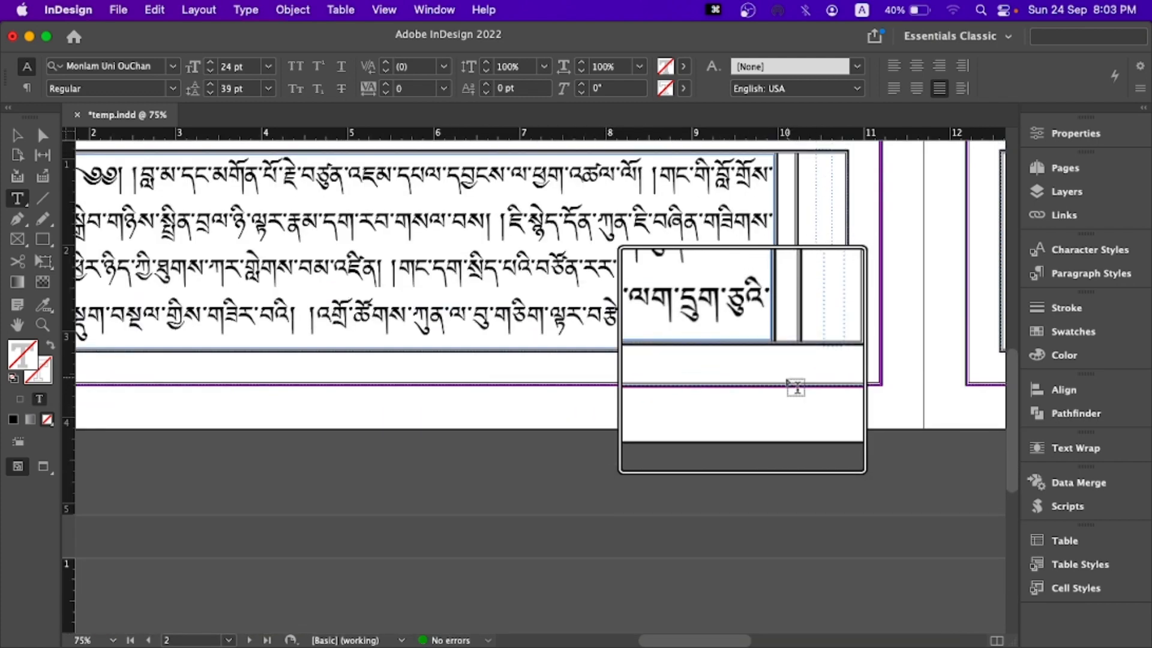
scroll(793, 386, up, 1)
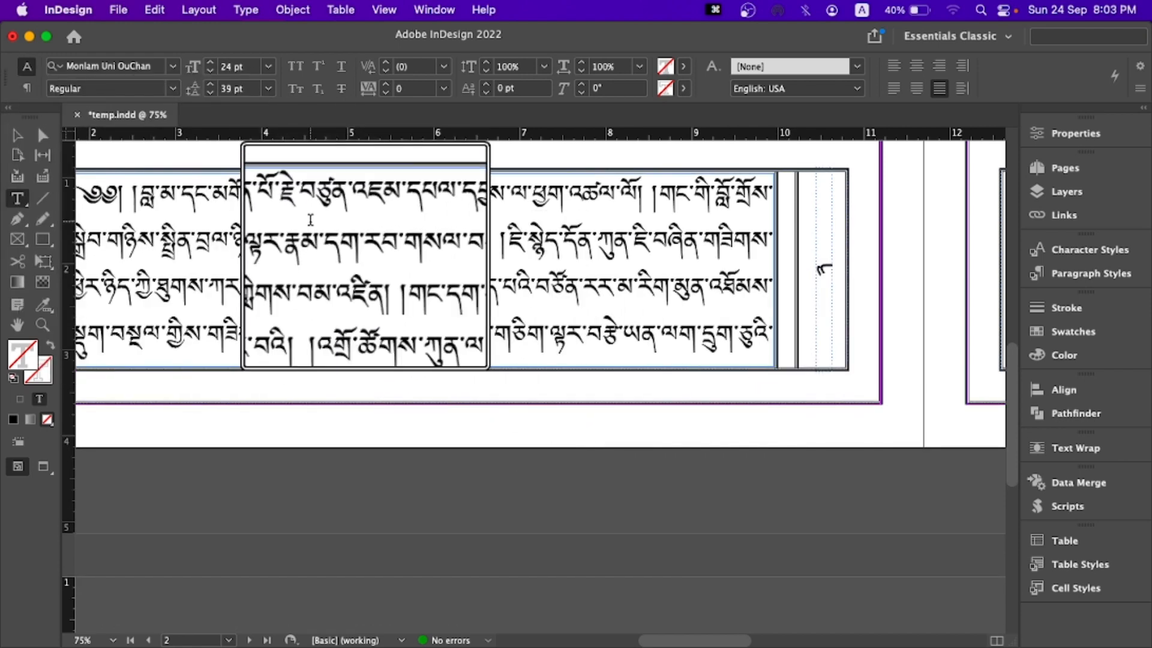
scroll(311, 220, down, 2)
click(18, 135)
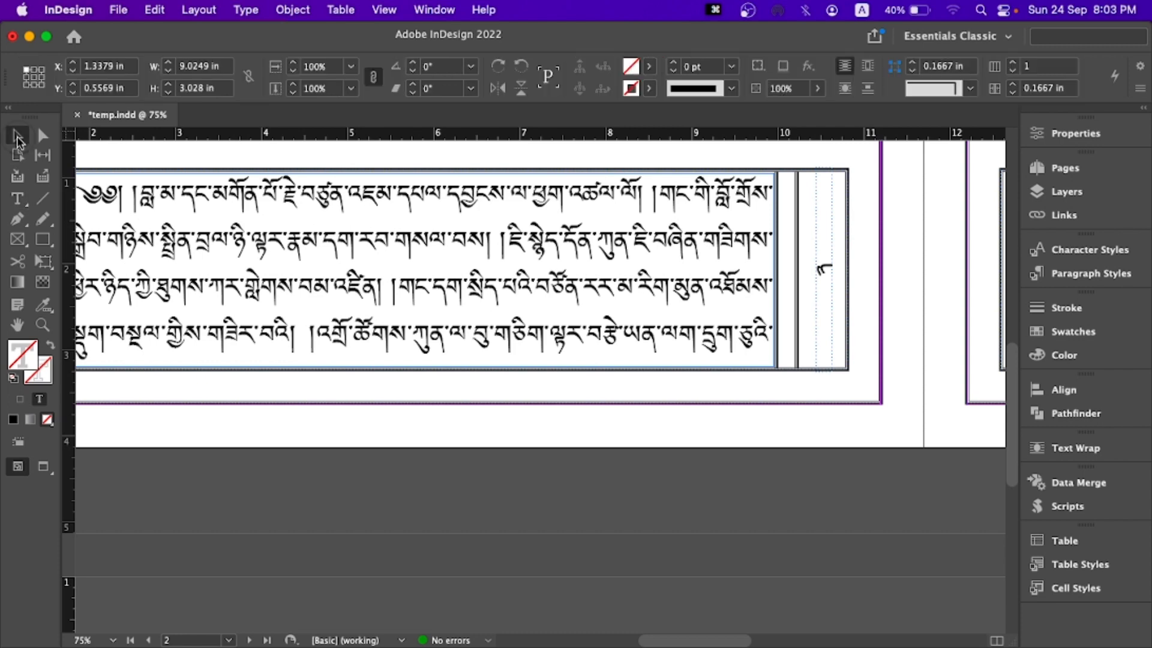
drag(323, 222, 584, 224)
drag(475, 213, 413, 241)
drag(516, 225, 448, 256)
double_click(430, 273)
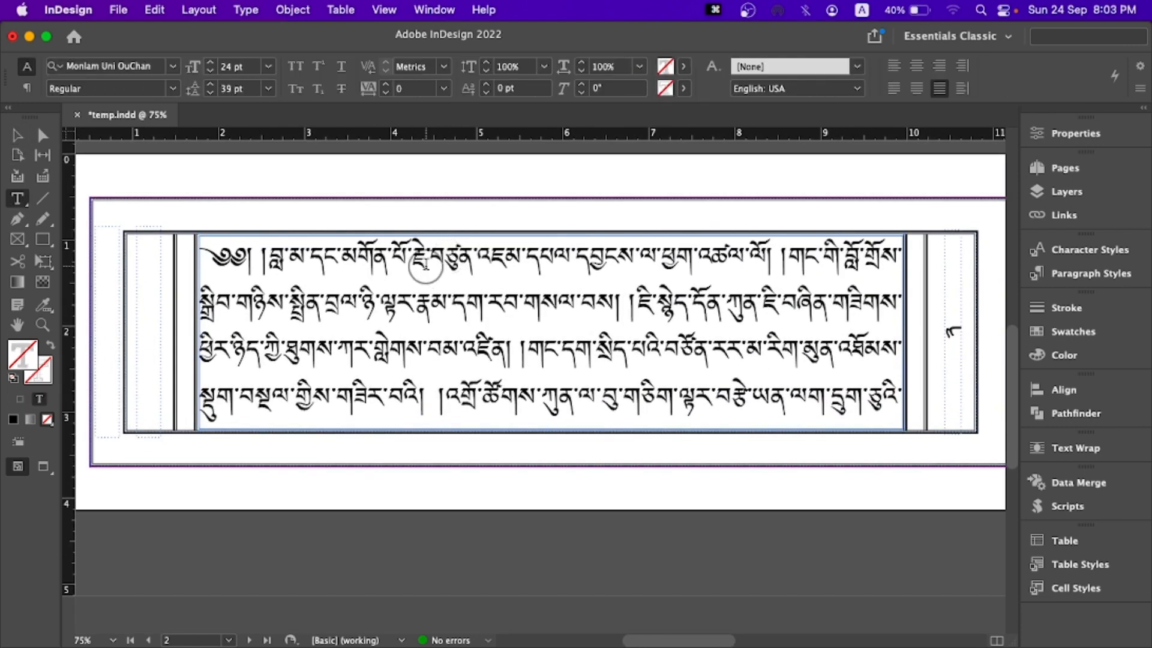
double_click(427, 271)
key(super+a)
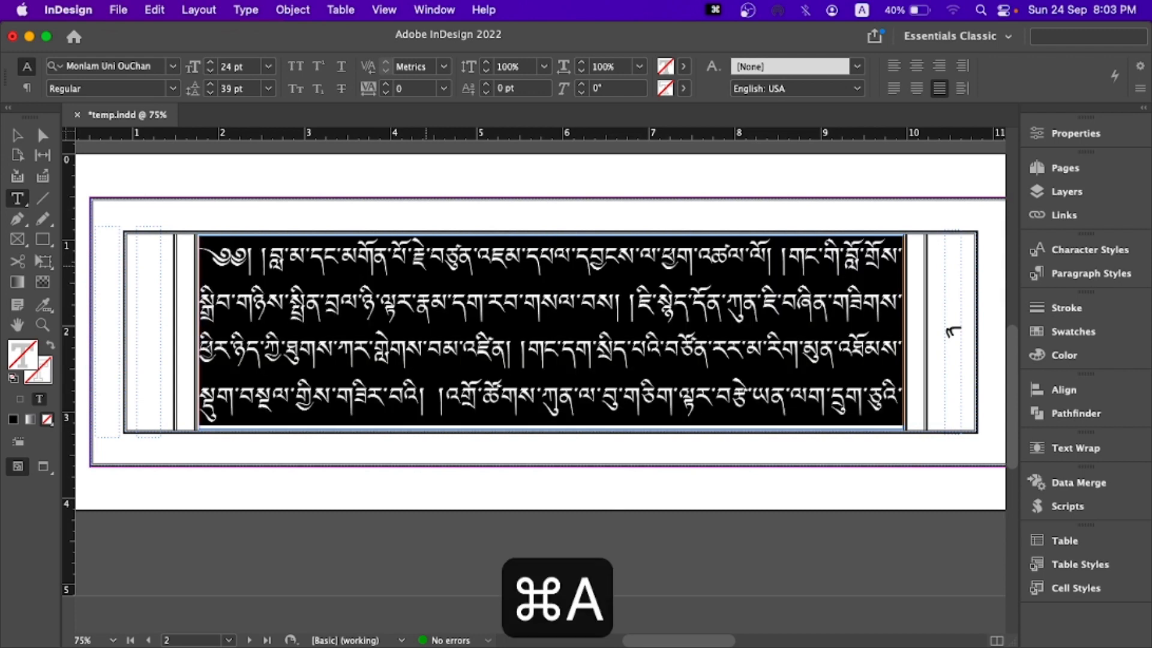
- Open Find/Change for the selected body text
click(119, 12)
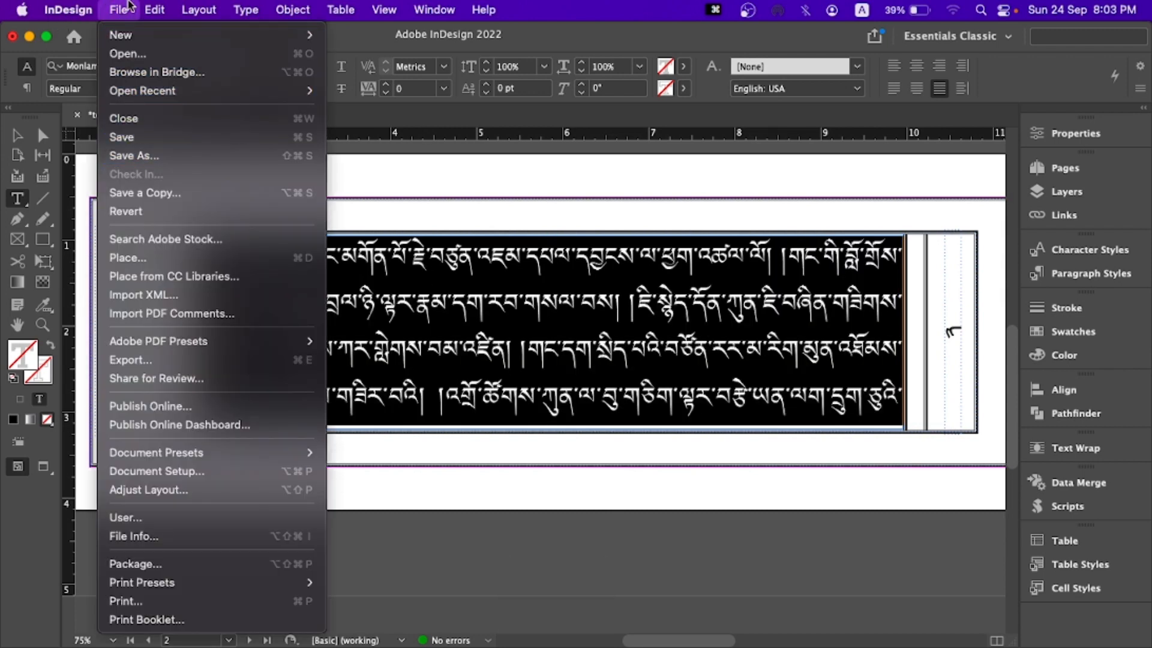
mouse_move(173, 8)
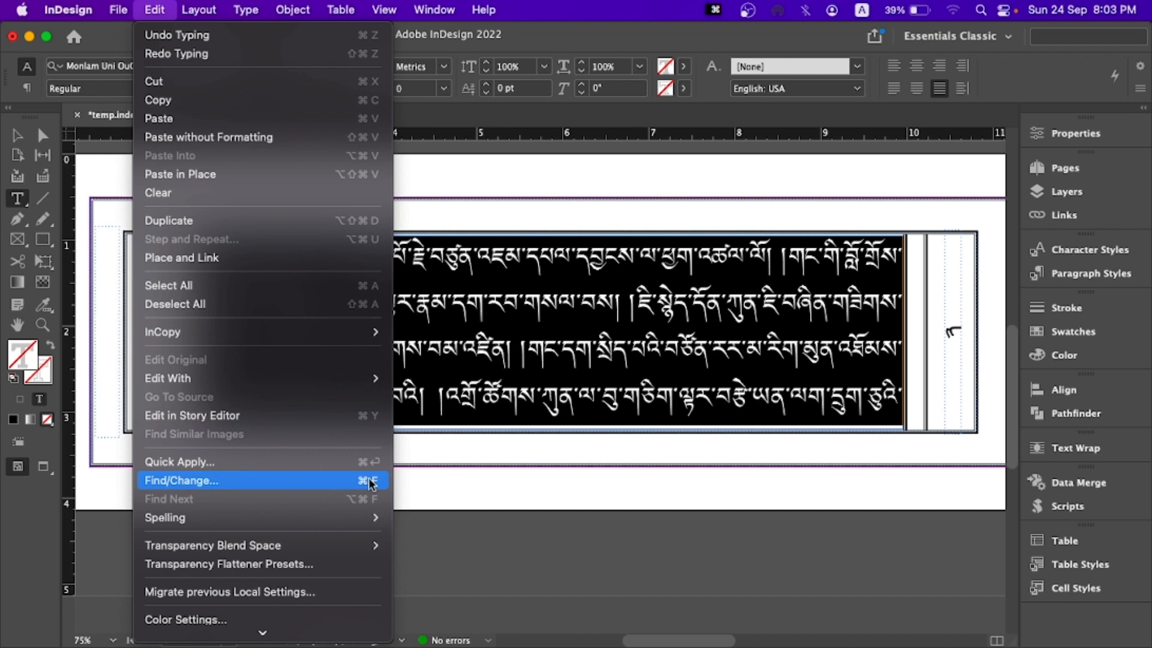
click(632, 287)
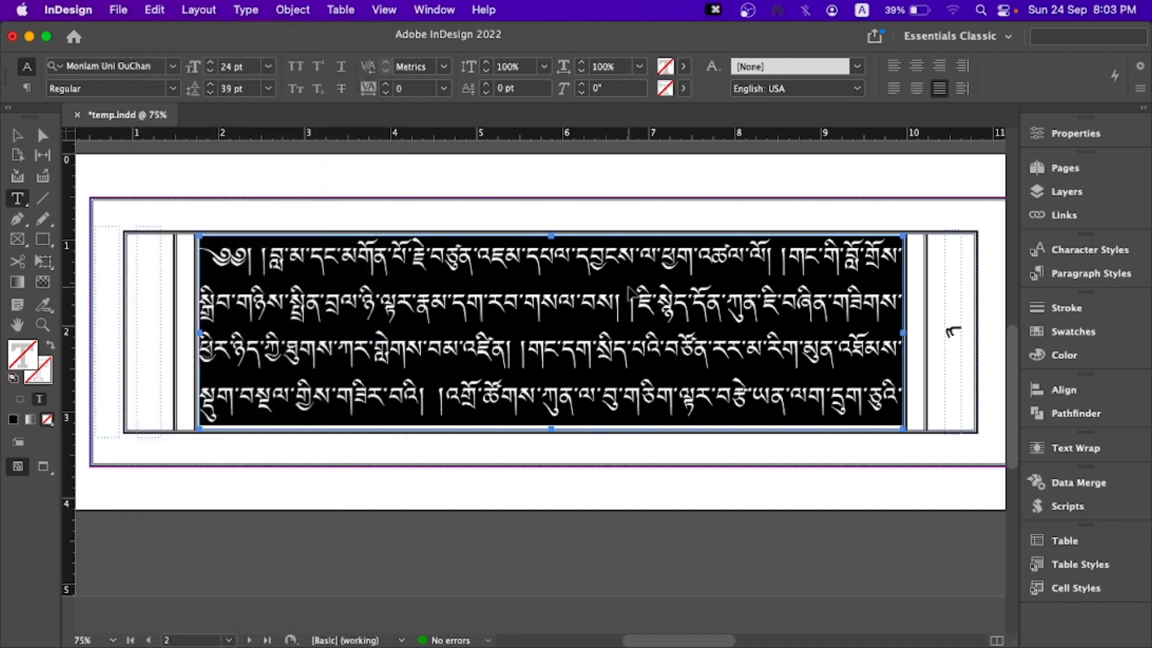
key(super+f)
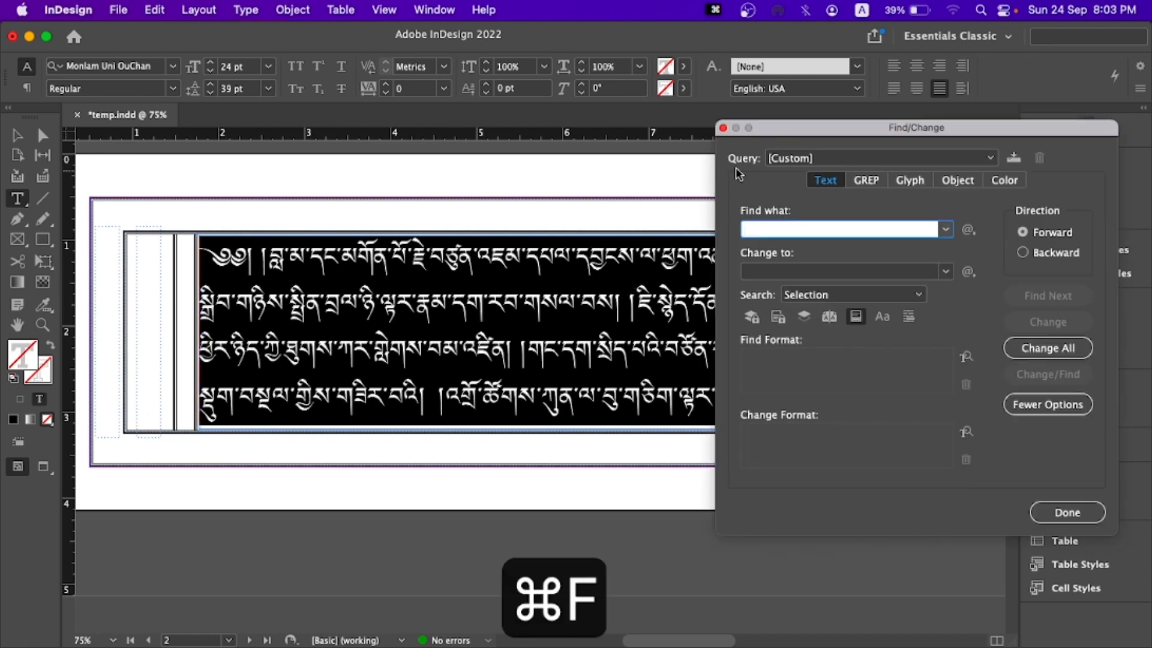
drag(783, 128, 273, 95)
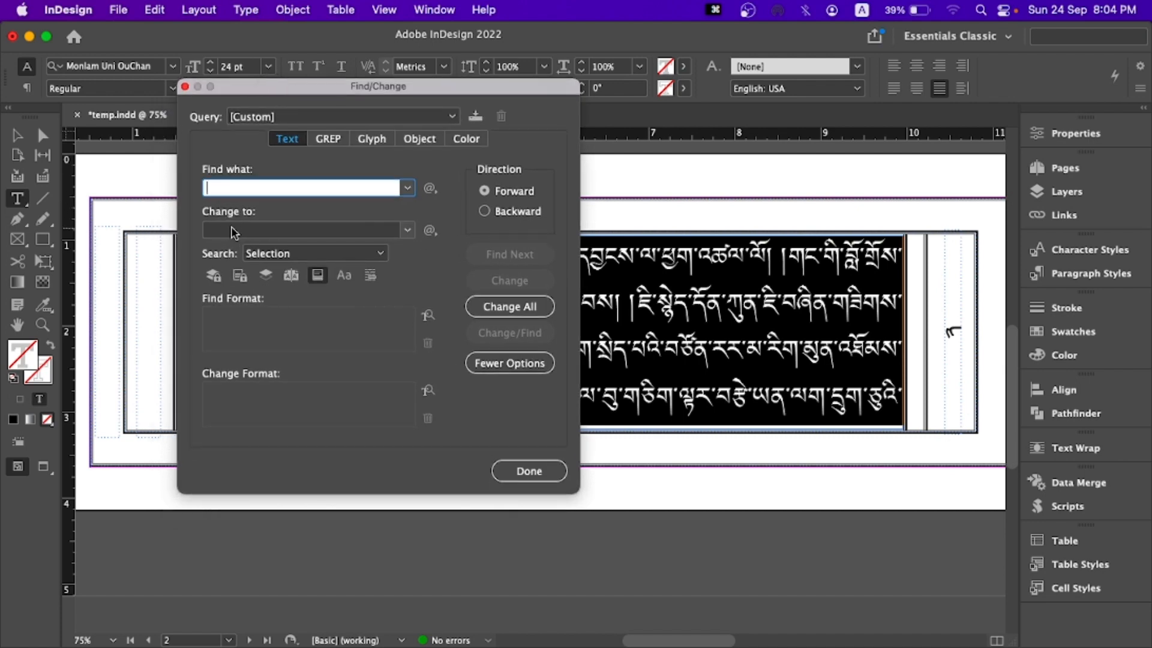
- Set the Find/Change replacement format to No Break in the basic character formats
click(268, 391)
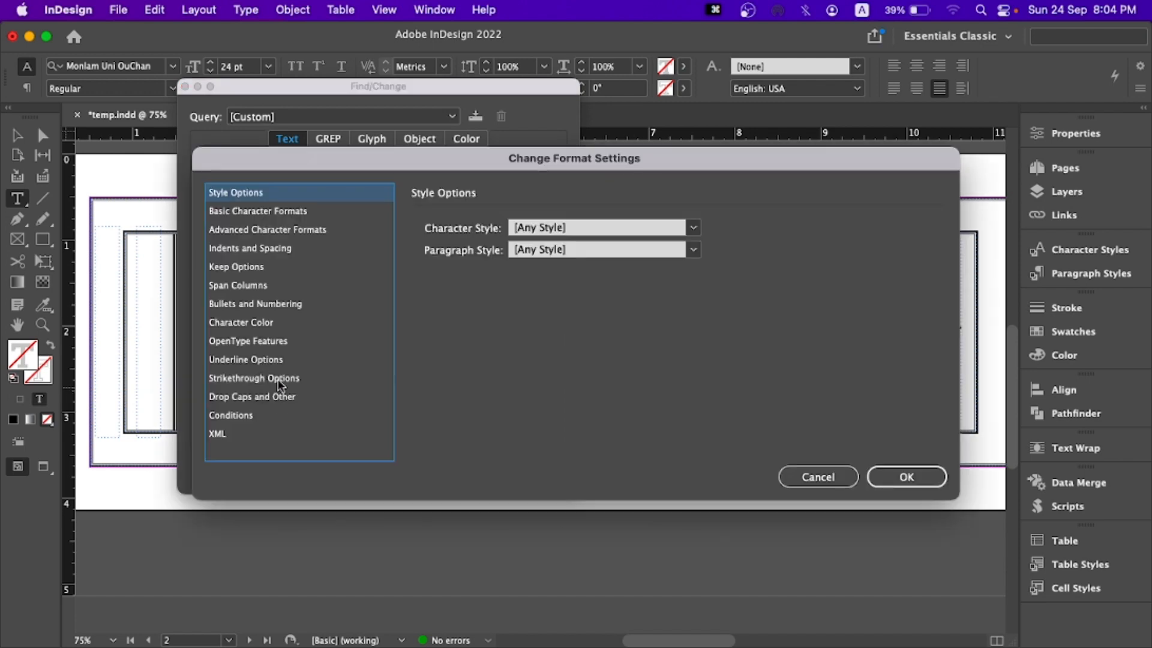
click(818, 485)
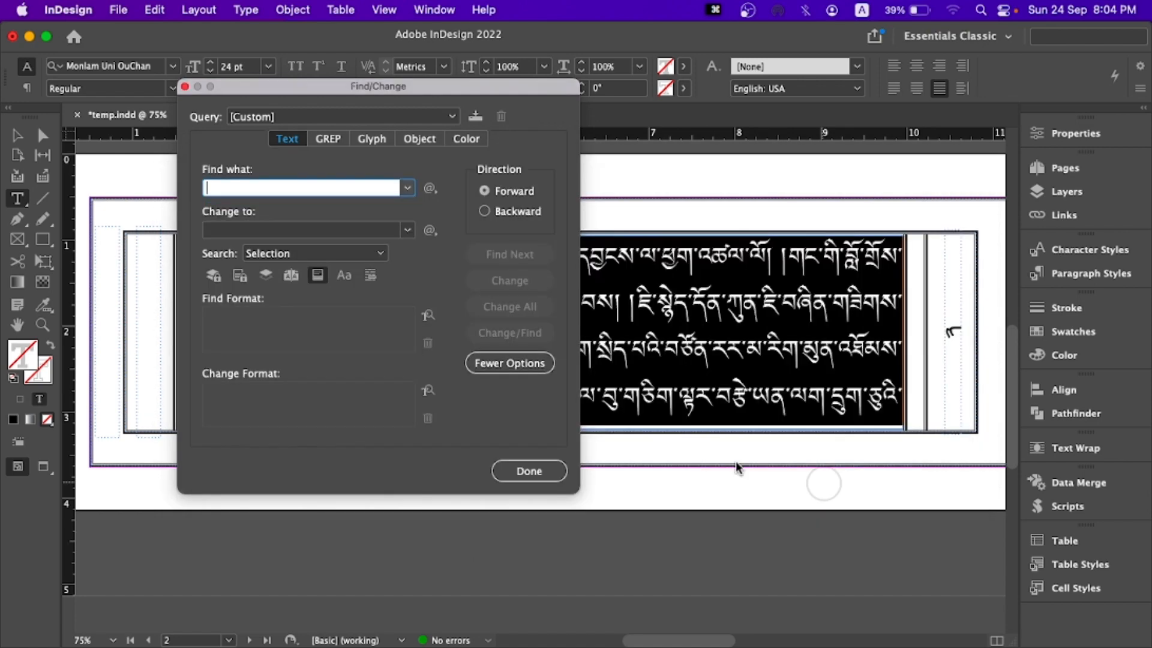
click(263, 402)
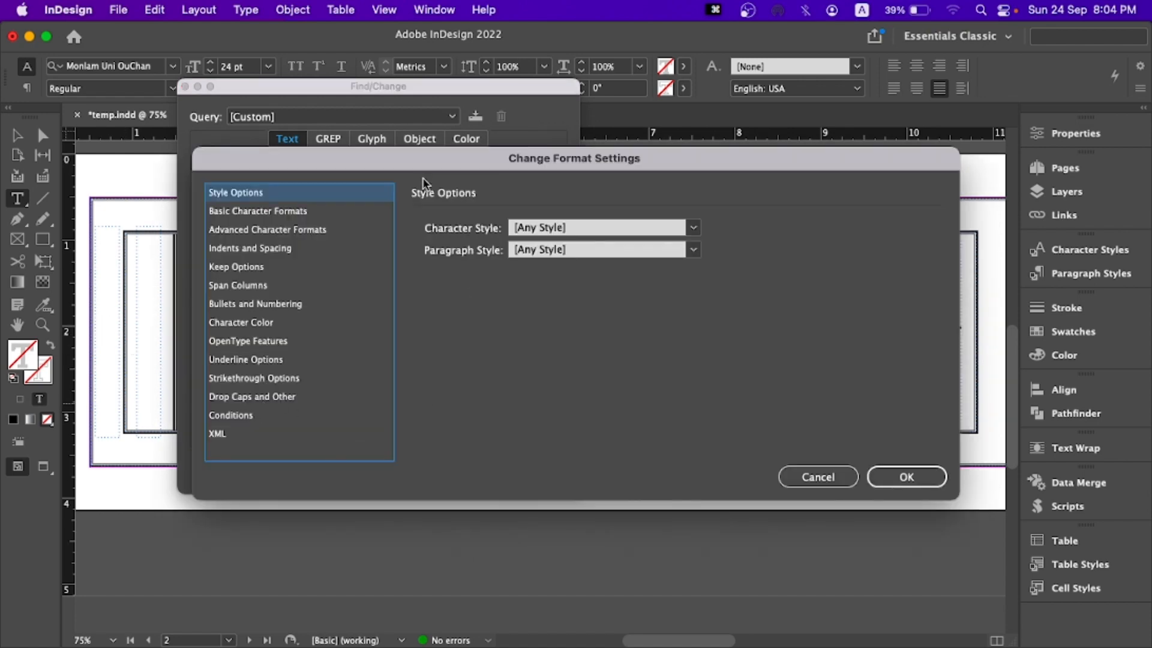
click(227, 212)
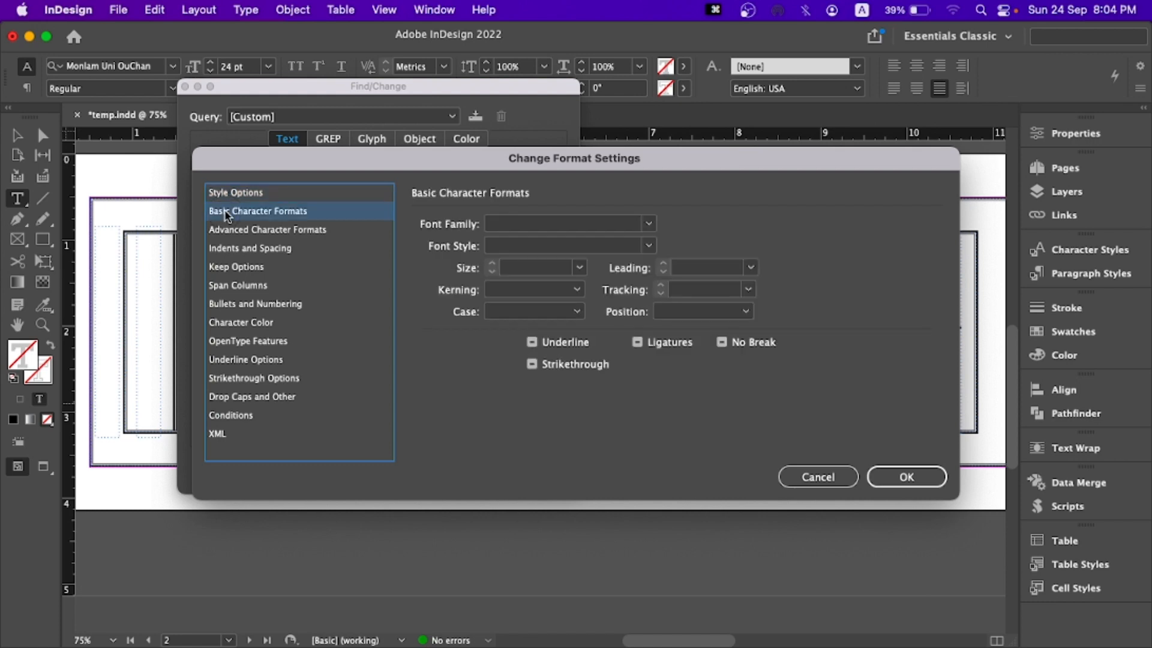
click(722, 343)
click(912, 476)
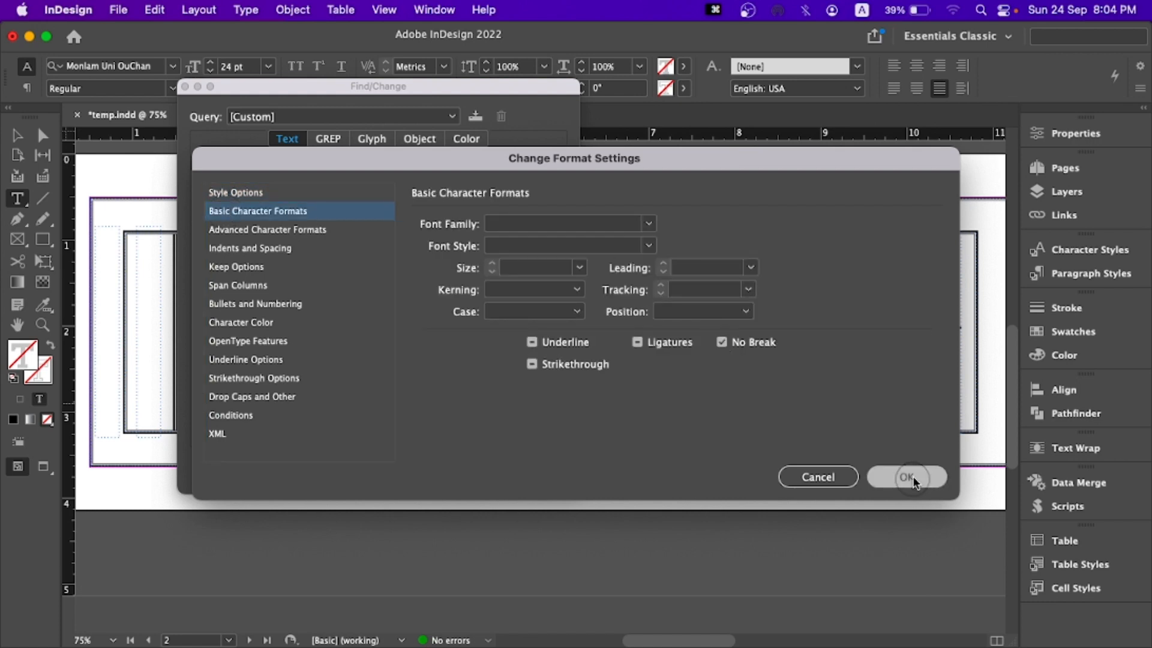
- Switch to Tibetan text input and enter the shad pair "། །" as the text to find
drag(254, 89, 259, 150)
click(282, 247)
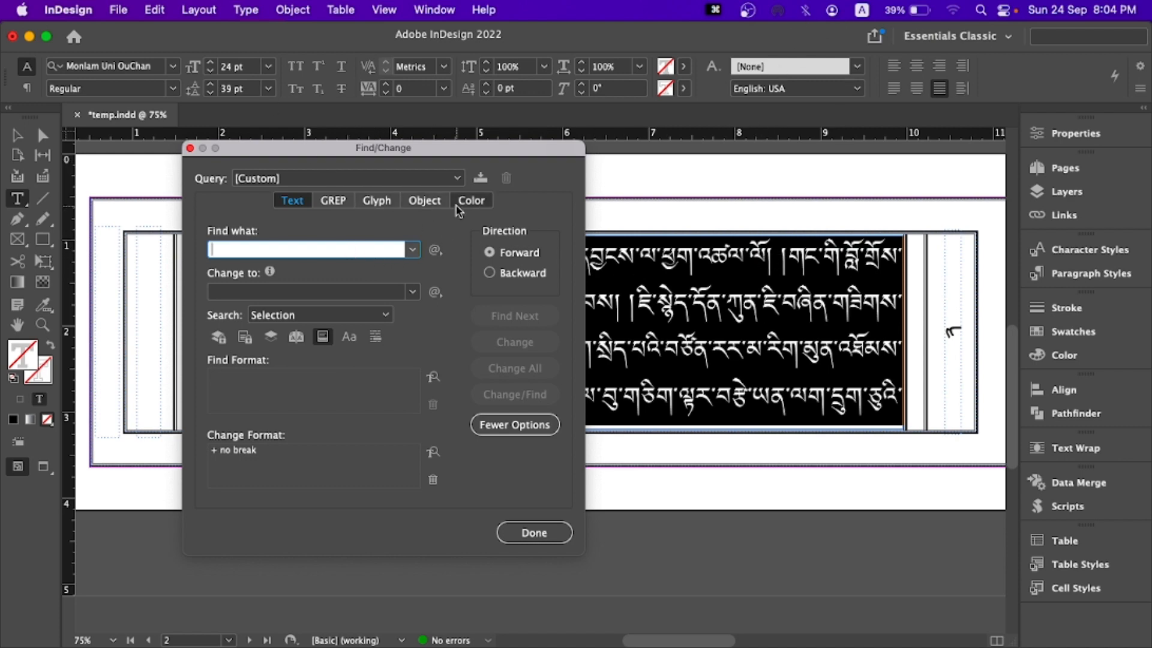
key(ctrl+space)
text(།)
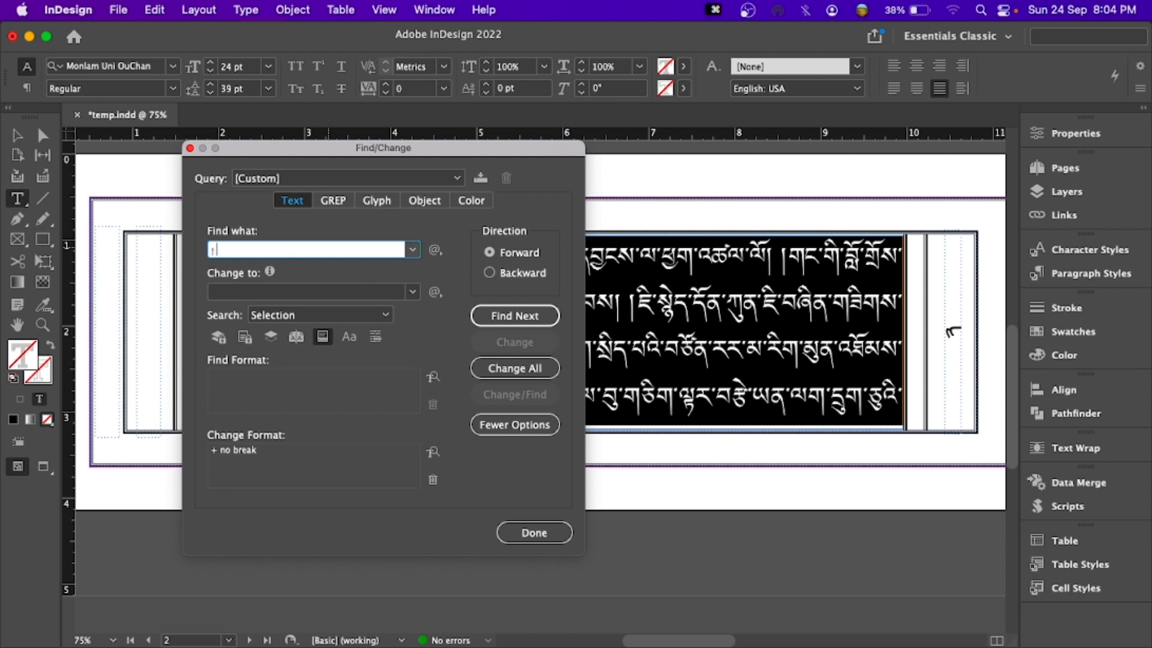
- Apply No Break to every shad pair in the selection, leaving the replacement text empty, and move the dialog clear of the text
click(412, 292)
click(412, 292)
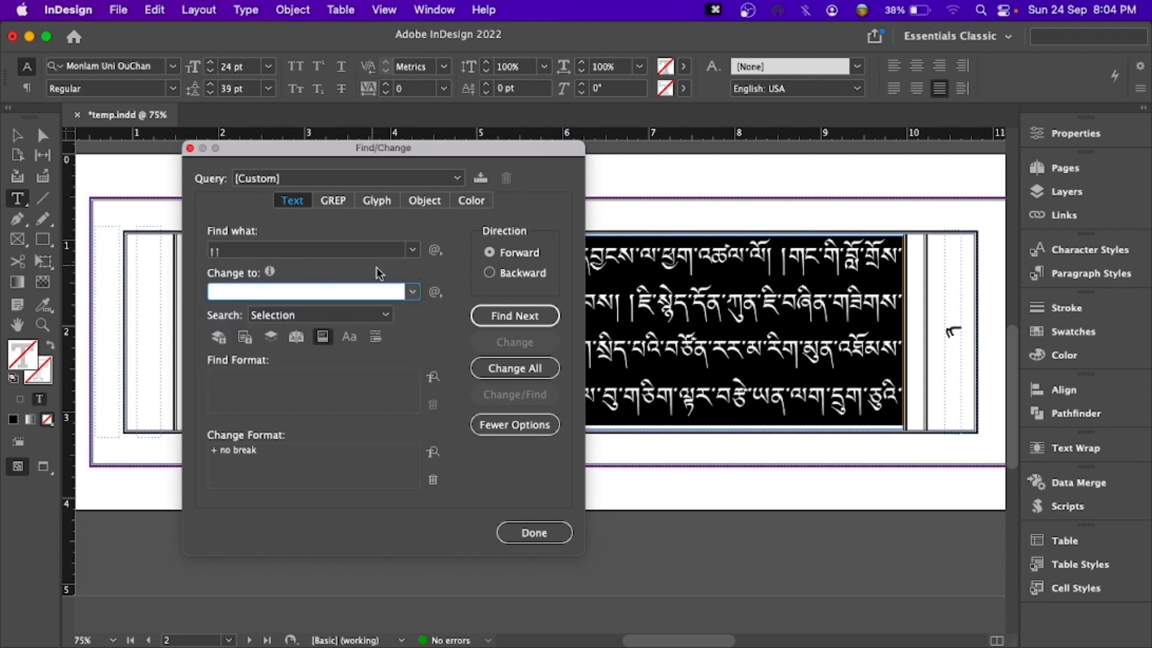
click(520, 375)
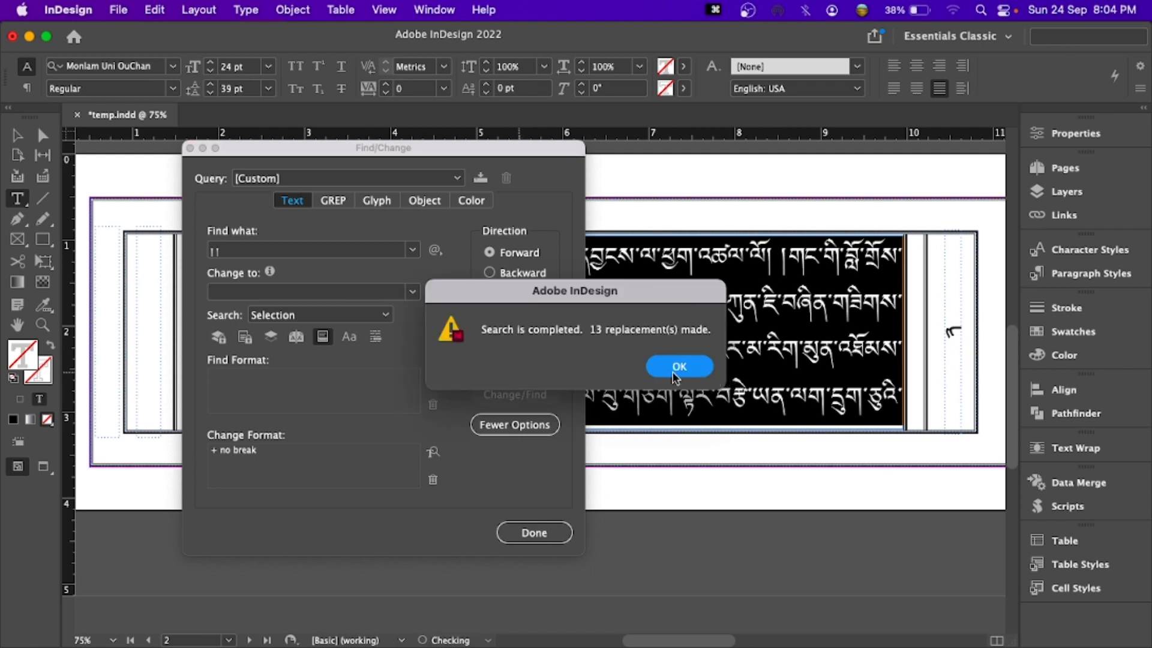
click(677, 366)
drag(444, 148, 670, 147)
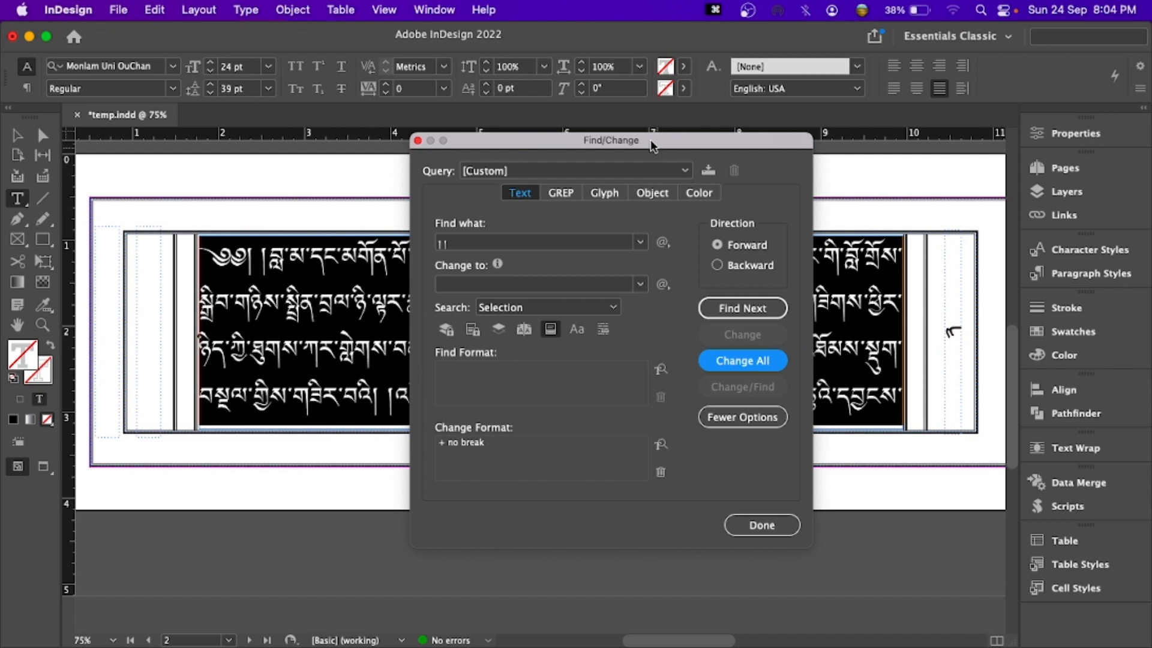
drag(653, 144, 754, 108)
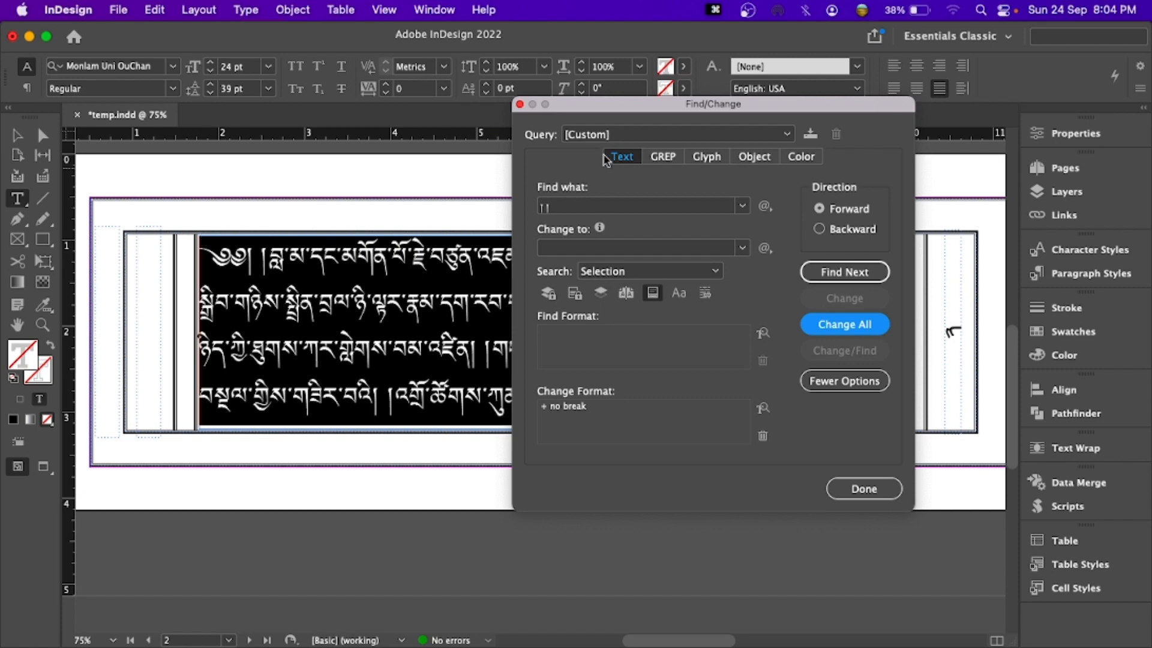
drag(621, 108, 530, 111)
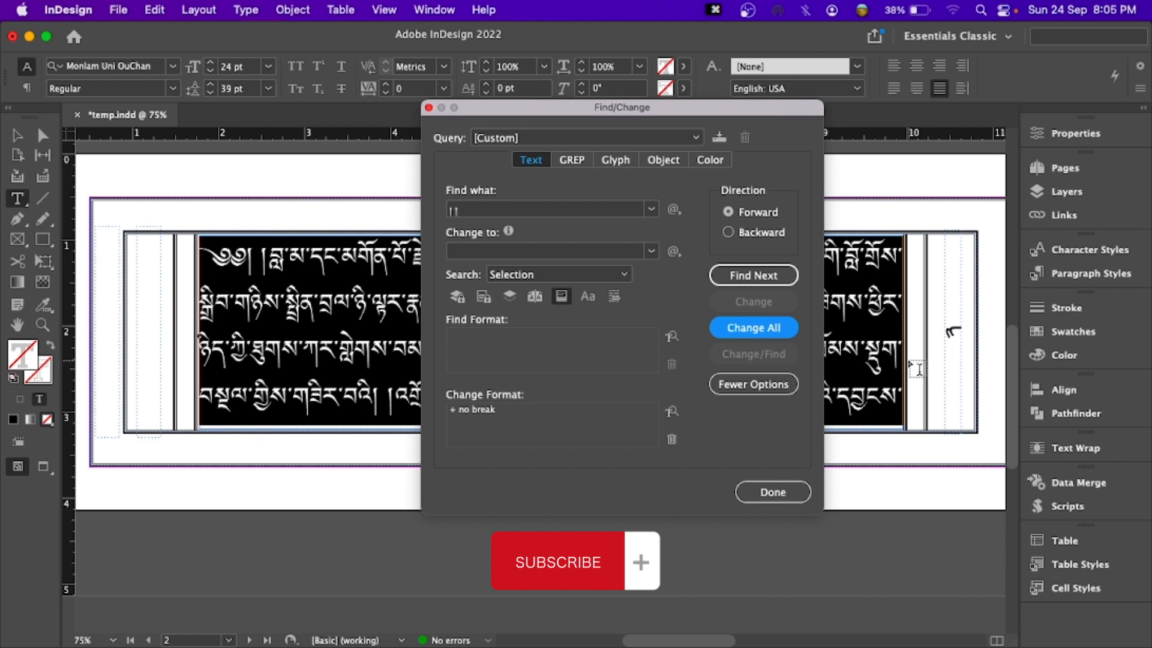
- Try to apply No Break to ག followed by a shad pair, and to ག followed by a single shad
click(480, 210)
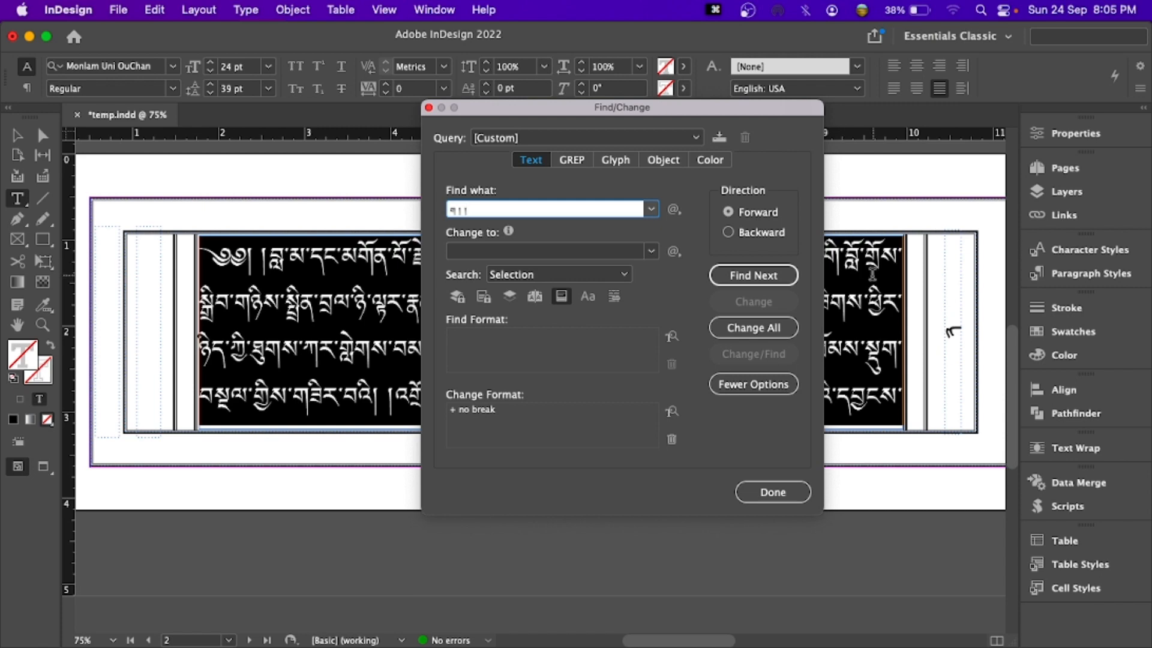
click(749, 328)
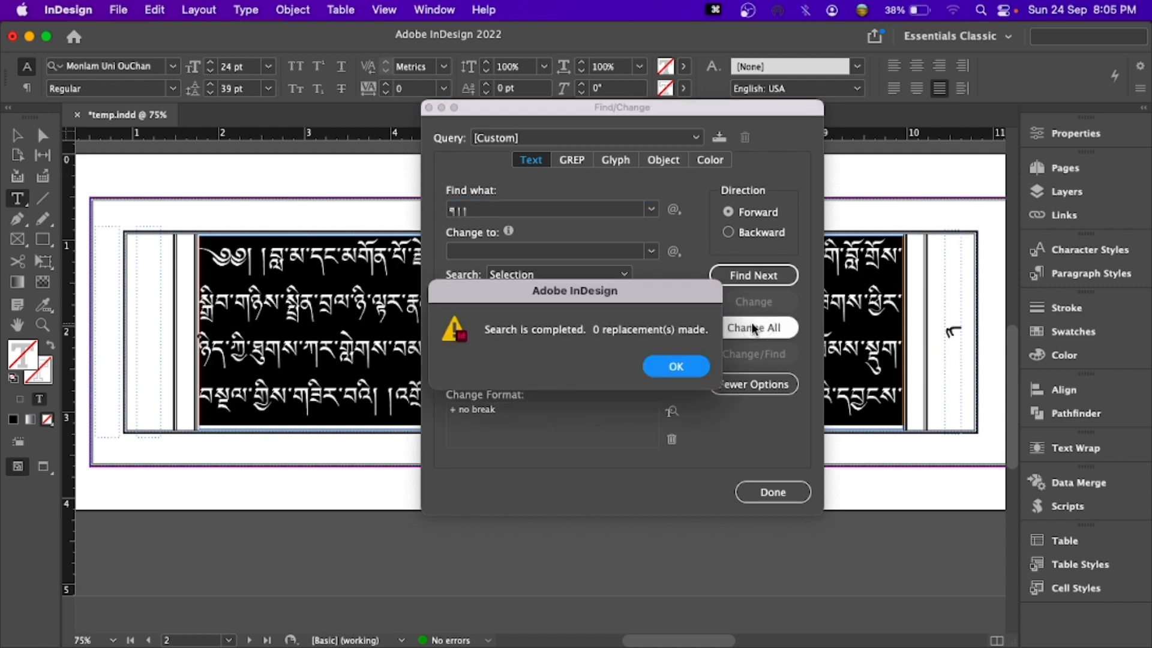
click(673, 364)
click(493, 211)
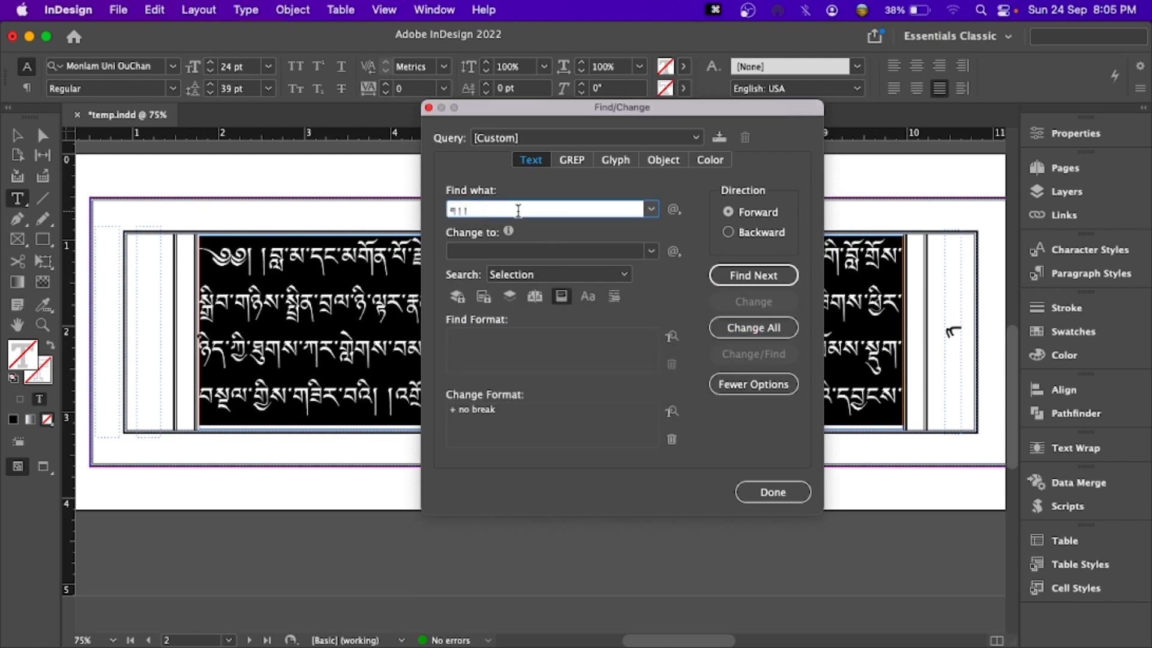
click(714, 330)
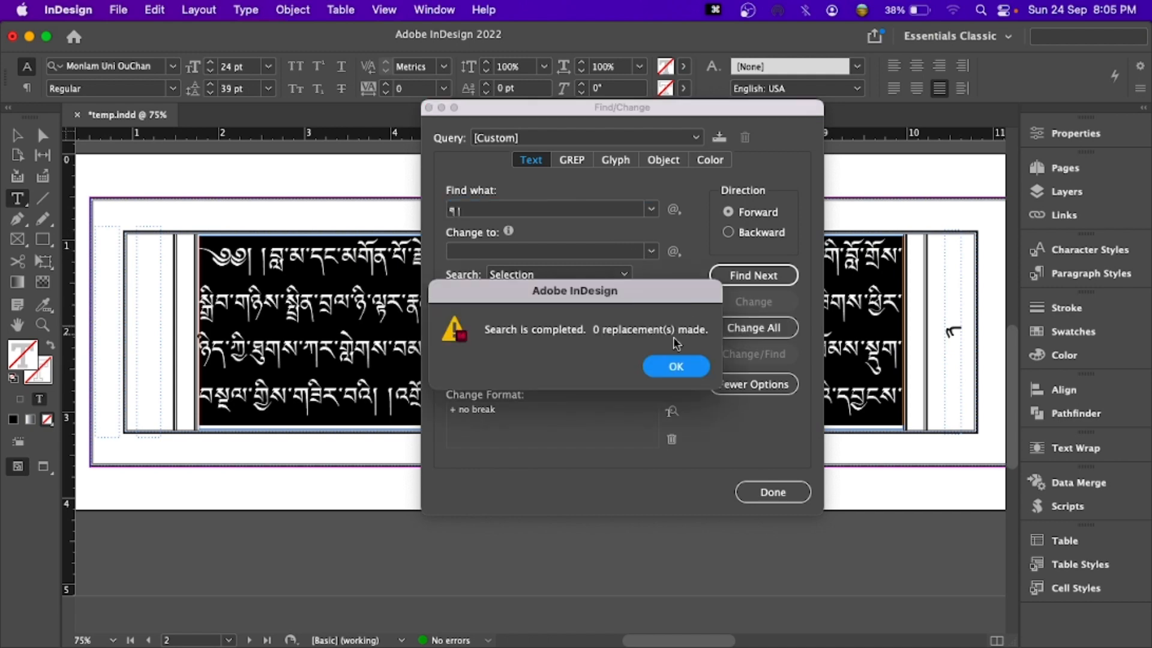
click(667, 369)
- Apply No Break to every ང followed by shads in the selected text and close Find/Change
drag(483, 209, 358, 190)
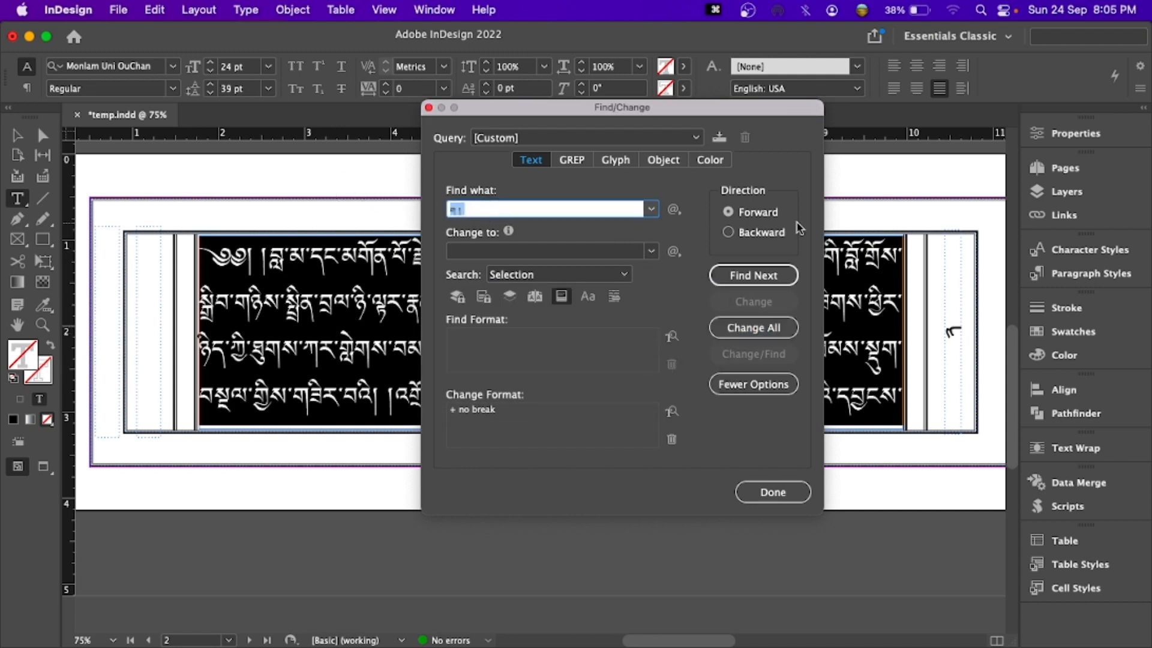
text(ང)
click(765, 328)
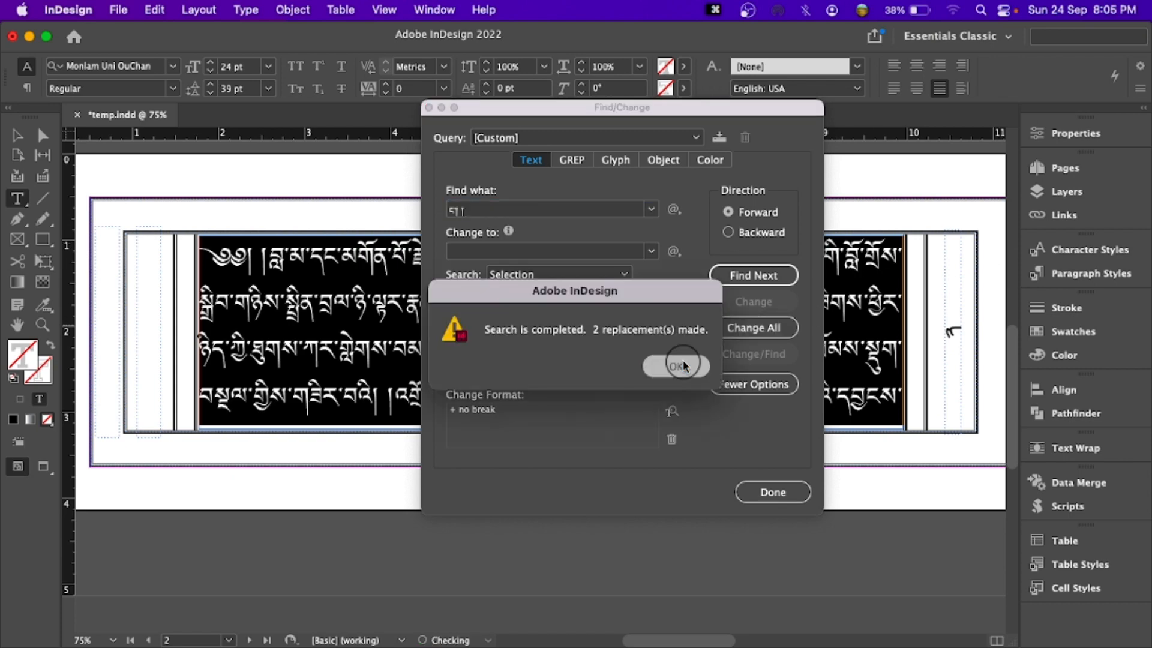
click(683, 366)
click(771, 491)
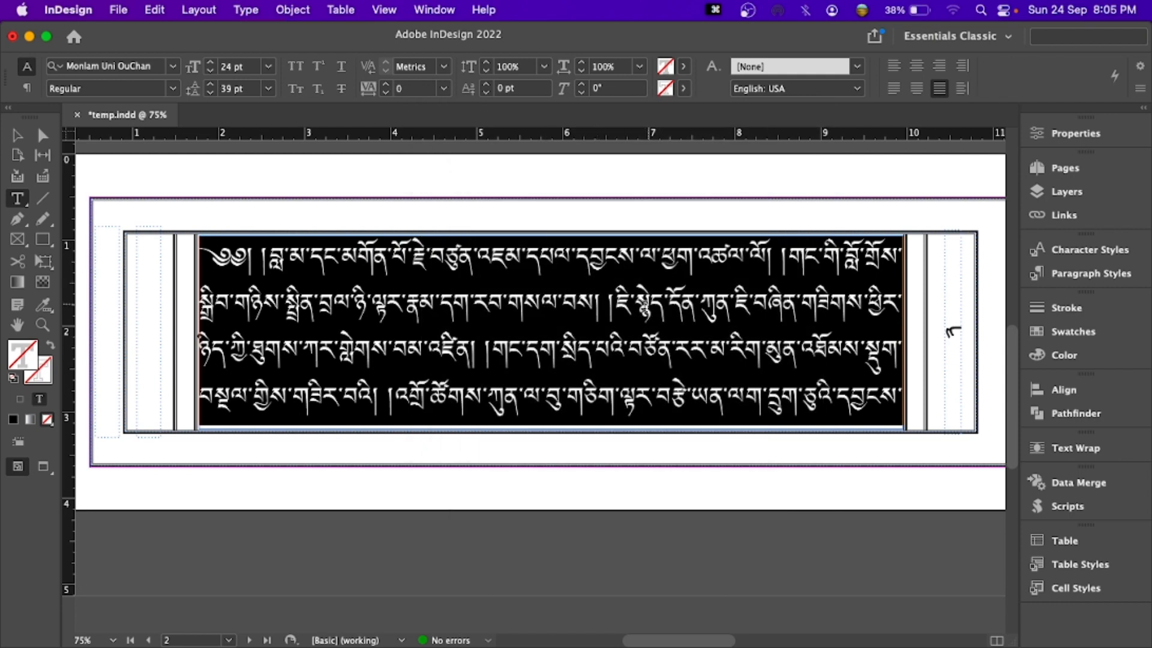
- Delete the two extra shads at the end of the body text on page 4
scroll(638, 308, down, 15)
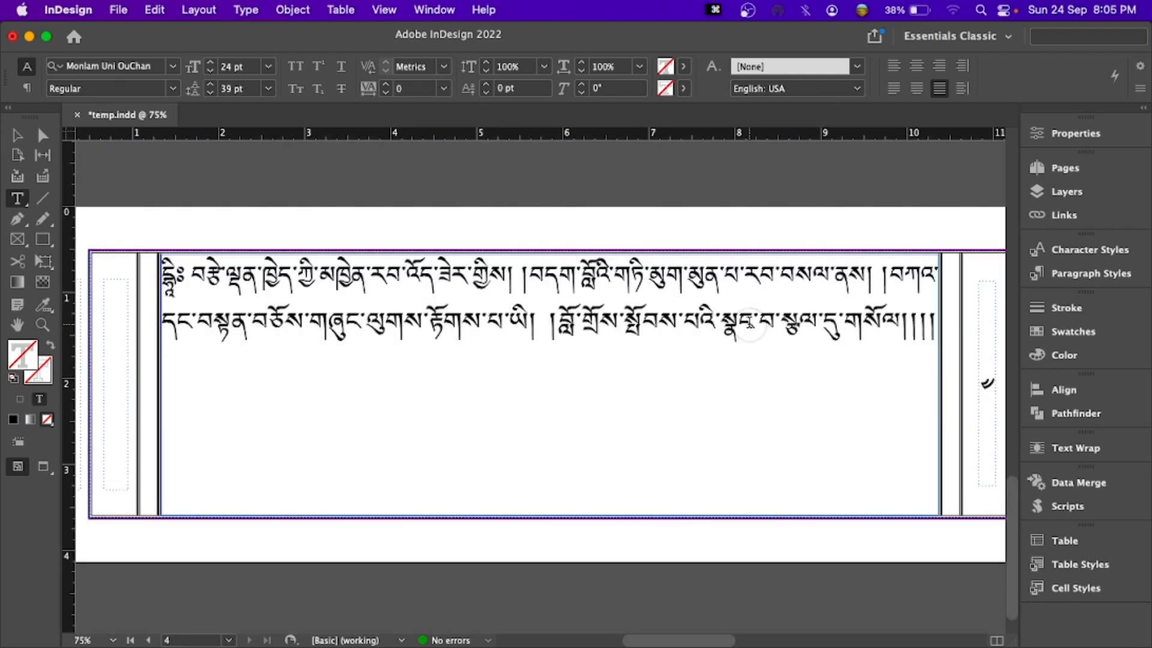
click(749, 325)
click(923, 324)
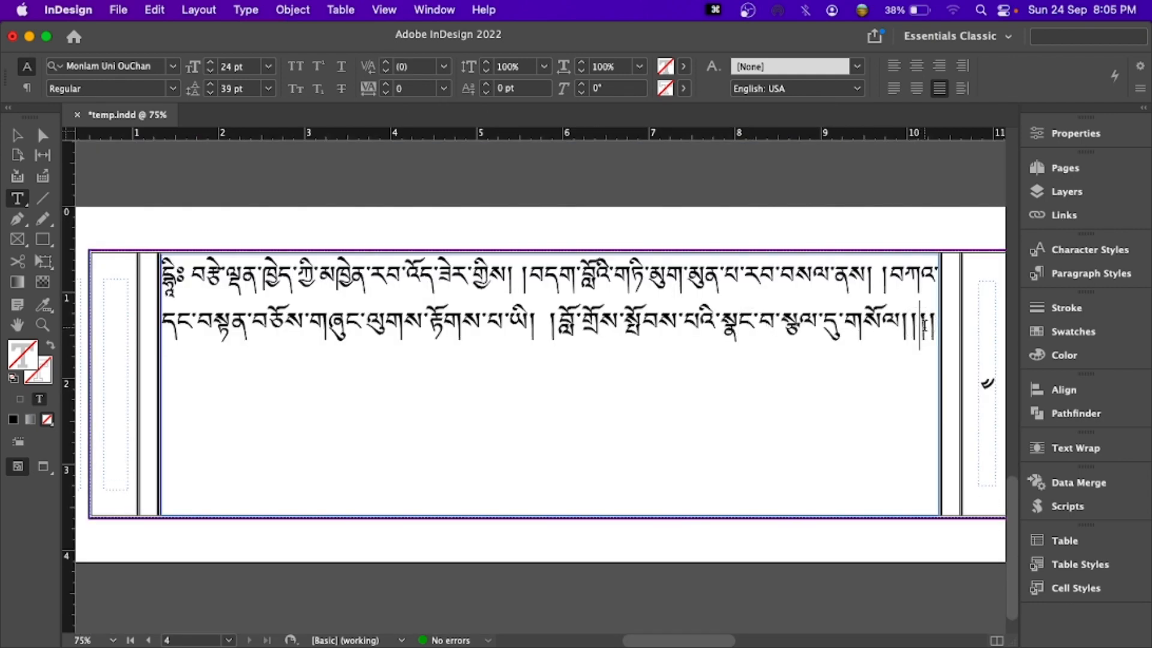
key(Right)
key(Right)
key(BackSpace)
key(BackSpace)
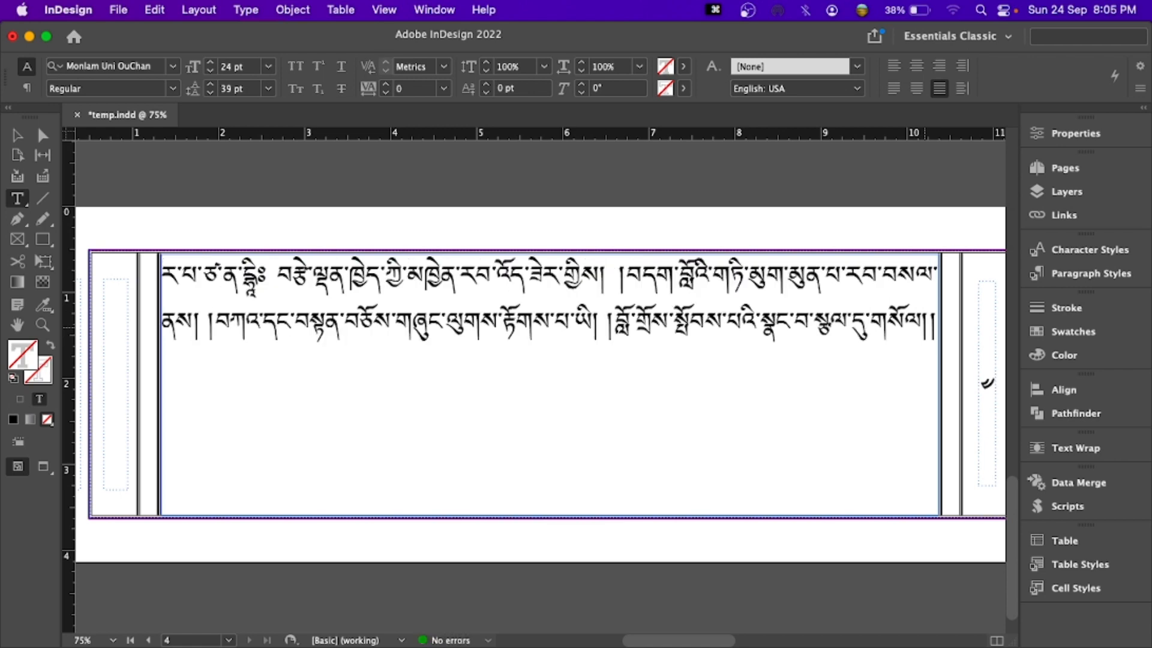
key(Escape)
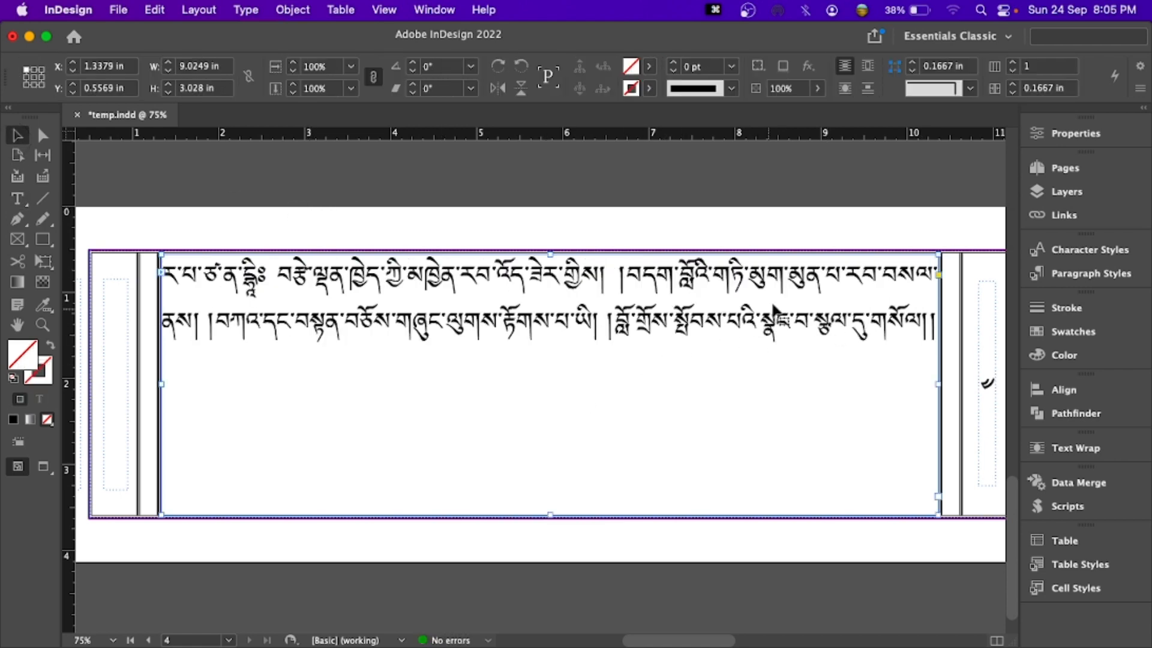
- Examine the line ends on pages 2, 3 and 4 for split shad pairs, including the closing shad of the text
scroll(773, 311, right, 10)
scroll(784, 288, up, 8)
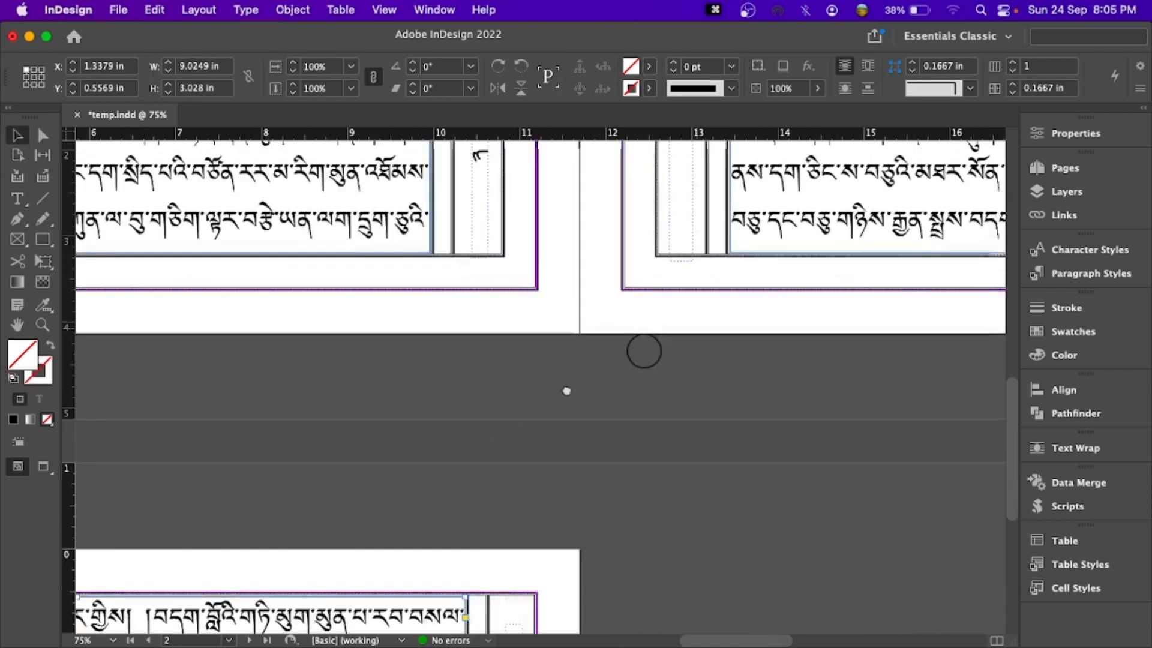
scroll(566, 390, down, 7)
scroll(566, 391, right, 10)
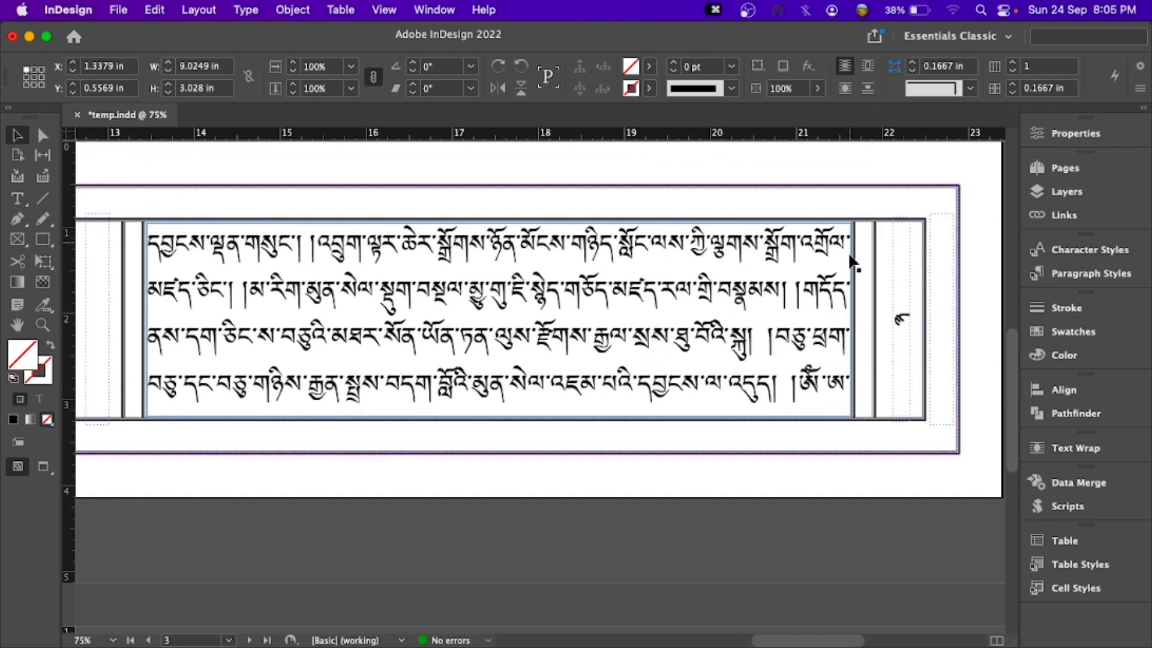
scroll(546, 330, left, 7)
scroll(545, 330, down, 1)
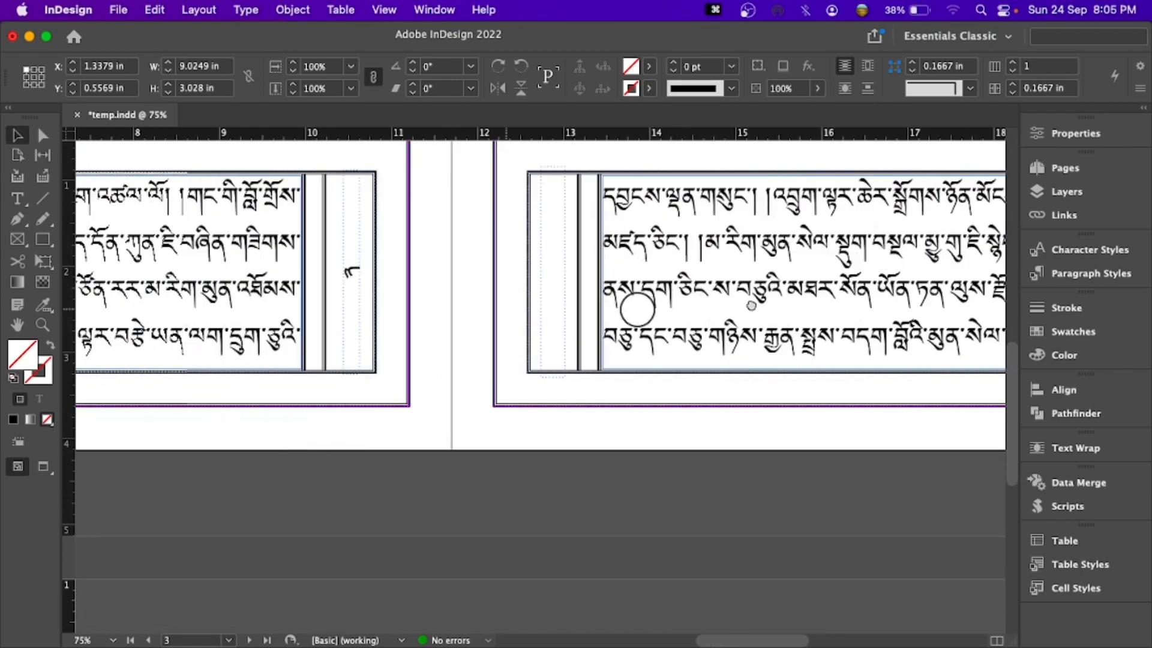
scroll(637, 309, left, 3)
scroll(495, 267, left, 5)
scroll(495, 268, down, 1)
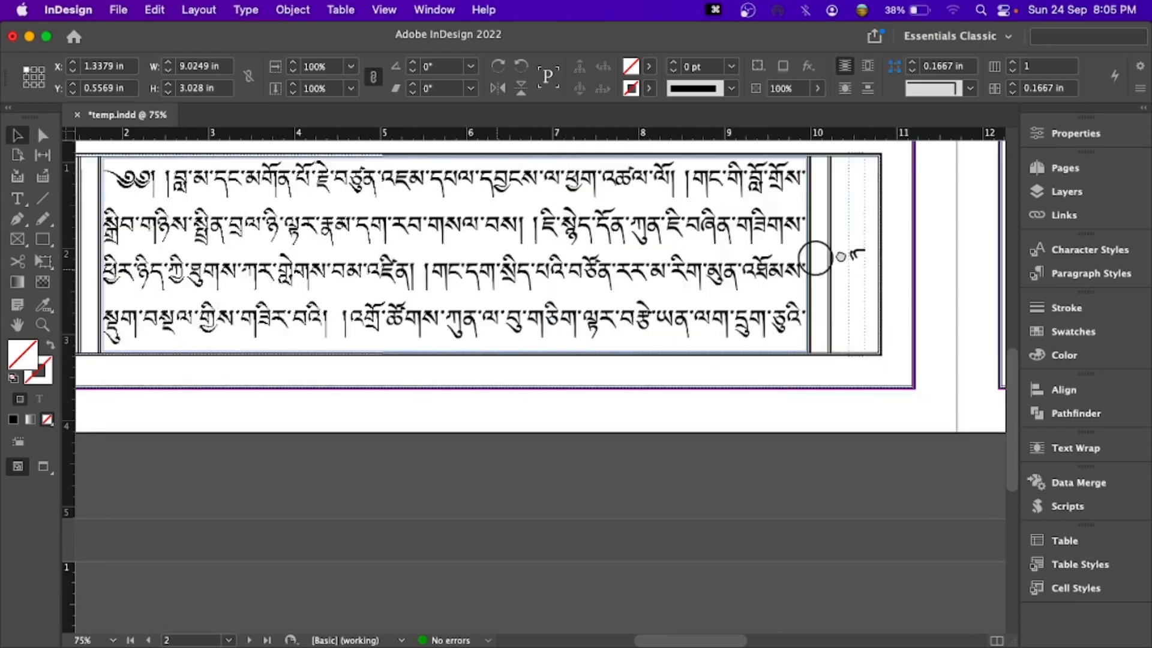
scroll(816, 258, left, 3)
scroll(695, 332, down, 1)
scroll(706, 410, down, 3)
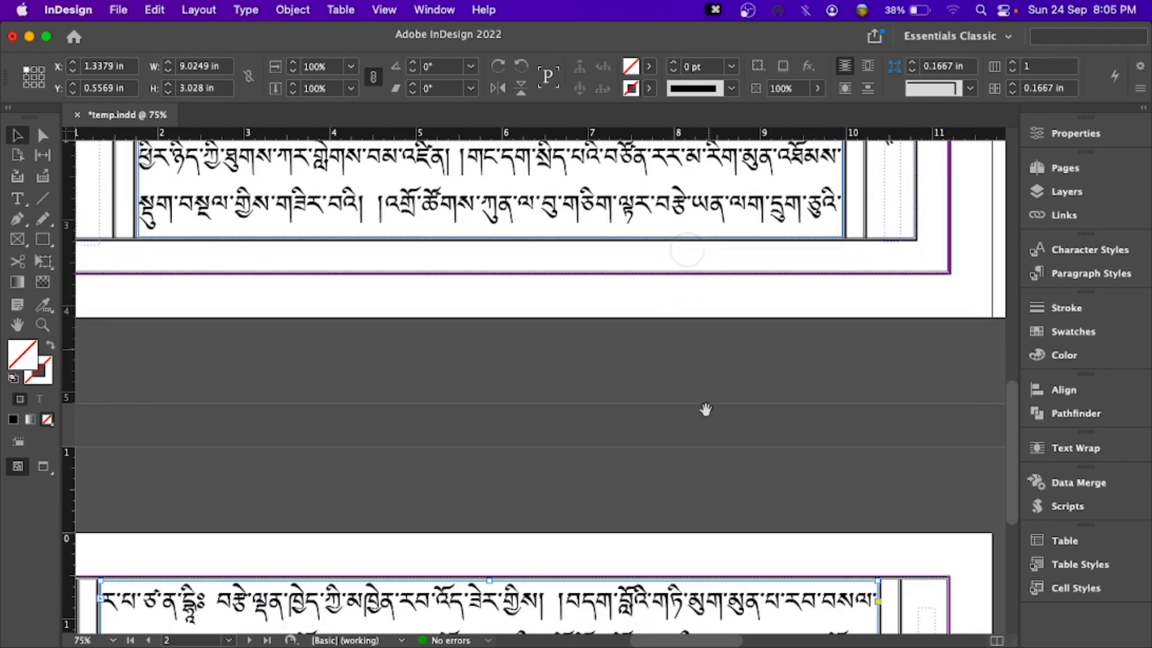
scroll(705, 410, down, 5)
scroll(705, 410, right, 2)
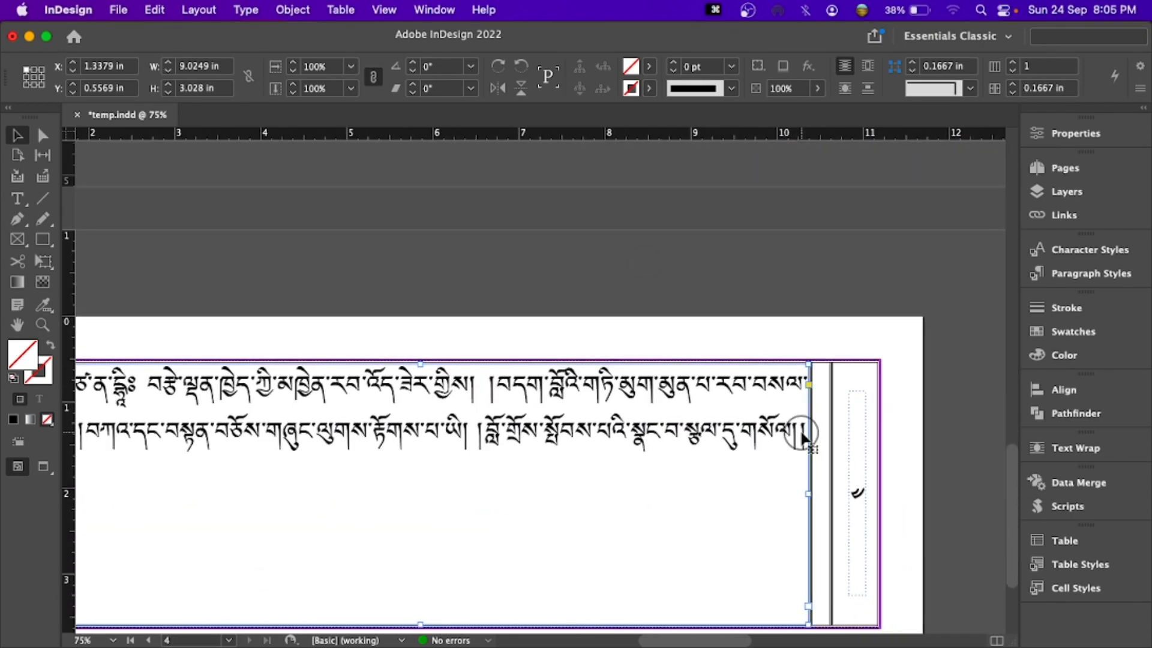
double_click(801, 433)
drag(800, 433, 812, 433)
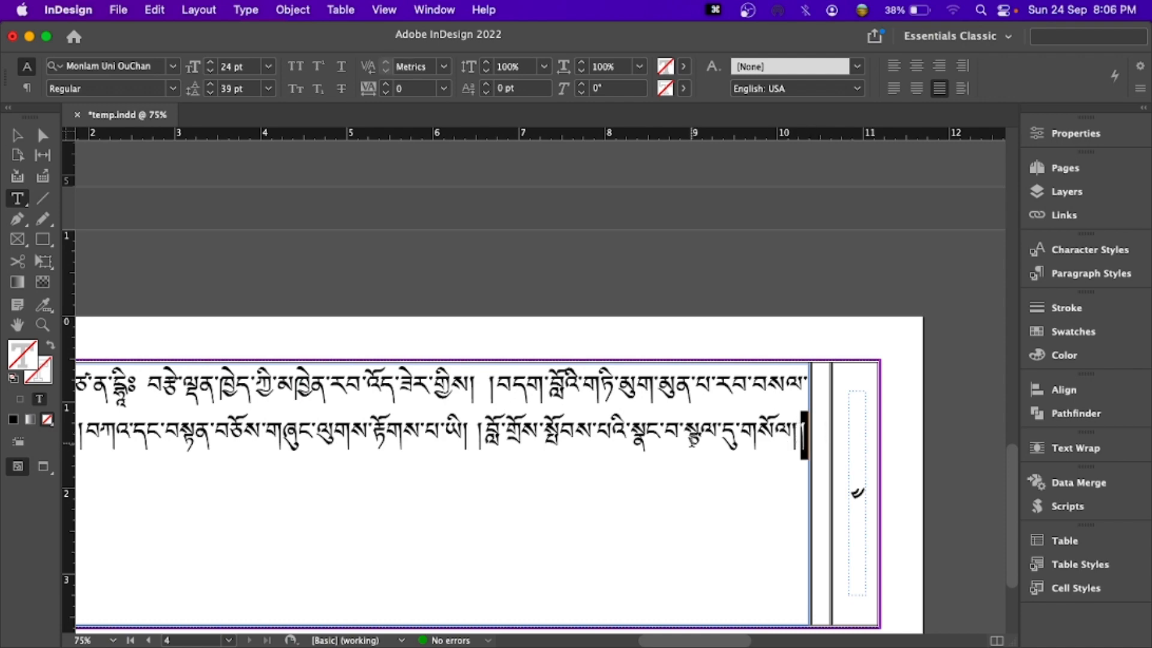
click(18, 137)
- Select the title text on page 1 and create a new paragraph style from its formatting
drag(469, 408, 429, 435)
scroll(428, 434, up, 5)
scroll(503, 504, left, 2)
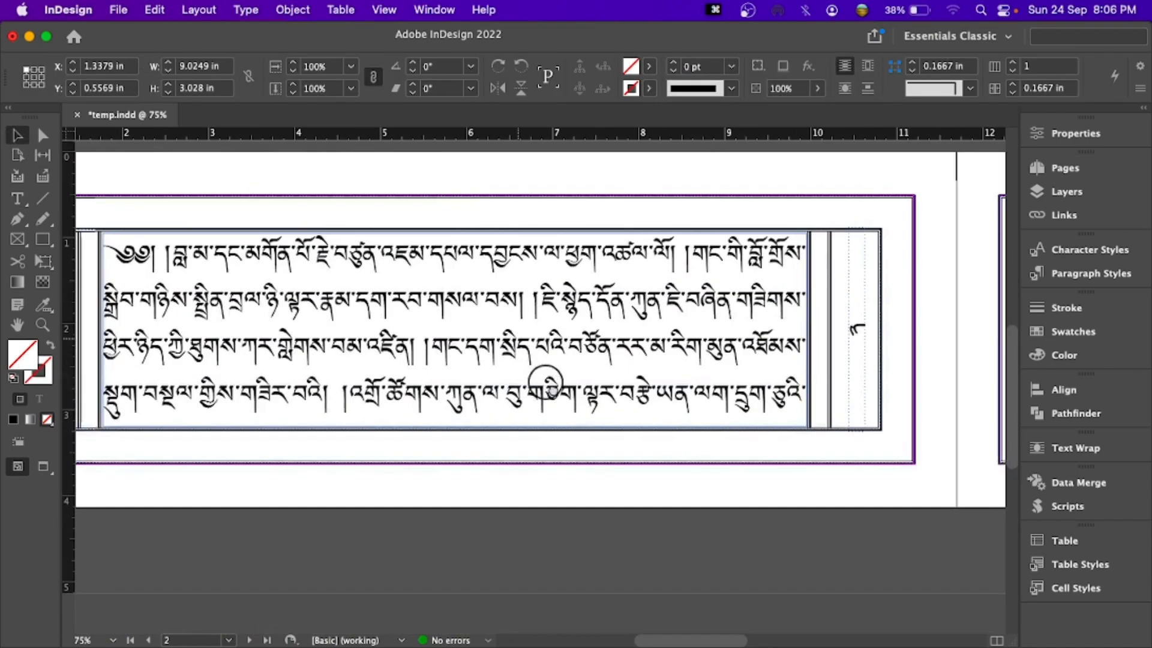
drag(574, 350, 571, 370)
drag(640, 335, 385, 492)
drag(667, 376, 177, 476)
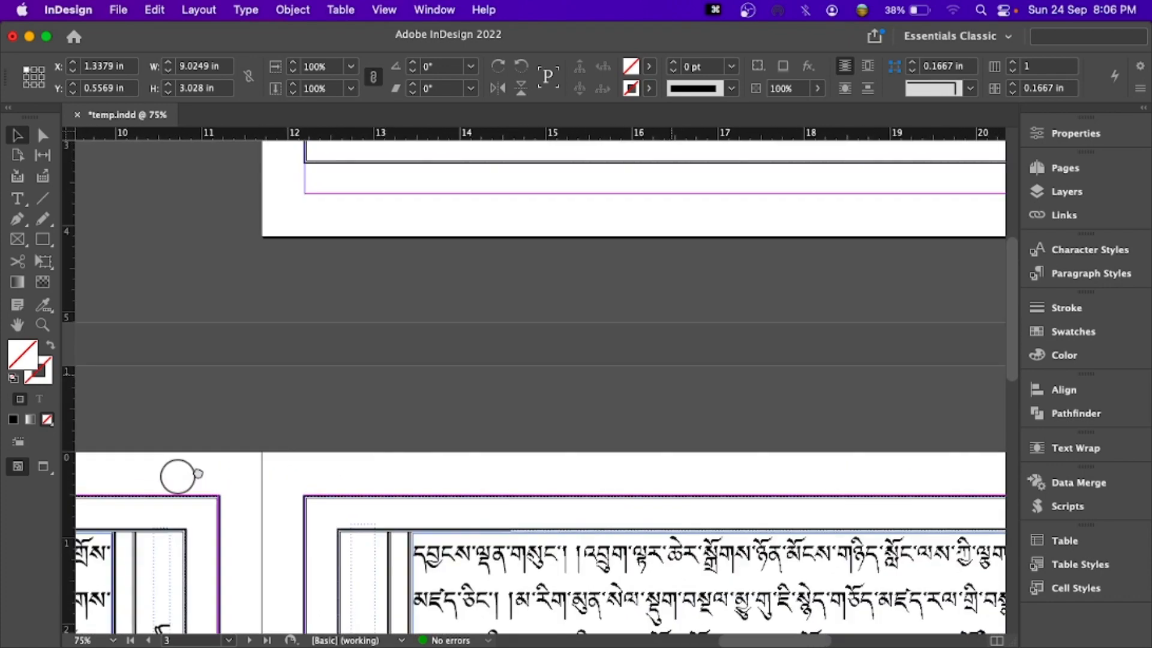
drag(638, 363, 495, 537)
drag(618, 437, 532, 488)
double_click(613, 282)
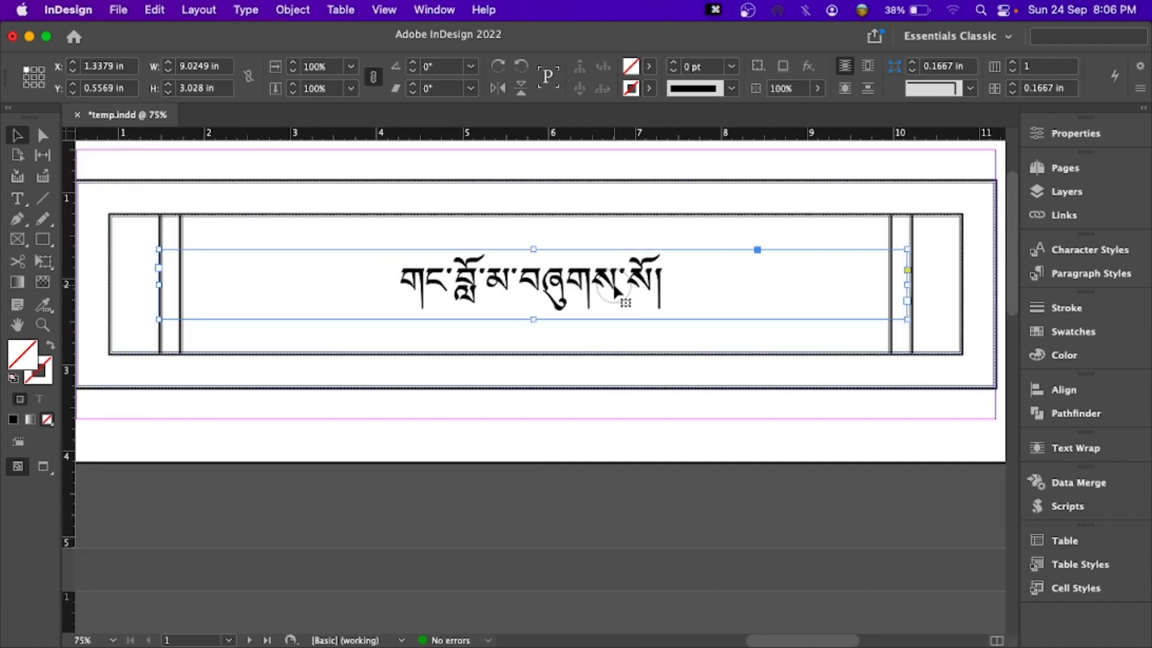
key(super+a)
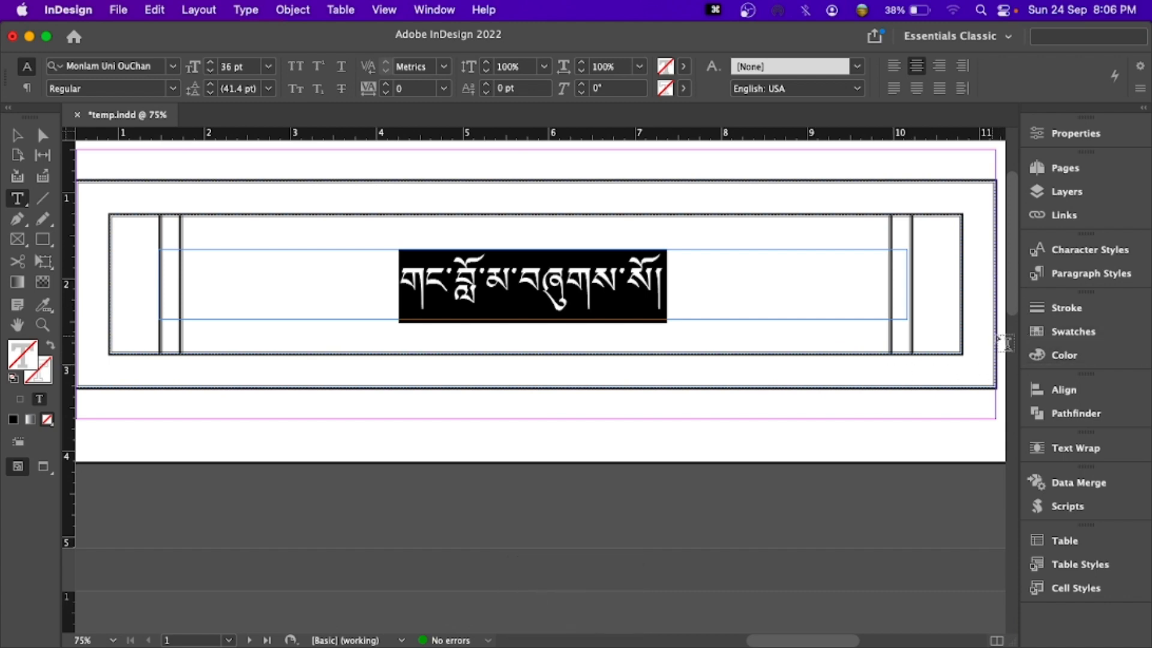
click(1083, 273)
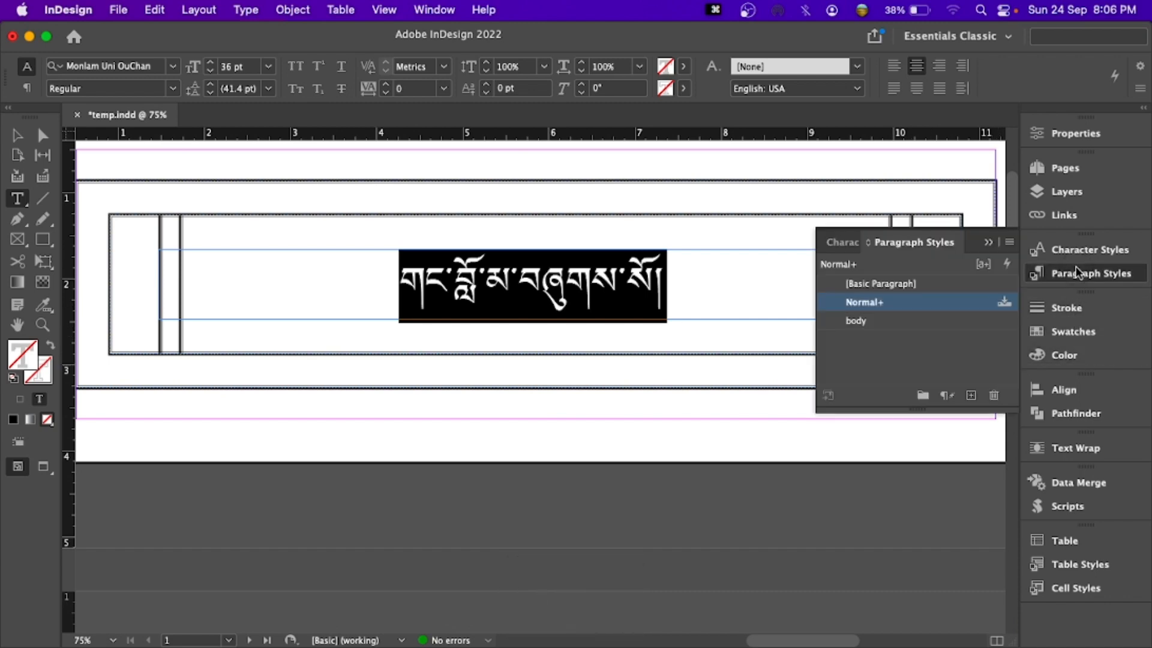
click(970, 396)
- Base the new paragraph style on [No Paragraph Style] and name it heading
double_click(885, 320)
click(732, 131)
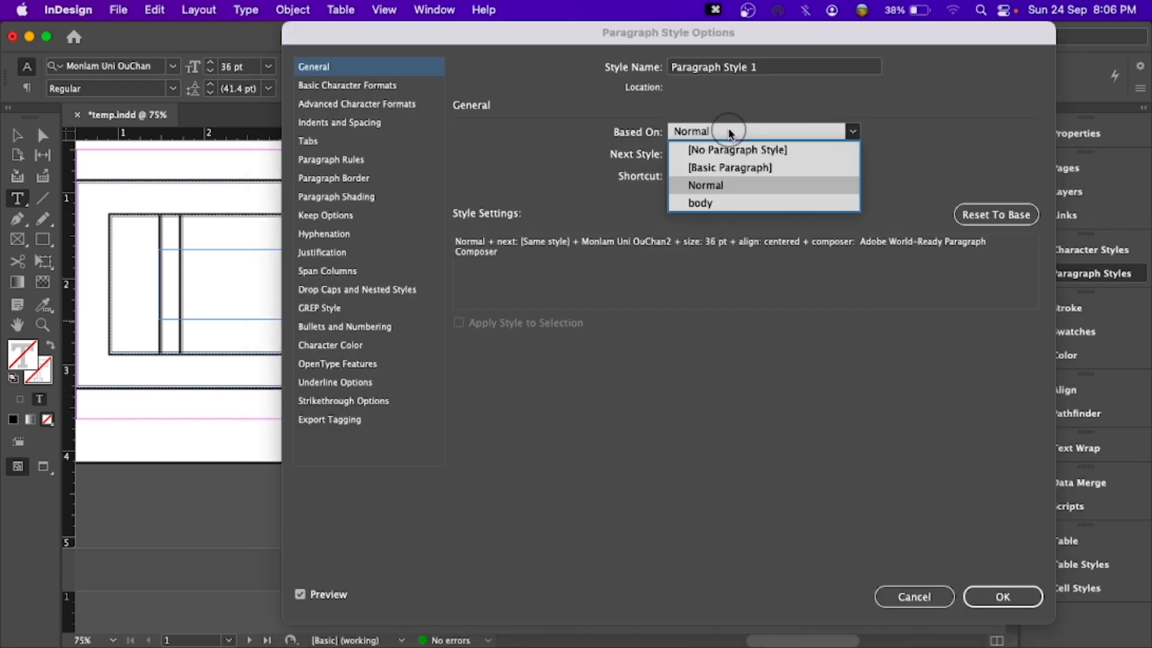
click(727, 149)
click(779, 68)
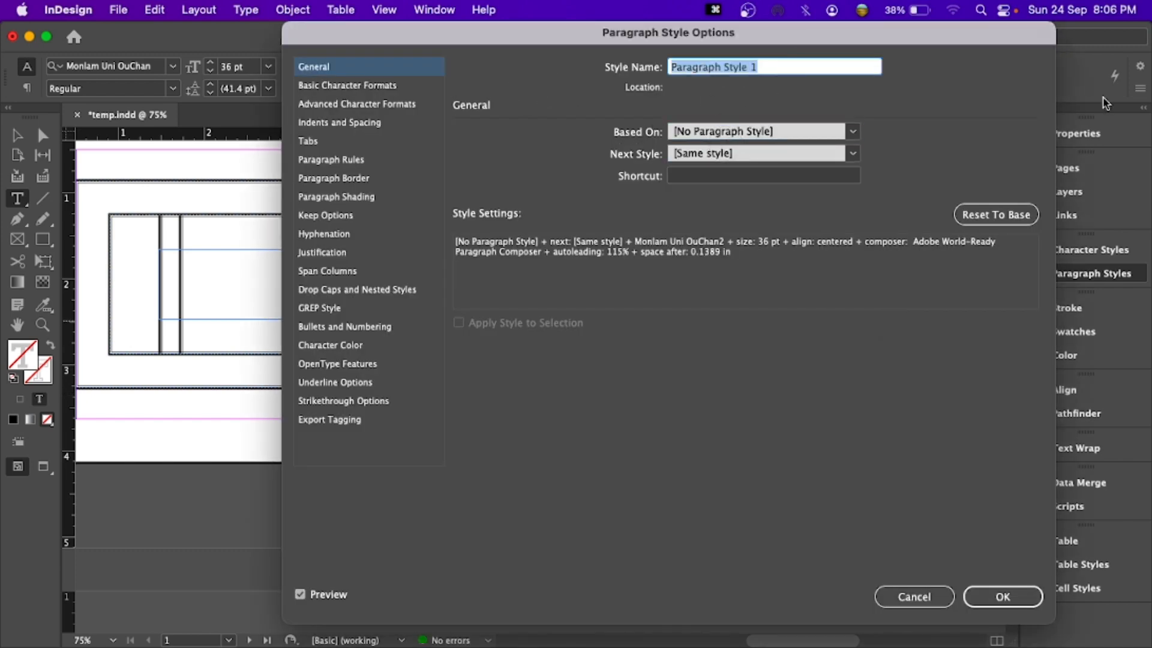
key(ctrl+space)
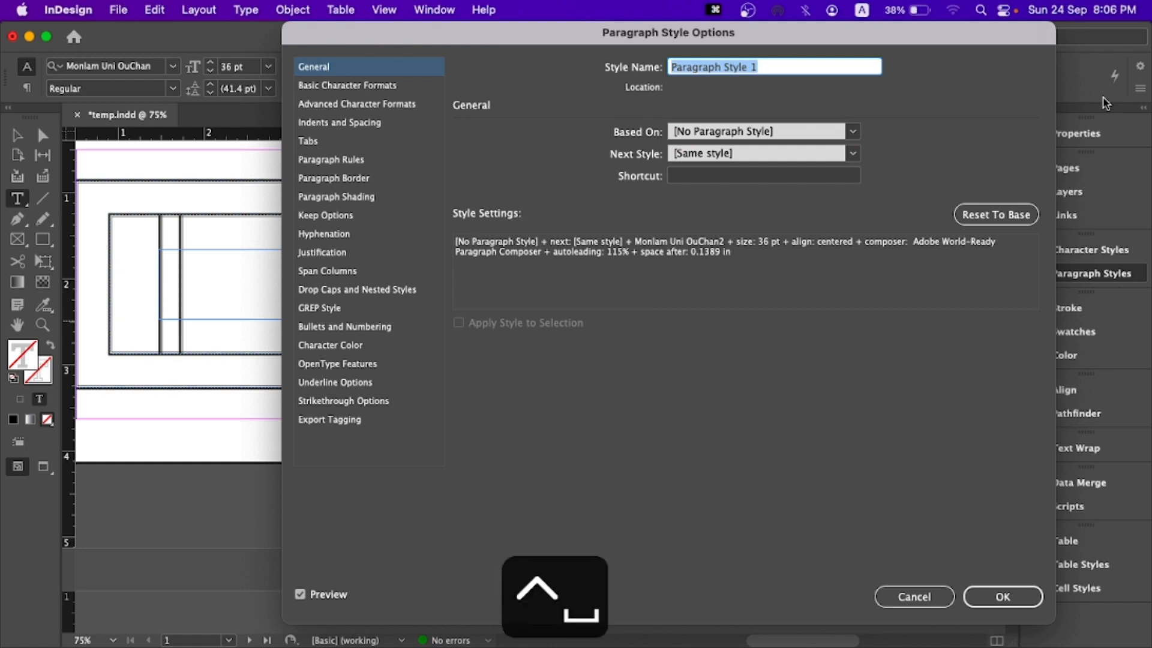
text(heading)
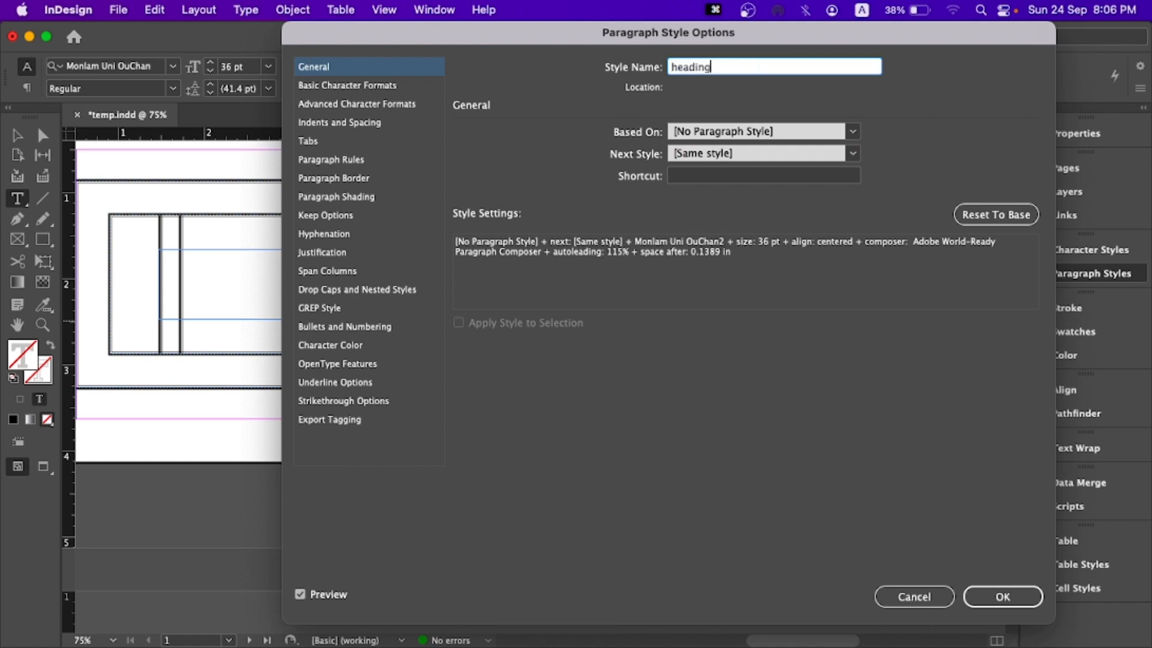
key(Return)
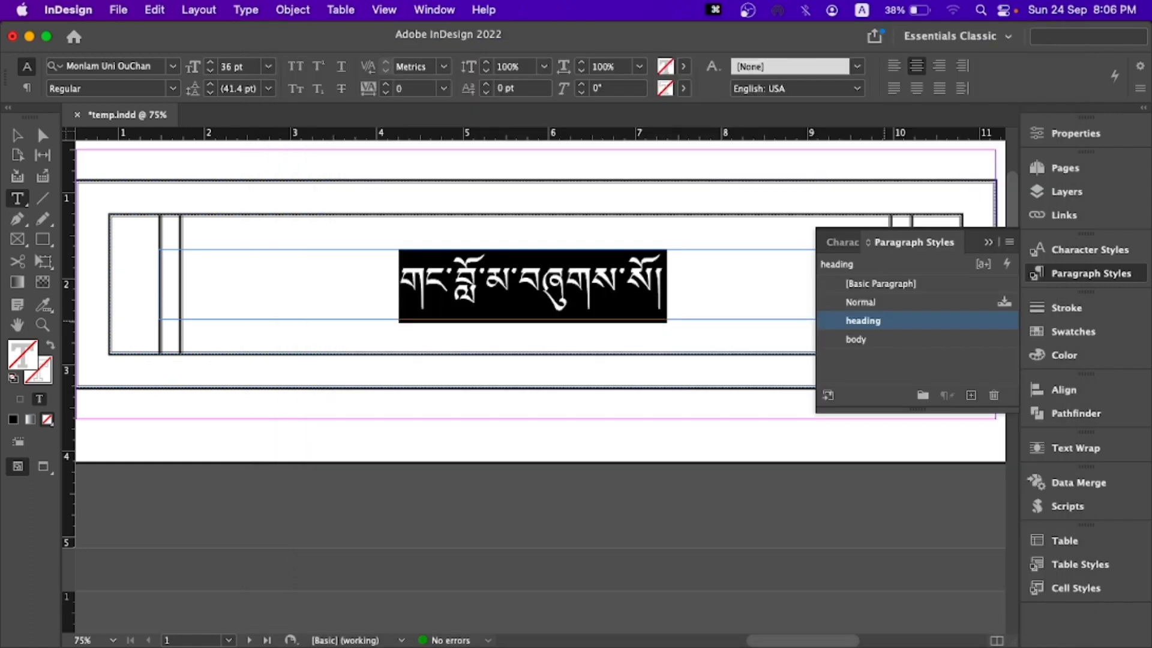
- Select the title frame on page 1 and check which paragraph style is assigned to it
click(988, 242)
key(Escape)
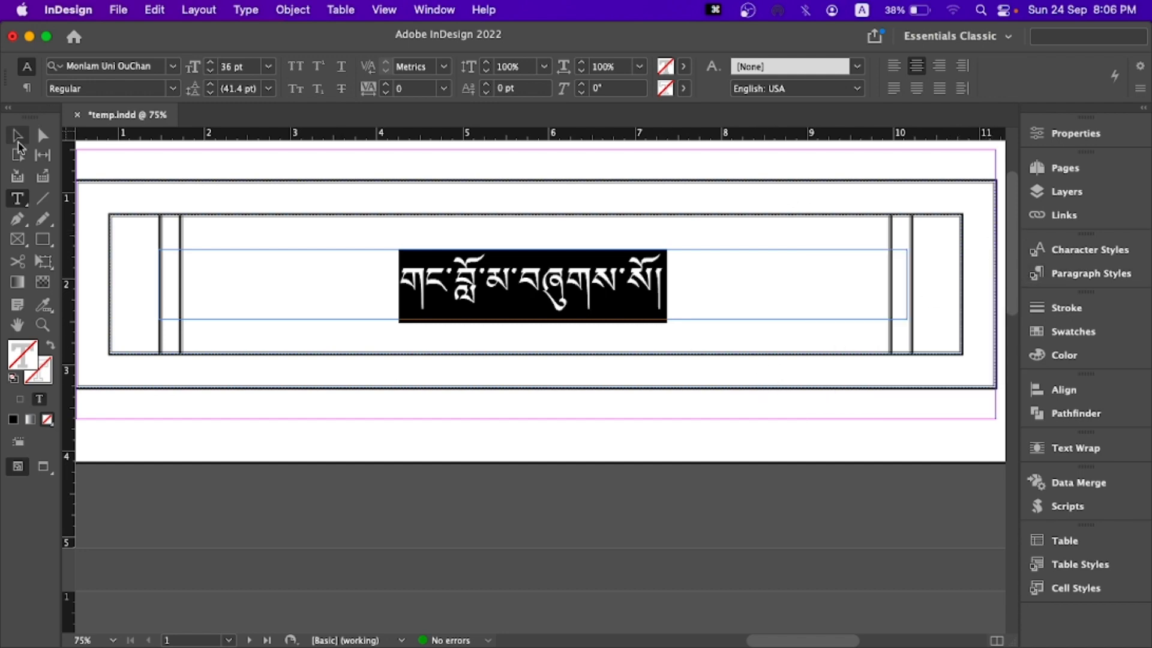
click(1092, 275)
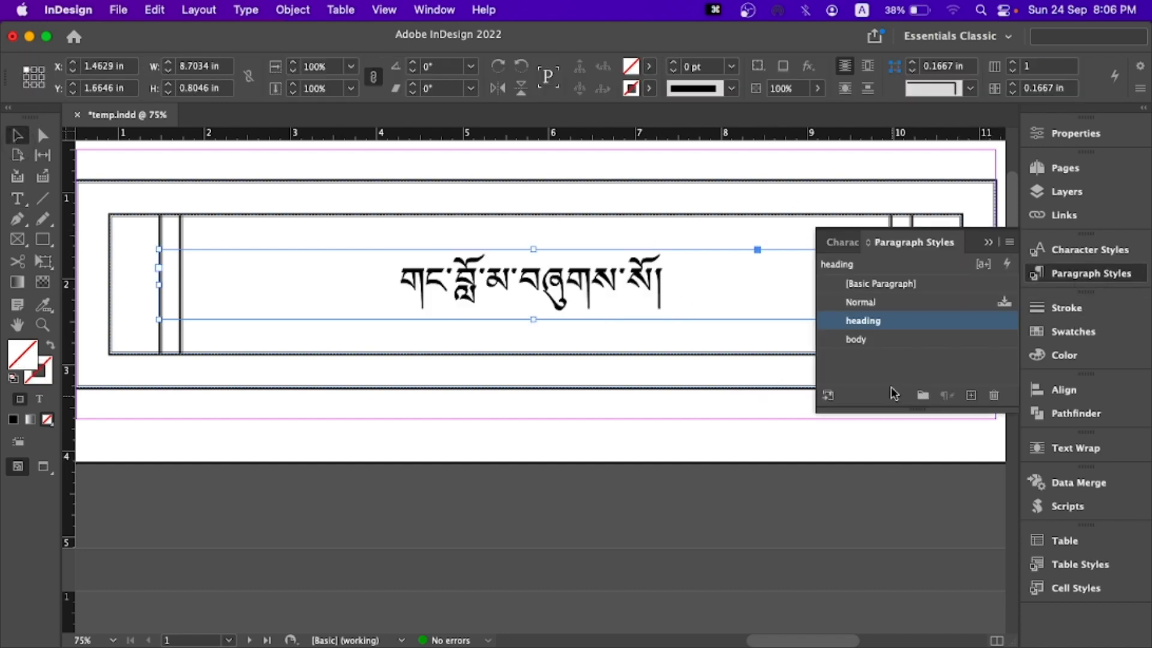
- Delete the imported Normal paragraph style and the two imported unnamed character styles
click(895, 302)
click(994, 398)
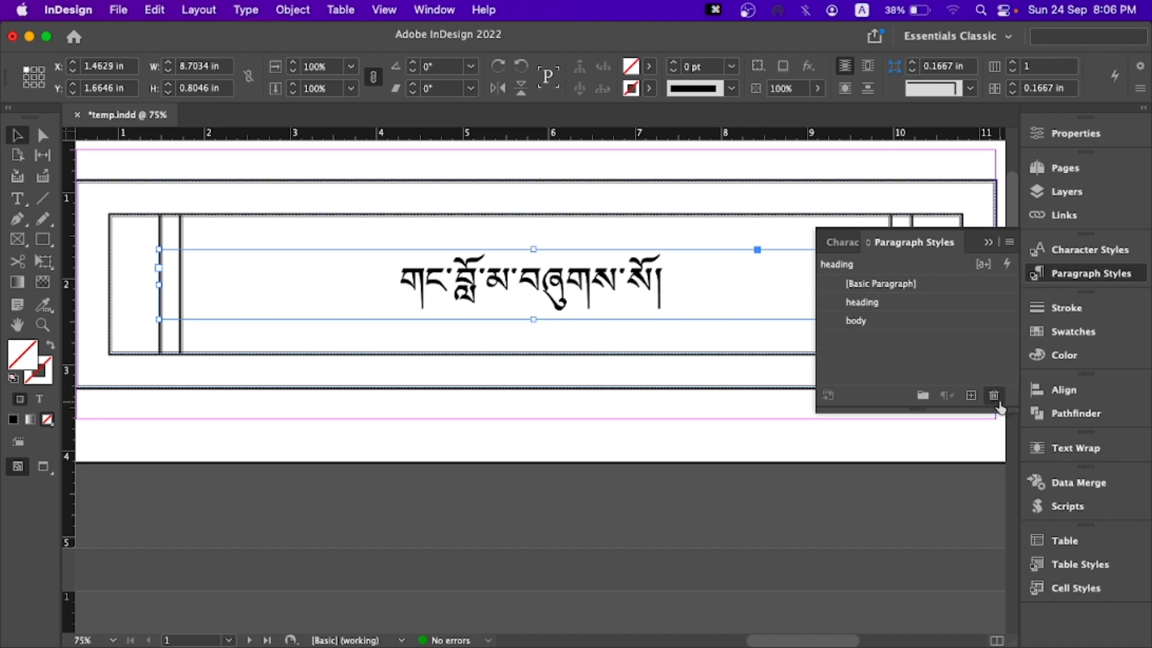
click(1088, 250)
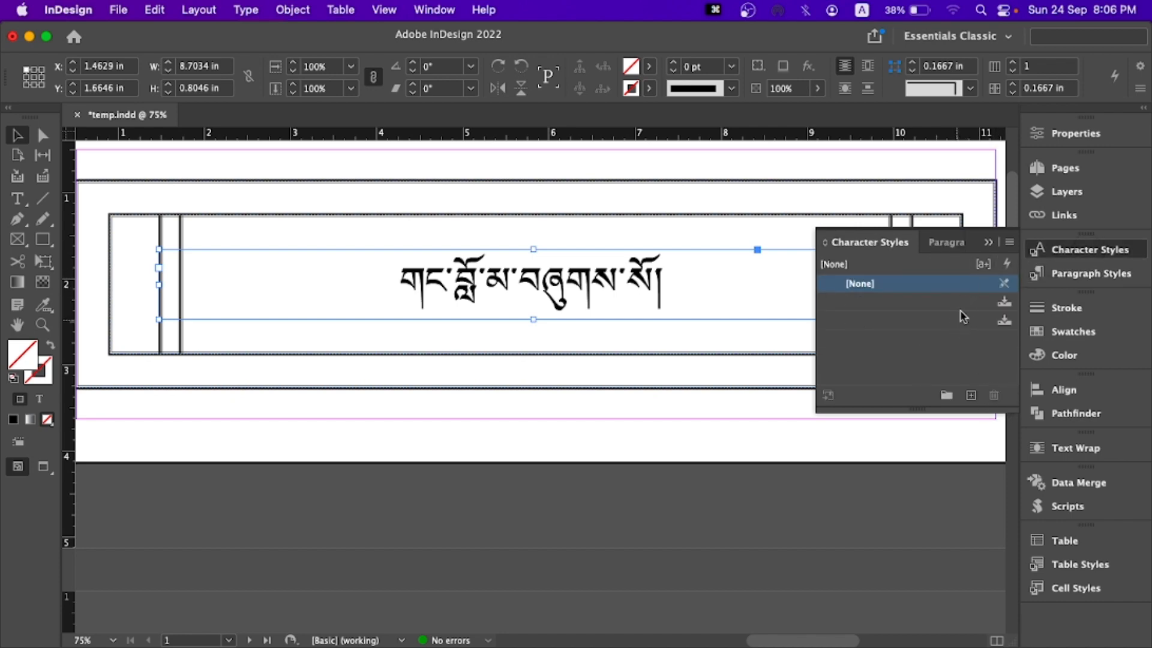
click(989, 313)
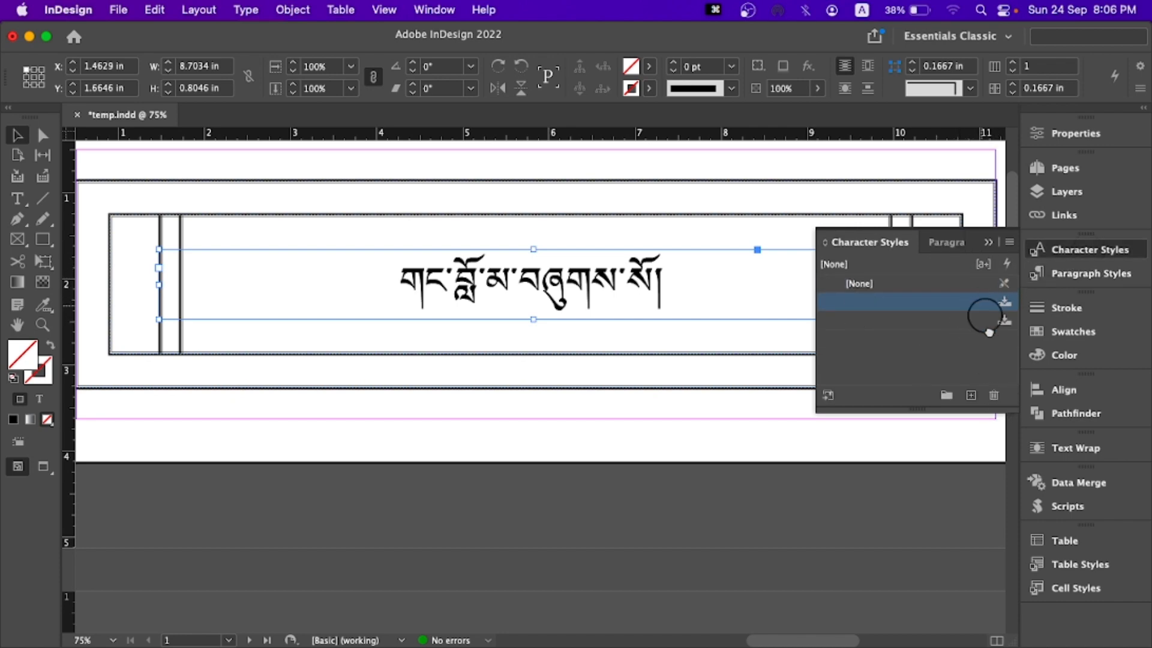
click(994, 395)
drag(972, 304, 994, 396)
click(989, 243)
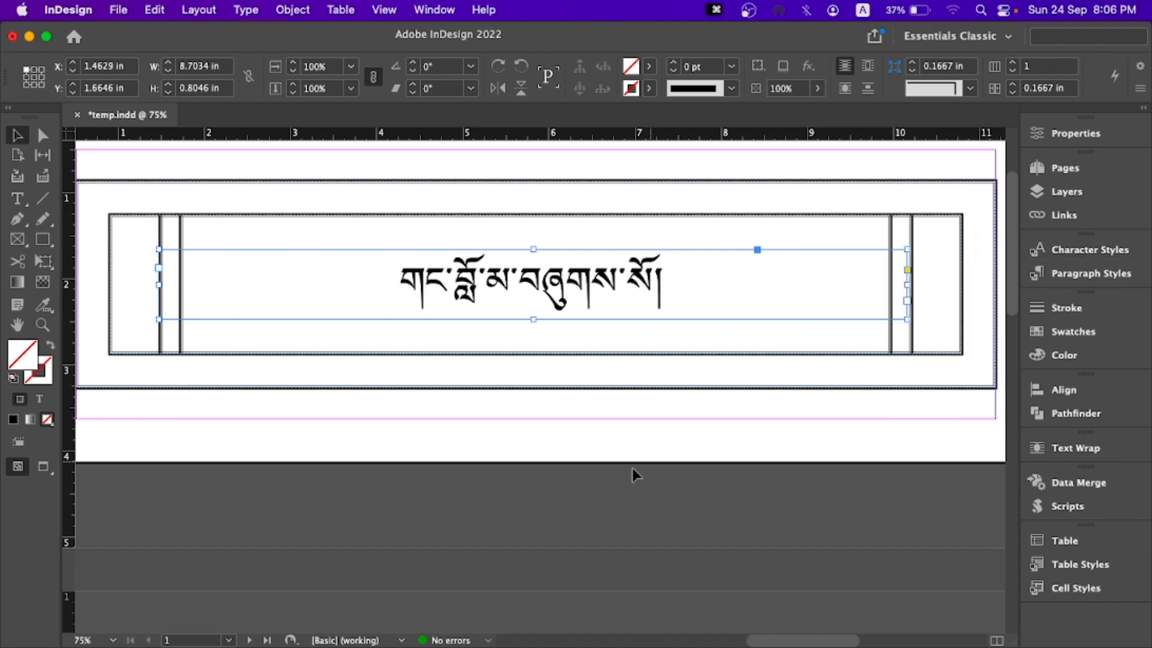
- Inspect the gap between the shads before ཨོཾ in the last text line of page 3
scroll(633, 473, down, 10)
scroll(592, 476, down, 5)
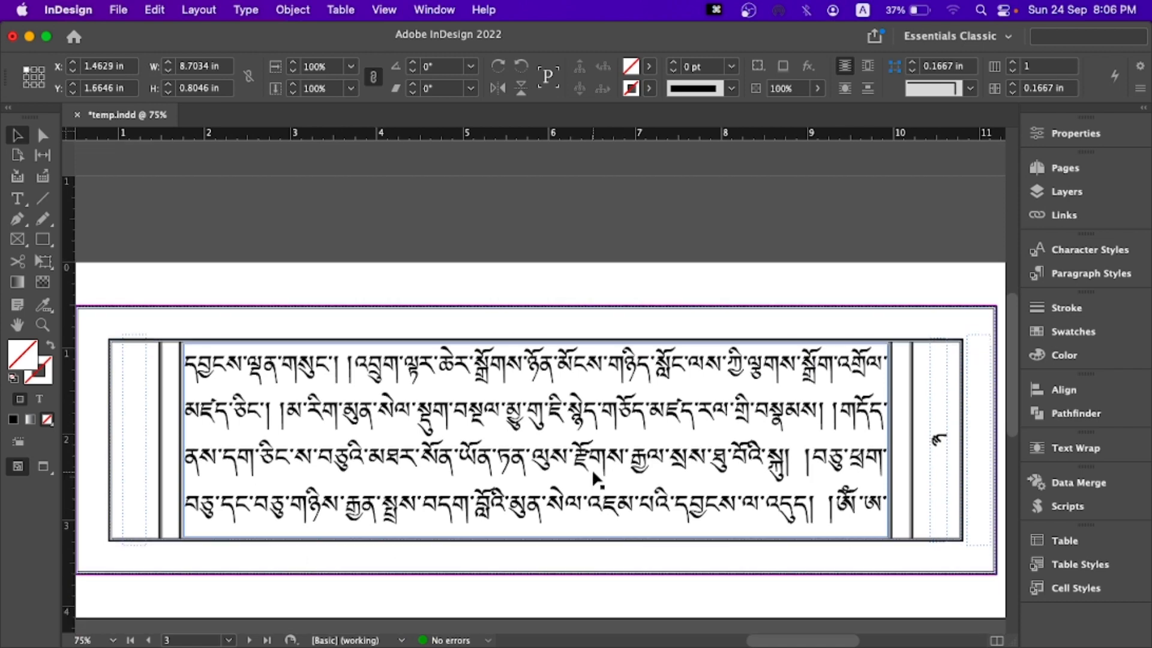
scroll(574, 465, down, 1)
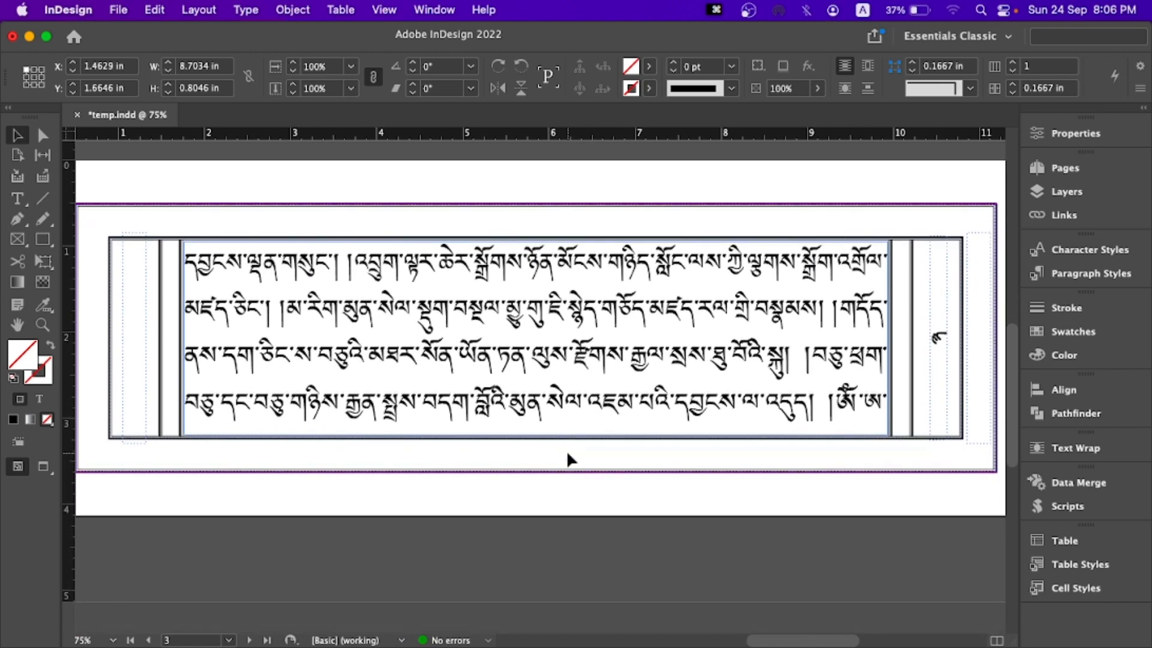
key(t)
click(828, 402)
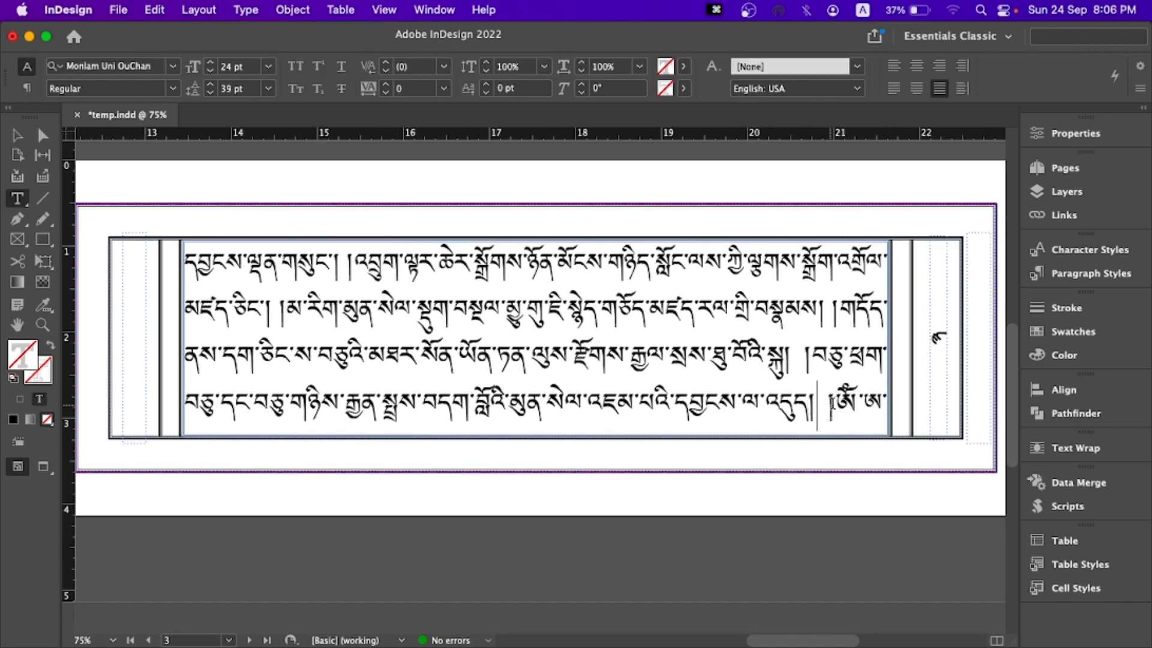
key(Right)
key(BackSpace)
- Examine the line ends on page 4, including the closing shads of the text
scroll(522, 382, down, 5)
scroll(469, 397, up, 5)
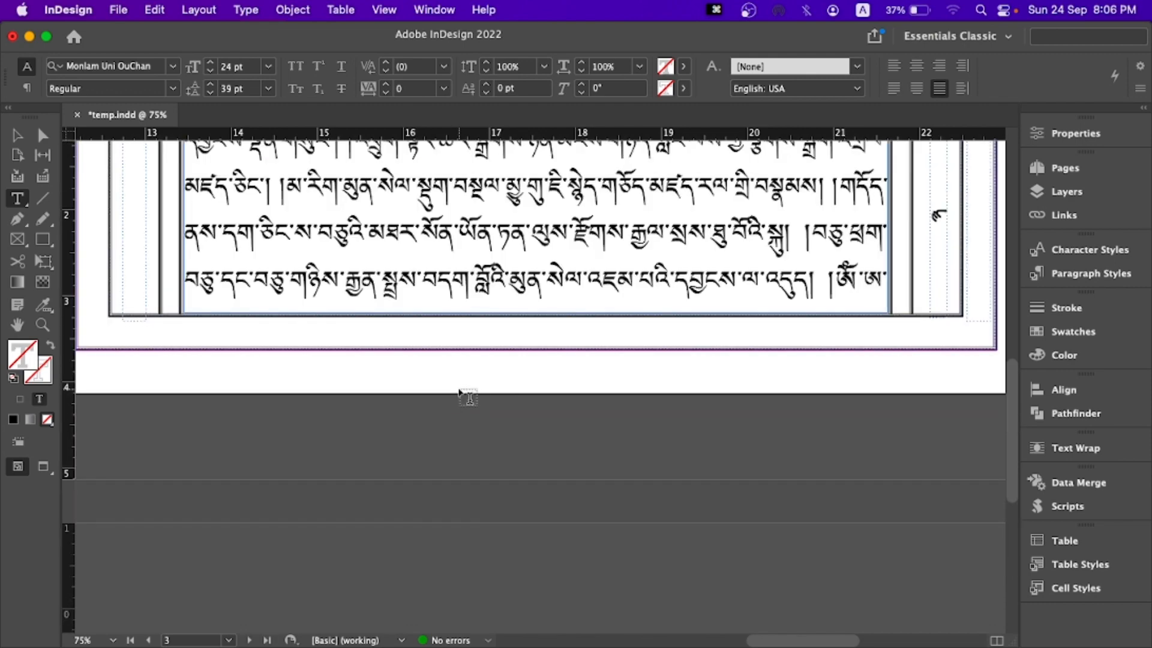
drag(773, 643, 673, 622)
scroll(596, 538, down, 3)
scroll(579, 510, down, 2)
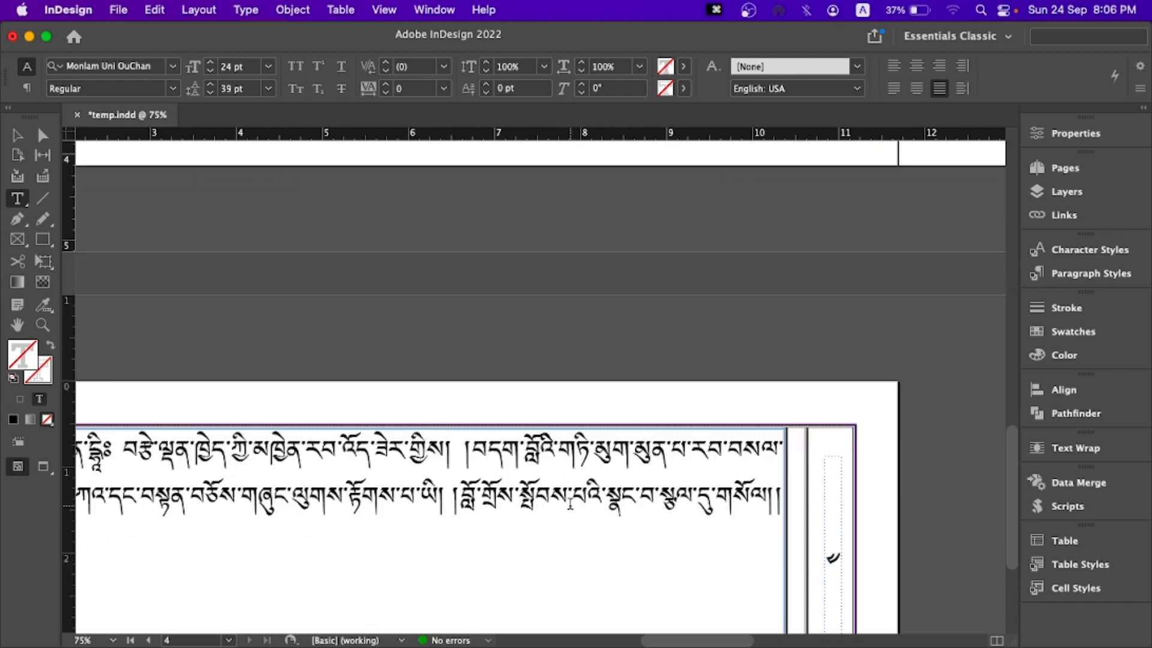
scroll(580, 504, down, 1)
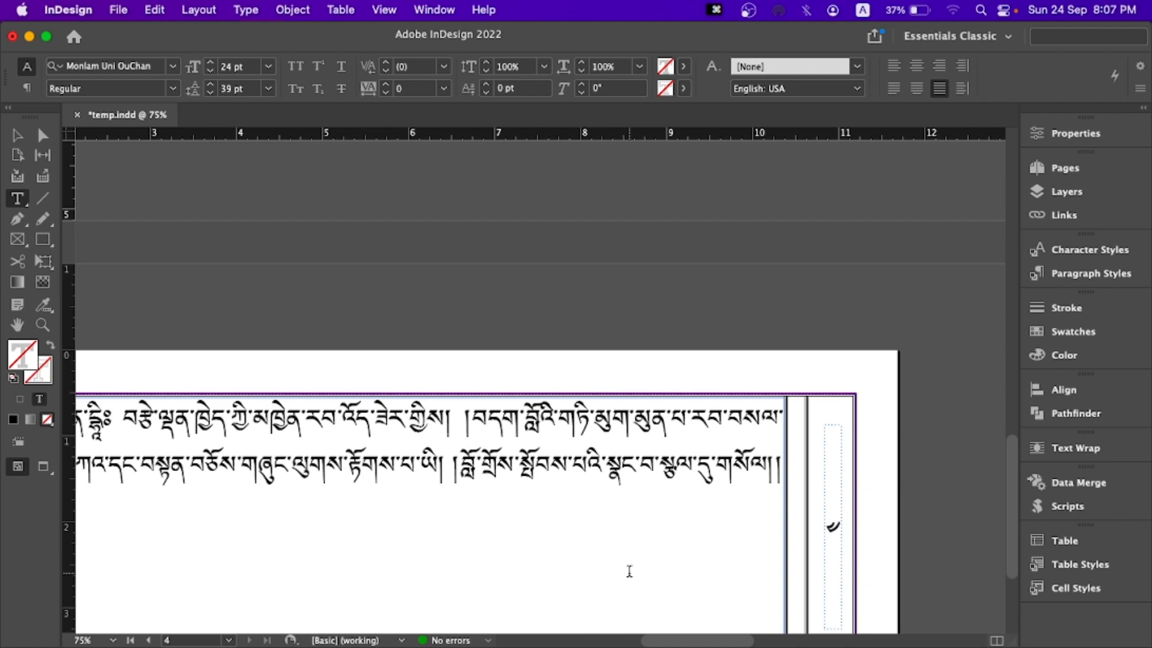
- Cut the opening head mark ༄༅། ། from the start of the body text on page 2
drag(660, 642, 612, 632)
scroll(570, 412, down, 3)
scroll(572, 417, up, 2)
scroll(572, 418, up, 8)
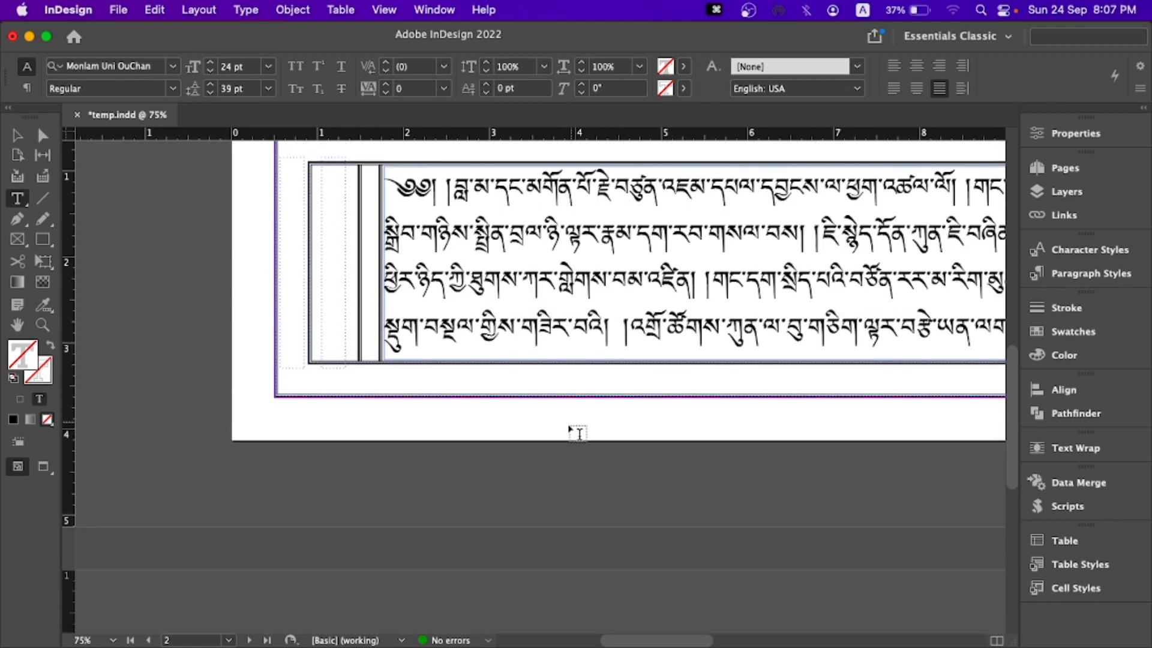
scroll(578, 429, up, 2)
drag(458, 228, 360, 231)
click(446, 230)
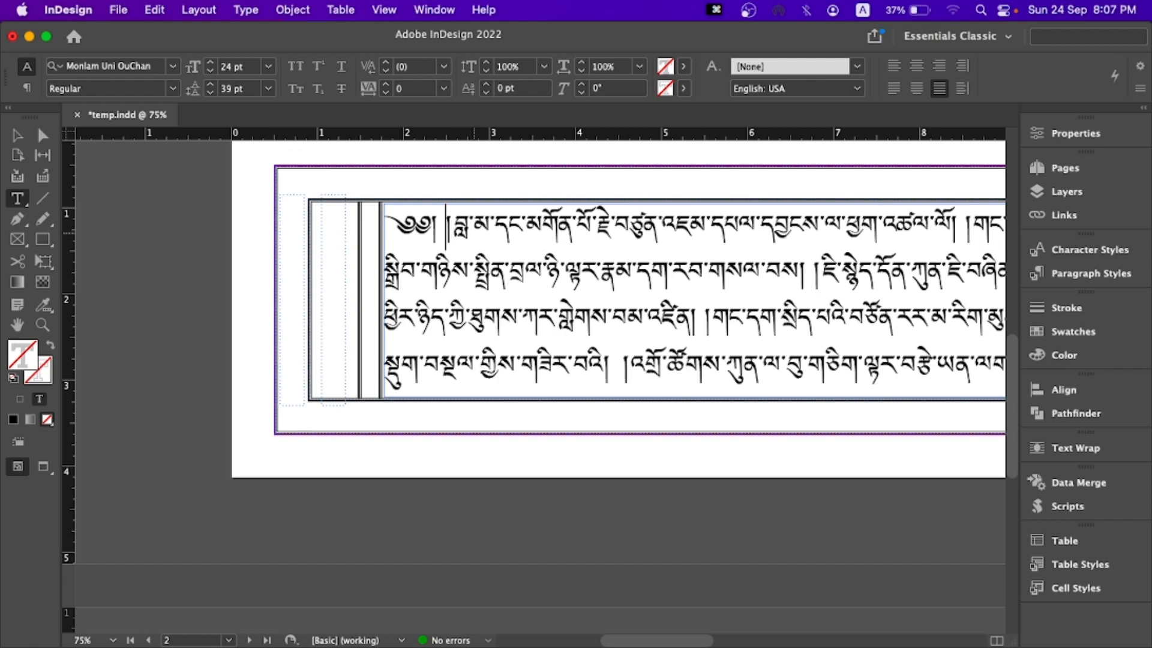
key(shift+Left)
key(shift+Left)
key(shift+Left)
key(shift+Left)
key(shift+Left)
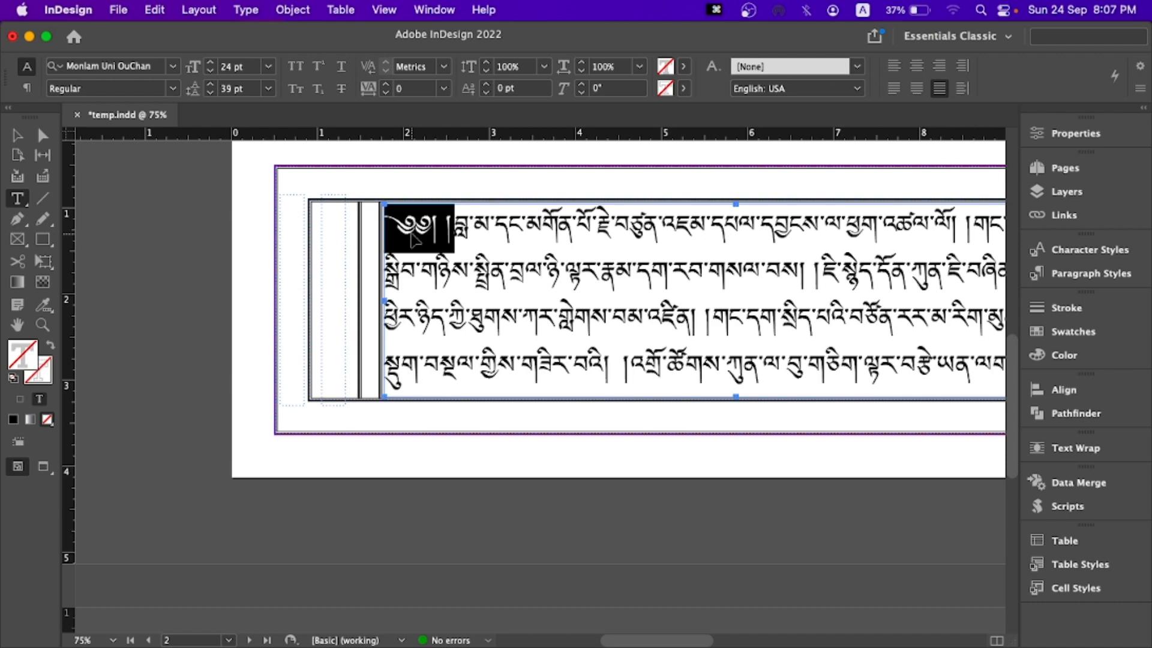
key(super+x)
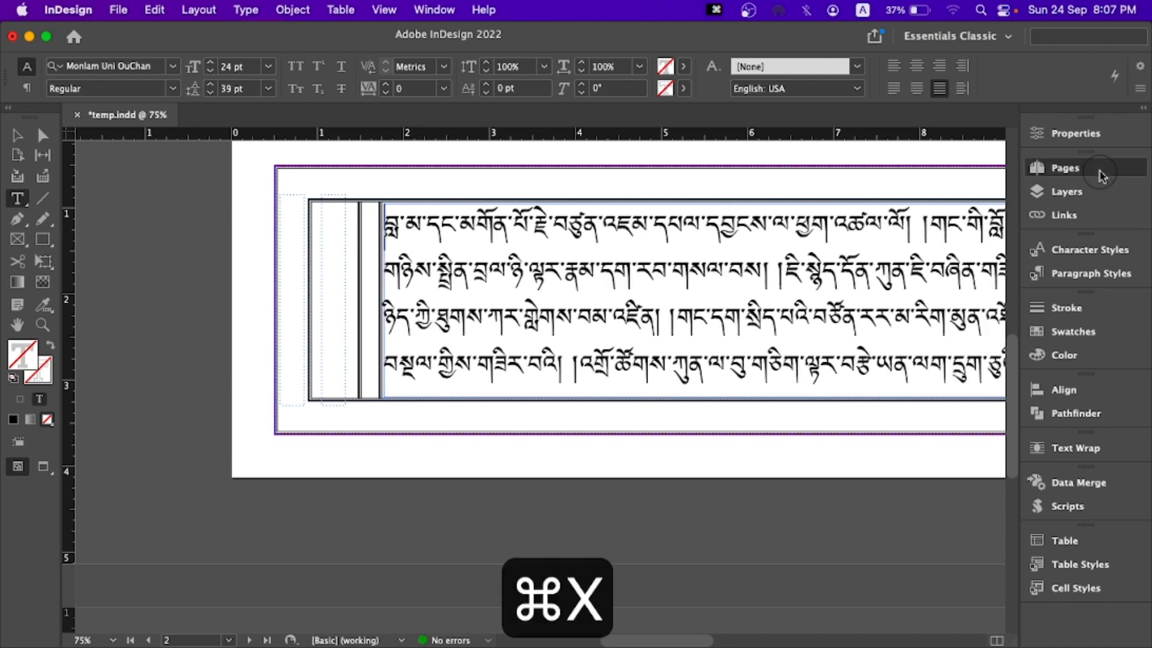
- Paste the head mark onto the left page of B-Parent as a separate frame and move it near the page's upper edge
click(1065, 168)
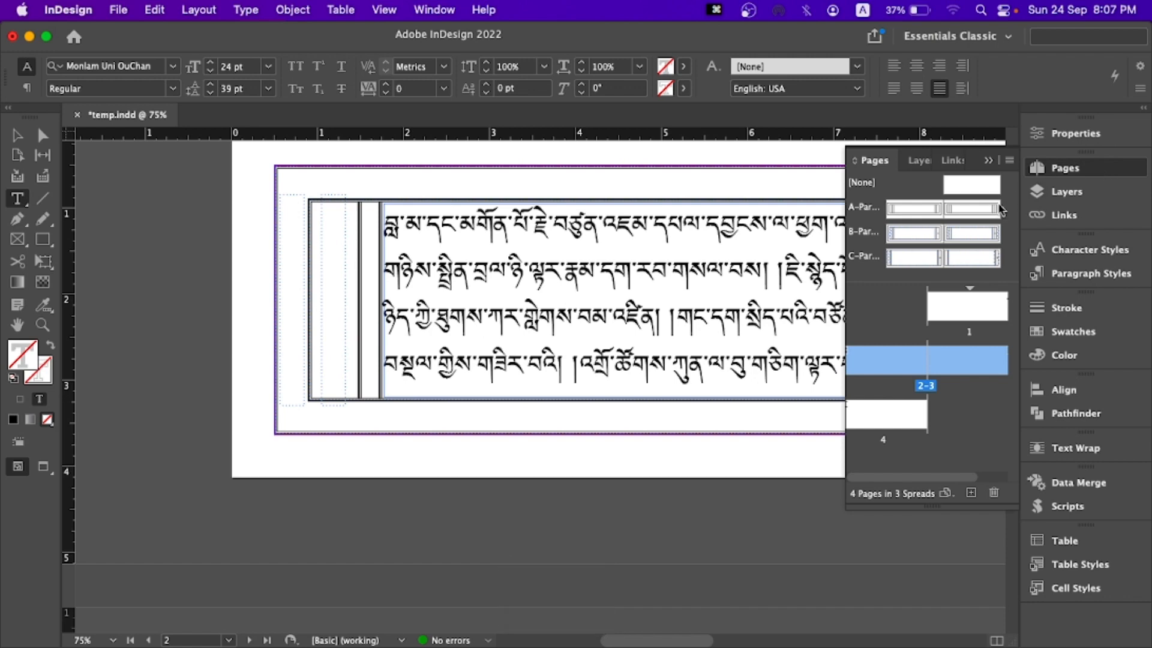
double_click(912, 228)
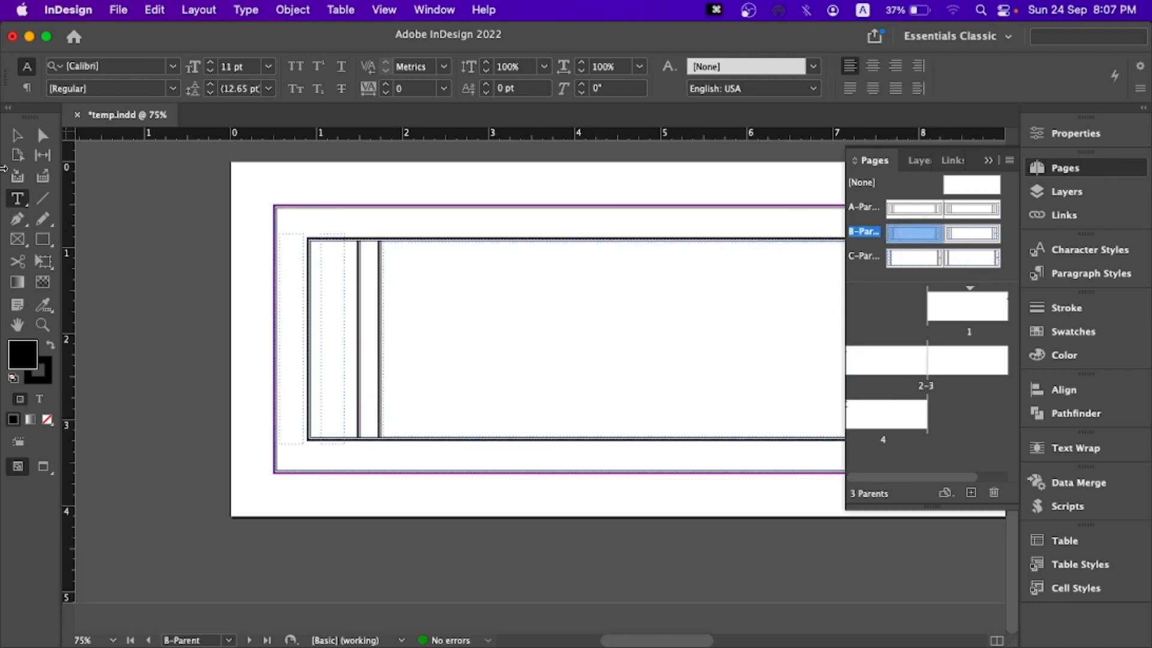
click(17, 136)
click(371, 197)
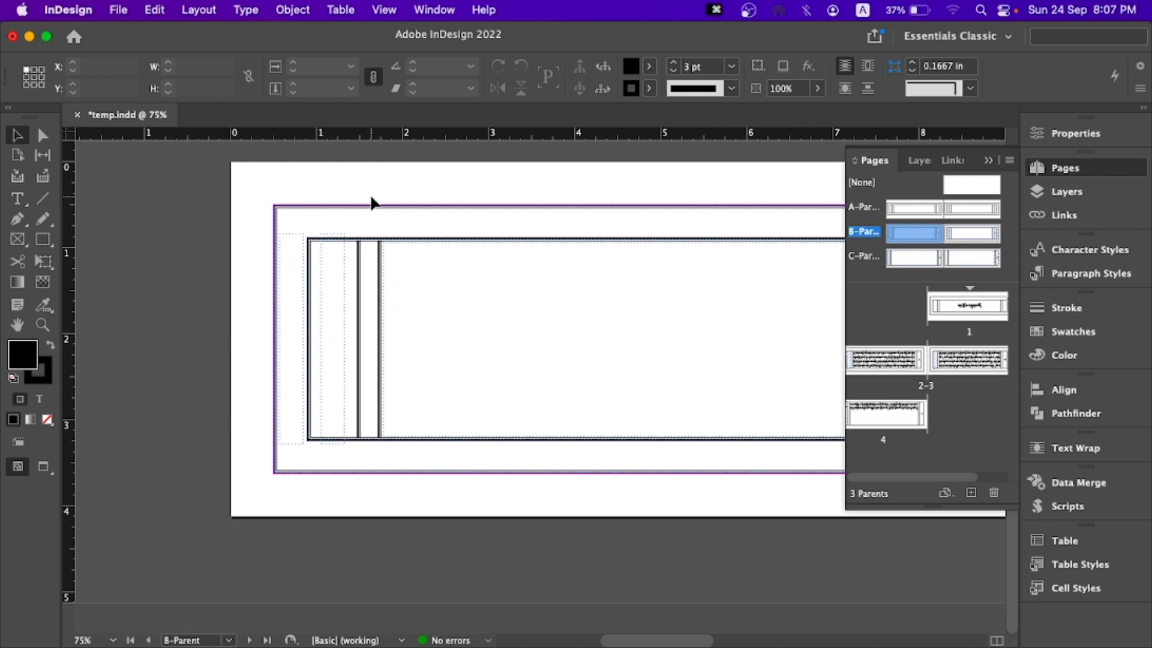
key(super+v)
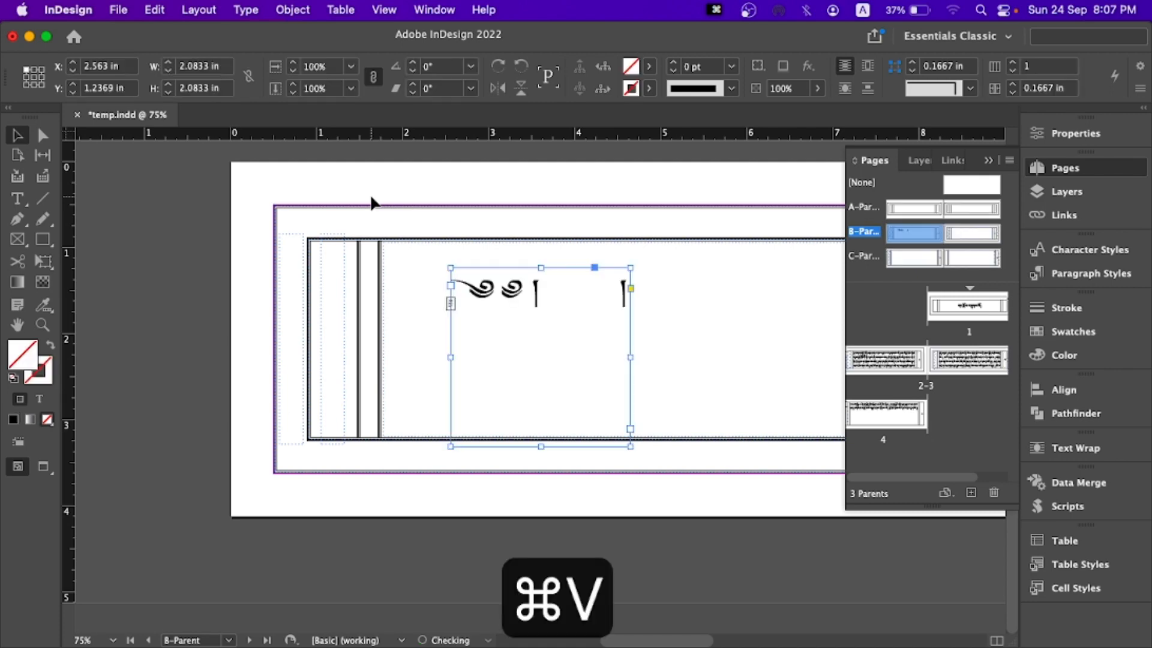
drag(517, 292, 428, 200)
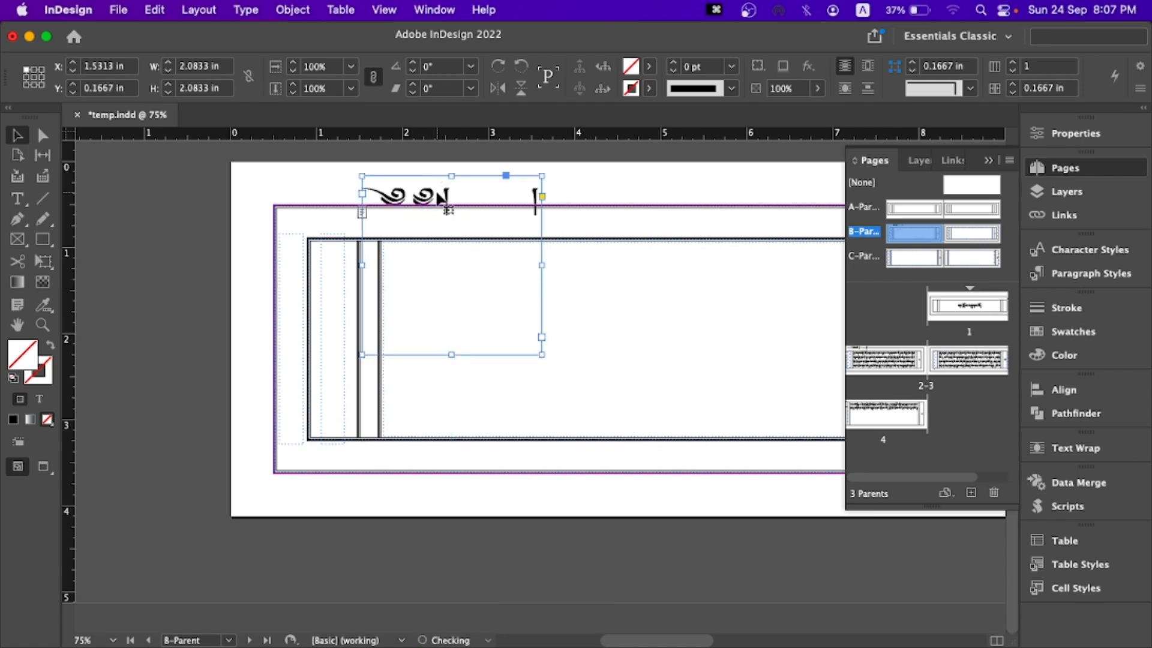
- Check the composer and font settings of the pasted head mark on B-Parent
double_click(435, 193)
click(1139, 88)
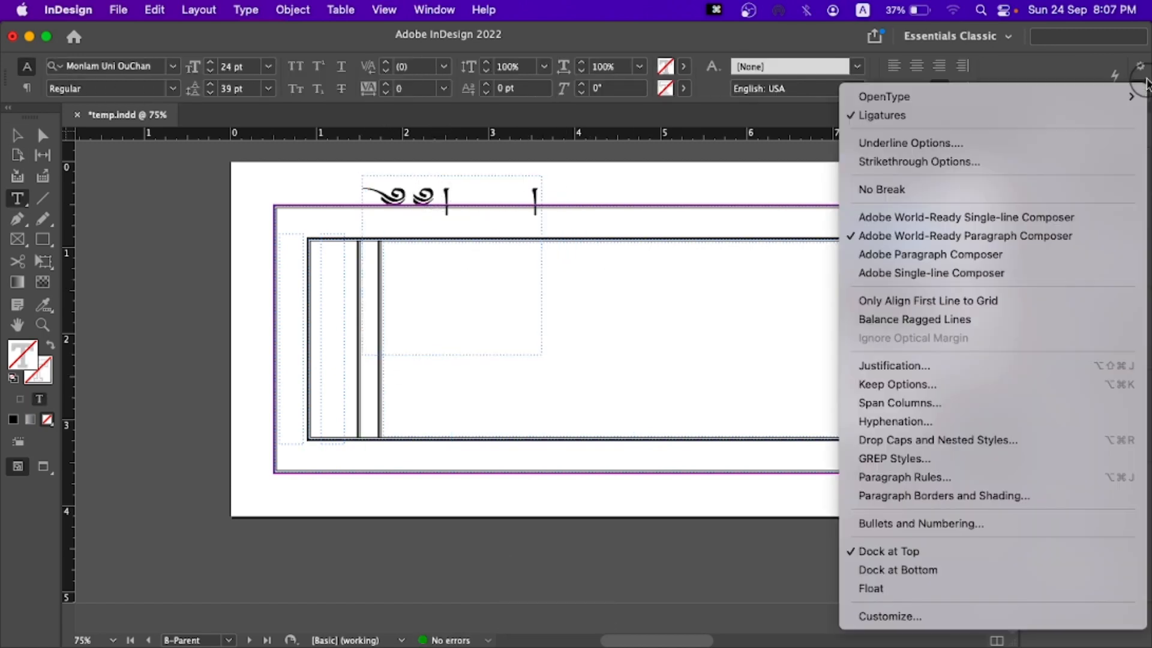
click(502, 186)
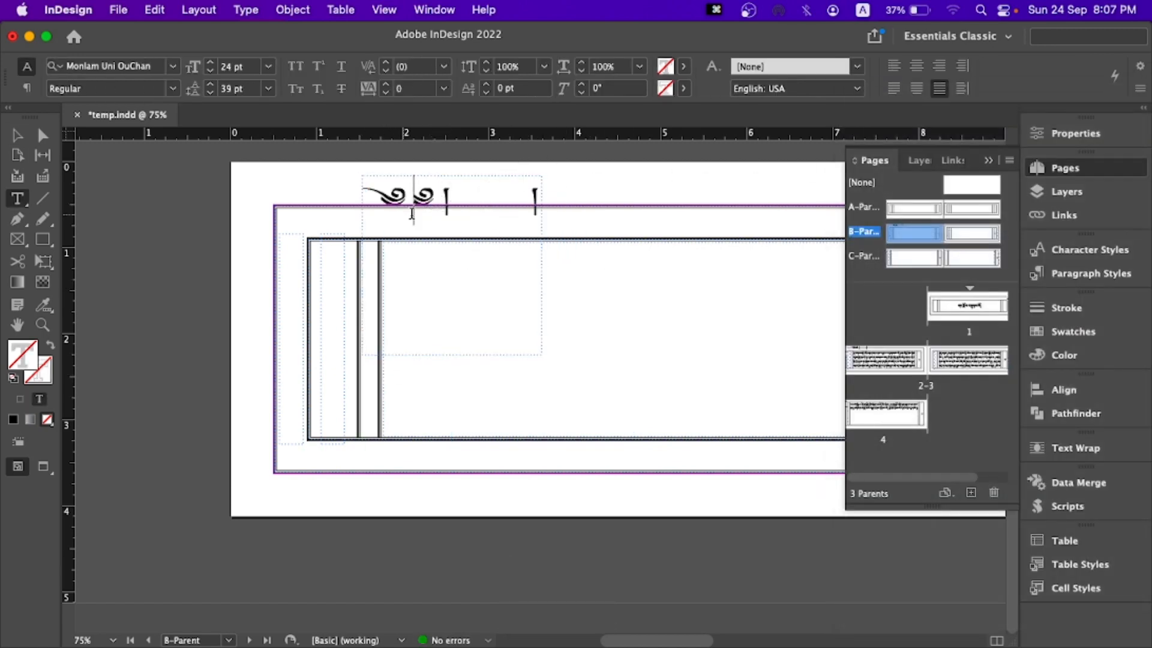
click(16, 137)
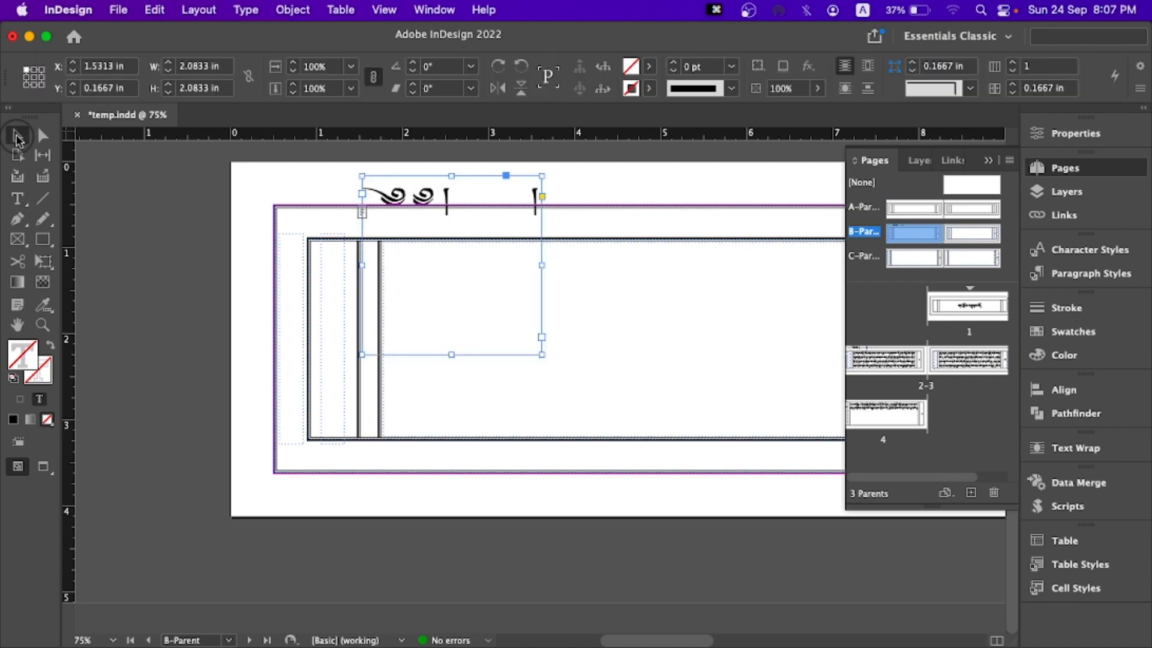
double_click(444, 200)
click(172, 71)
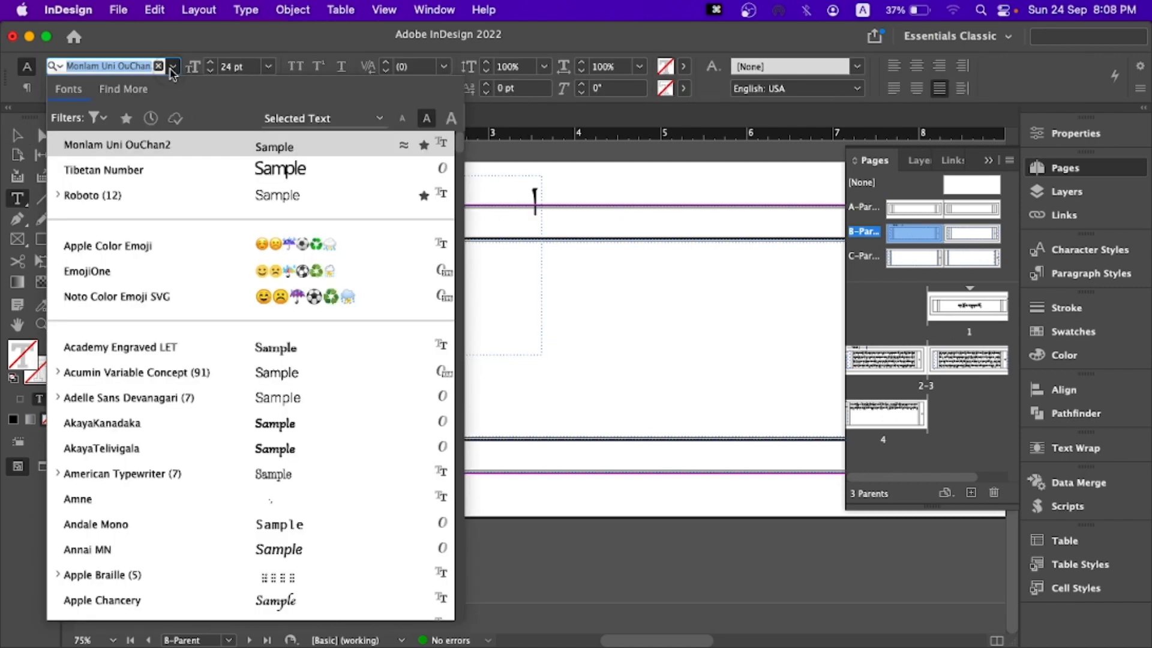
click(172, 71)
click(16, 137)
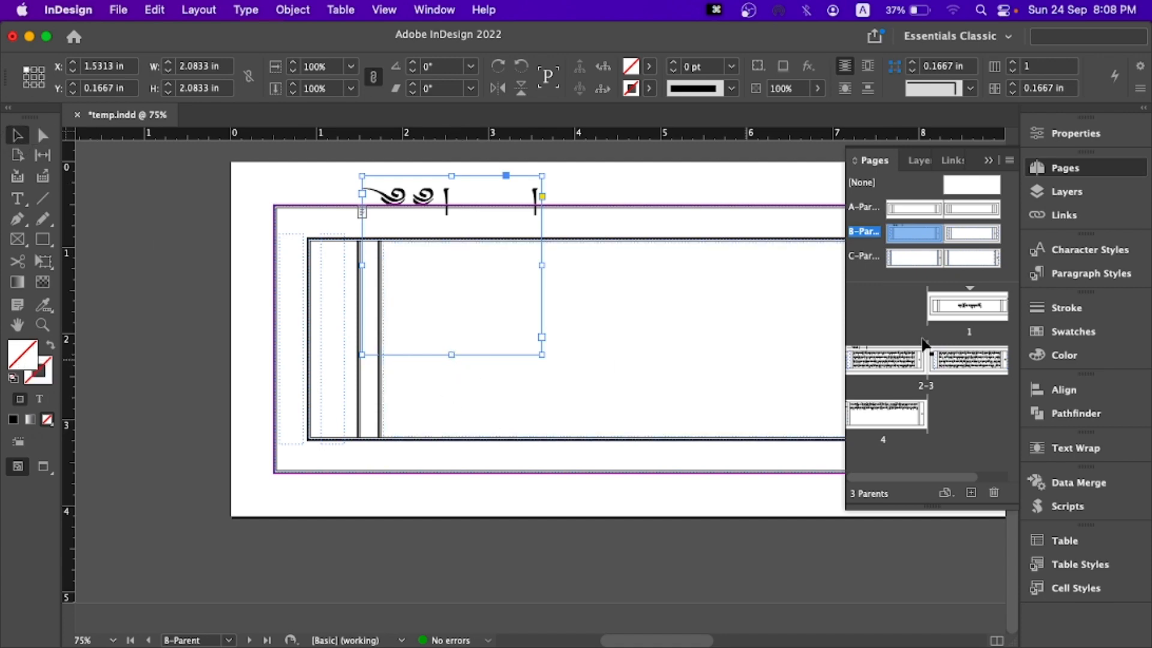
- Check which paragraph style is assigned to the pasted head mark
click(1079, 273)
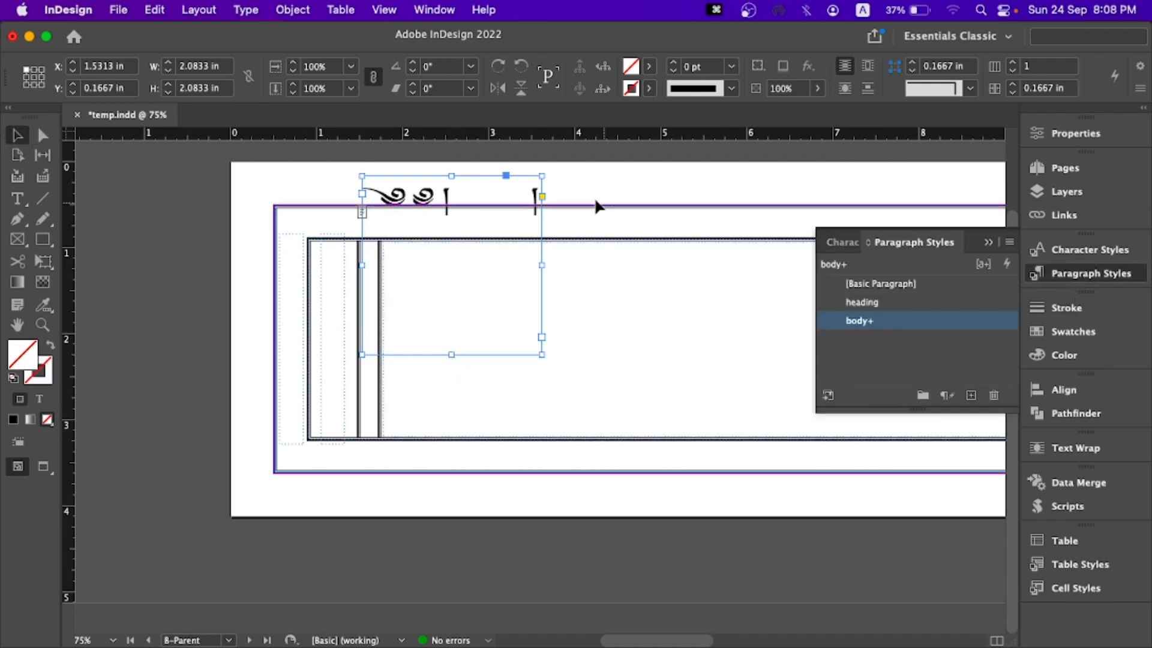
double_click(445, 205)
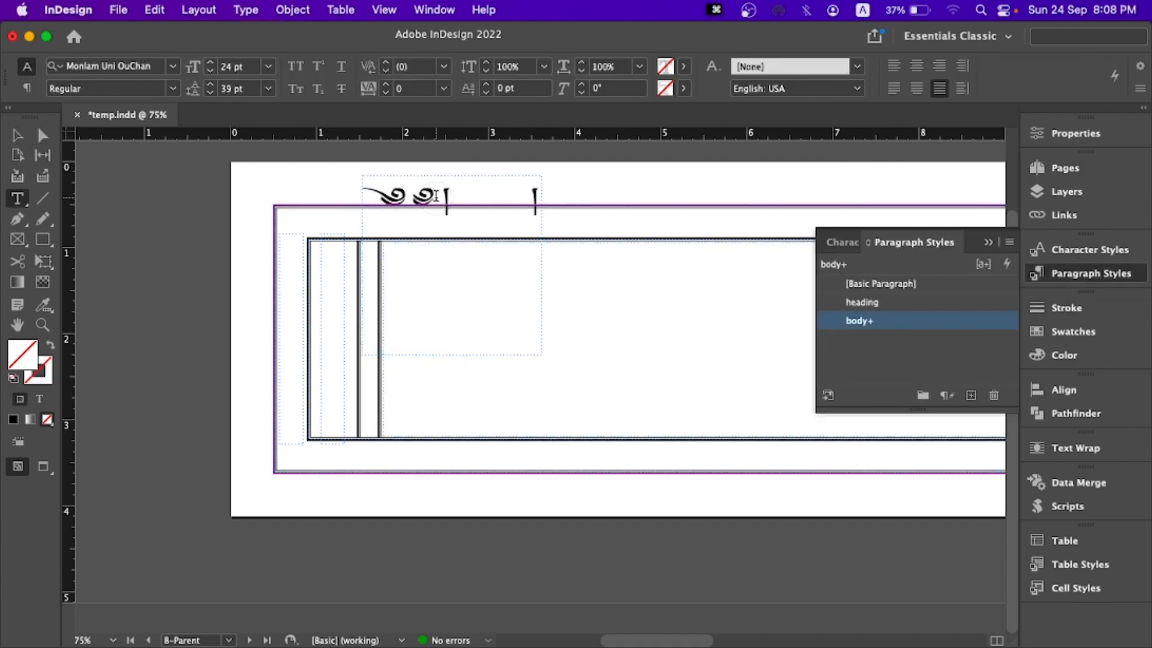
right_click(900, 324)
click(915, 397)
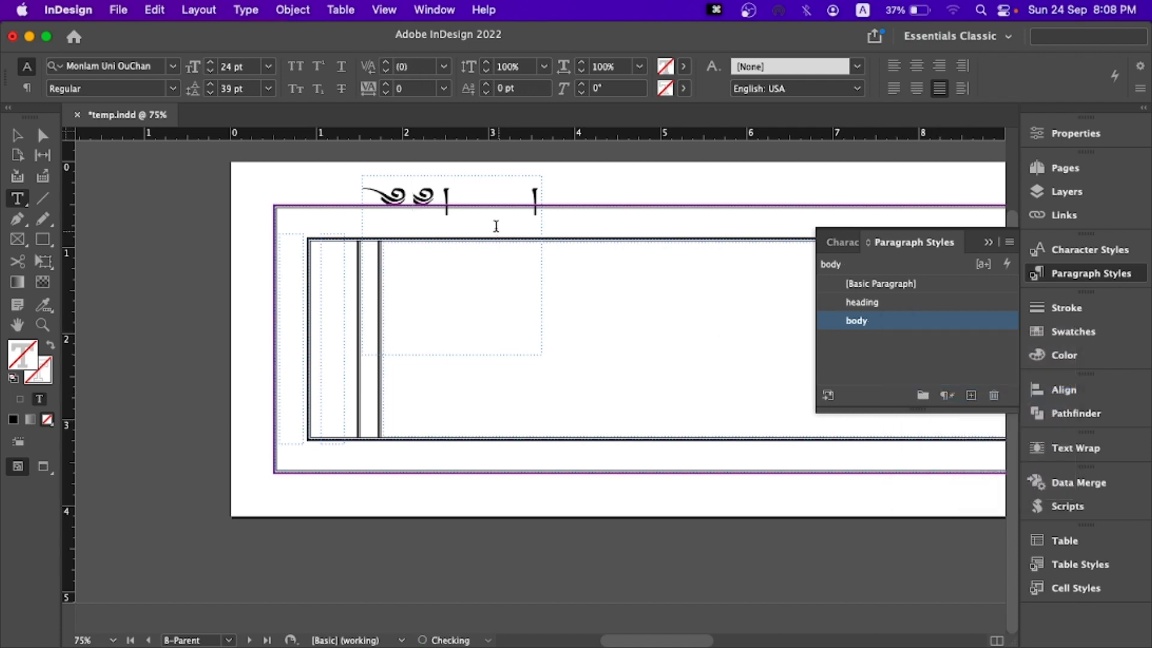
click(988, 243)
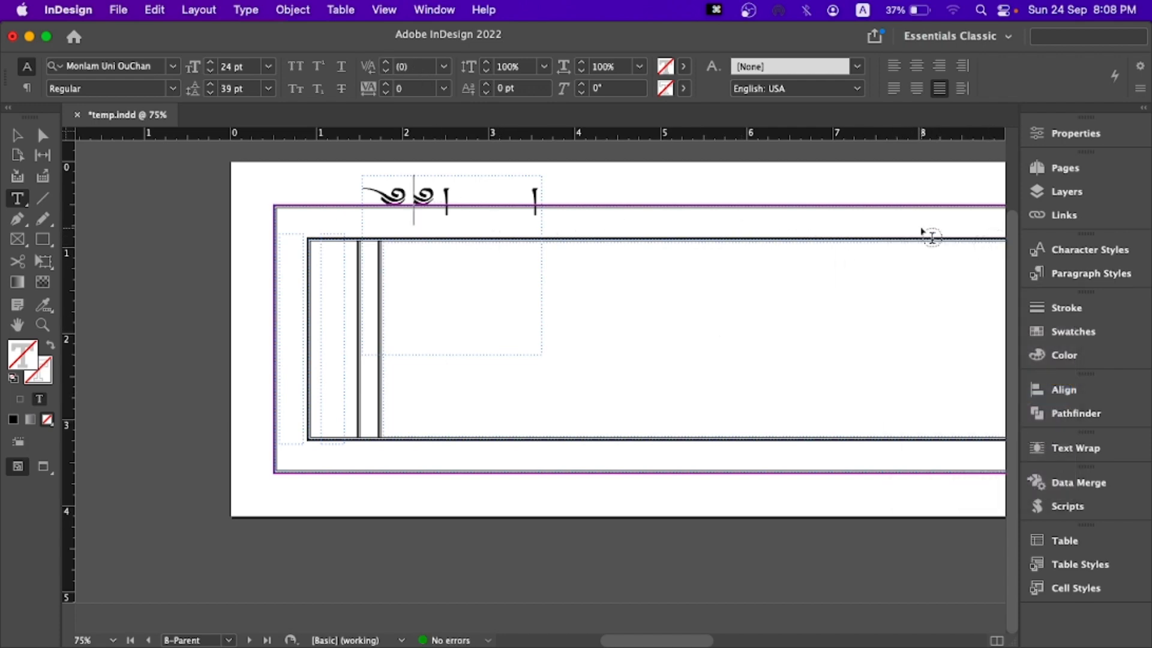
key(BackSpace)
key(cmd+z)
- Resize the head mark's frame to about 0.94 by 0.3 in and align it with the main text frame's upper-left corner
click(13, 139)
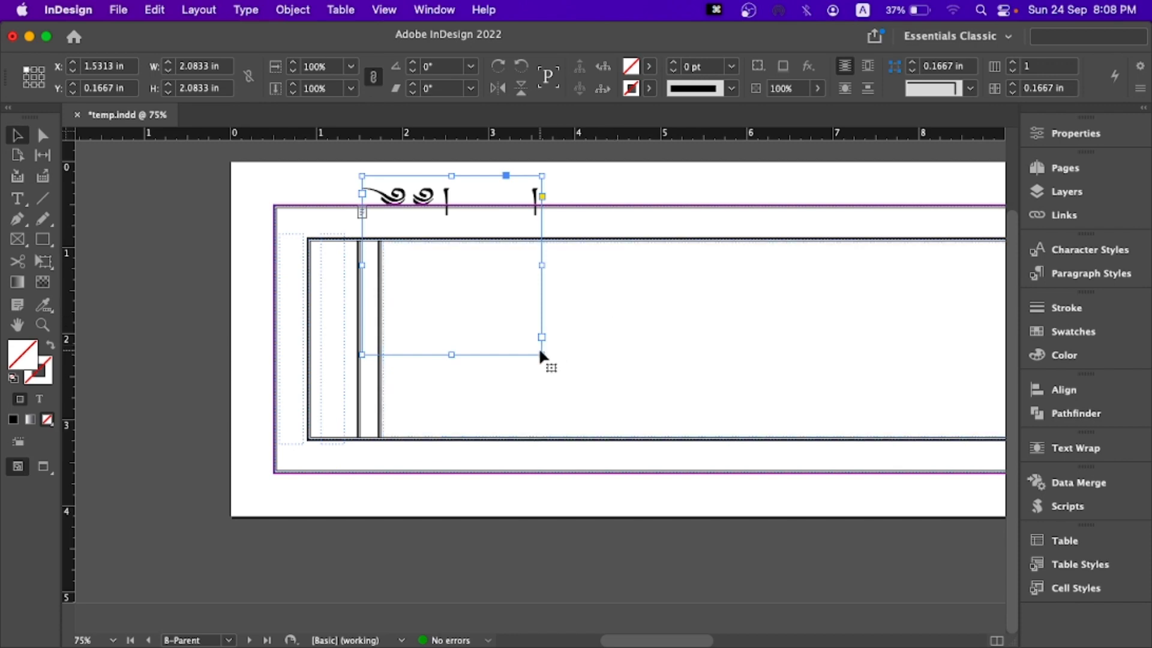
drag(539, 354, 433, 257)
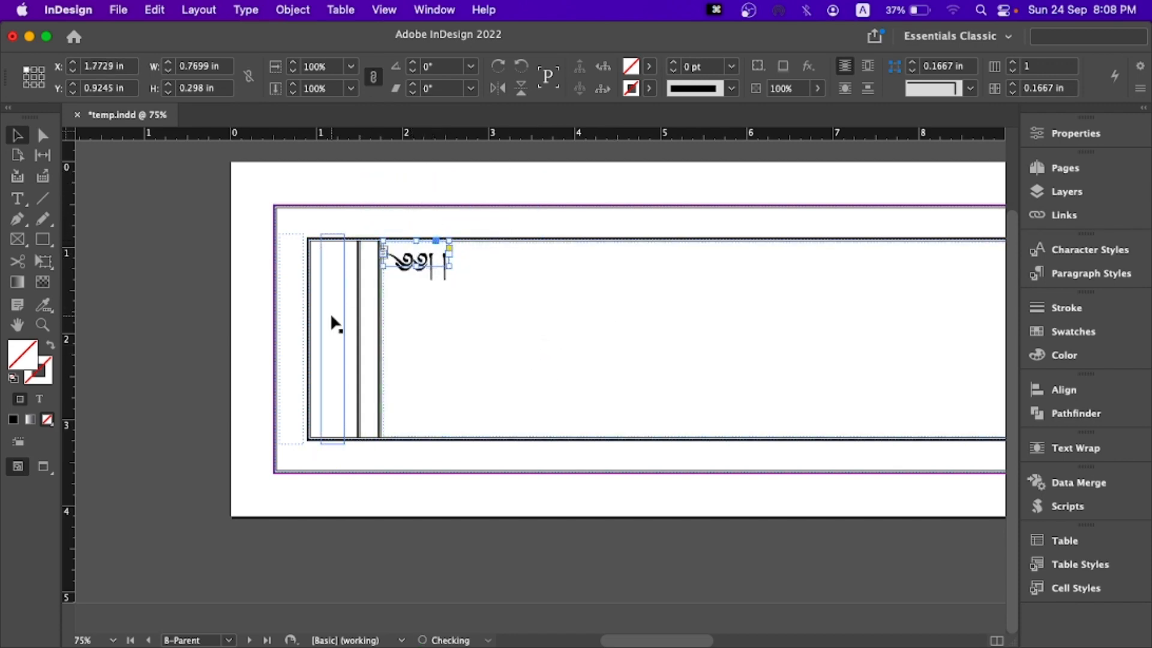
scroll(363, 329, down, 2)
scroll(363, 330, up, 6)
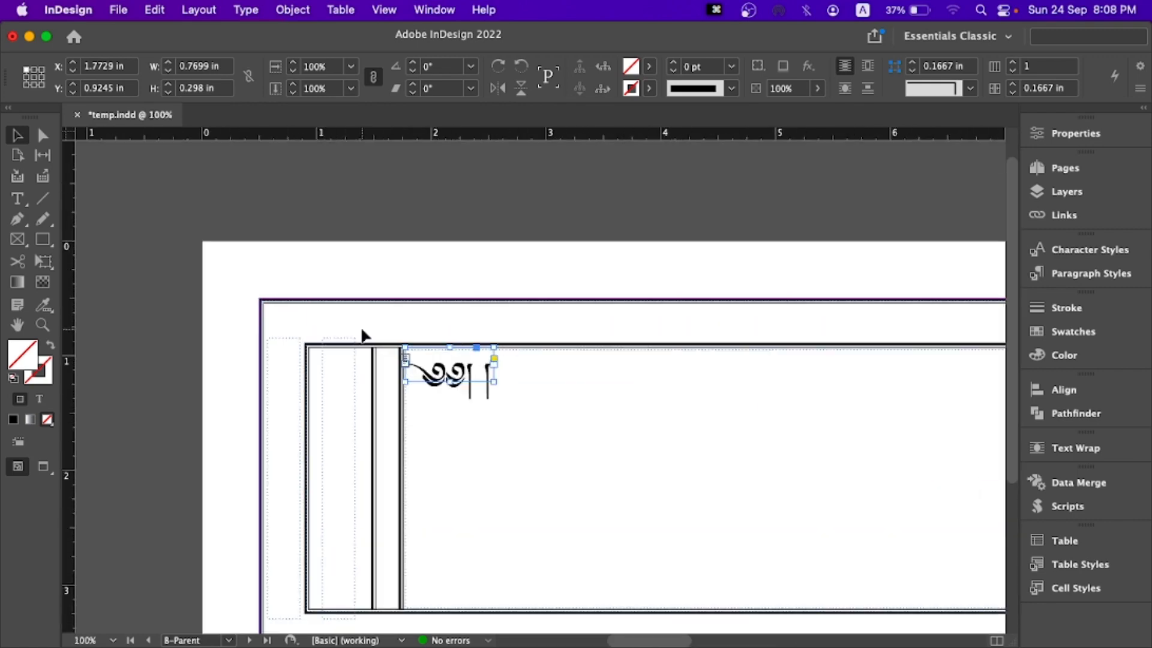
scroll(361, 330, down, 2)
scroll(488, 348, up, 2)
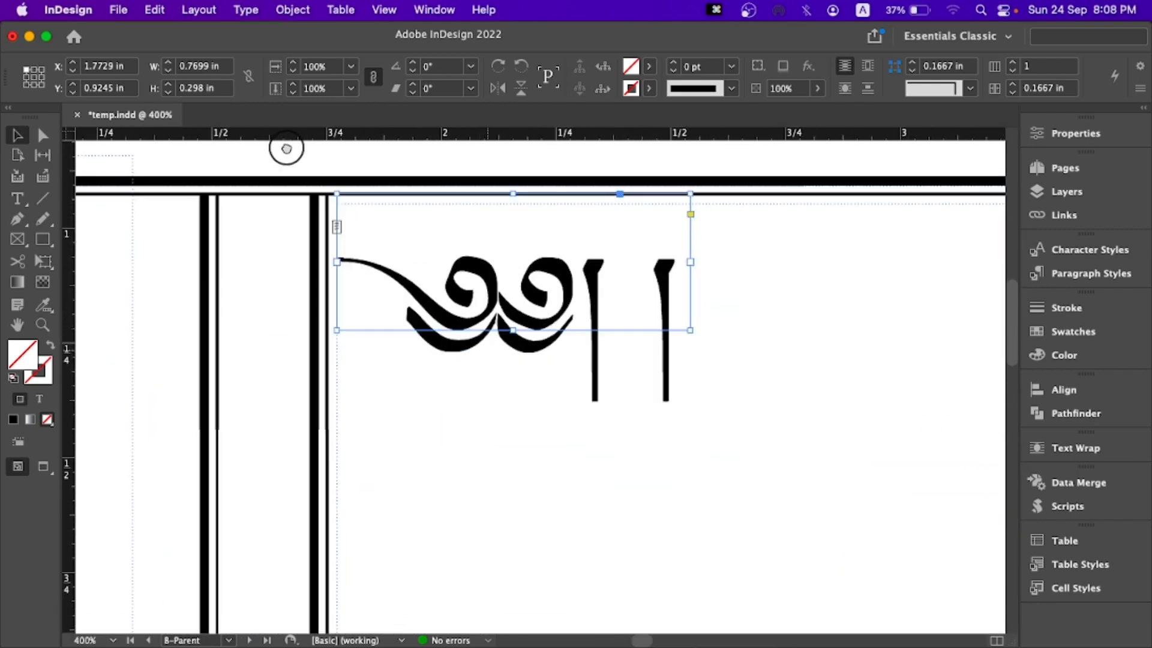
drag(466, 293, 468, 293)
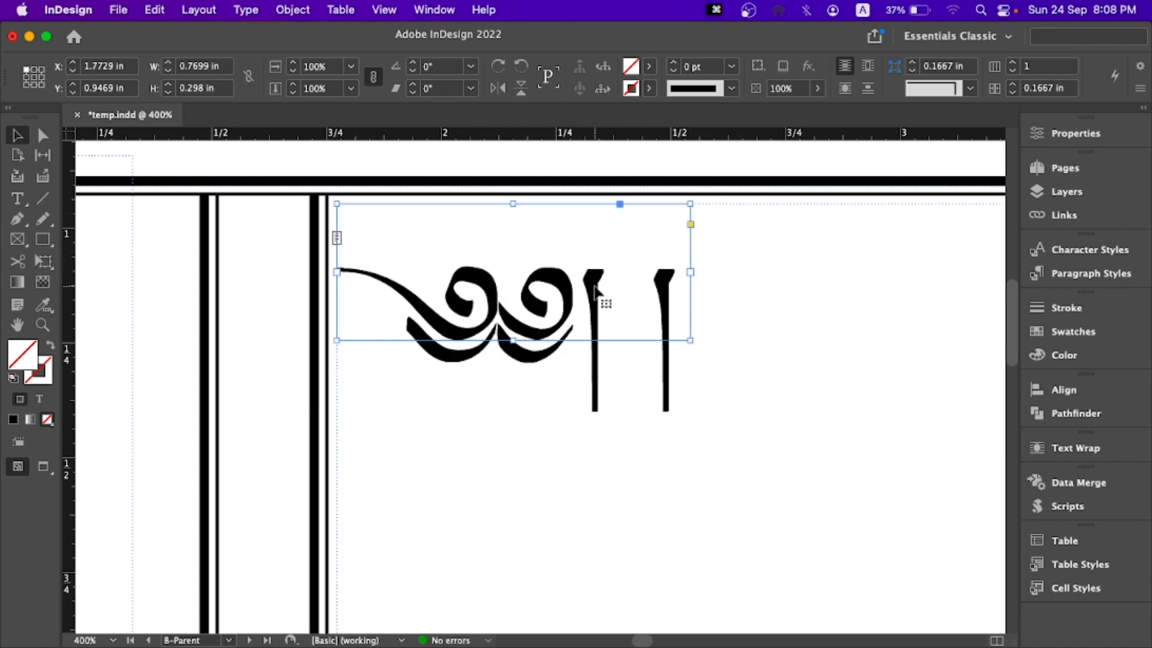
drag(690, 271, 767, 271)
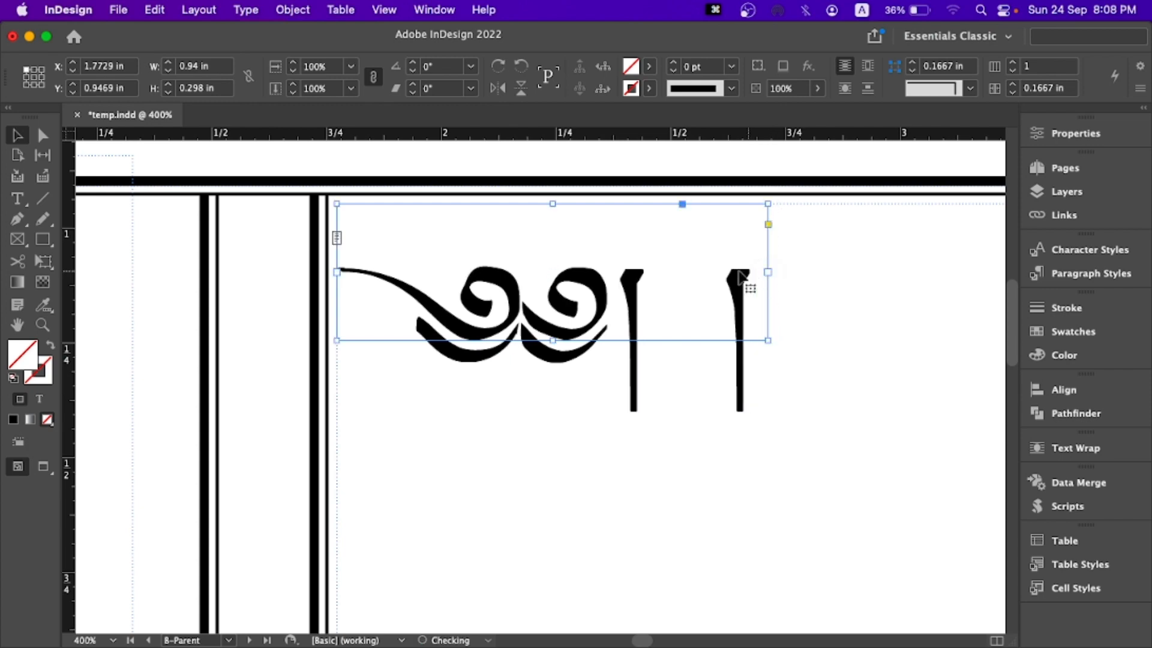
- Show the text wrap settings for the head mark and check how the mark meets the body text on page 2
drag(537, 202, 418, 200)
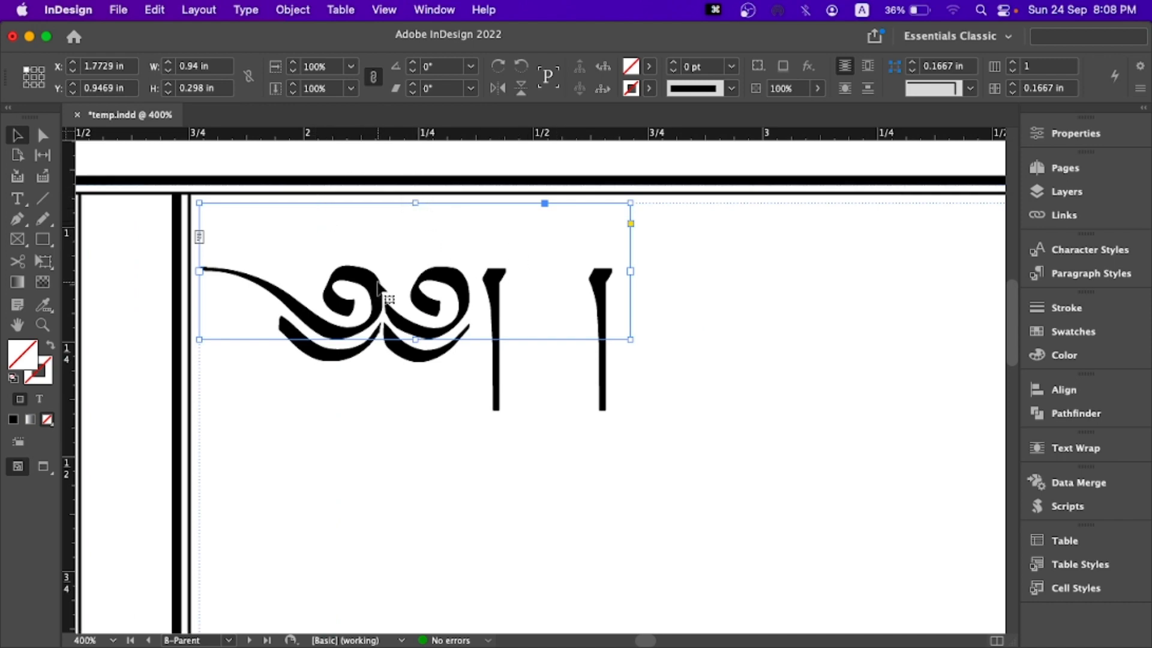
click(1101, 450)
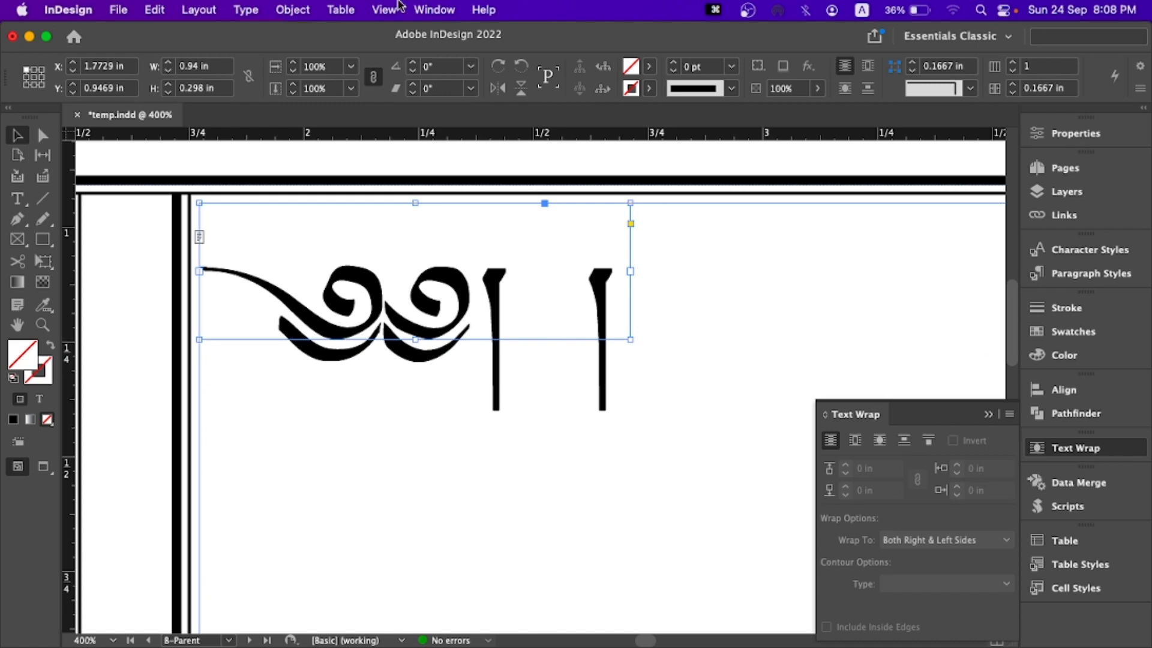
click(444, 13)
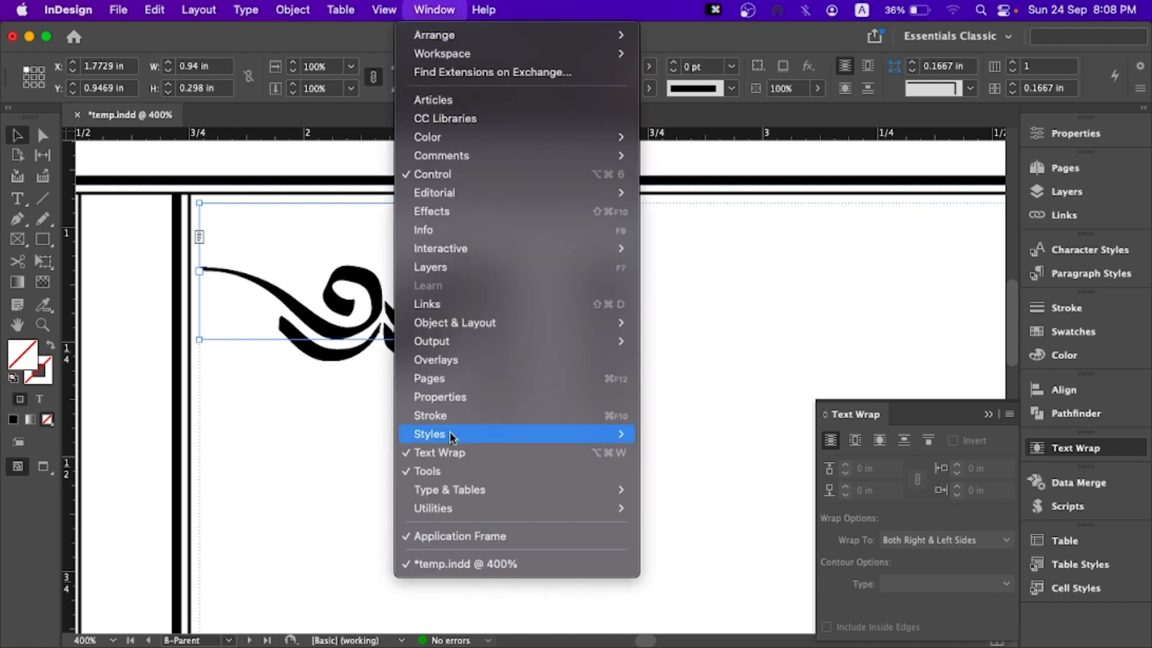
click(917, 417)
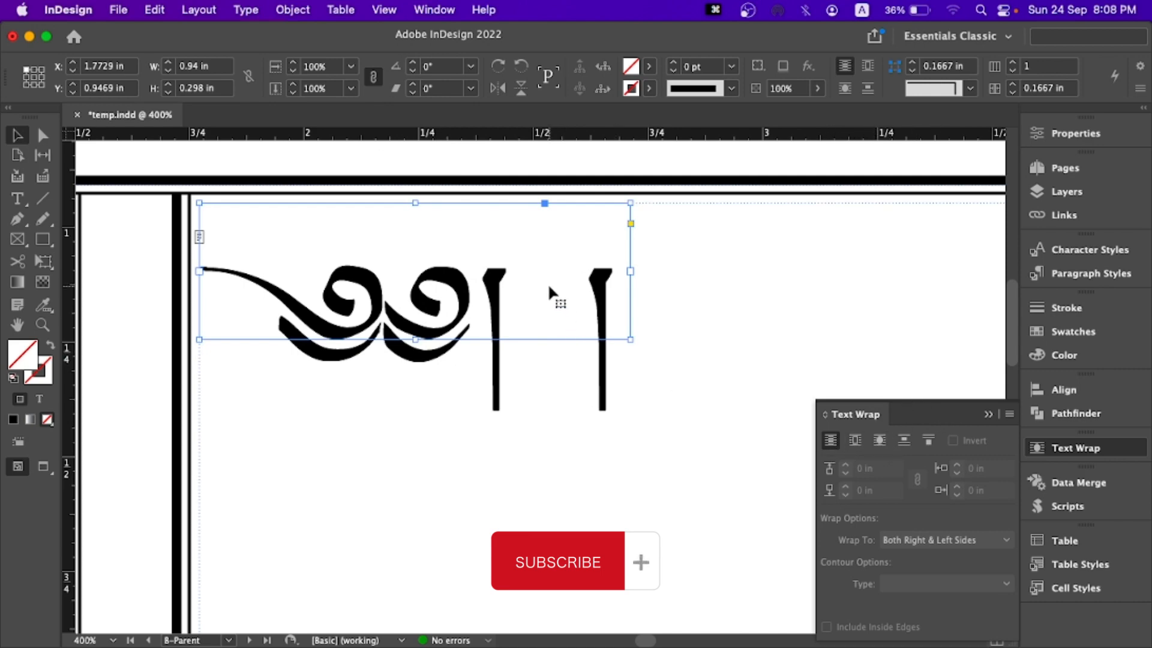
click(1063, 167)
double_click(883, 361)
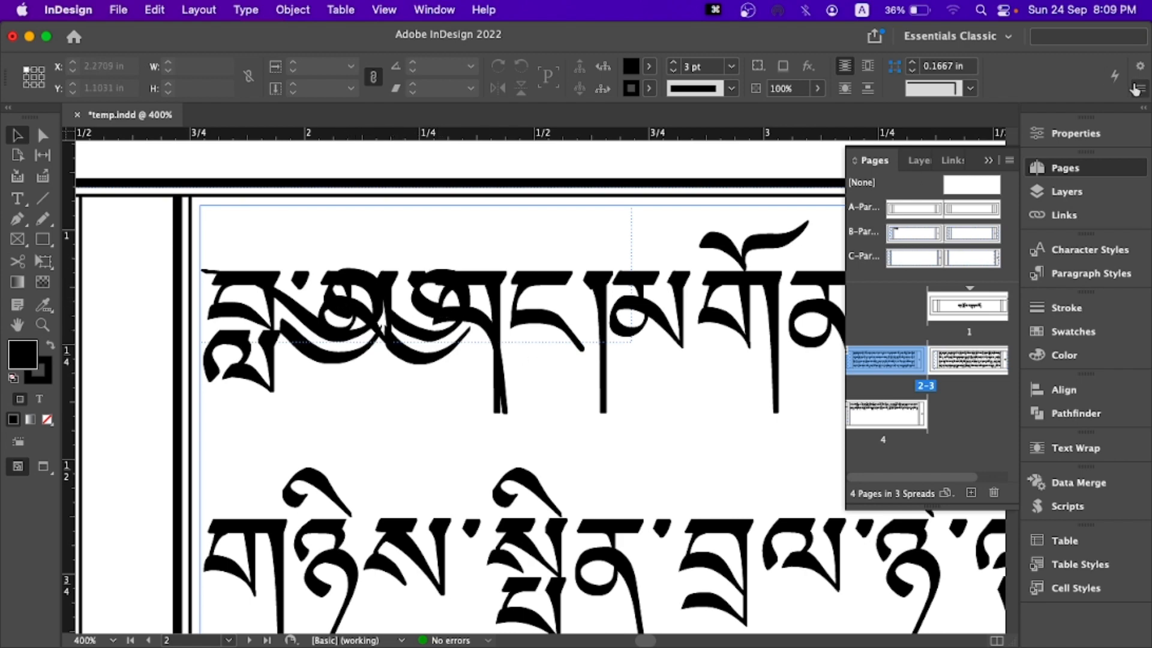
- Wrap text around the bounding box of the head mark's frame on B-Parent and check the result on page 2
double_click(910, 234)
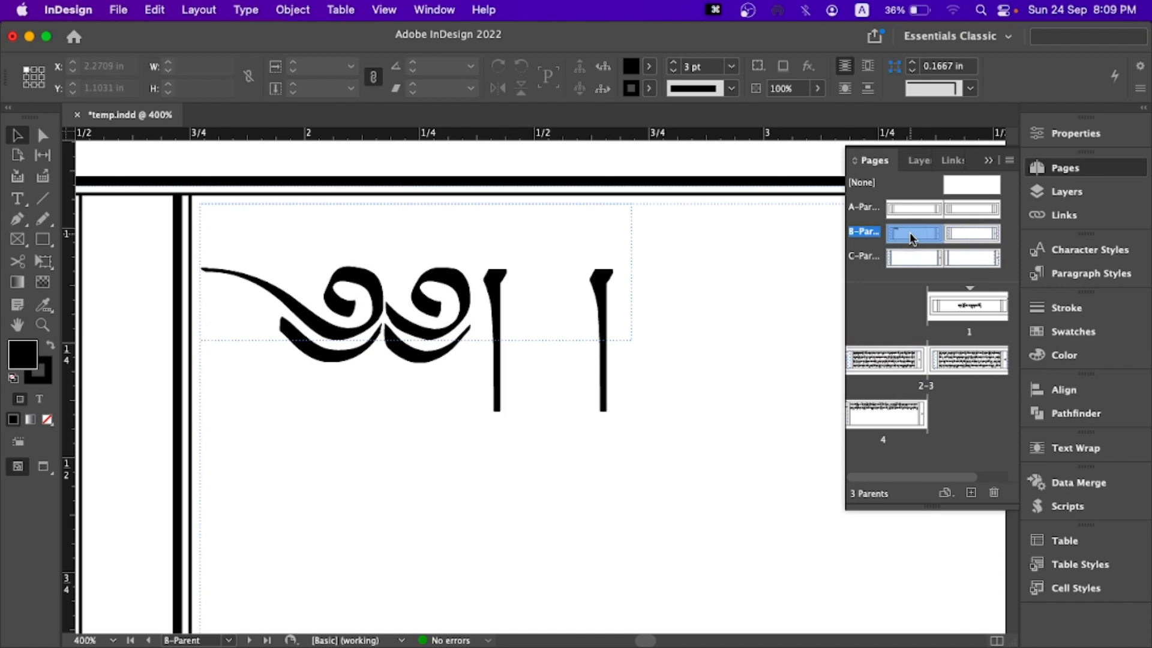
click(361, 308)
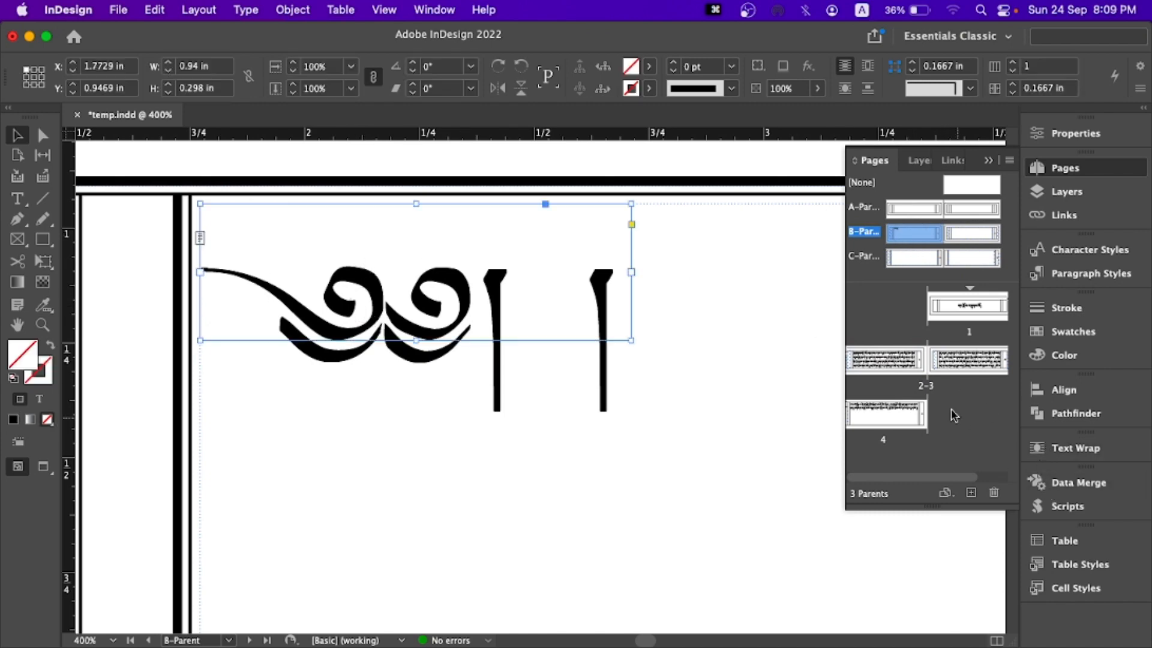
click(1076, 451)
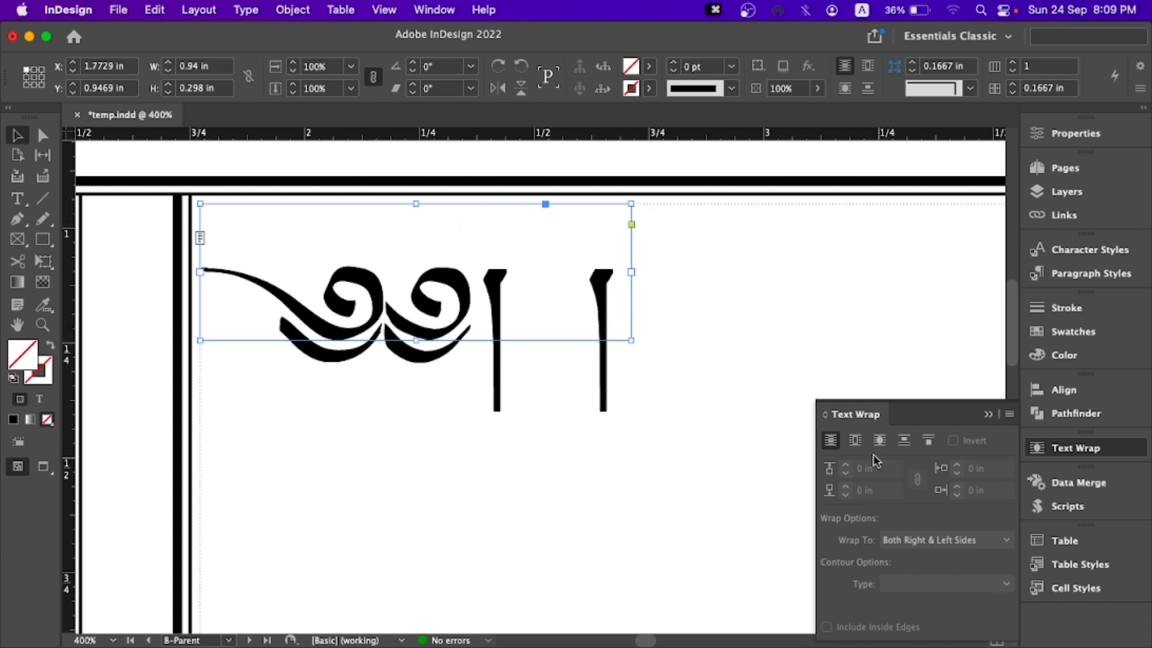
click(854, 440)
click(1090, 174)
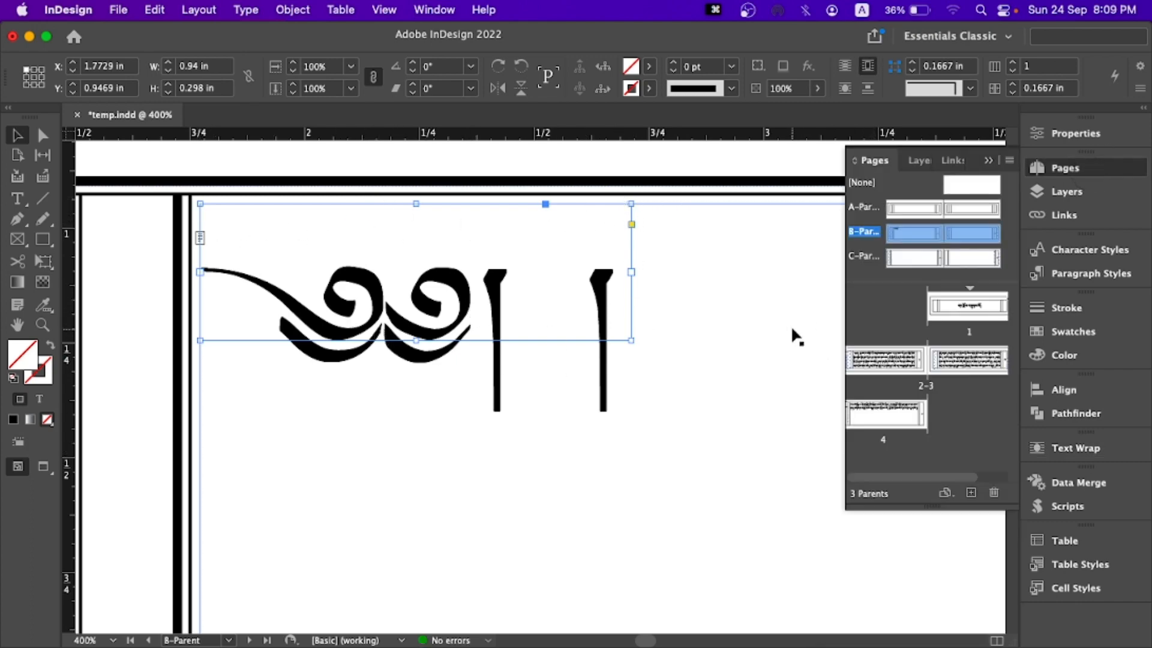
double_click(891, 358)
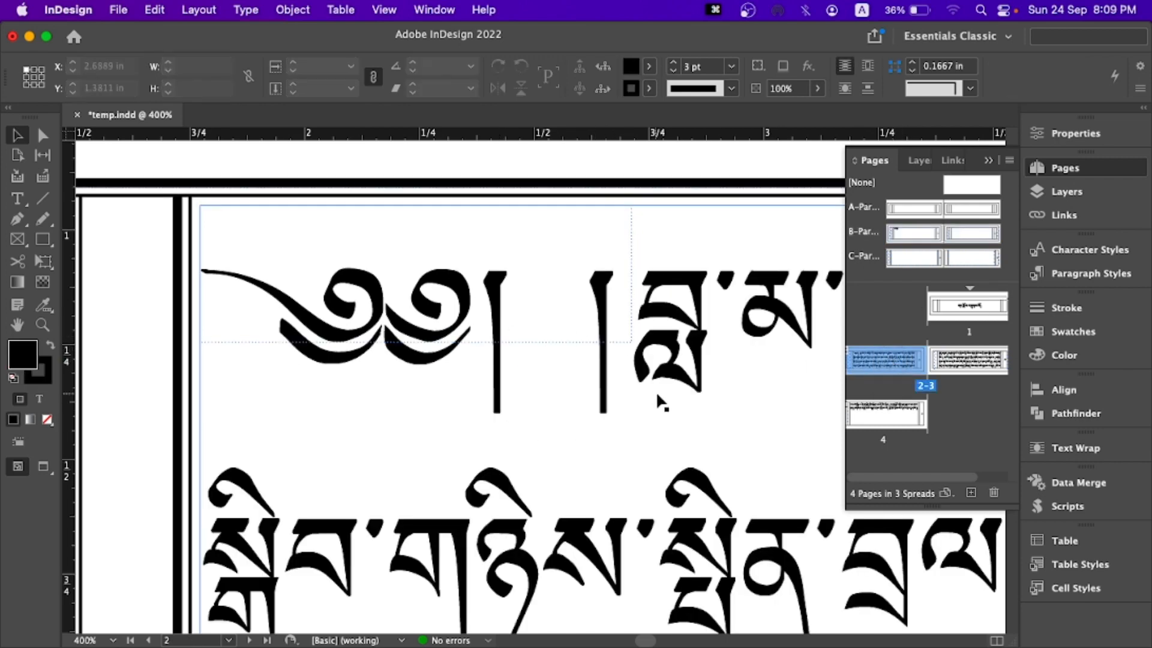
click(1024, 171)
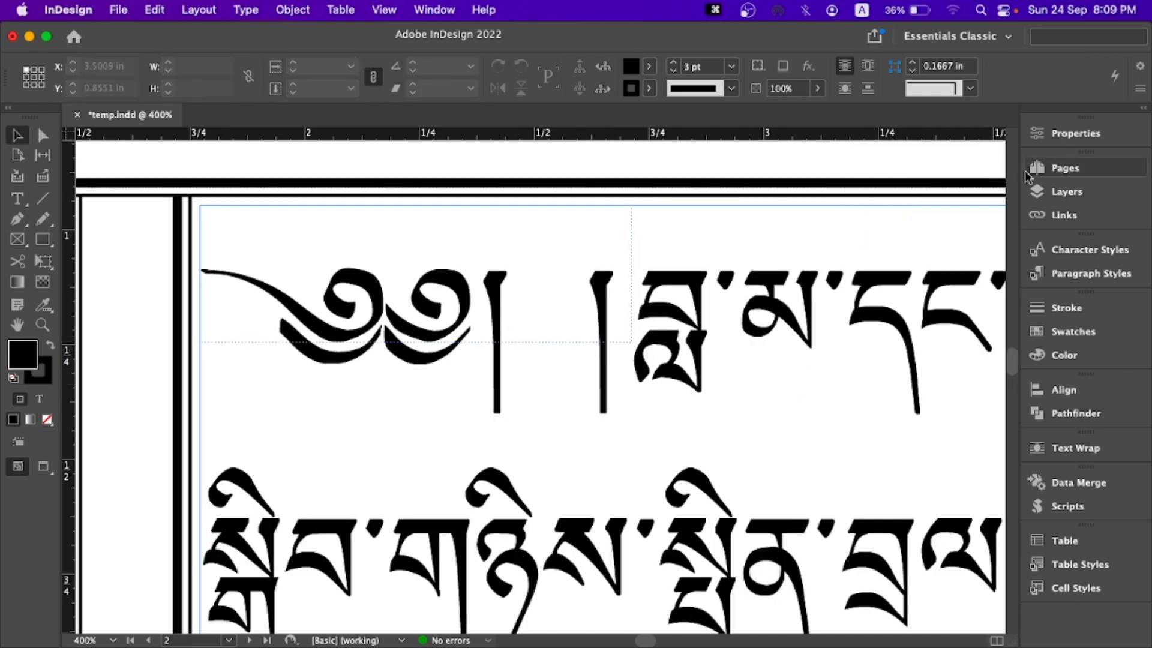
- Copy the head mark from B-Parent's left page to its right page and align it with the main text frame's upper-left corner
click(1072, 168)
double_click(912, 236)
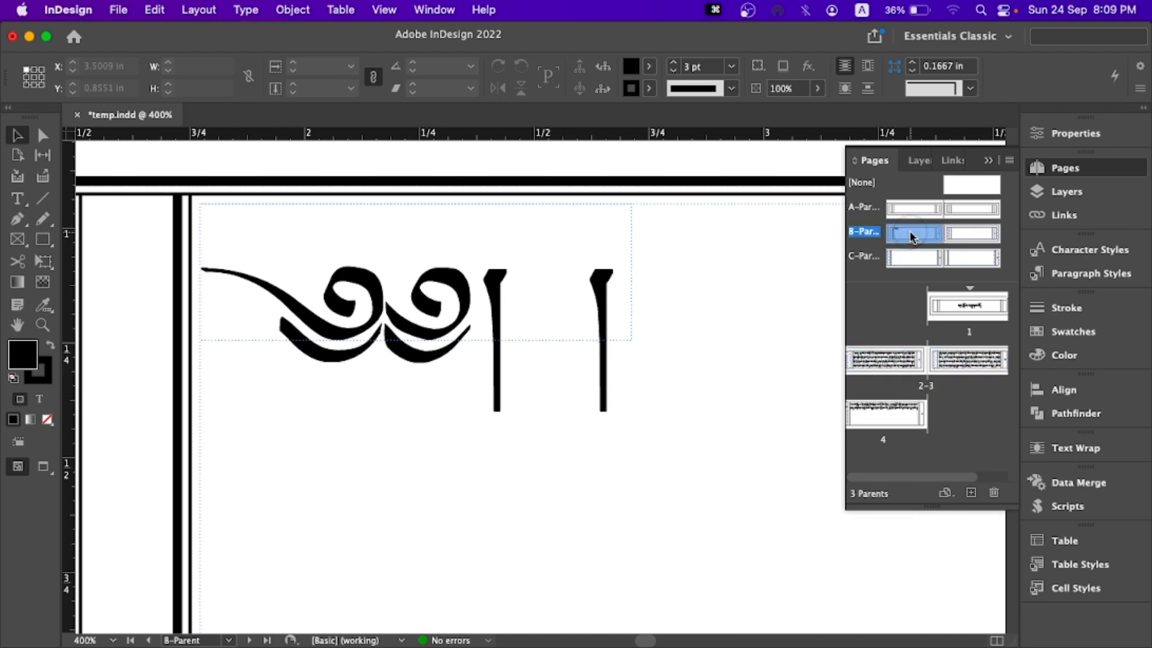
click(422, 298)
key(super+c)
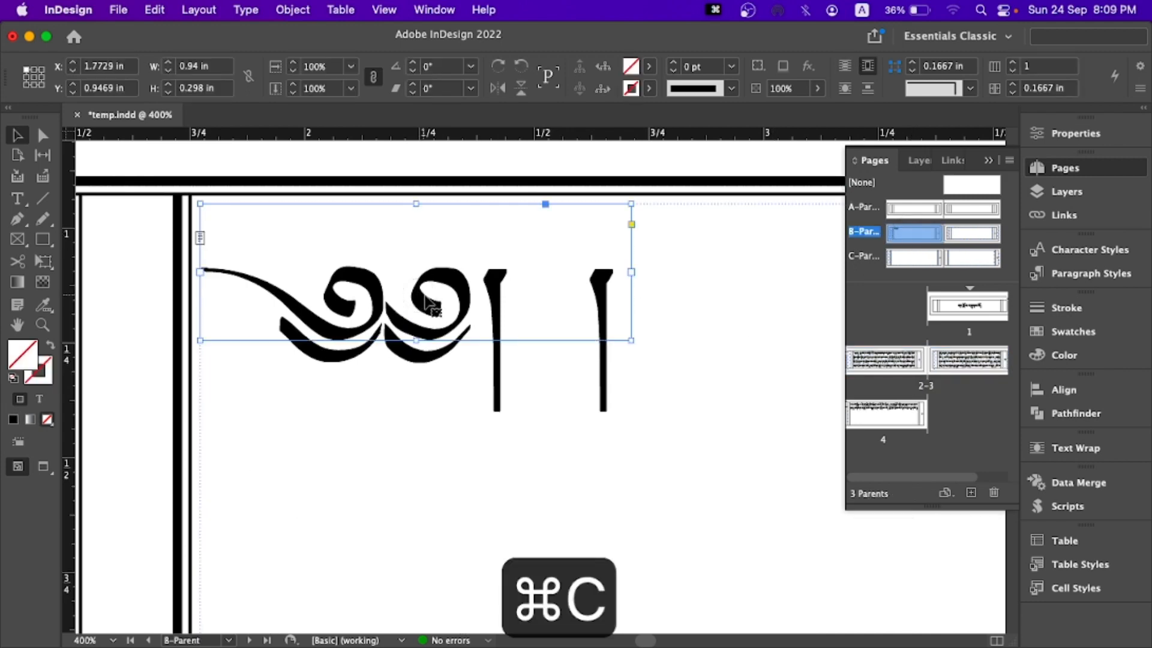
double_click(969, 234)
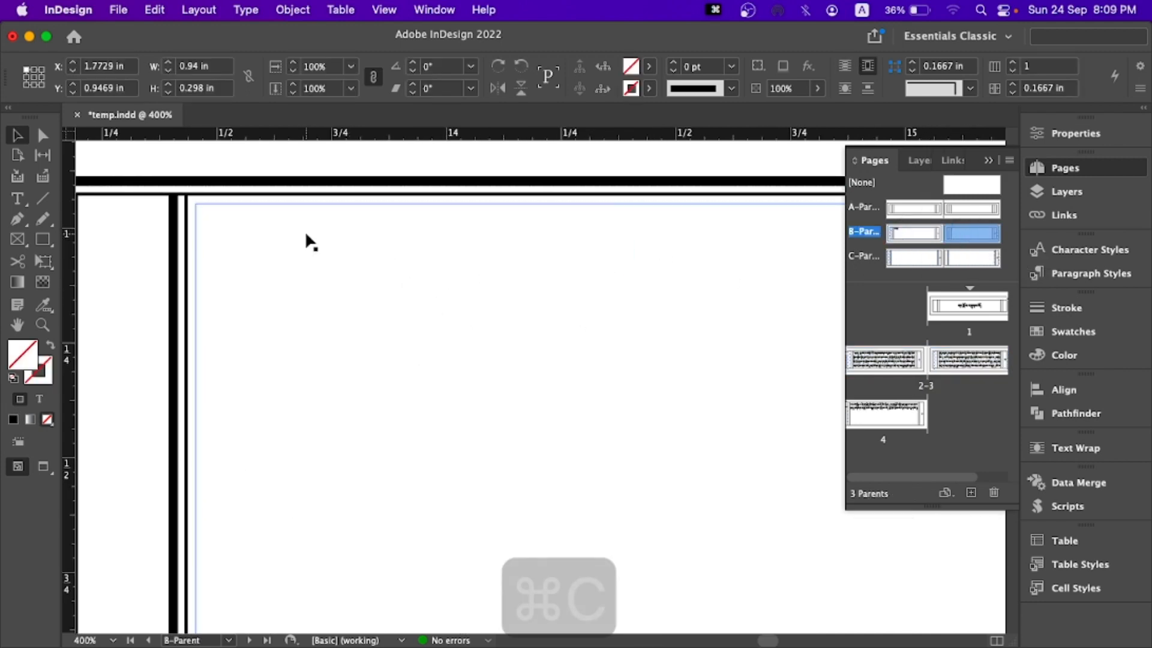
key(super+v)
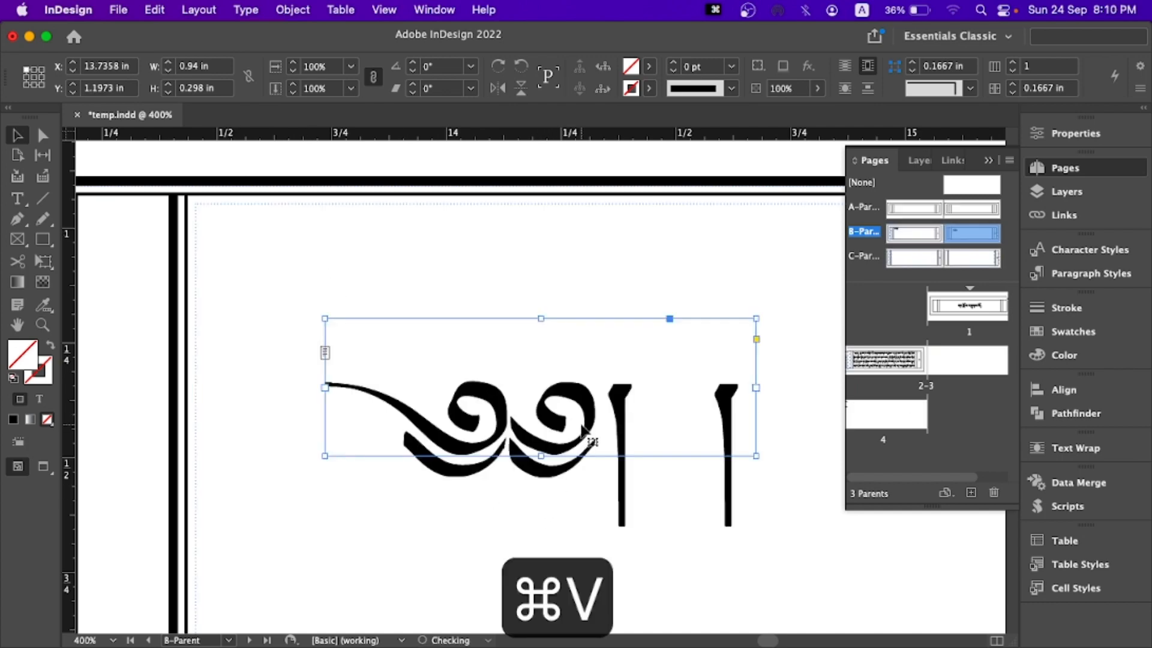
drag(582, 428, 454, 313)
- Paste a copy of the head mark onto C-Parent's left page near the main text frame's upper-left corner
key(super+c)
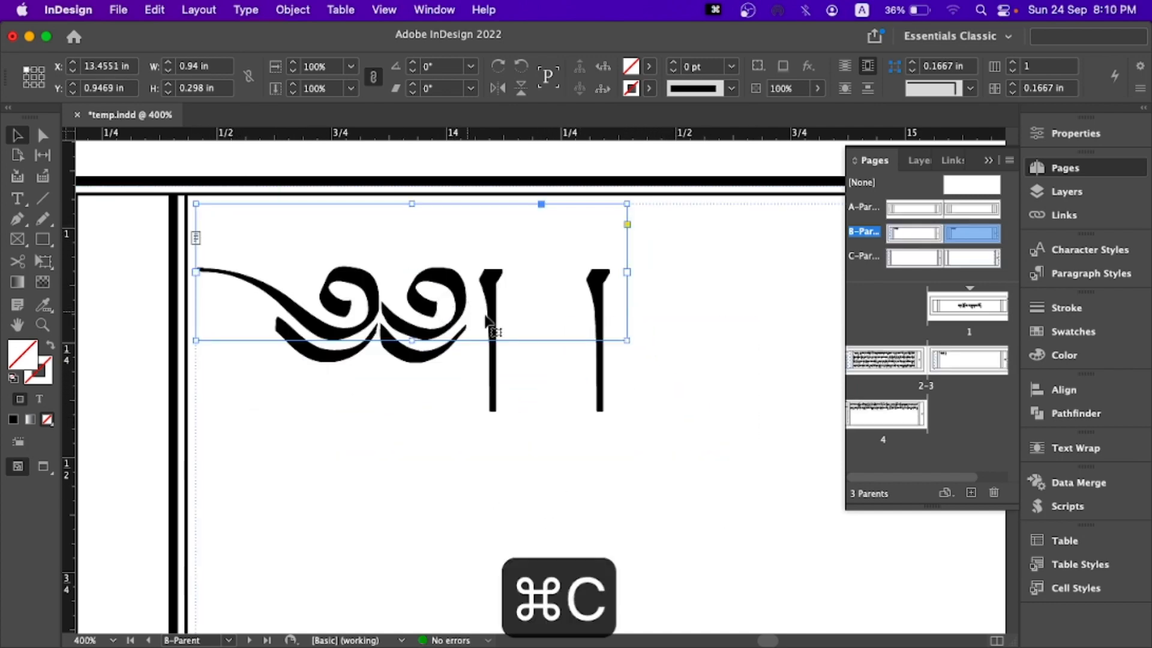
double_click(921, 267)
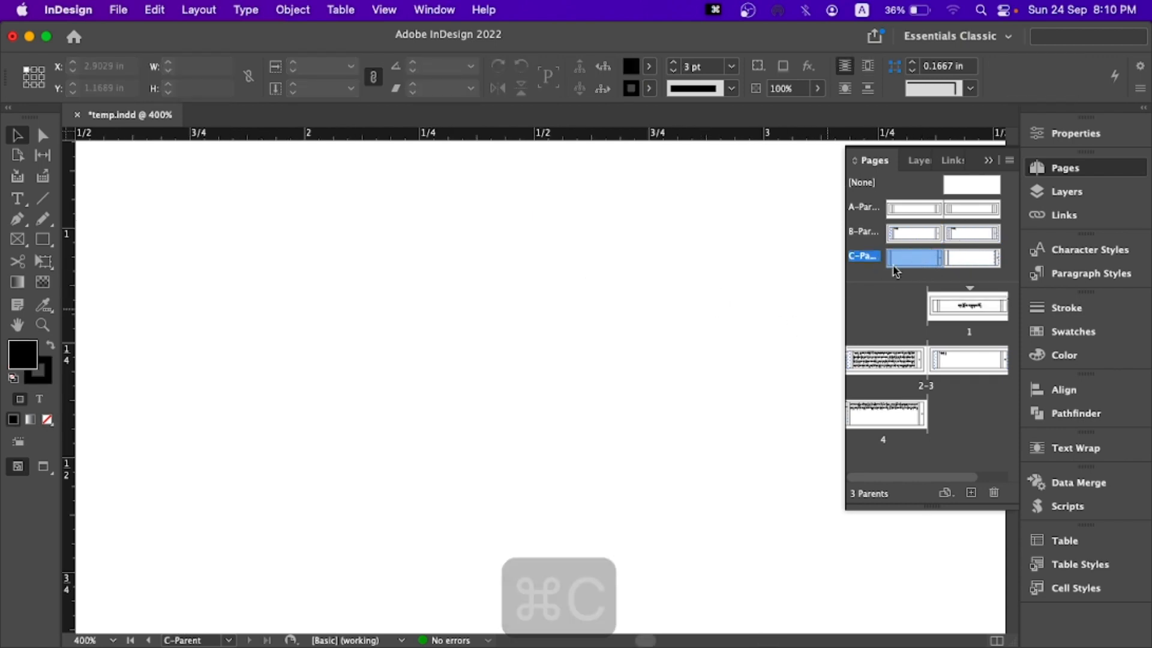
double_click(913, 268)
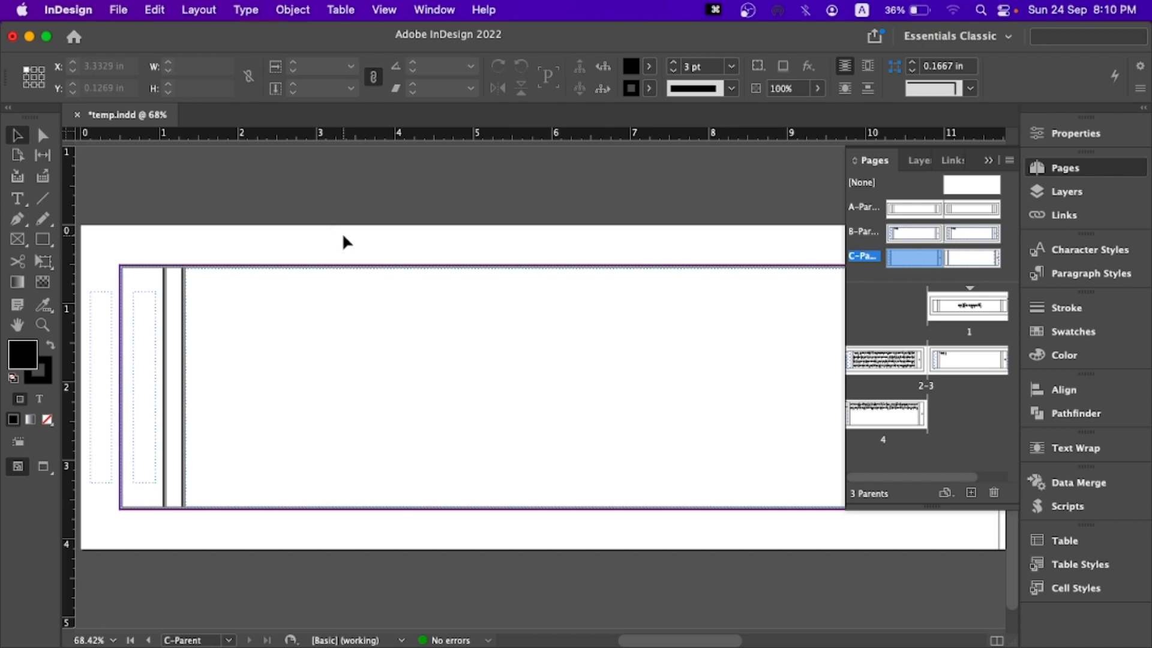
key(super+v)
drag(544, 389, 225, 287)
- Align the head mark's frame on C-Parent's left page exactly with the main text frame's upper-left corner
key(super+minus)
key(super+minus)
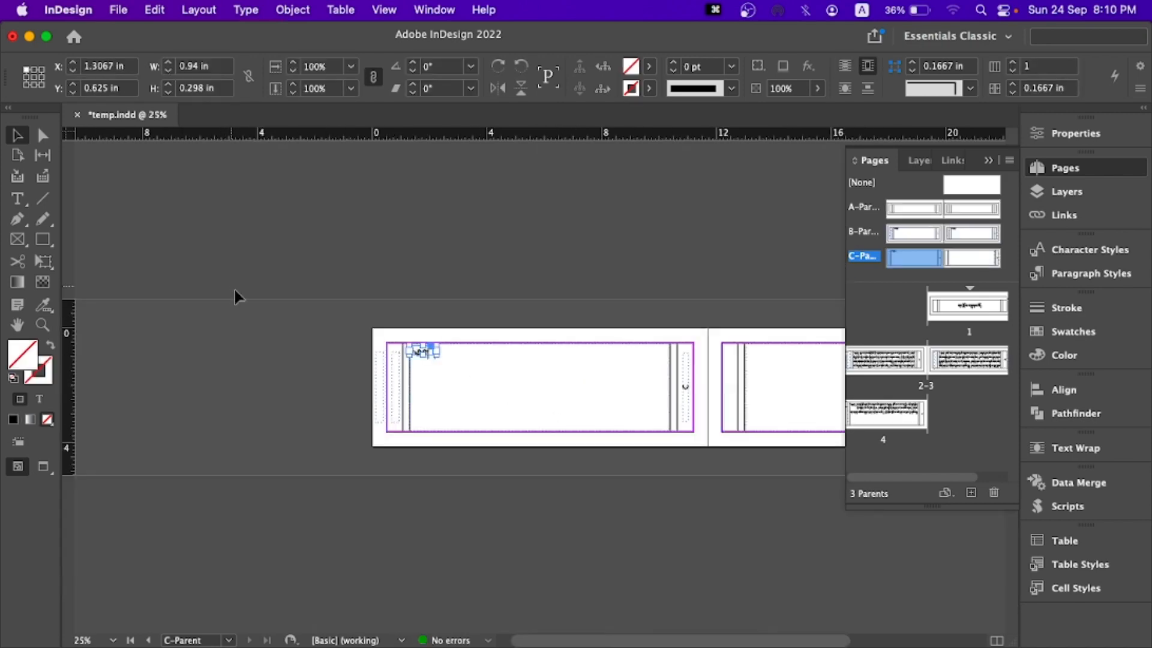
key(super+equal)
key(super+equal)
key(super+equal)
key(super+equal)
key(super+equal)
key(super+equal)
key(super+equal)
key(super+equal)
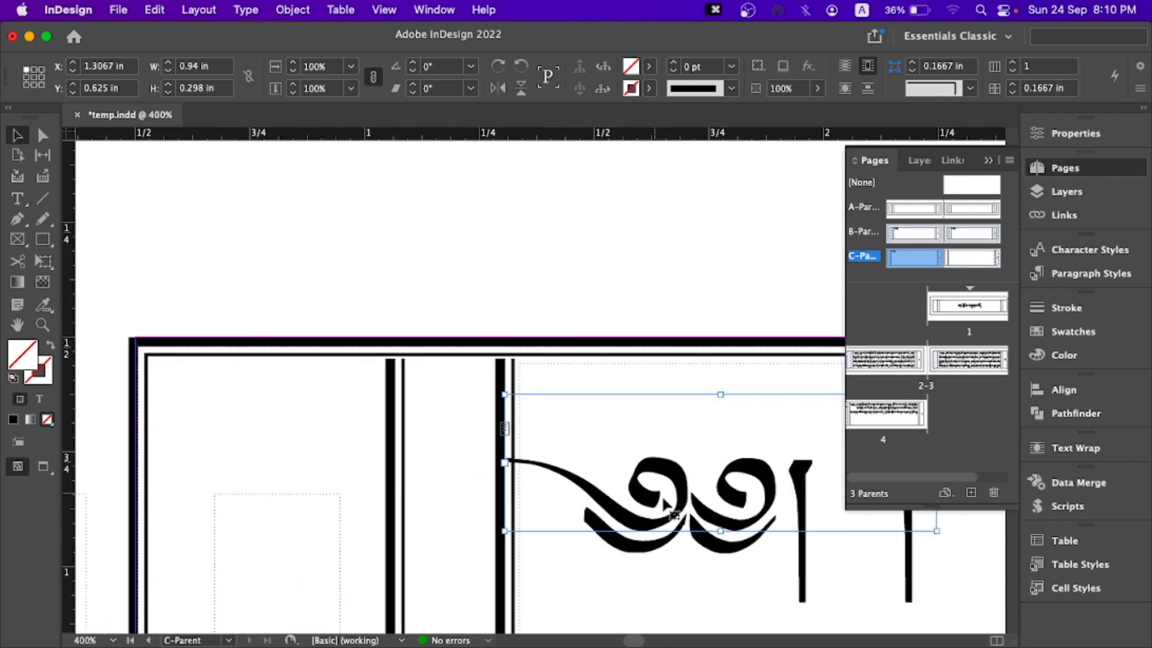
drag(673, 480, 703, 412)
click(599, 329)
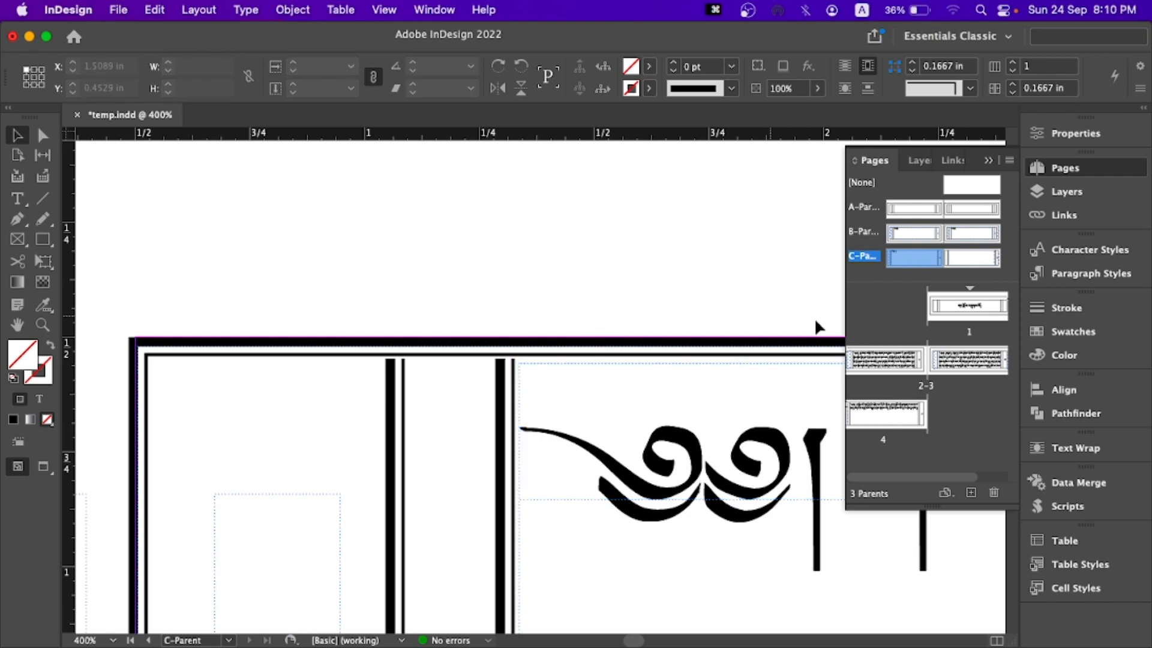
- Fit page 2 in the window and examine its layout in preview mode without frame edges
double_click(876, 363)
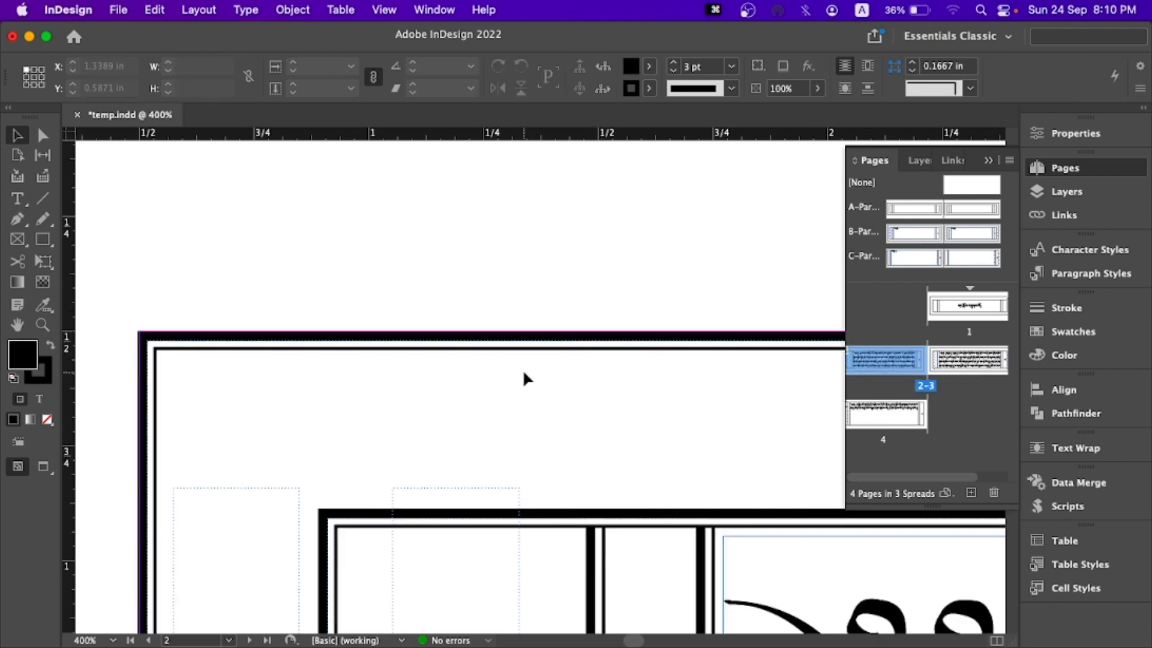
key(super+0)
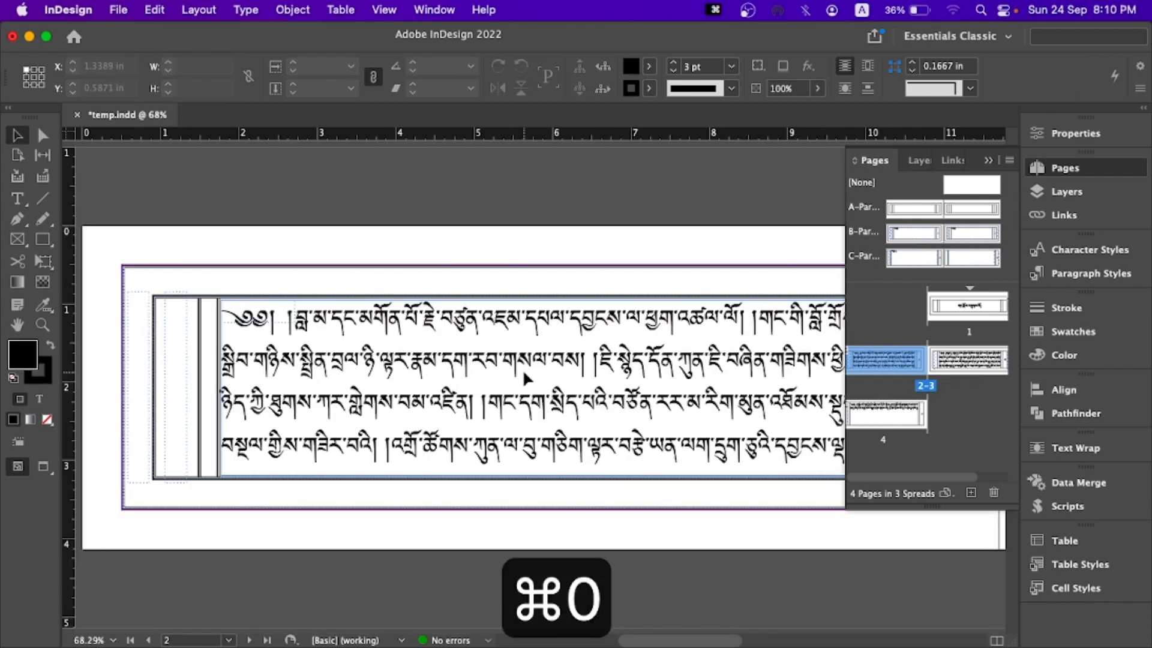
click(989, 161)
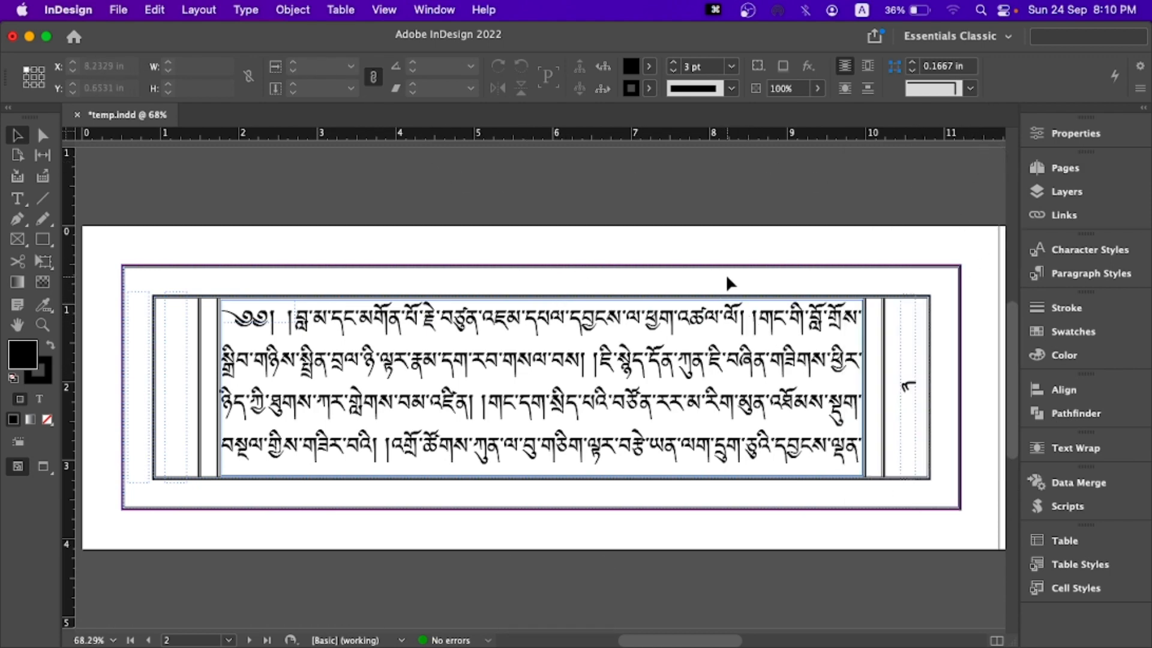
key(w)
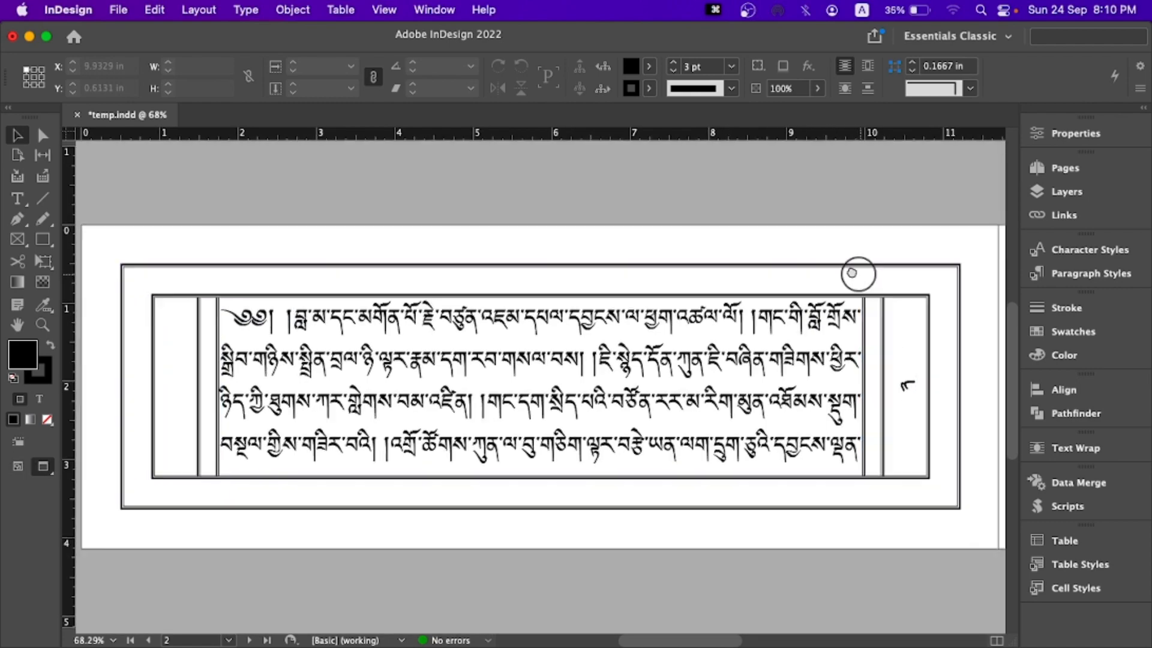
- Examine the head marks and text flow on pages 3 and 4 in preview mode
drag(862, 270, 557, 250)
drag(889, 255, 607, 250)
drag(790, 253, 609, 240)
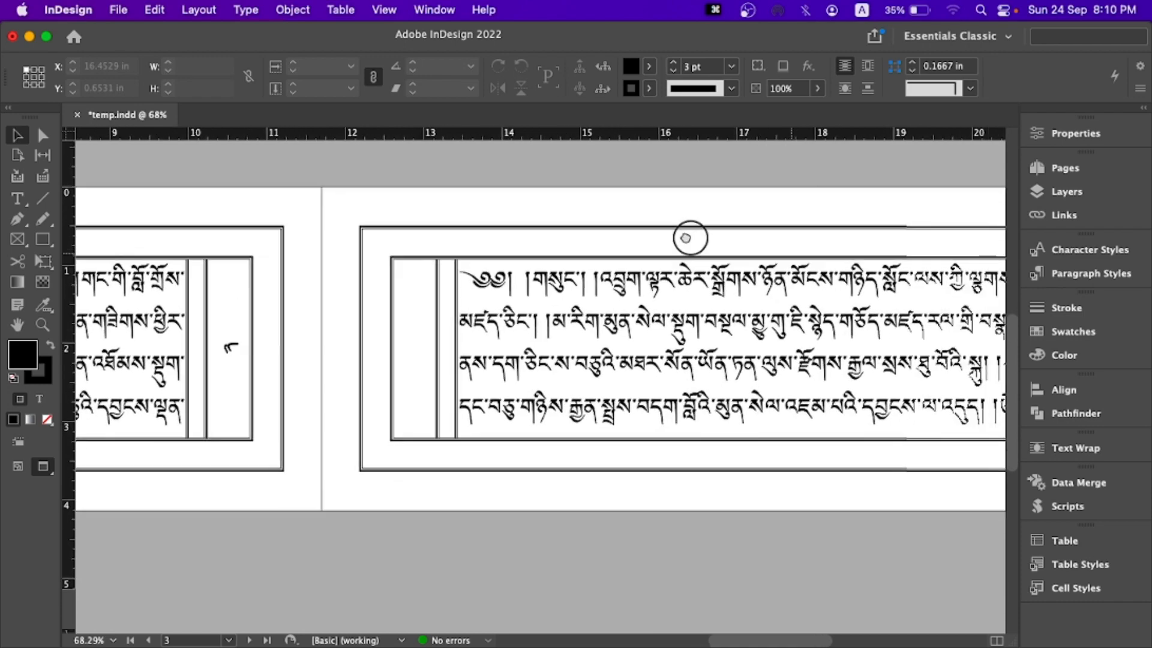
drag(743, 246, 634, 242)
scroll(634, 241, down, 15)
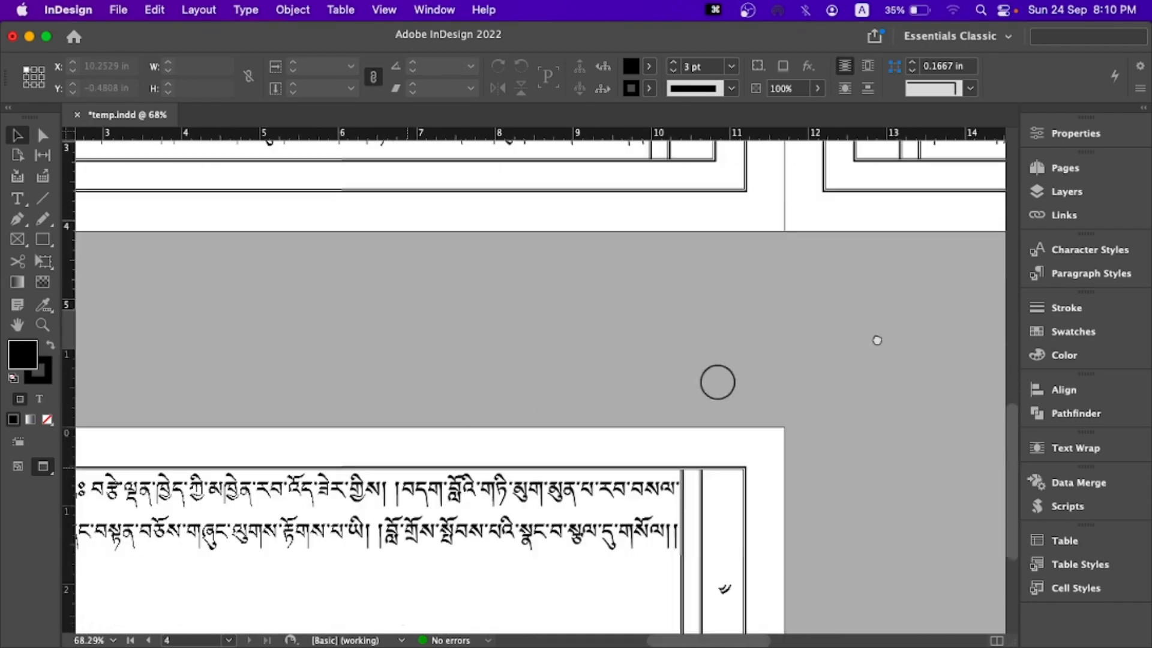
scroll(643, 404, left, 5)
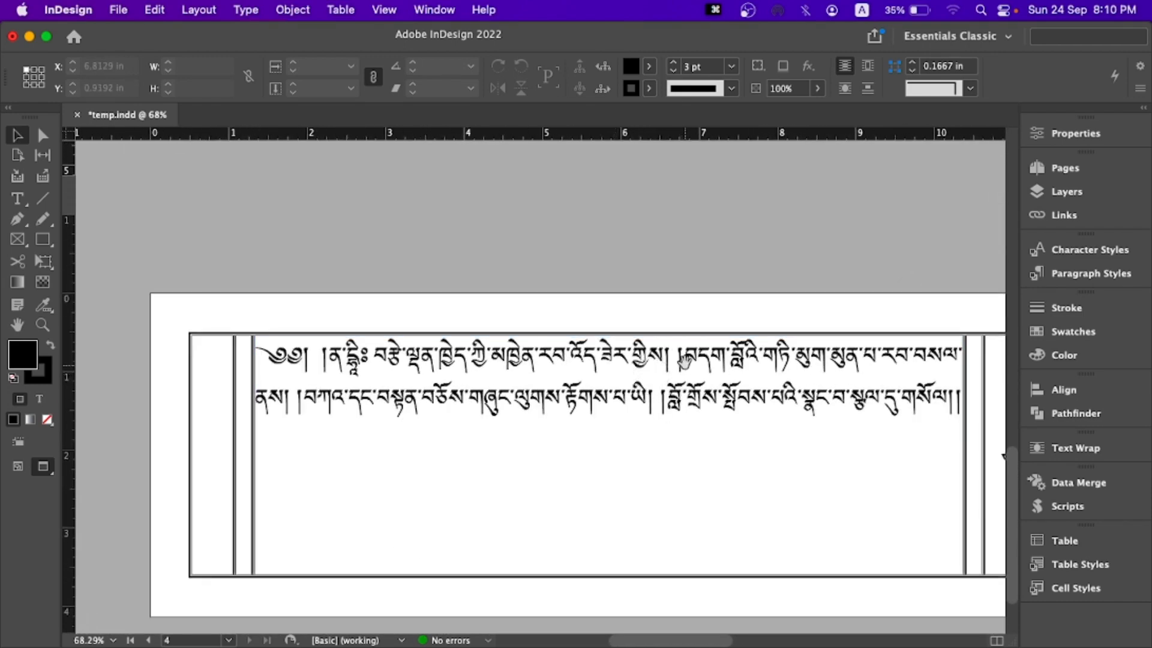
scroll(606, 363, up, 2)
scroll(606, 363, right, 2)
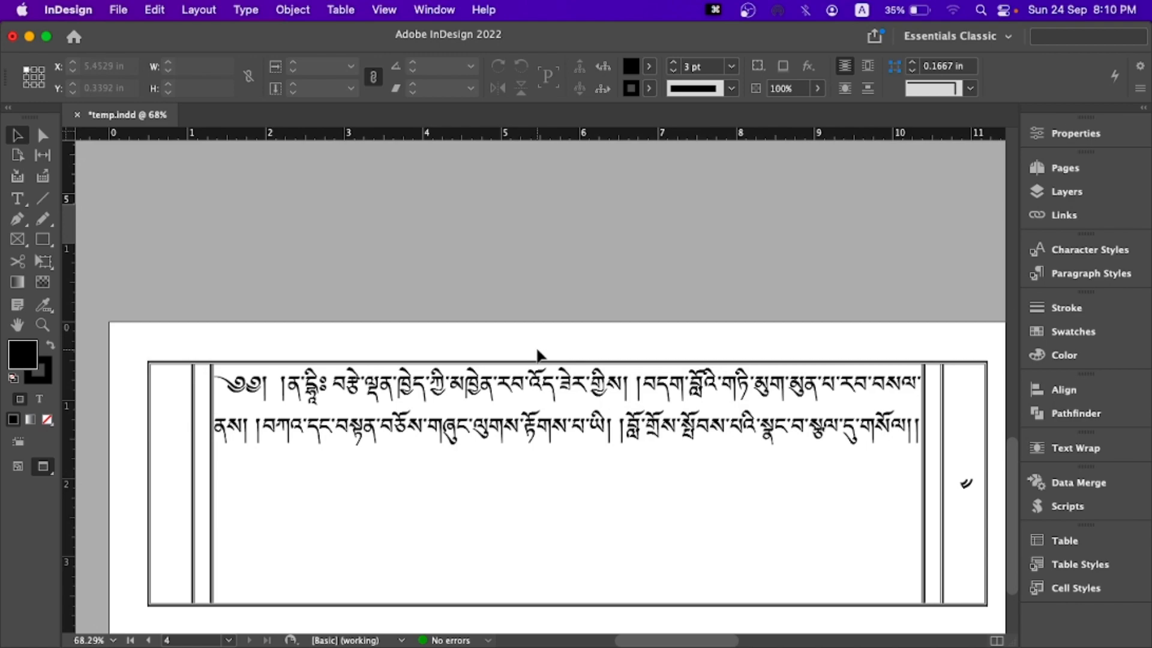
drag(600, 295, 467, 400)
drag(620, 324, 524, 467)
drag(655, 378, 574, 455)
drag(626, 404, 538, 456)
drag(682, 404, 606, 330)
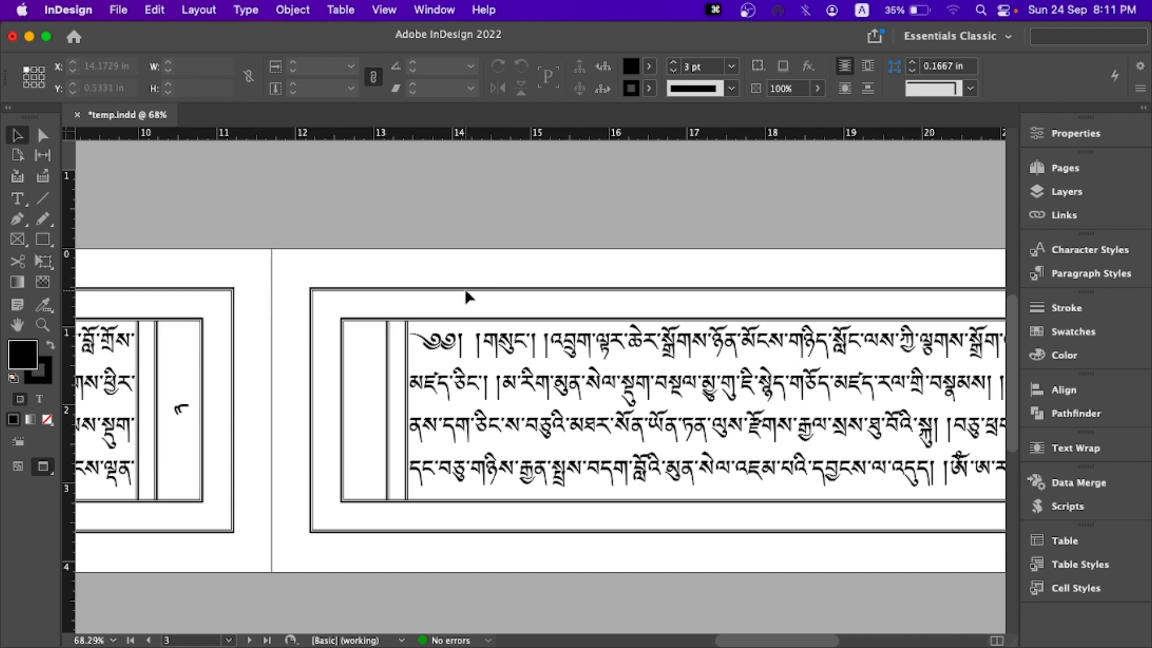
- Leave preview mode and examine the margin frames on page 2 and the title on page 1
key(w)
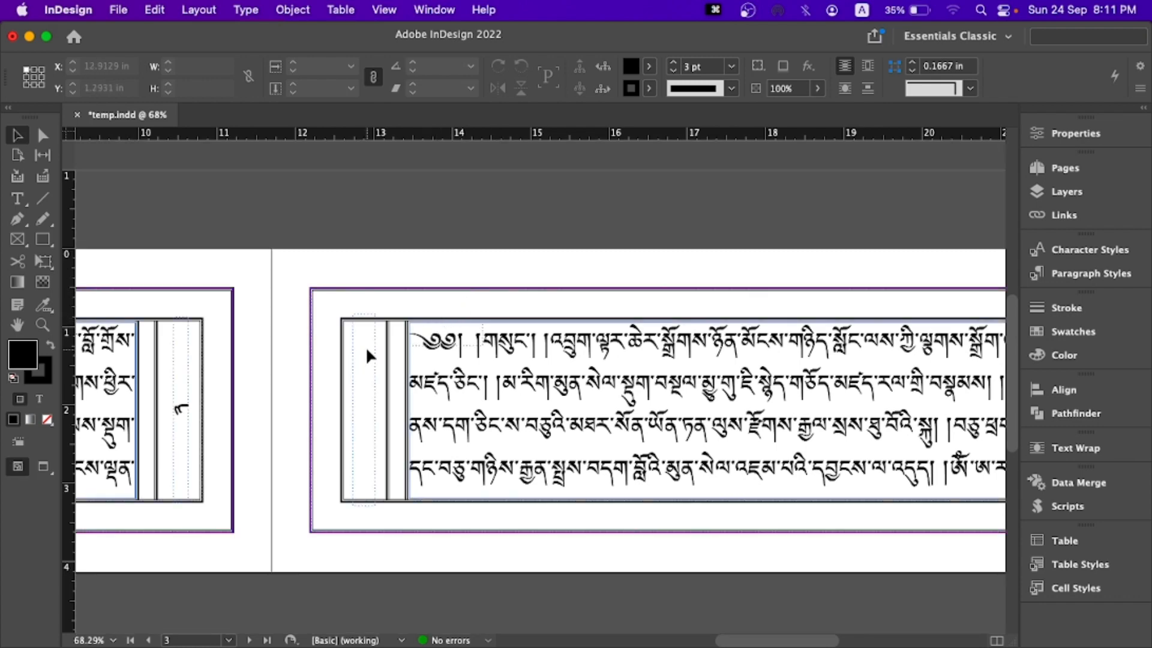
scroll(303, 341, left, 10)
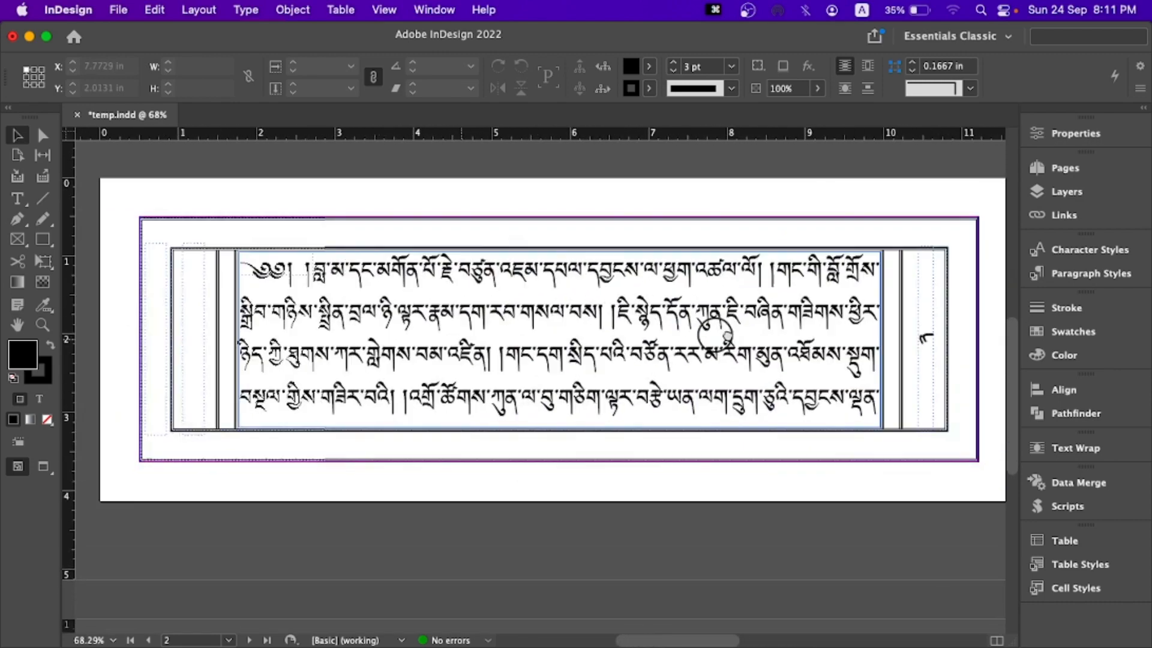
scroll(714, 333, left, 2)
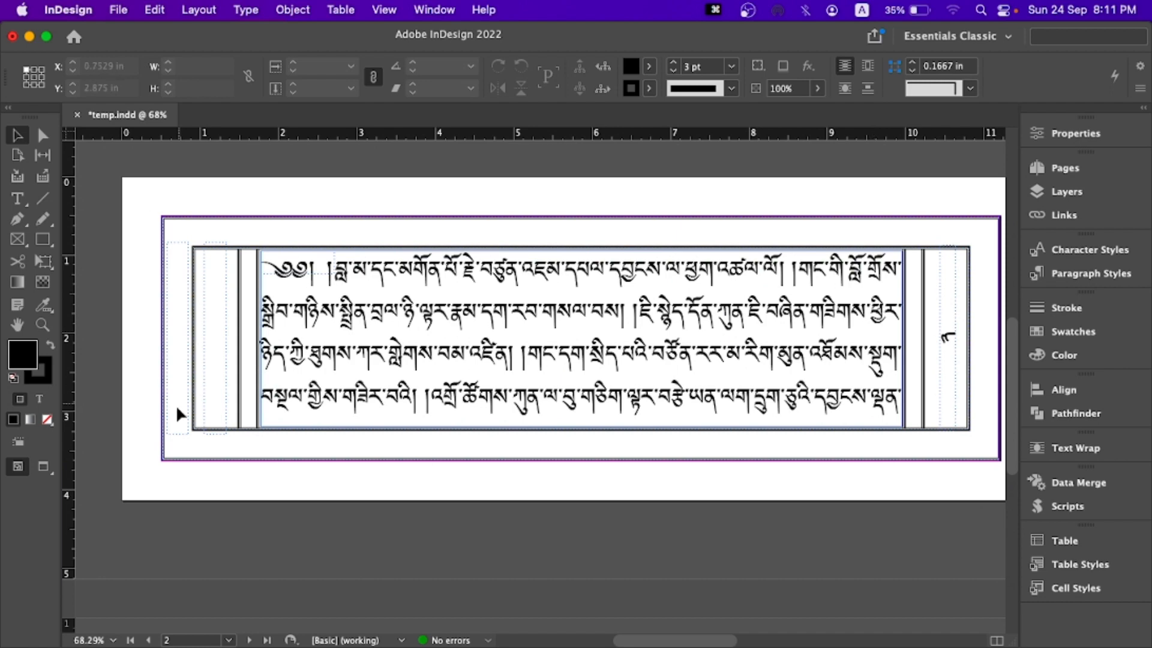
drag(174, 241, 167, 444)
drag(478, 290, 354, 380)
drag(529, 348, 335, 346)
drag(606, 370, 454, 378)
drag(664, 369, 549, 472)
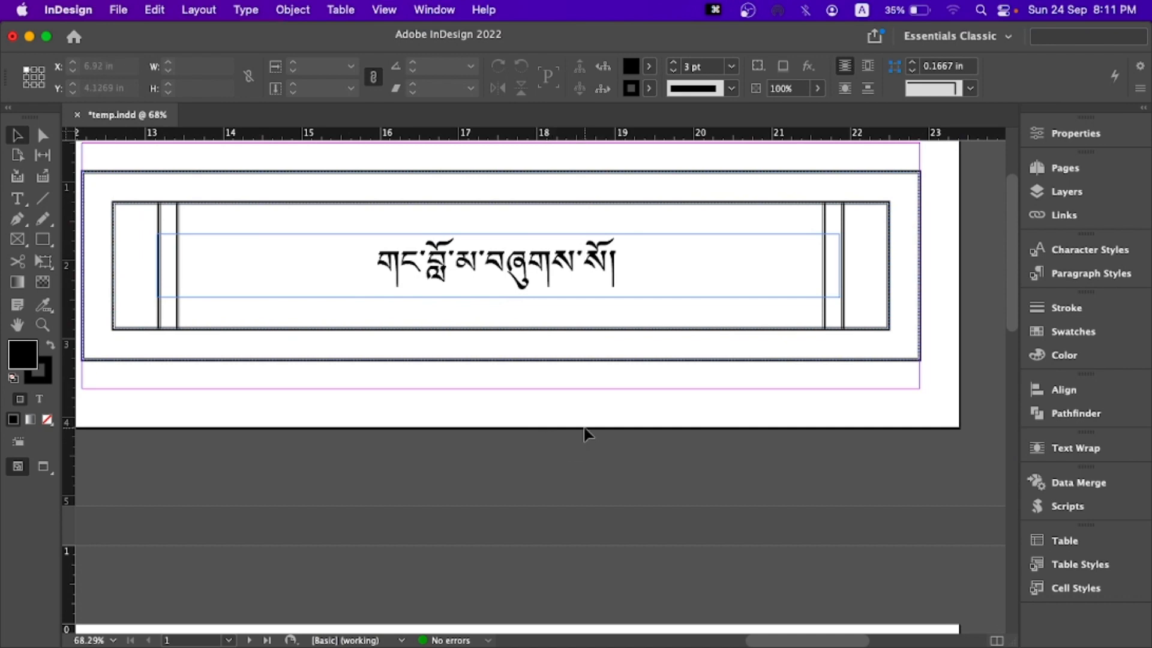
- Review the layout from the title page through pages 3 and 4 with the frame edges shown
drag(536, 411, 622, 365)
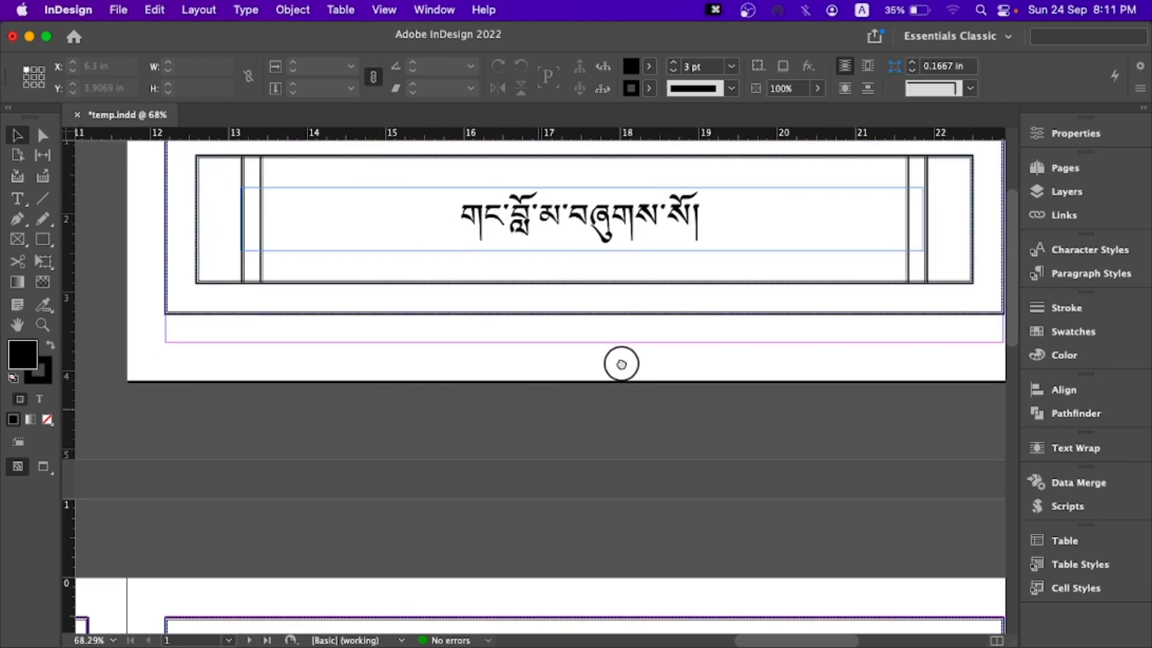
drag(520, 438, 598, 245)
drag(545, 393, 540, 287)
drag(526, 326, 550, 269)
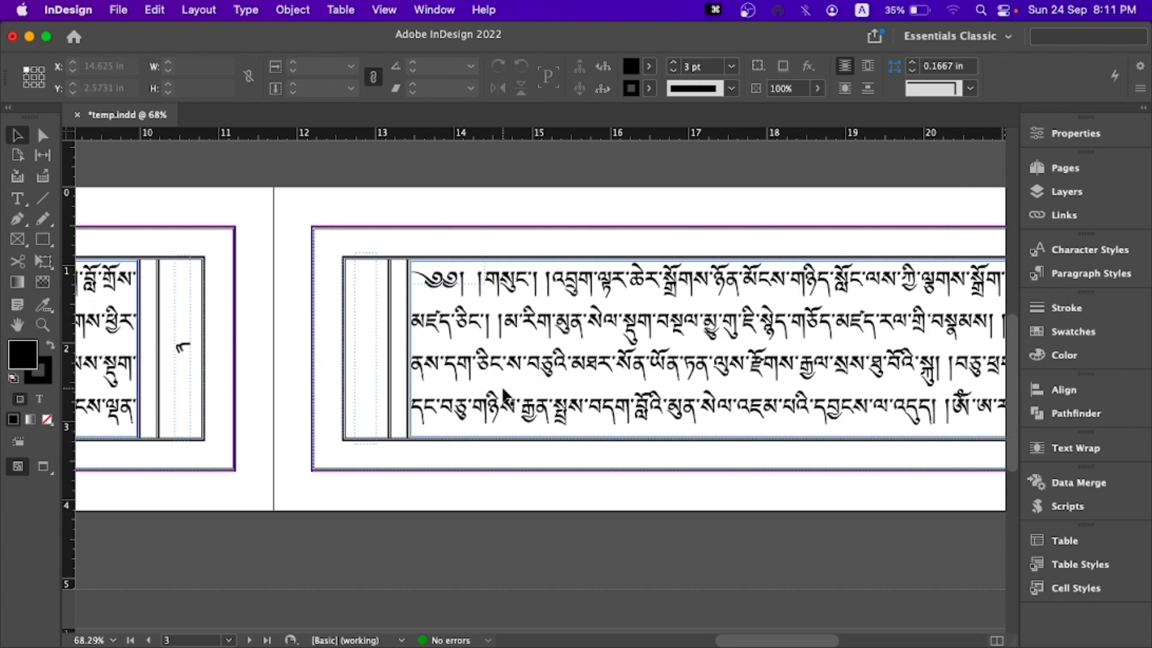
drag(480, 417, 569, 261)
scroll(569, 261, down, 5)
scroll(569, 261, left, 8)
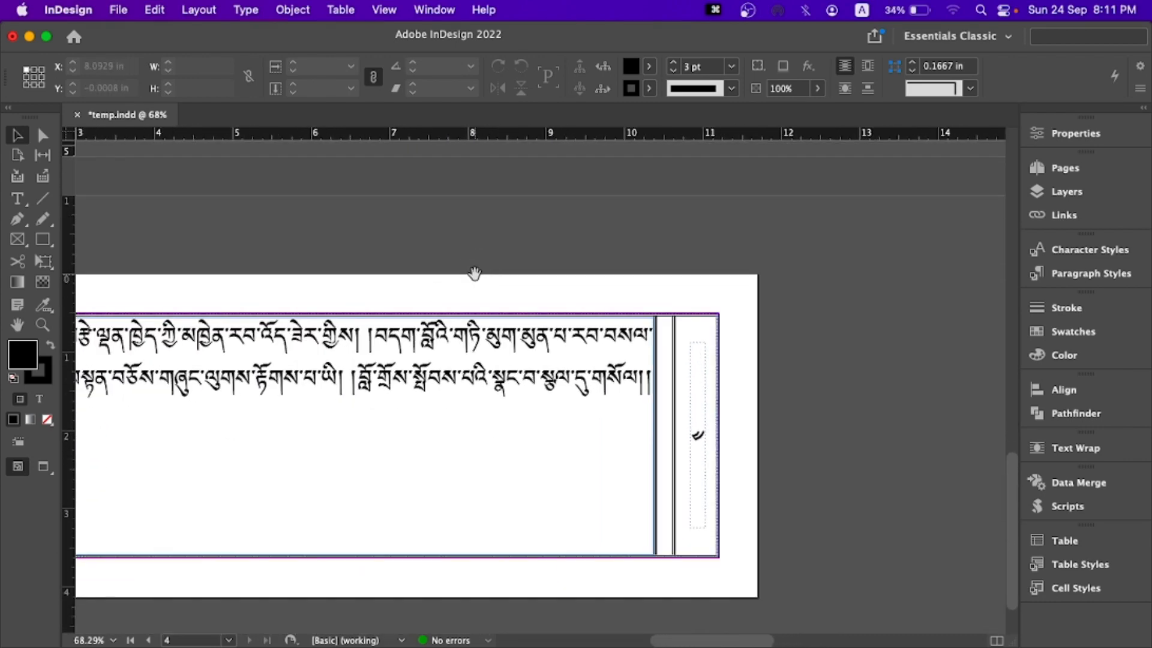
drag(463, 290, 655, 213)
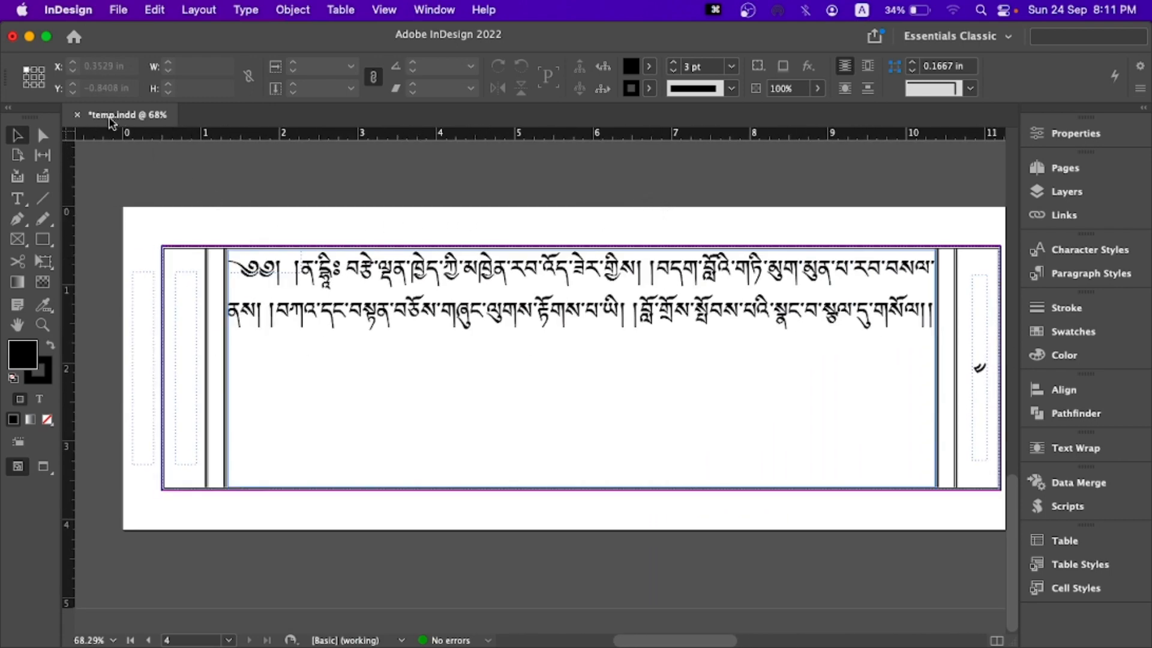